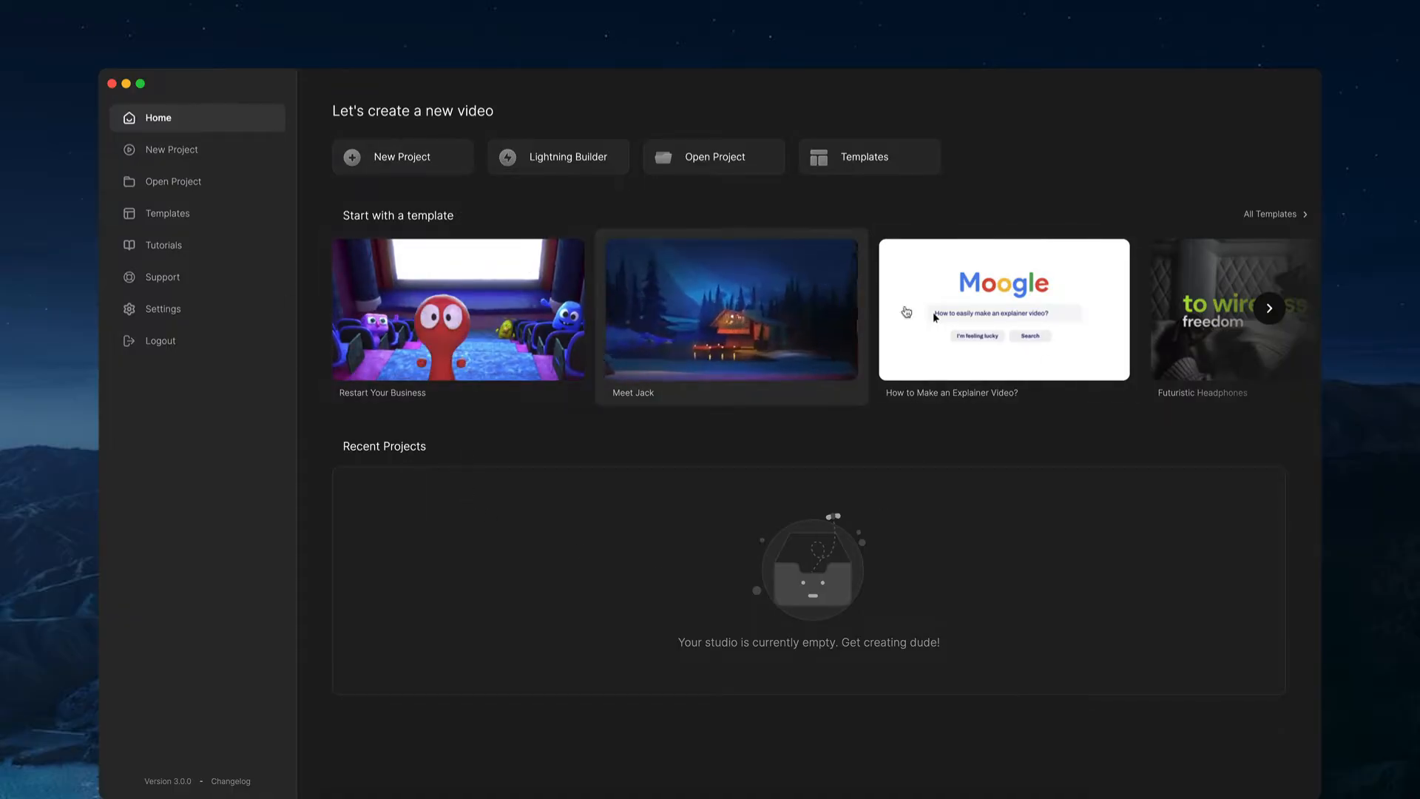
Step: Browse the home screen's template carousel, then review the Settings page
{"action": "left_click", "coordinate": [1269, 309]}
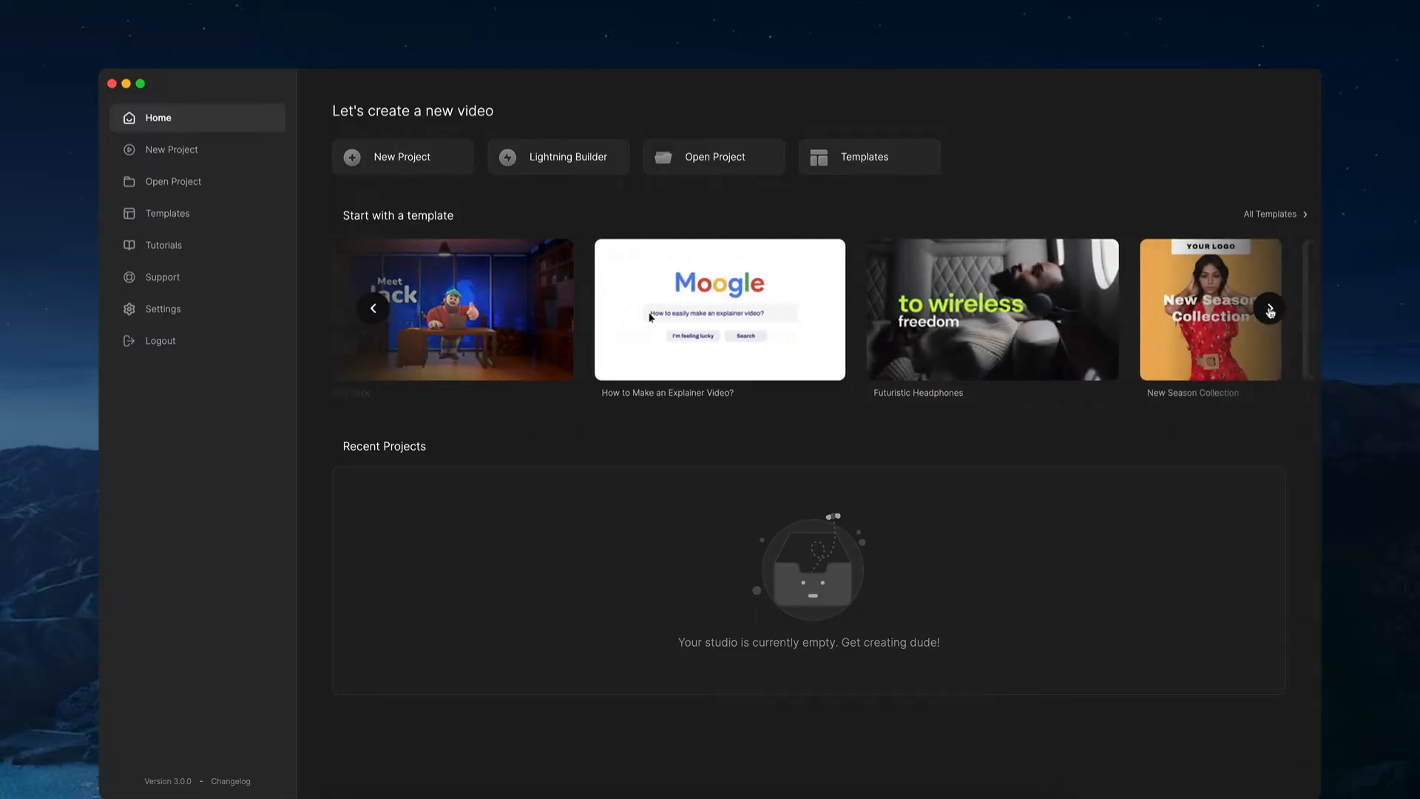
{"action": "left_click", "coordinate": [1269, 309]}
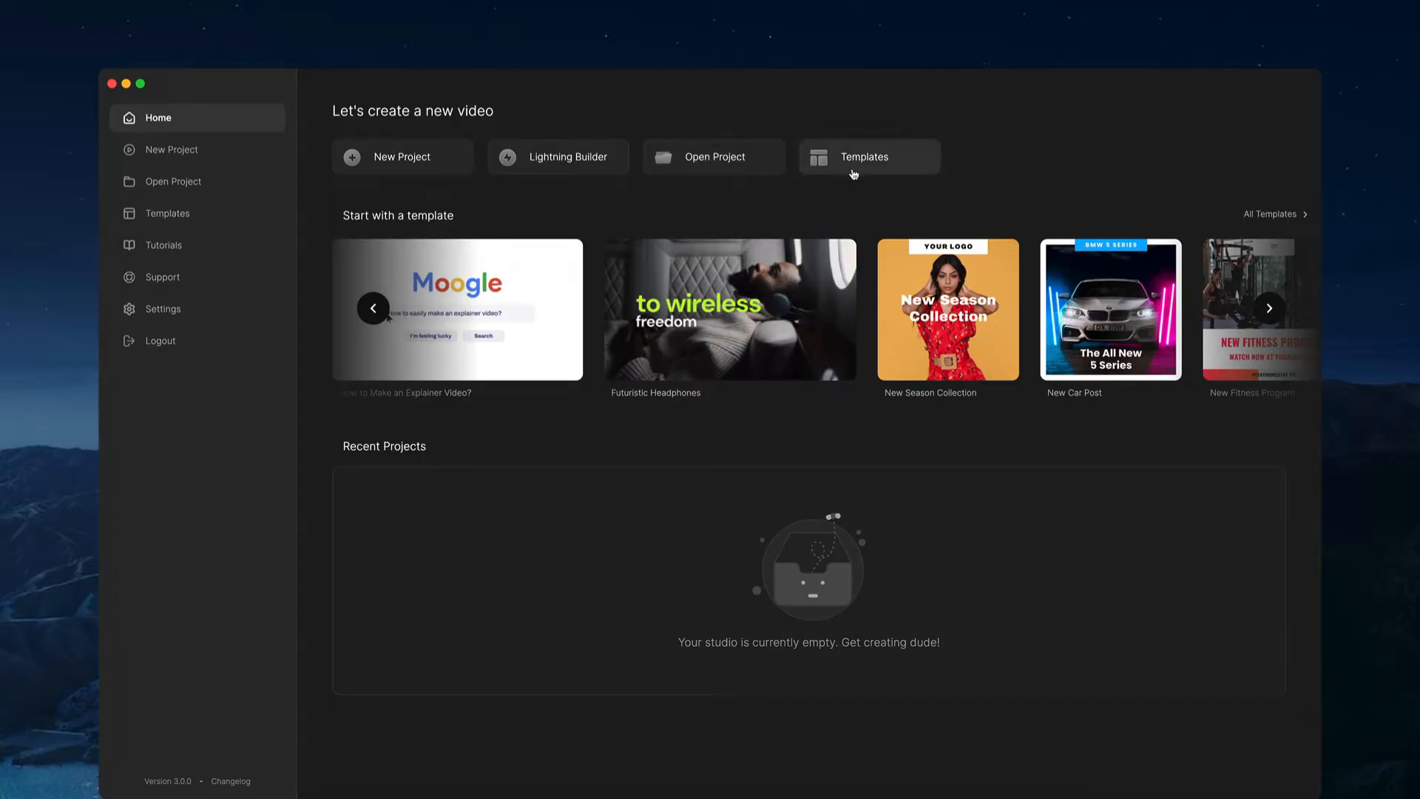
{"action": "left_click", "coordinate": [250, 312]}
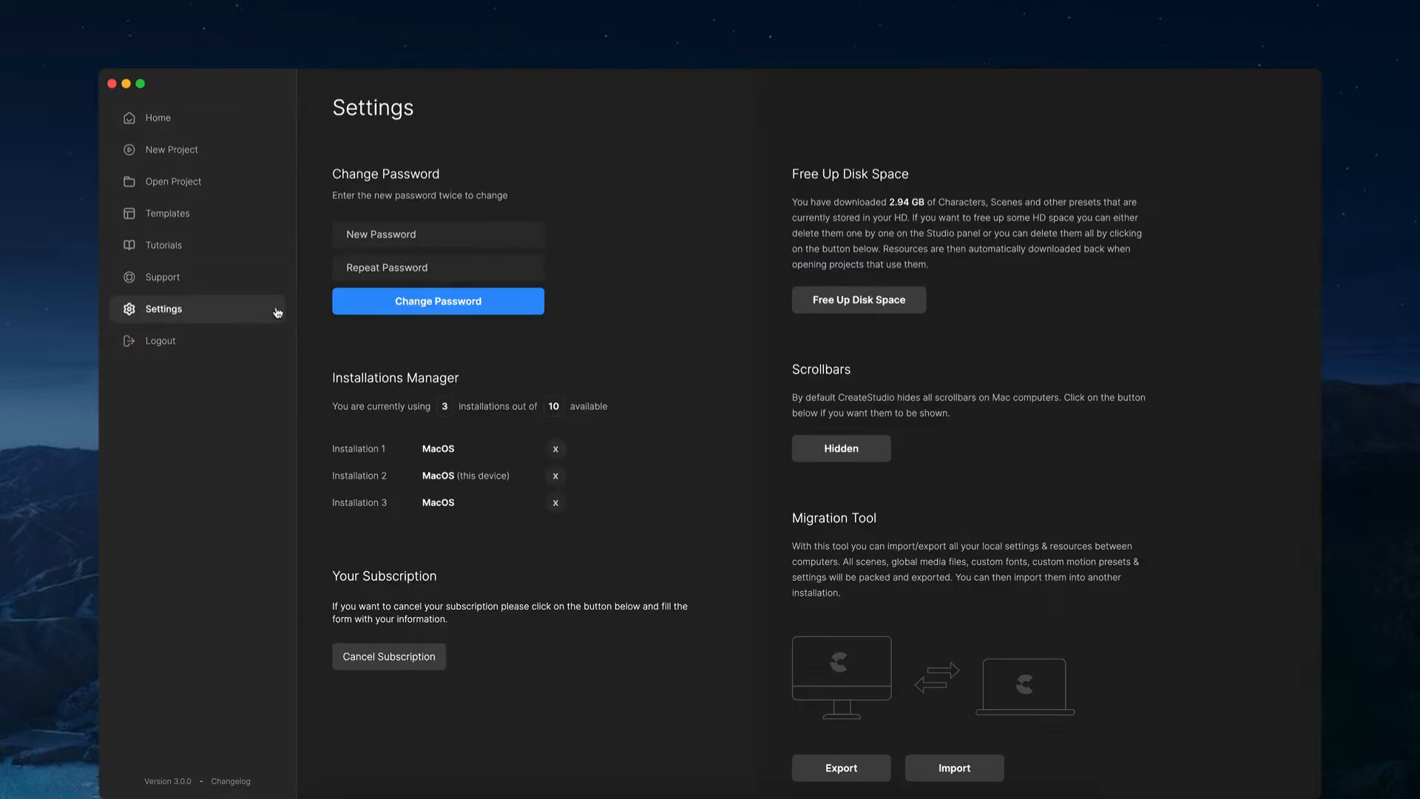
{"action": "scroll", "coordinate": [755, 333], "scroll_direction": "down", "scroll_amount": 2}
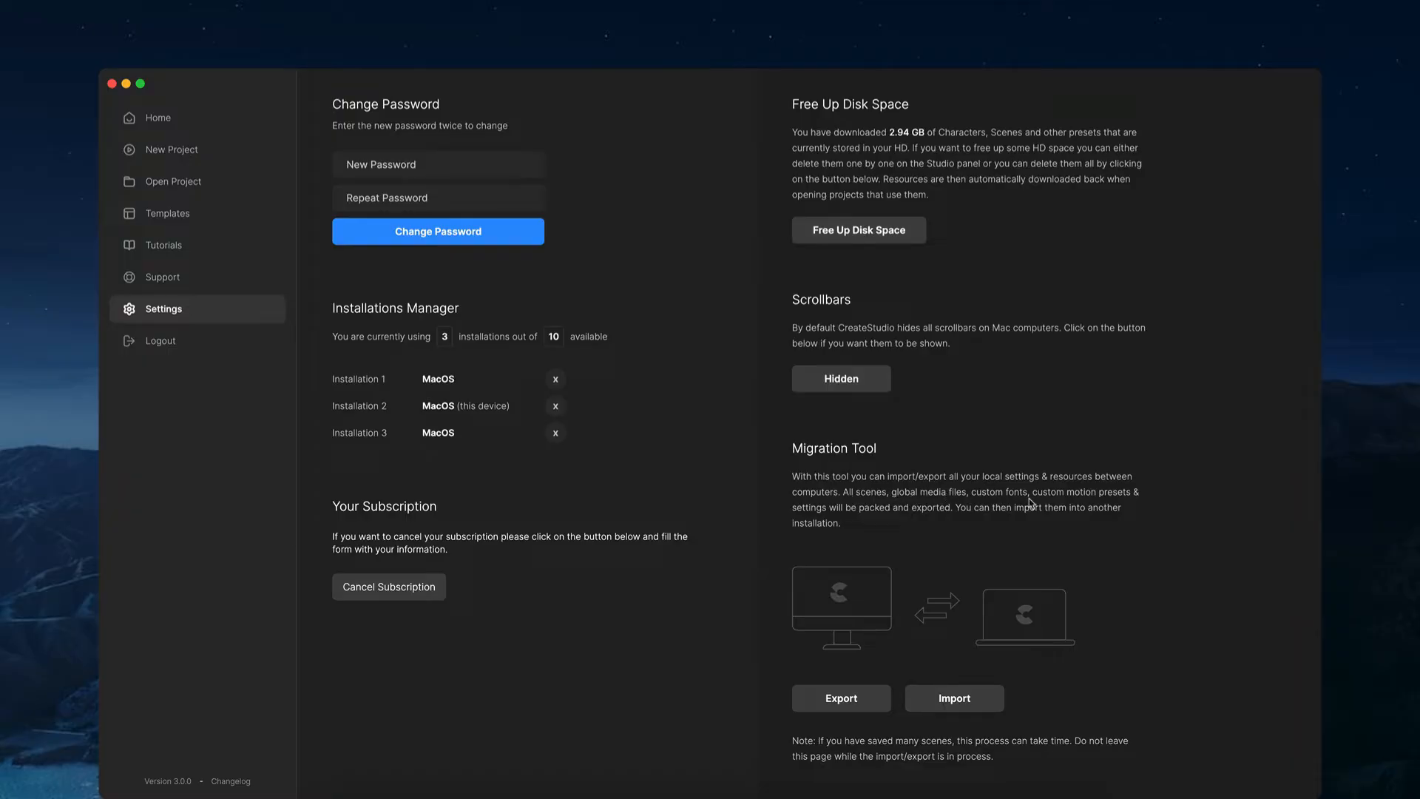
{"action": "scroll", "coordinate": [881, 488], "scroll_direction": "up", "scroll_amount": 2}
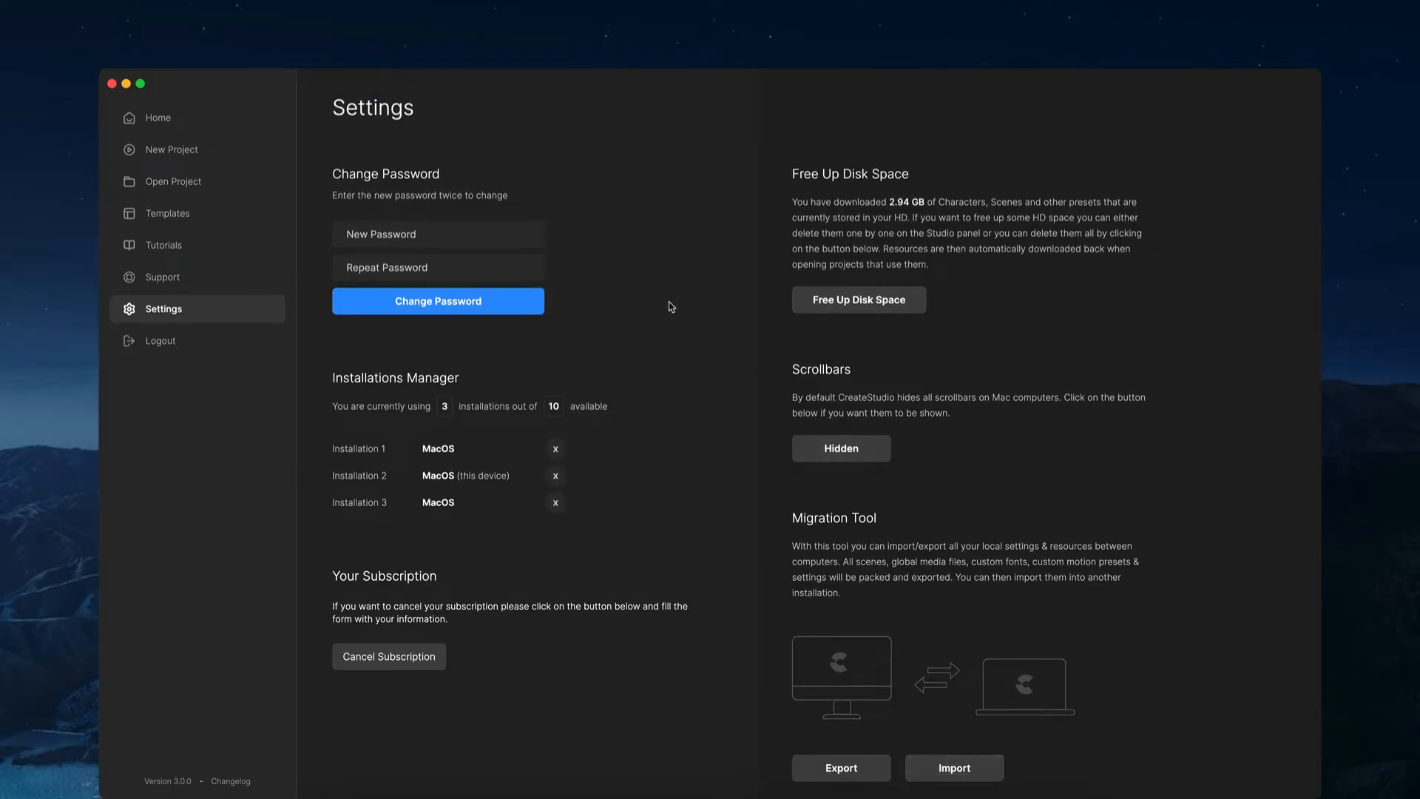
Step: Open the template library and show all Promotional templates
{"action": "left_click", "coordinate": [171, 213]}
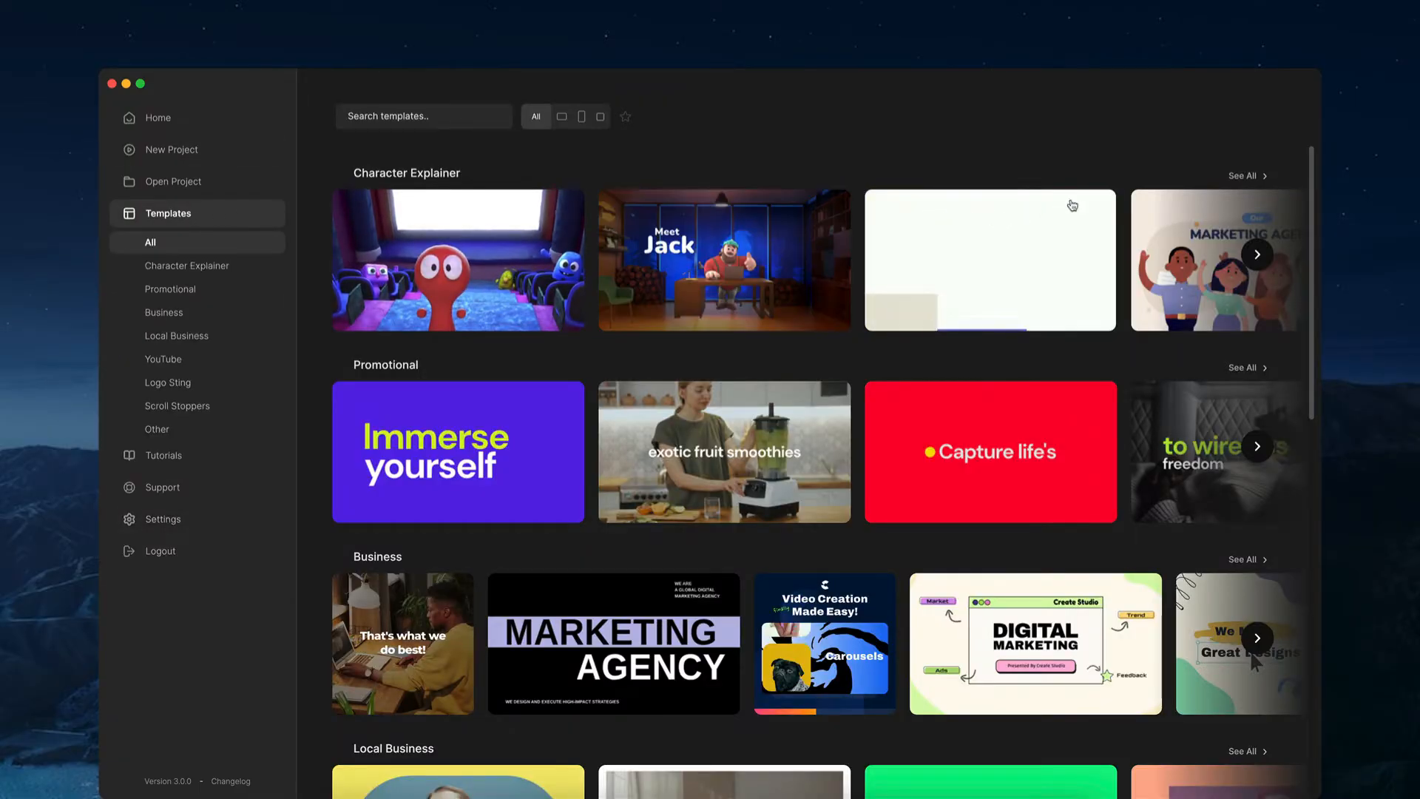
{"action": "scroll", "coordinate": [1183, 185], "scroll_direction": "down", "scroll_amount": 3}
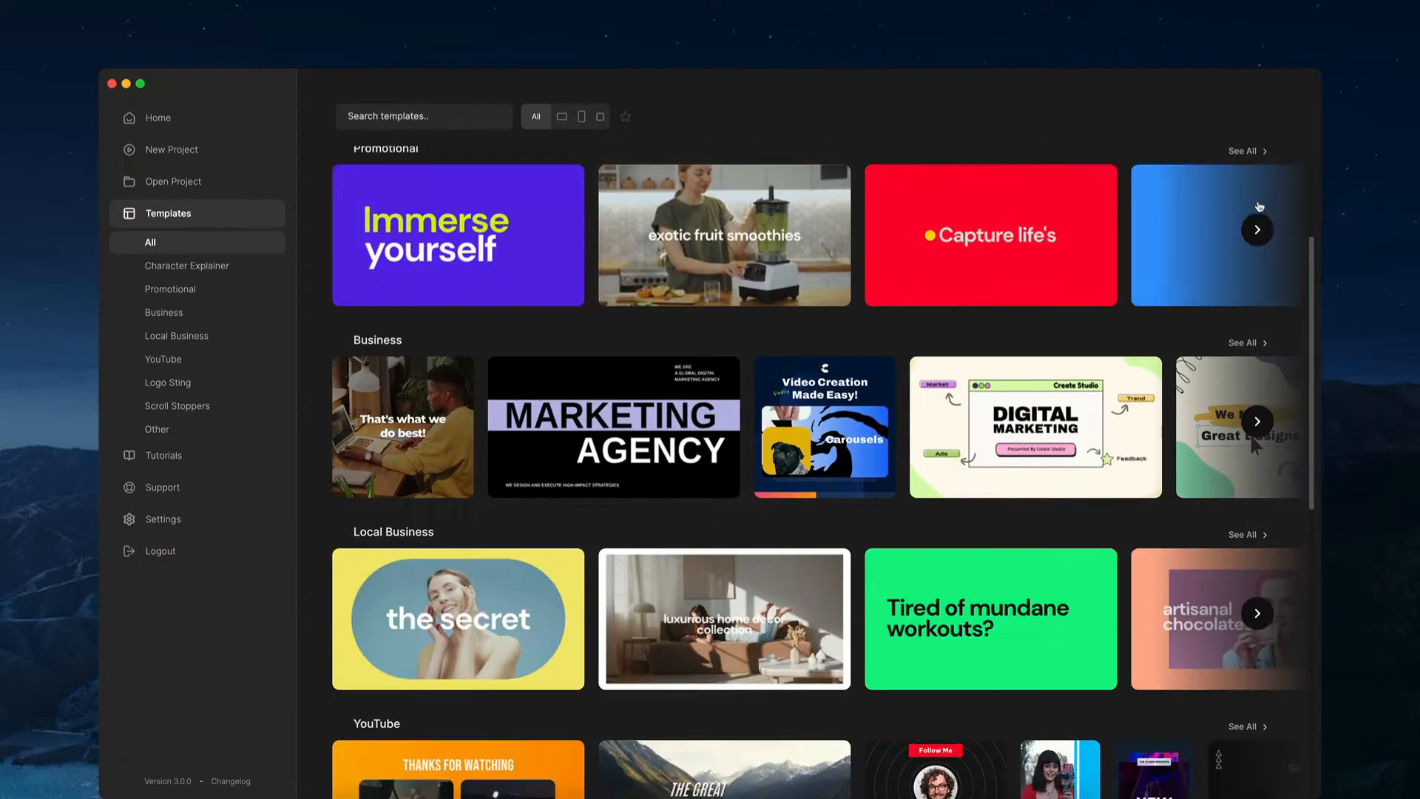
{"action": "left_click", "coordinate": [1257, 229]}
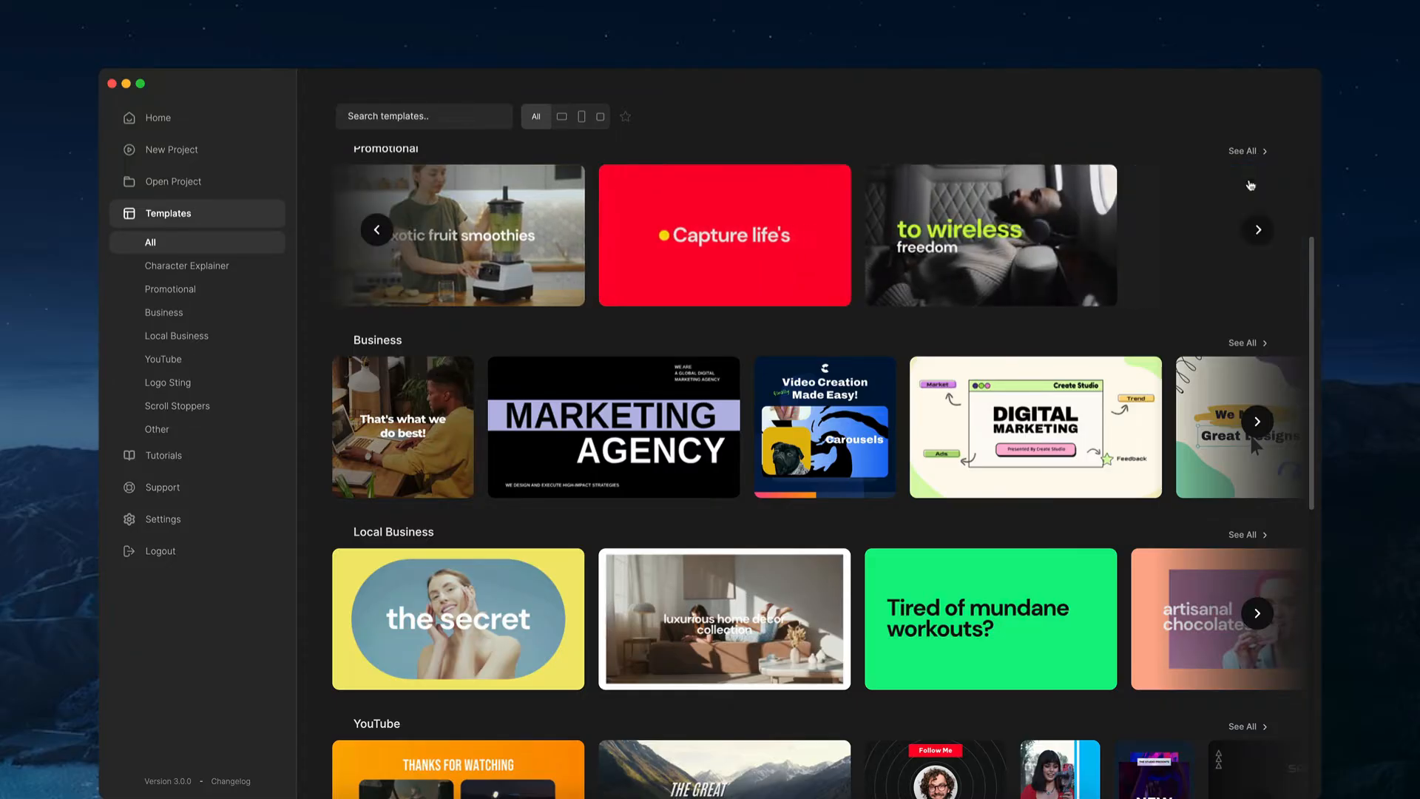
{"action": "left_click", "coordinate": [1243, 152]}
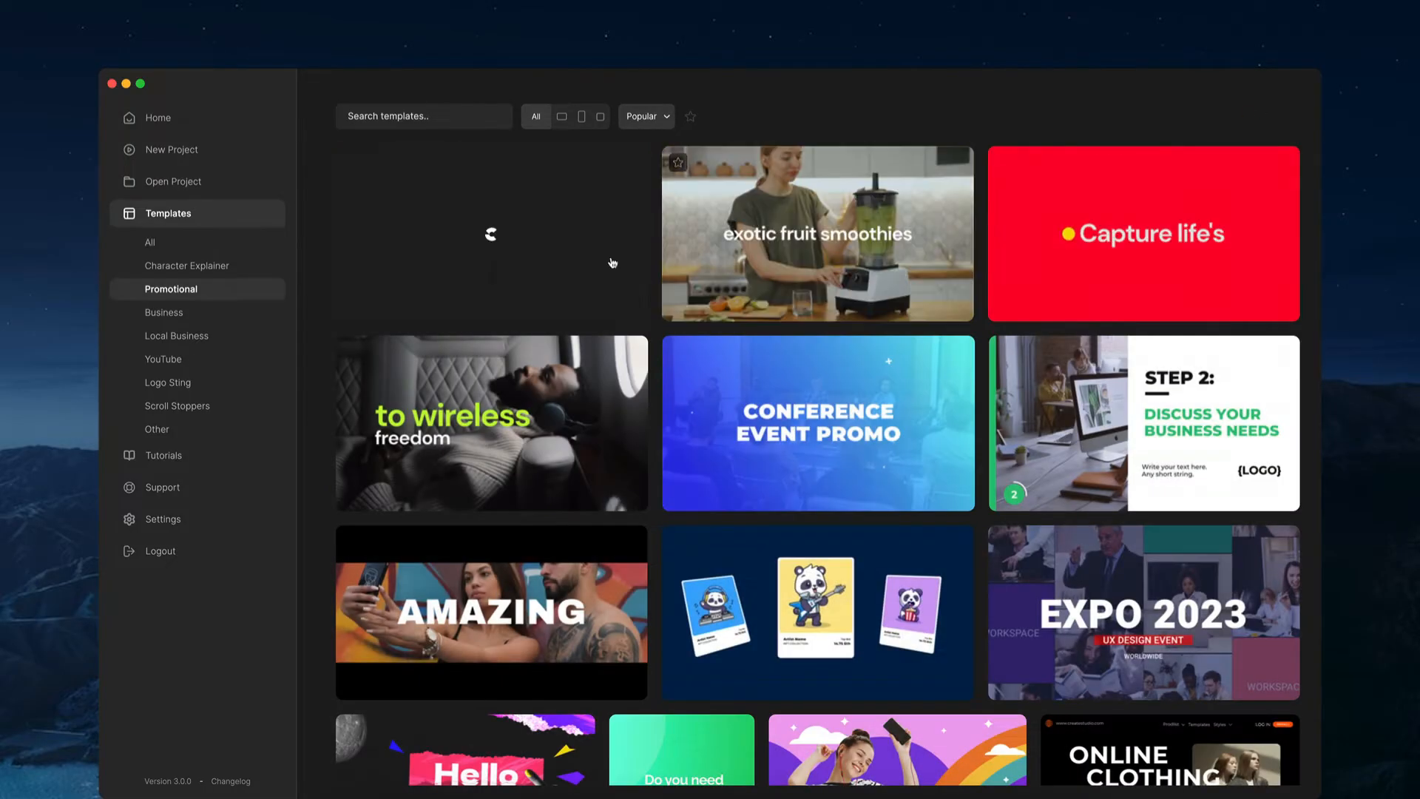
{"action": "scroll", "coordinate": [604, 292], "scroll_direction": "down", "scroll_amount": 2}
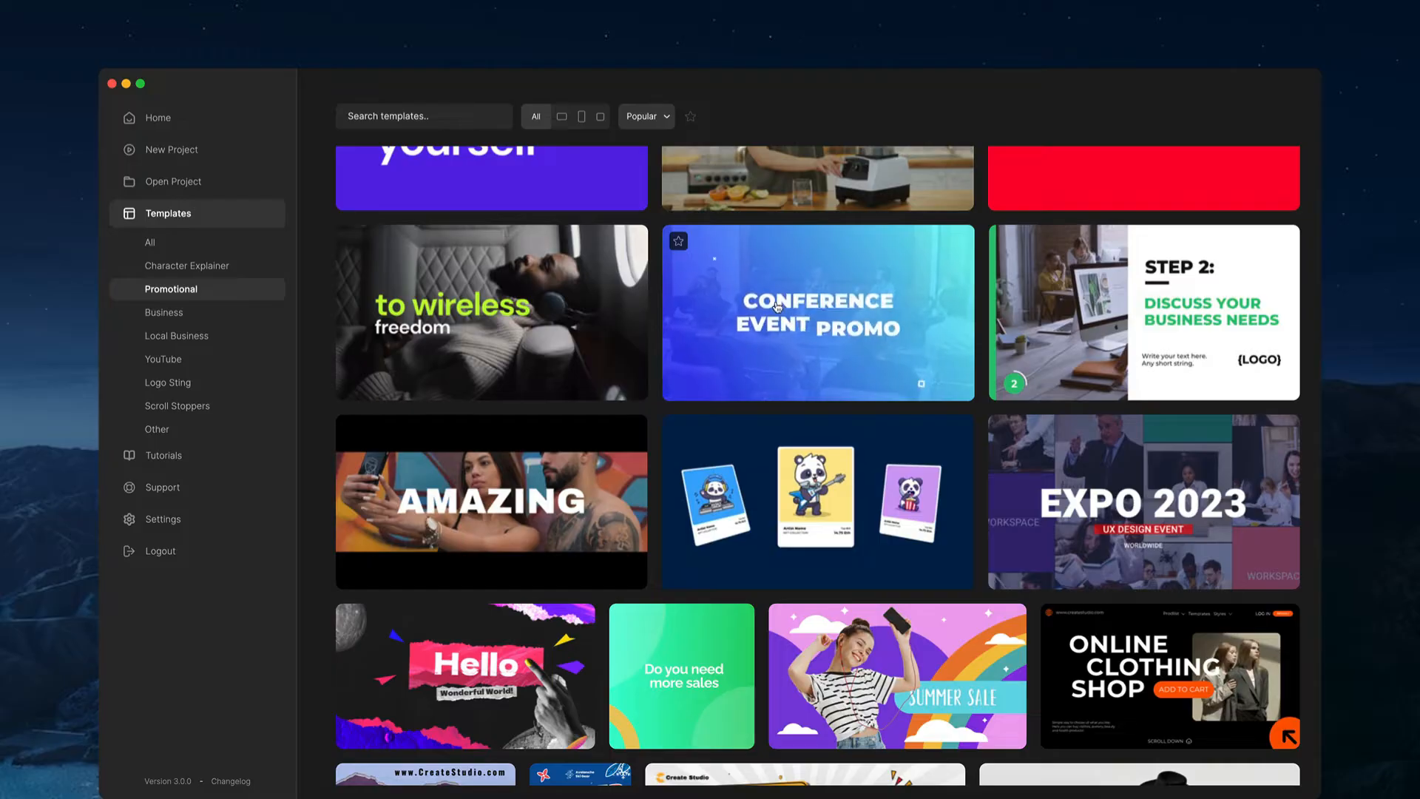
Step: Preview the Futuristic Headphones template in Square and Vertical formats, then close the preview
{"action": "left_click", "coordinate": [488, 305]}
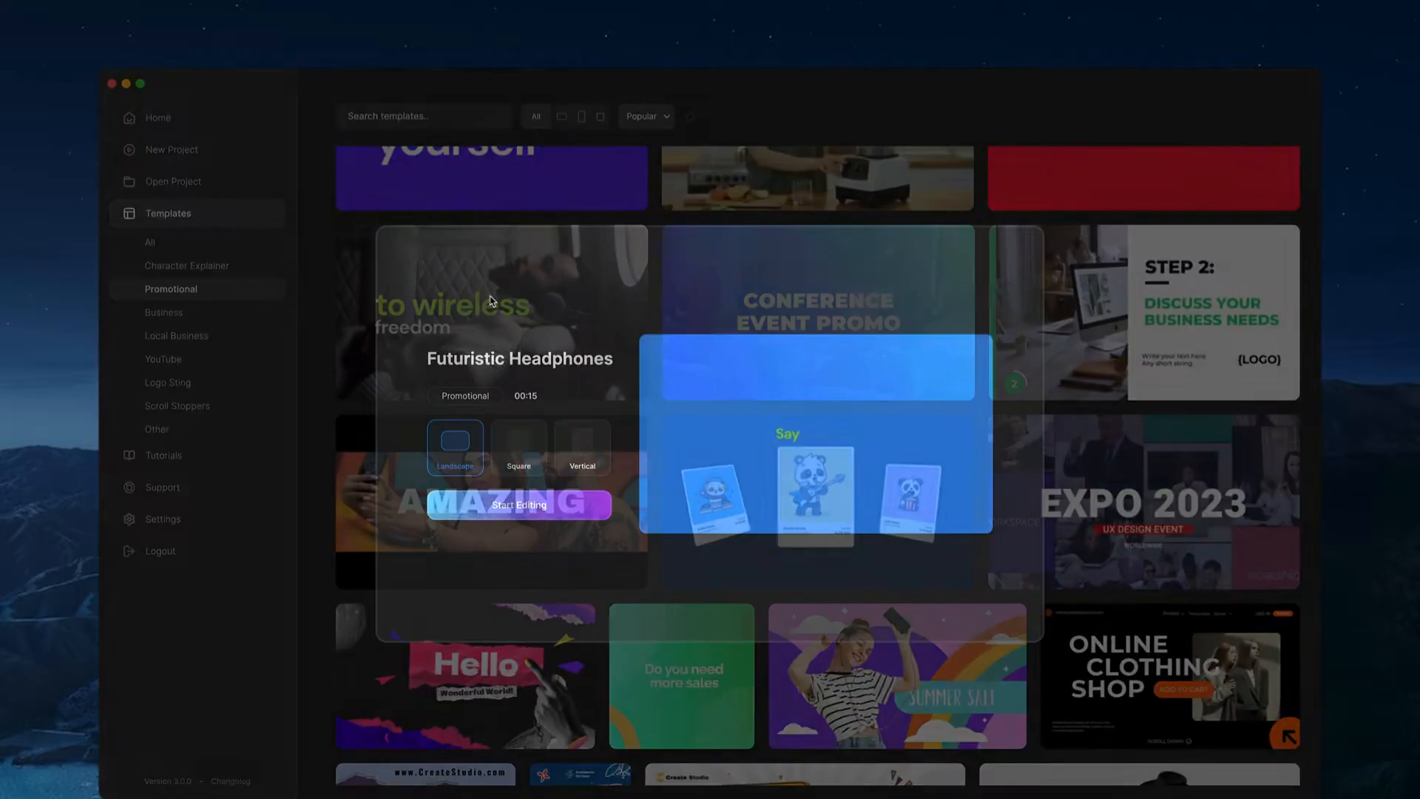
{"action": "left_click", "coordinate": [510, 449]}
{"action": "left_click", "coordinate": [583, 447]}
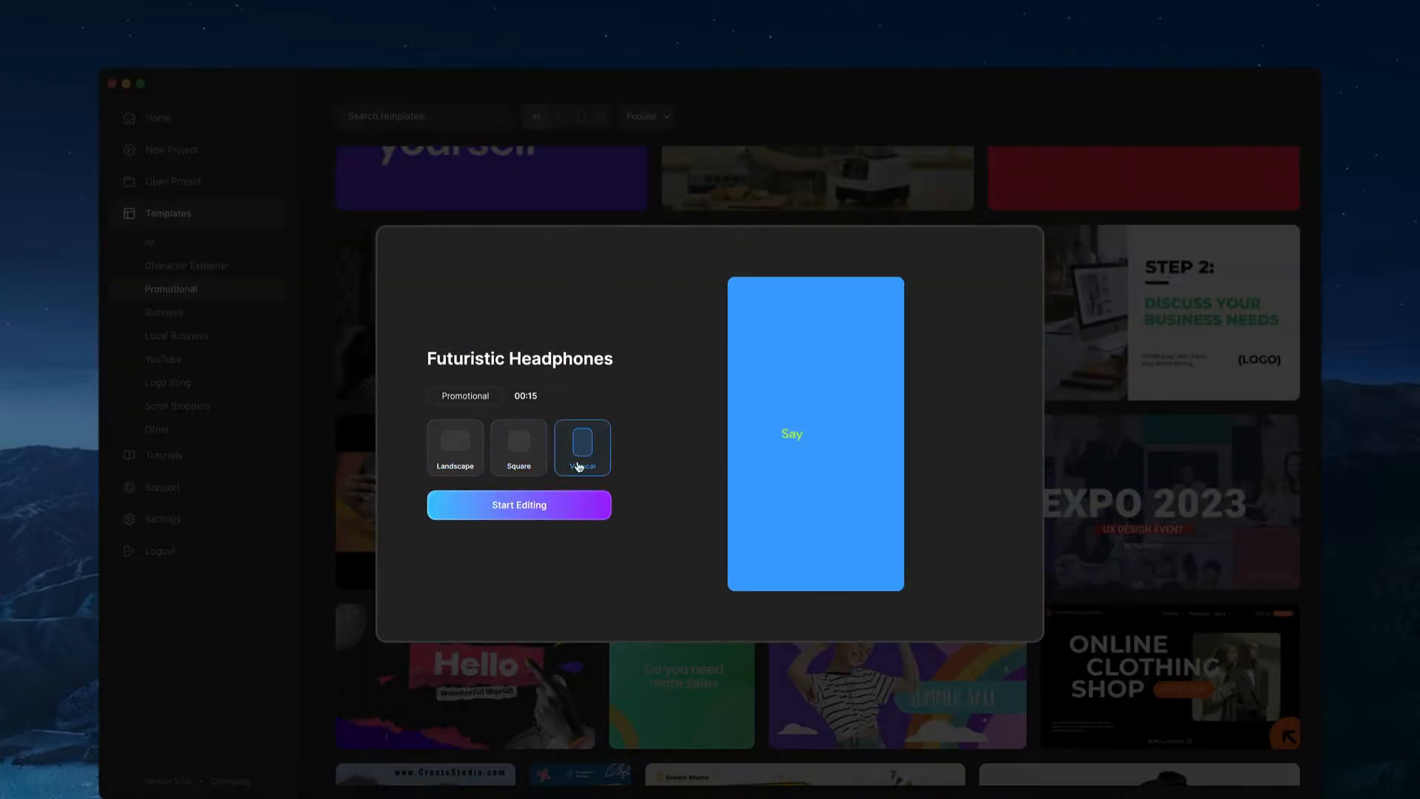
{"action": "left_click", "coordinate": [338, 369]}
Step: Start a new blank project
{"action": "scroll", "coordinate": [421, 318], "scroll_direction": "up", "scroll_amount": 2}
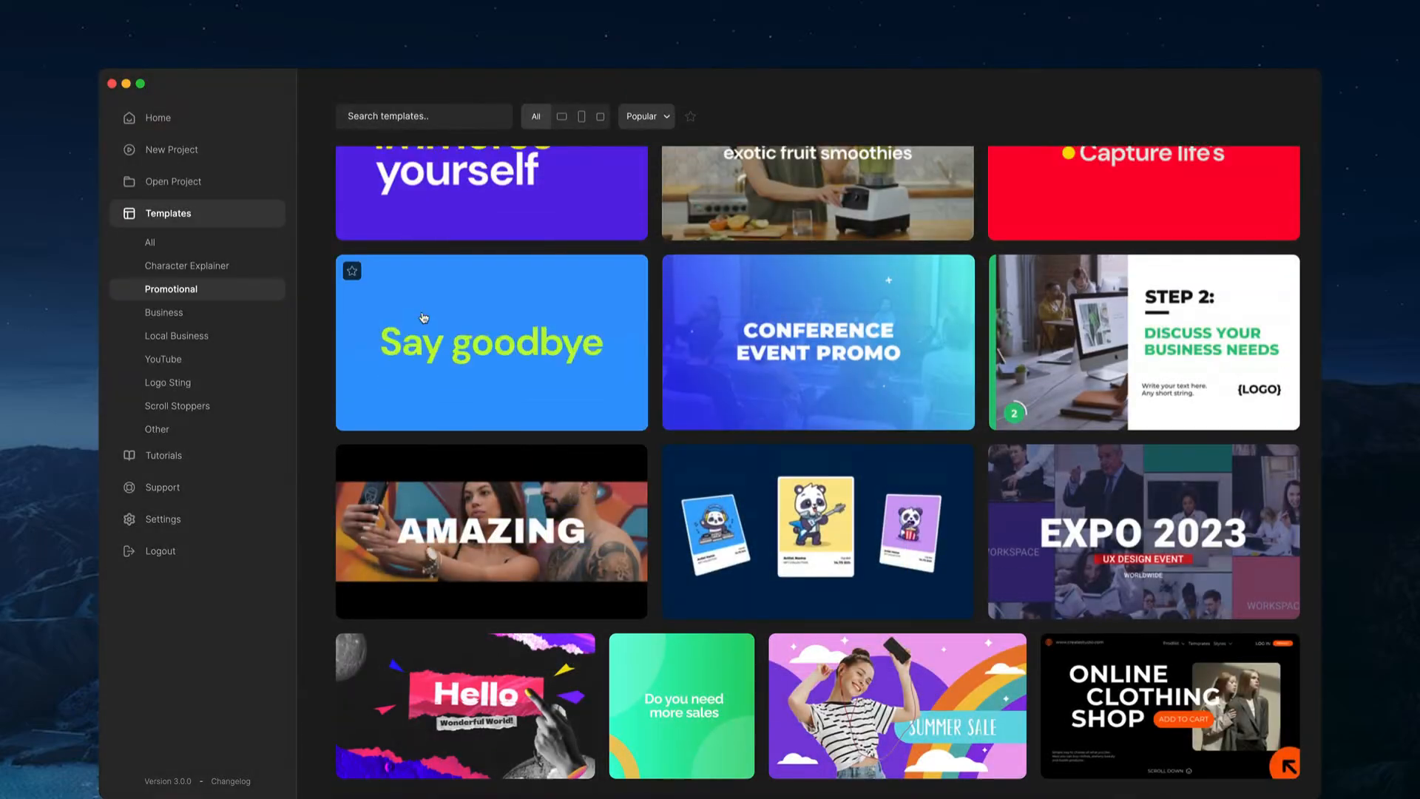
{"action": "left_click", "coordinate": [222, 159]}
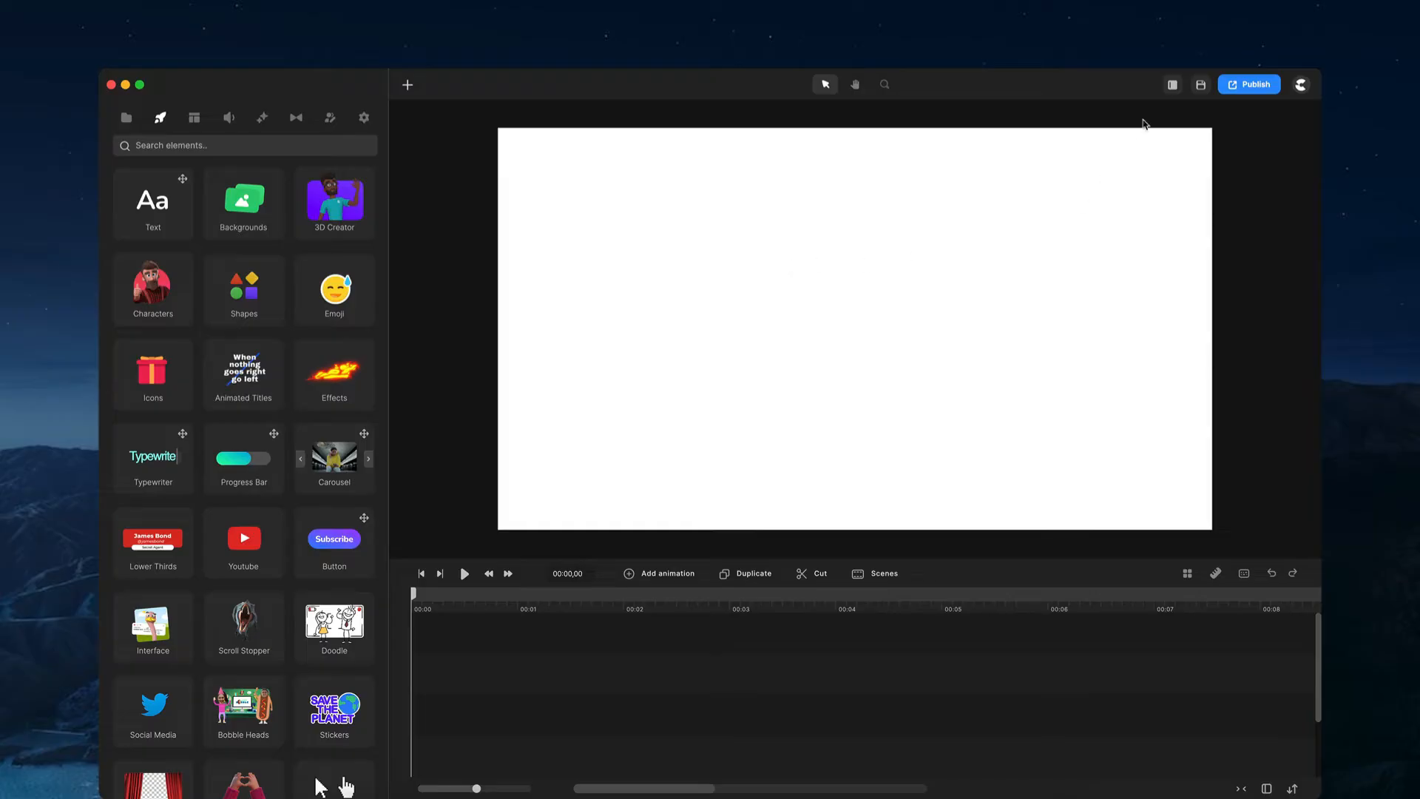
Step: Try the Left Bar and Left & Right Panels layouts with a full-width timeline, resizing the side panels
{"action": "left_click", "coordinate": [1173, 85]}
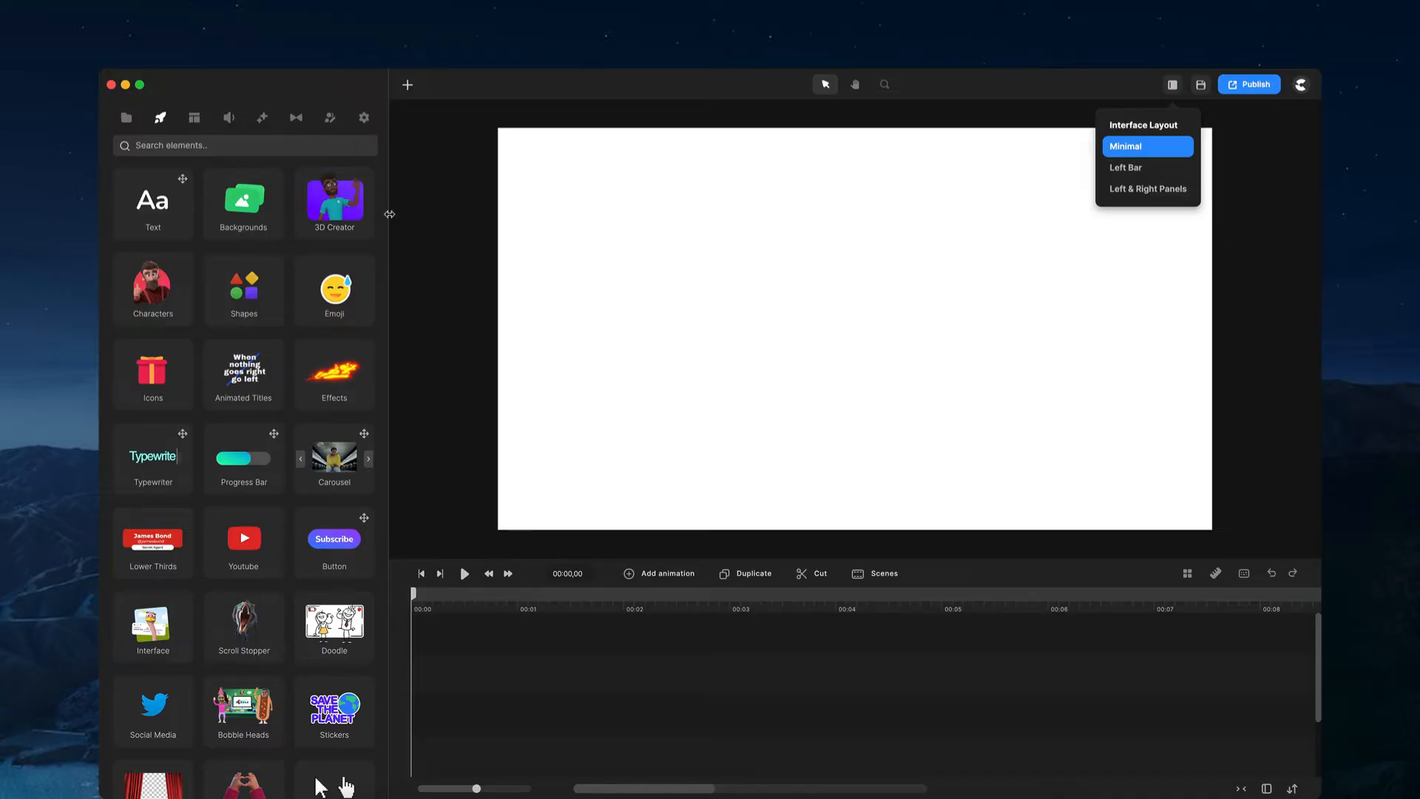
{"action": "left_click", "coordinate": [1143, 175]}
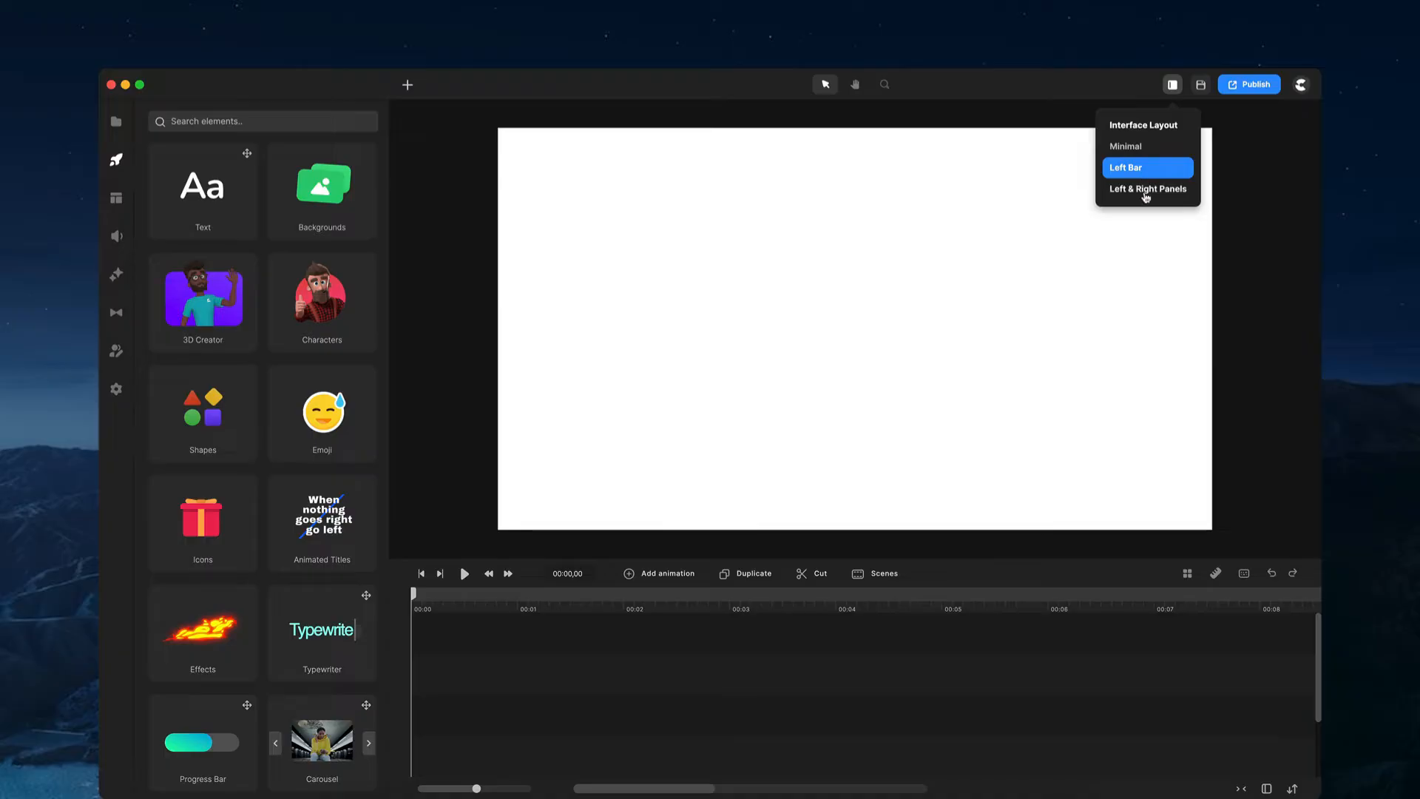
{"action": "left_click", "coordinate": [1147, 189]}
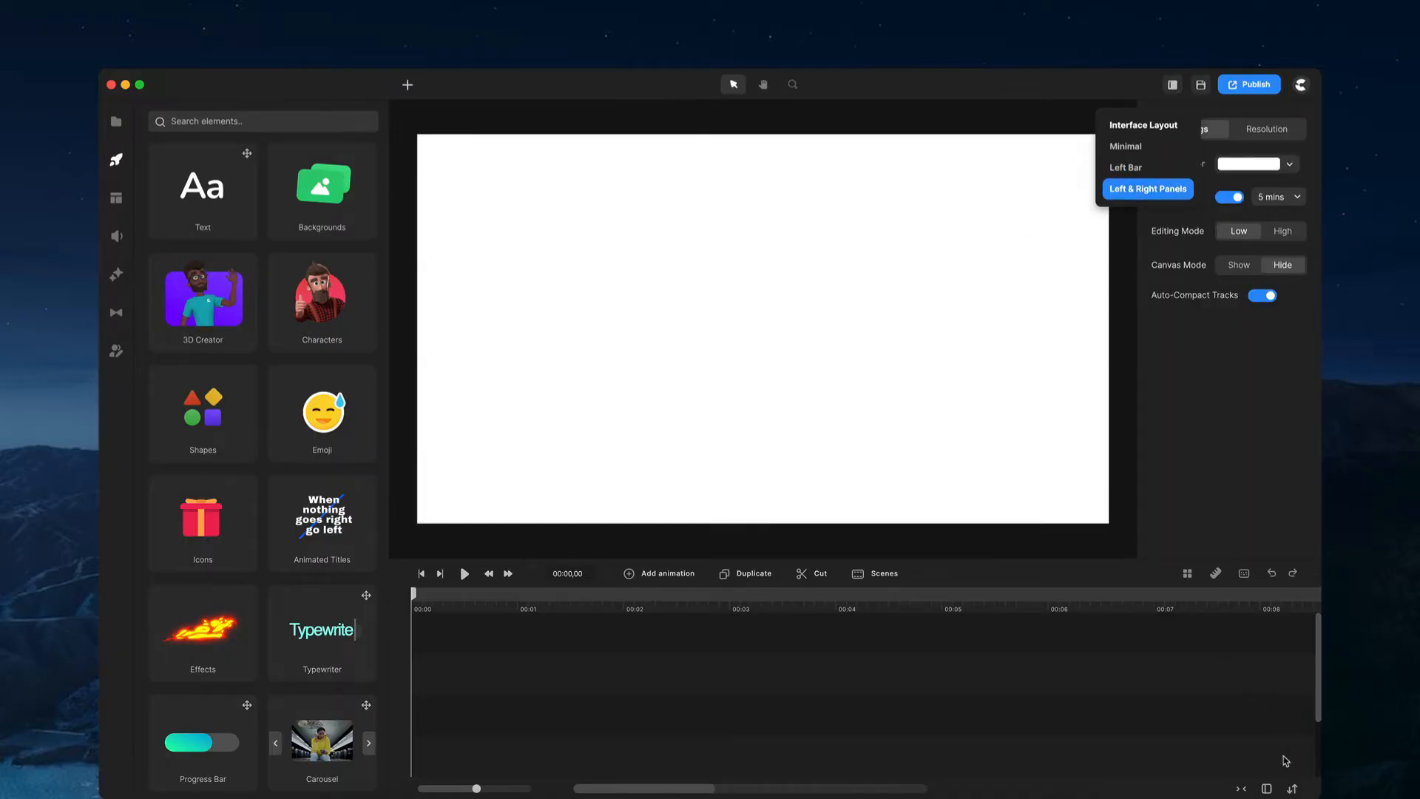
{"action": "left_click", "coordinate": [1267, 789]}
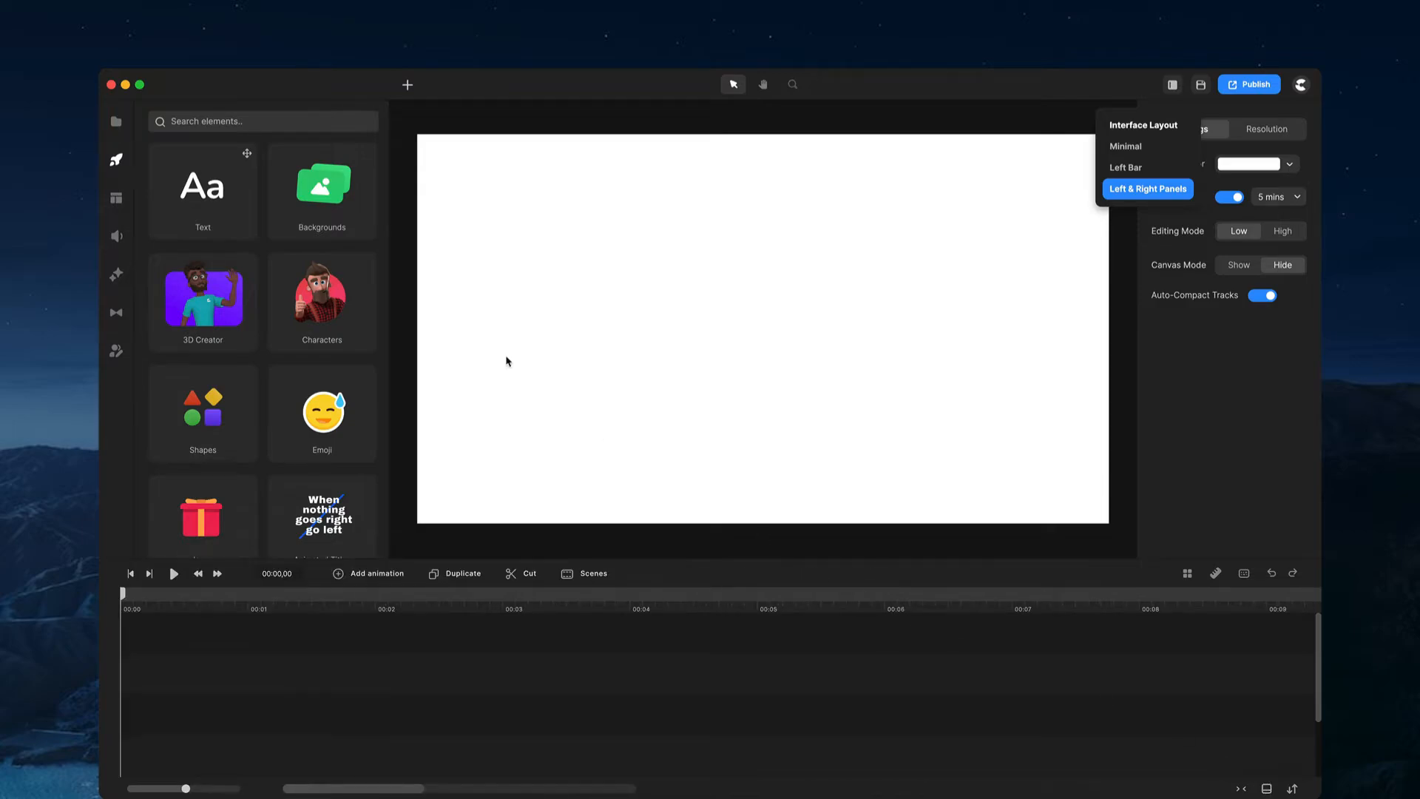
{"action": "left_click", "coordinate": [994, 288]}
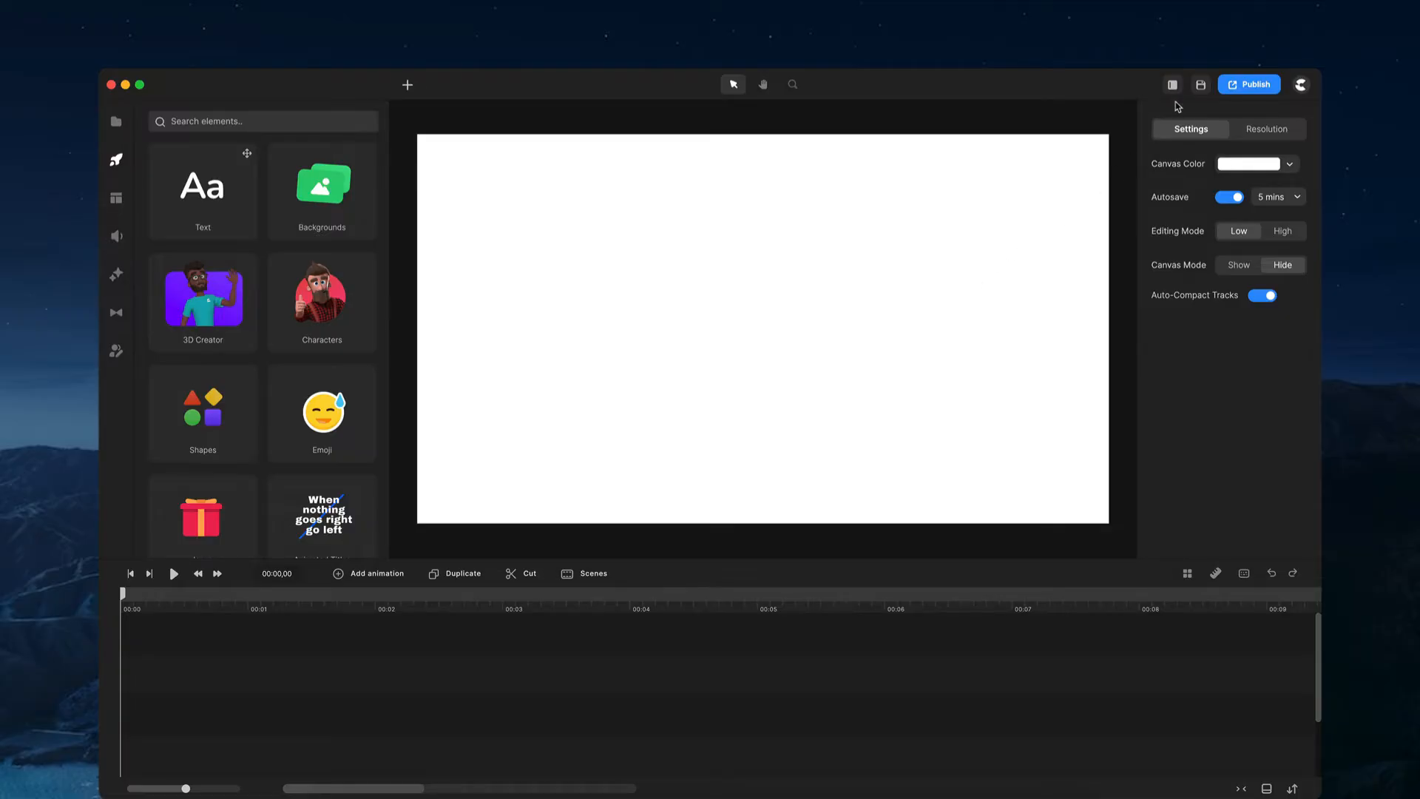
{"action": "mouse_move", "coordinate": [1137, 189]}
{"action": "left_mouse_down"}
{"action": "mouse_move", "coordinate": [789, 206]}
{"action": "mouse_move", "coordinate": [1157, 198]}
{"action": "left_mouse_up"}
{"action": "left_click_drag", "start_coordinate": [387, 194], "coordinate": [352, 211]}
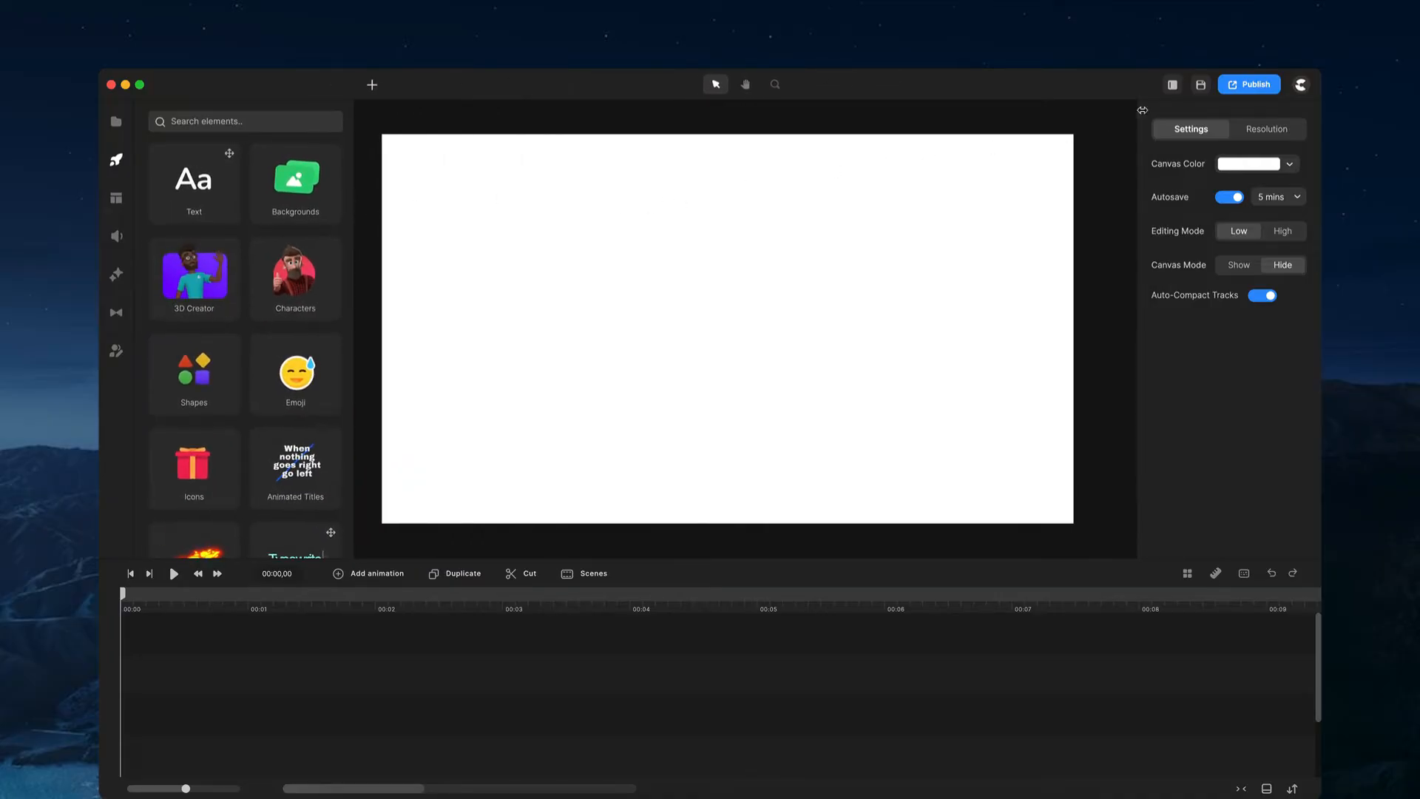
Step: Switch back to the Minimal interface layout and the standard timeline width
{"action": "left_click", "coordinate": [1173, 85]}
{"action": "left_click", "coordinate": [1139, 148]}
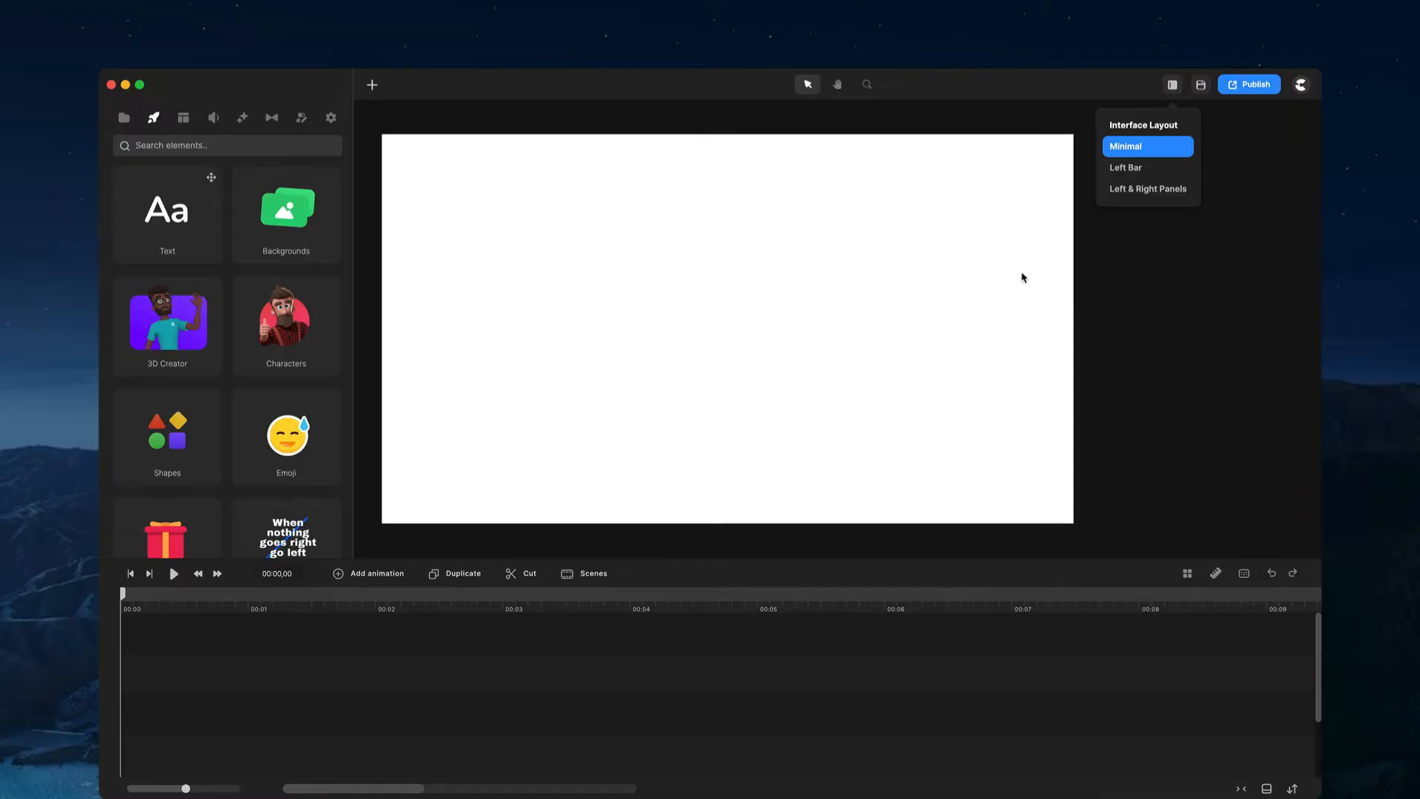
{"action": "left_click", "coordinate": [1264, 785]}
Step: Fit the canvas to view and widen the elements panel slightly
{"action": "left_click", "coordinate": [736, 414]}
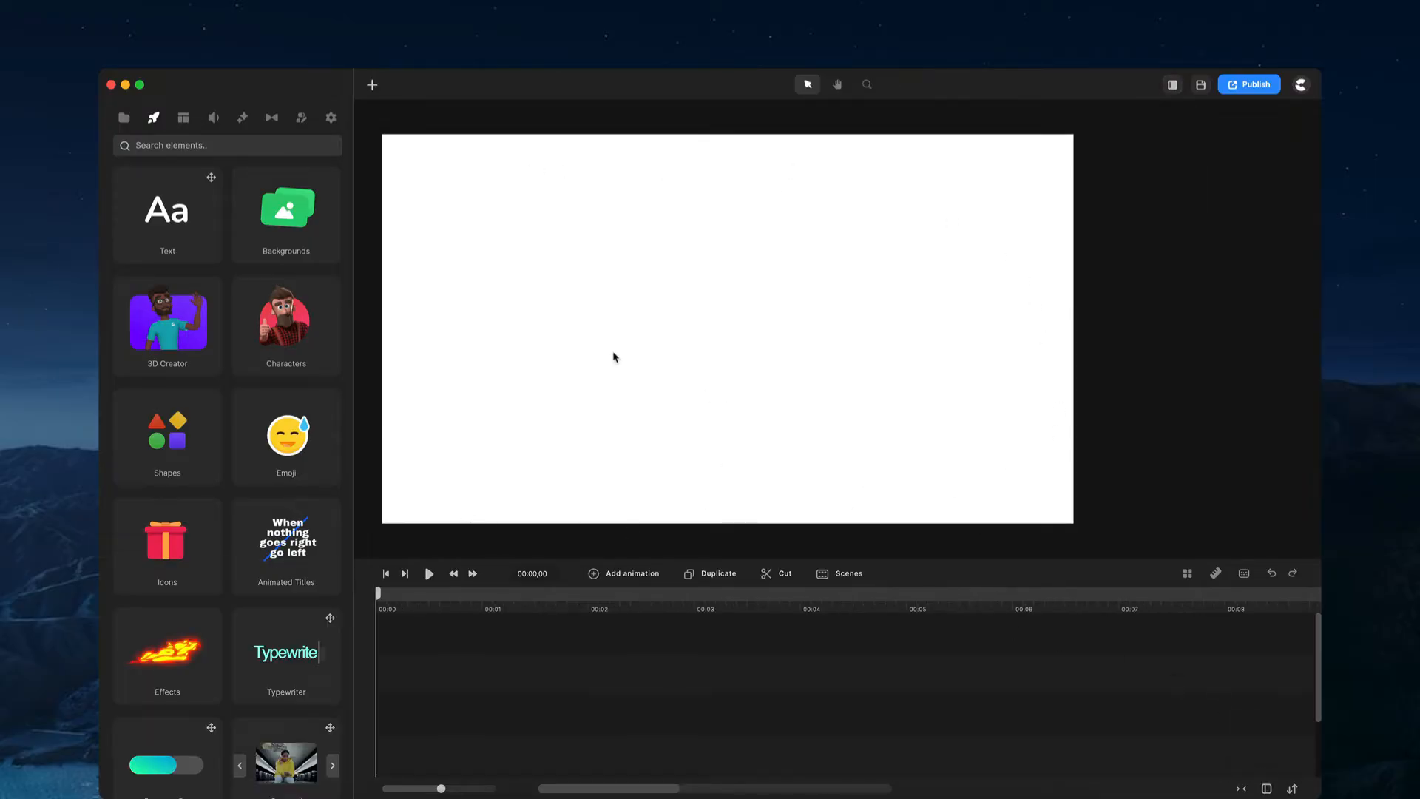
{"action": "key", "text": "super+0"}
{"action": "left_click_drag", "start_coordinate": [354, 254], "coordinate": [389, 253]}
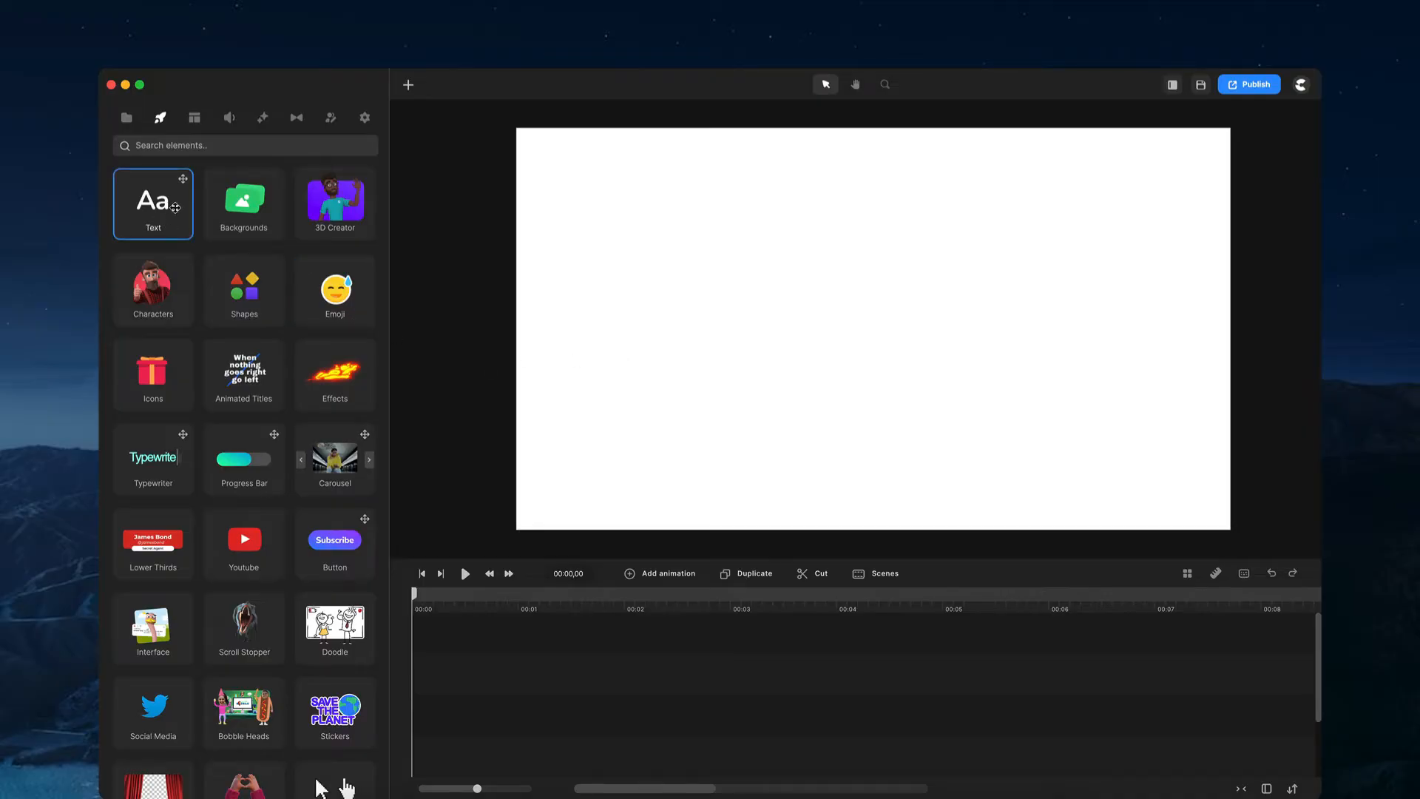
Step: Add a text element, then place the Lamborghini street background beneath it on the timeline
{"action": "left_click_drag", "start_coordinate": [176, 200], "coordinate": [443, 704]}
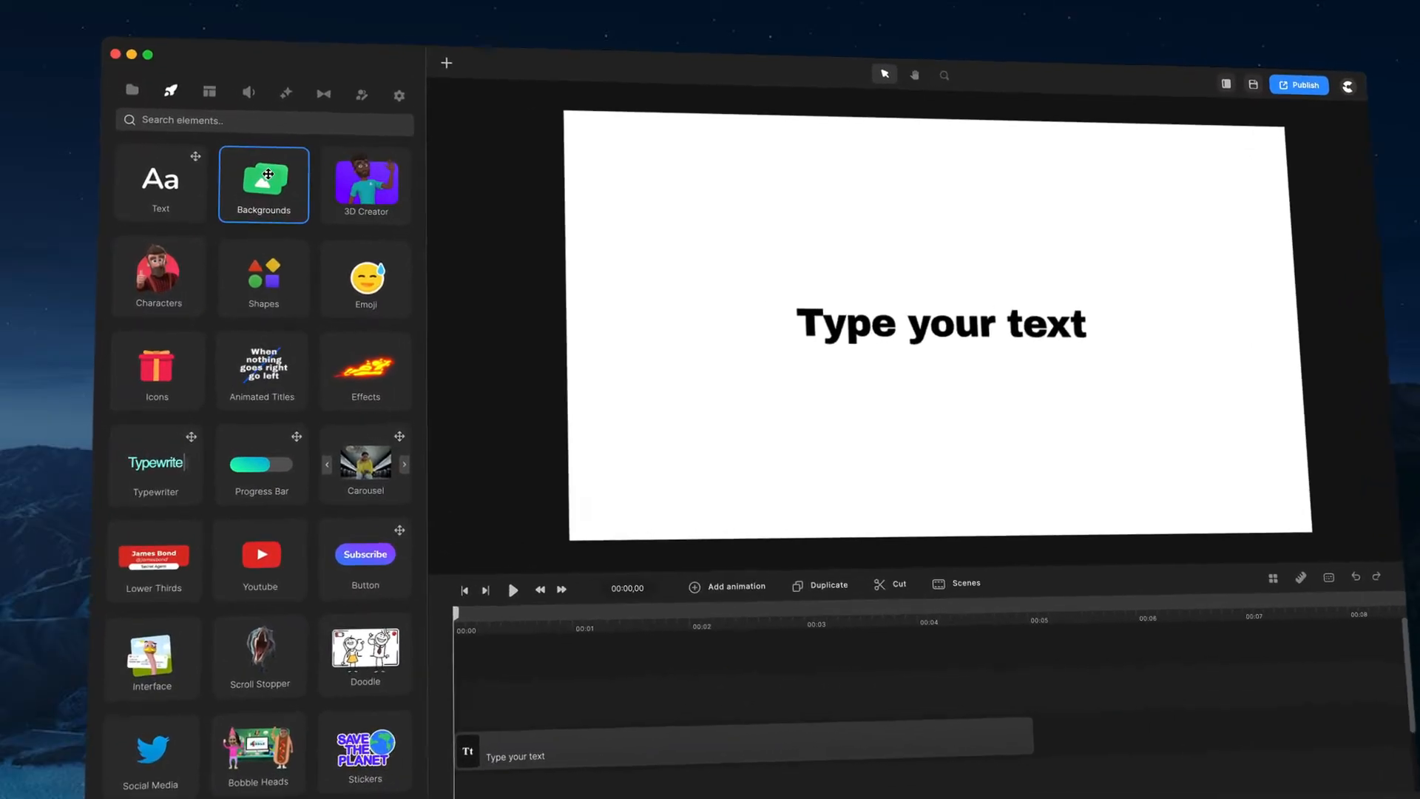
{"action": "left_click", "coordinate": [265, 231]}
{"action": "scroll", "coordinate": [255, 258], "scroll_direction": "down", "scroll_amount": 10}
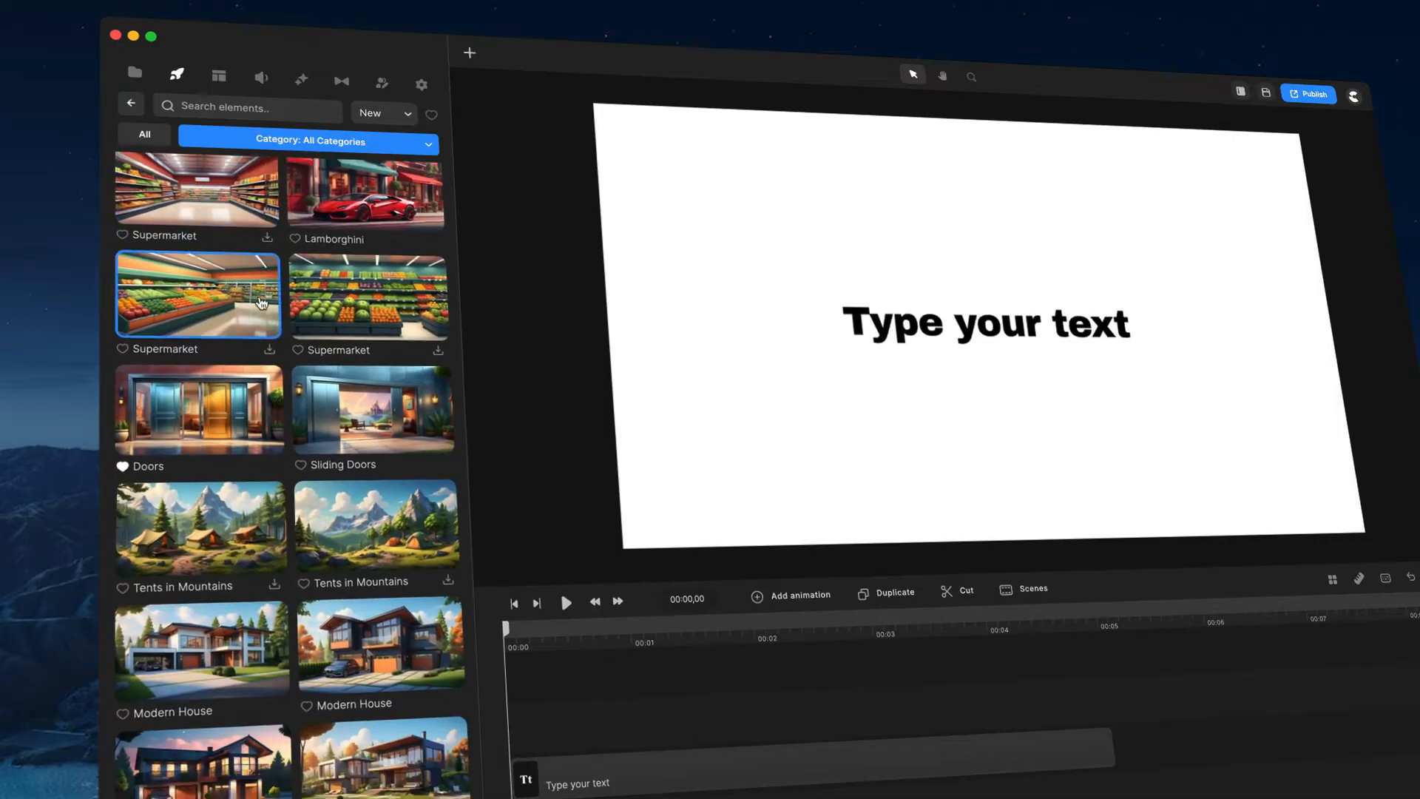
{"action": "scroll", "coordinate": [263, 303], "scroll_direction": "down", "scroll_amount": 15}
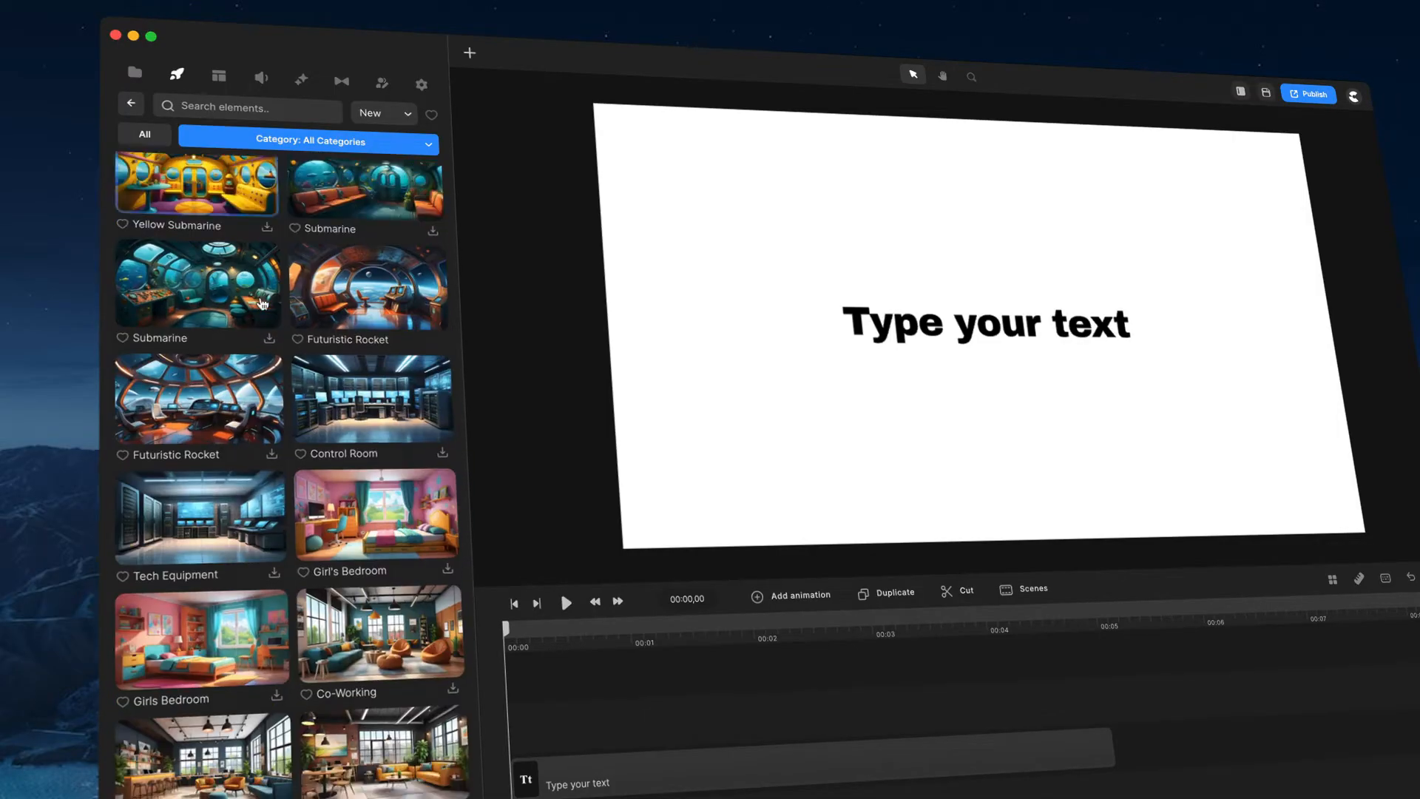
{"action": "left_click_drag", "start_coordinate": [315, 417], "coordinate": [739, 665]}
{"action": "left_click_drag", "start_coordinate": [811, 734], "coordinate": [577, 772]}
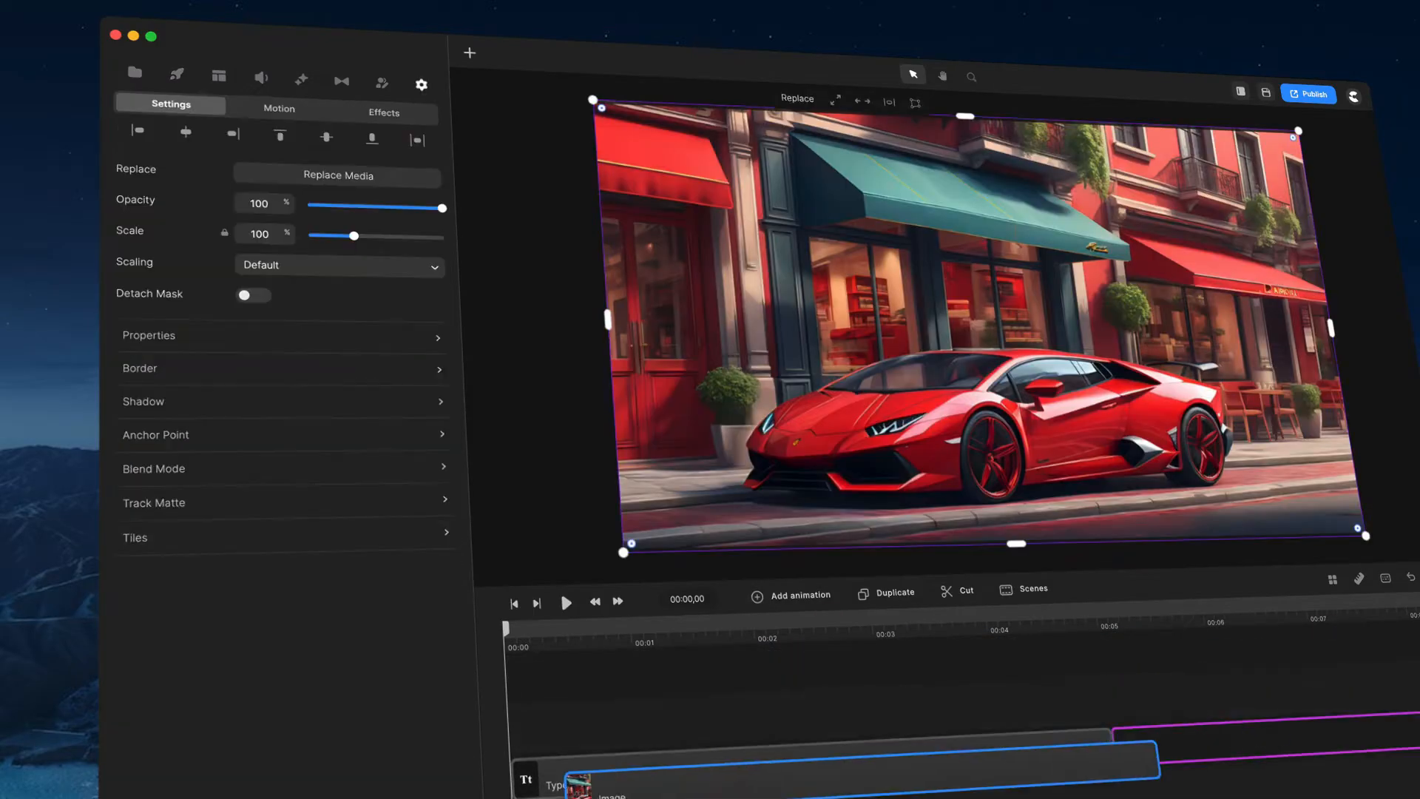
Step: Set the text colour to white
{"action": "left_click", "coordinate": [1038, 320]}
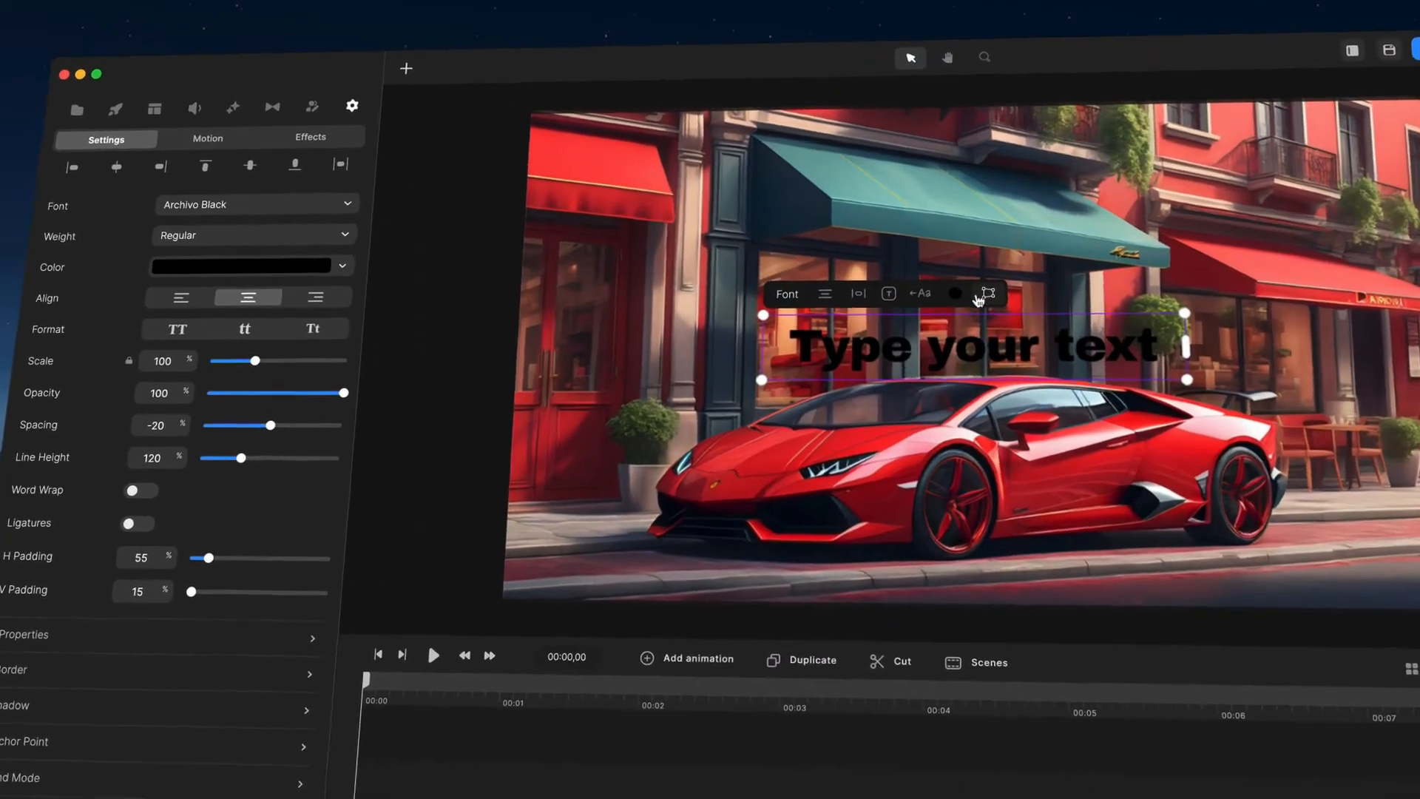
{"action": "left_click", "coordinate": [971, 277]}
{"action": "left_click_drag", "start_coordinate": [986, 300], "coordinate": [969, 253]}
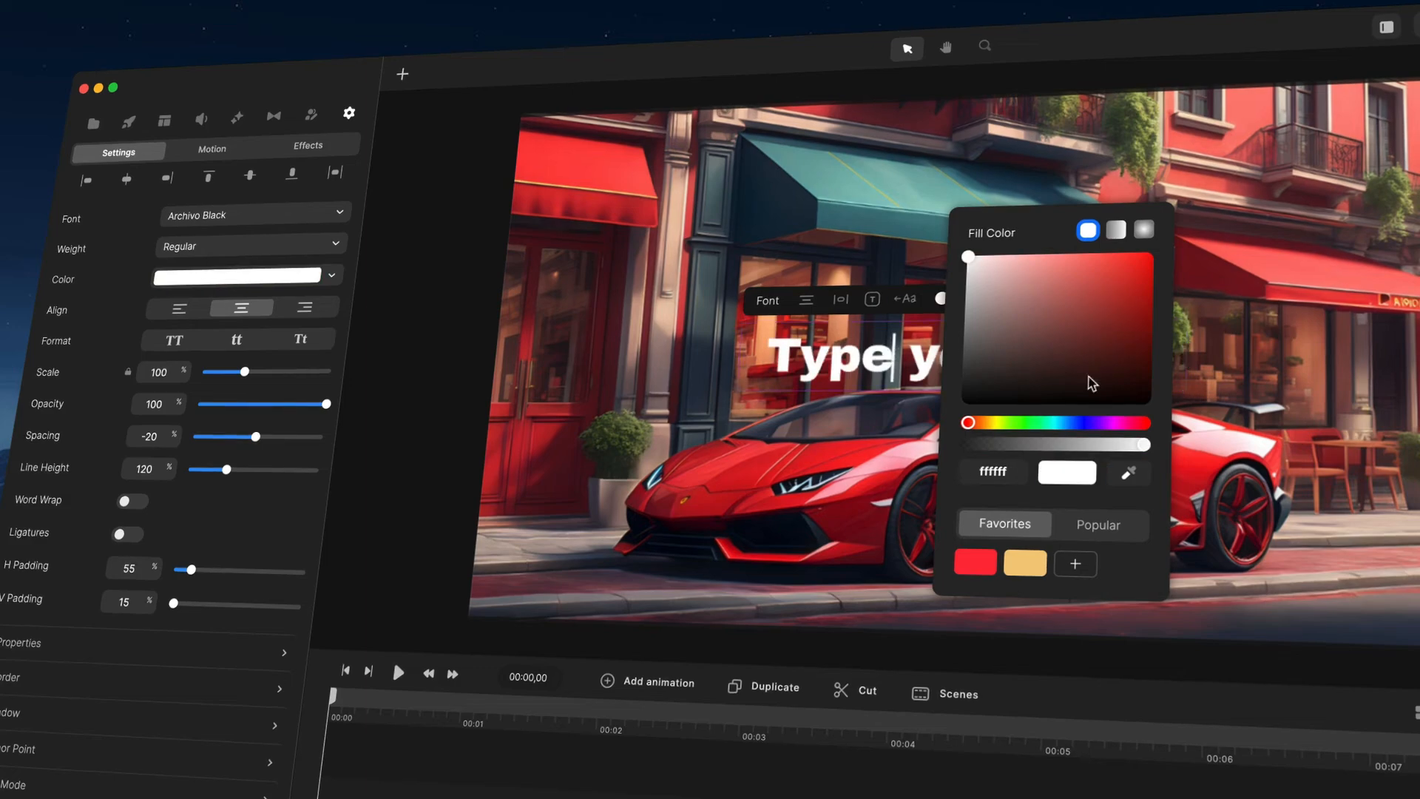
{"action": "left_click", "coordinate": [1159, 358]}
{"action": "left_click", "coordinate": [1158, 358]}
Step: Scale the text to about 108%, move it up over the shop front, then delete it
{"action": "left_click_drag", "start_coordinate": [1192, 395], "coordinate": [1139, 412]}
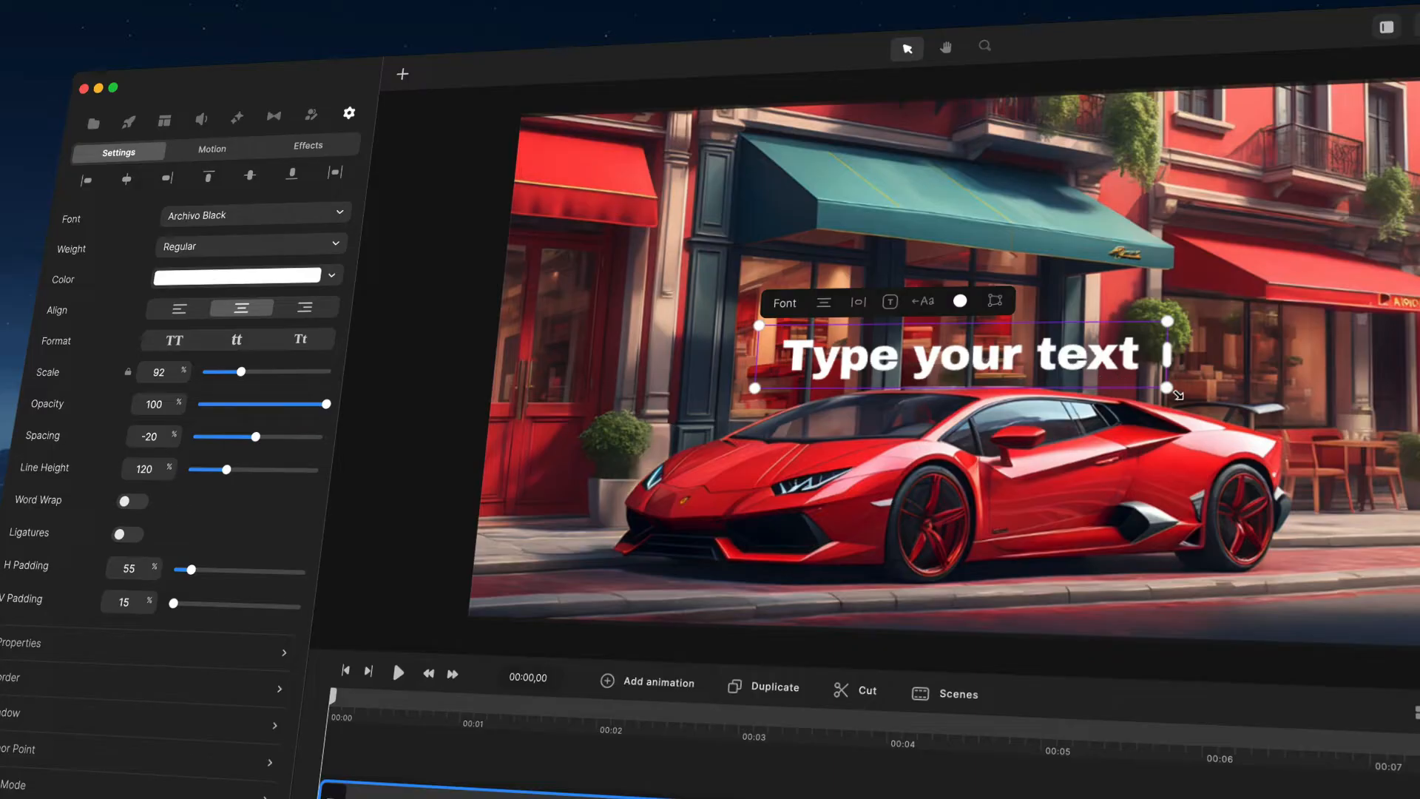
{"action": "left_click_drag", "start_coordinate": [1174, 389], "coordinate": [1223, 392]}
{"action": "left_click_drag", "start_coordinate": [1115, 364], "coordinate": [1033, 289]}
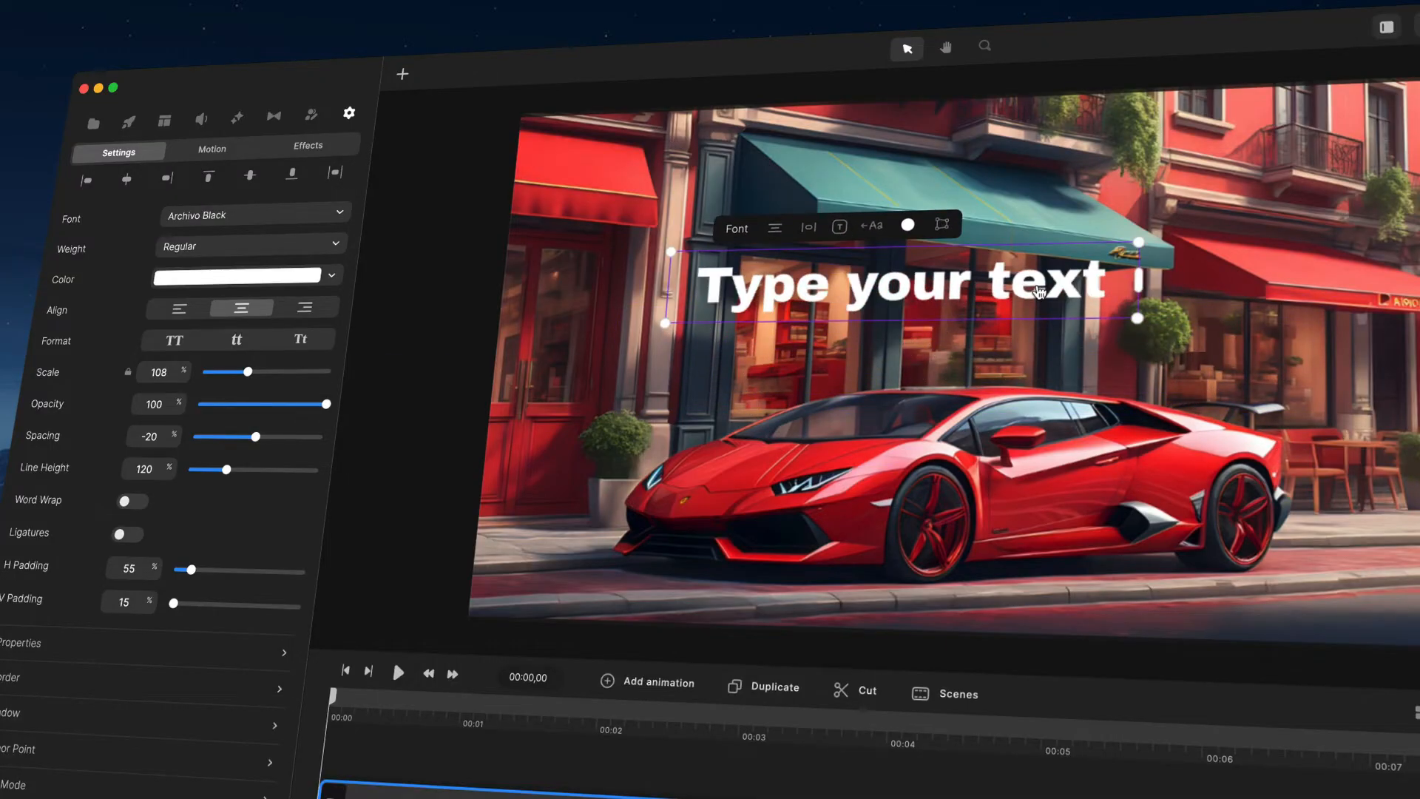
{"action": "key", "text": "Delete"}
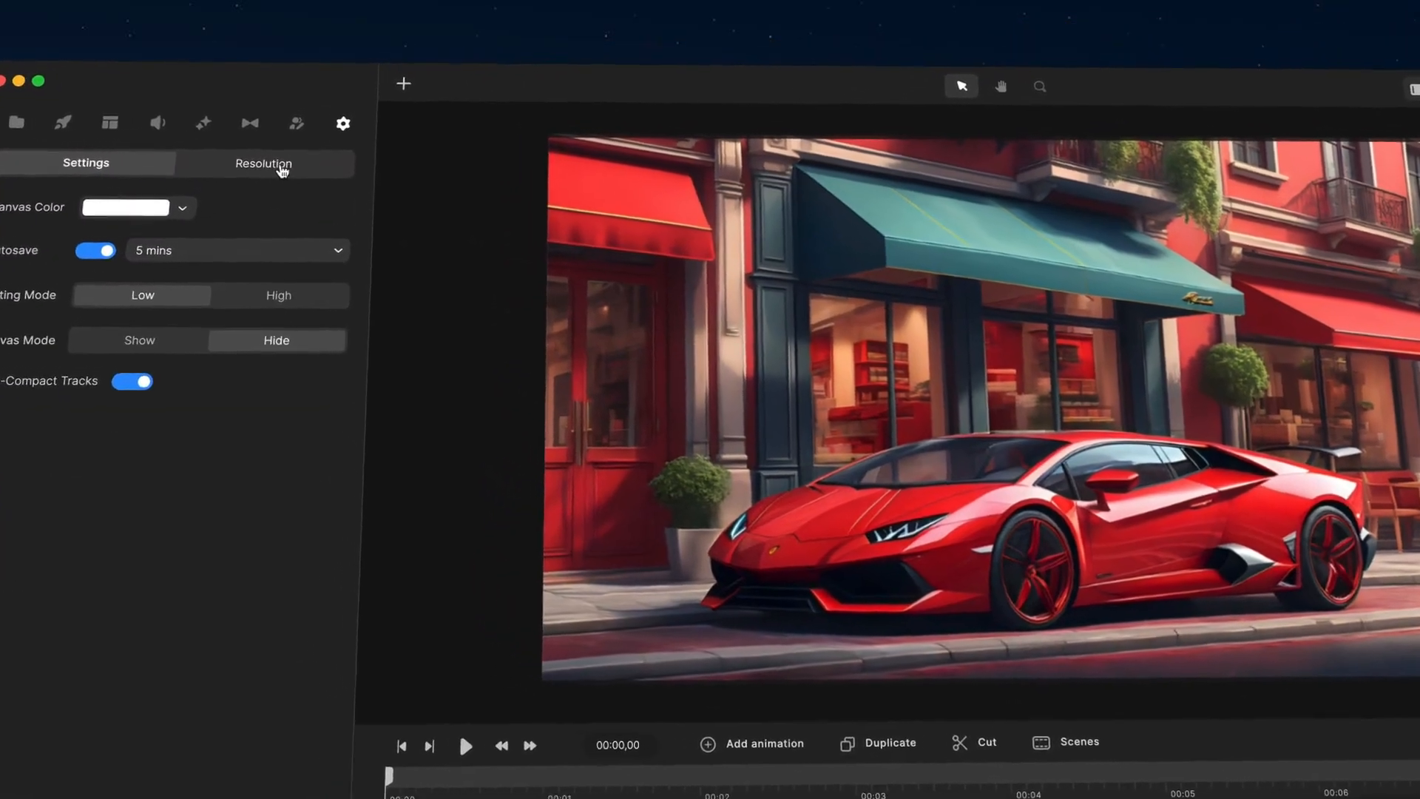
Step: Set the canvas resolution to Standard and browse the Facebook size presets
{"action": "left_click", "coordinate": [281, 169]}
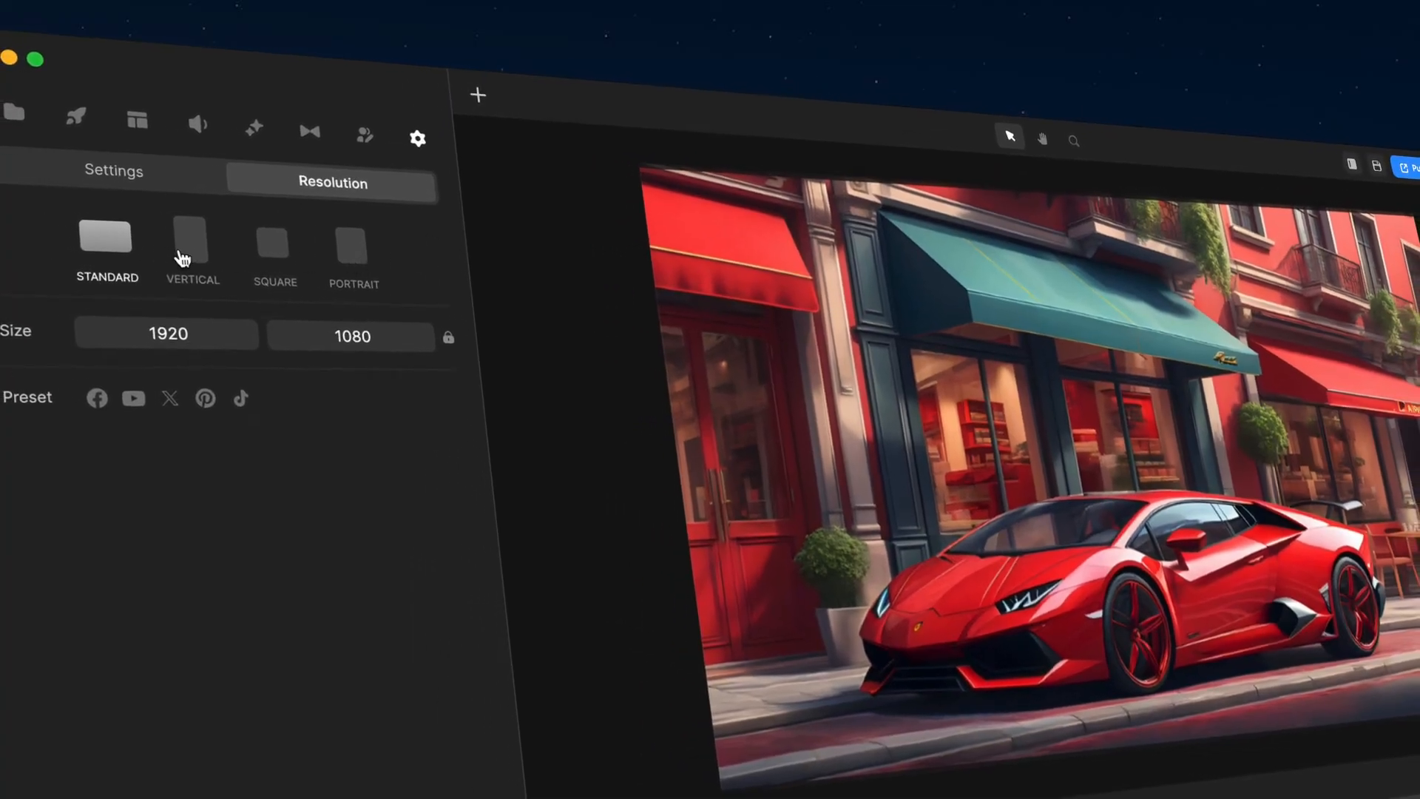
{"action": "left_click", "coordinate": [190, 258]}
{"action": "left_click", "coordinate": [95, 244]}
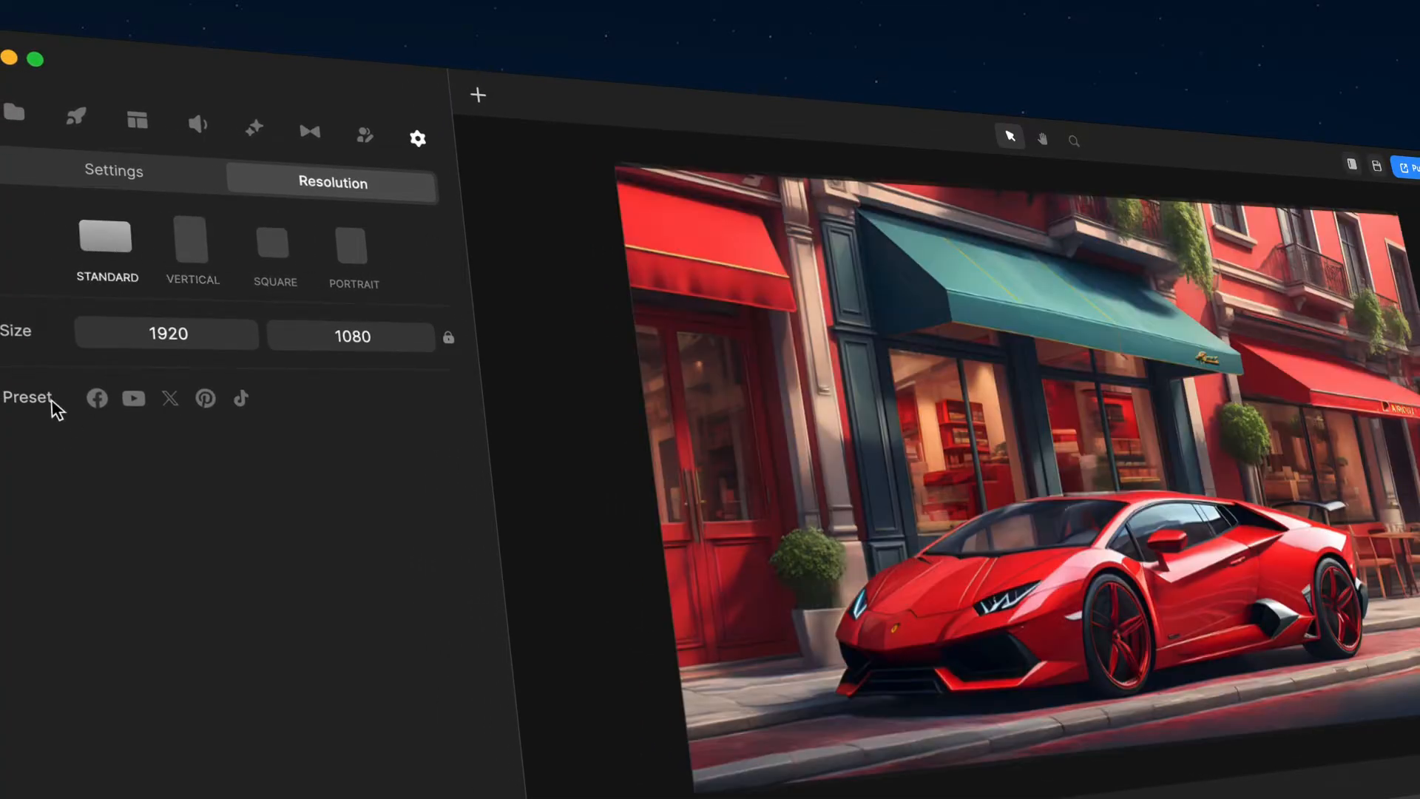
{"action": "left_click", "coordinate": [98, 400]}
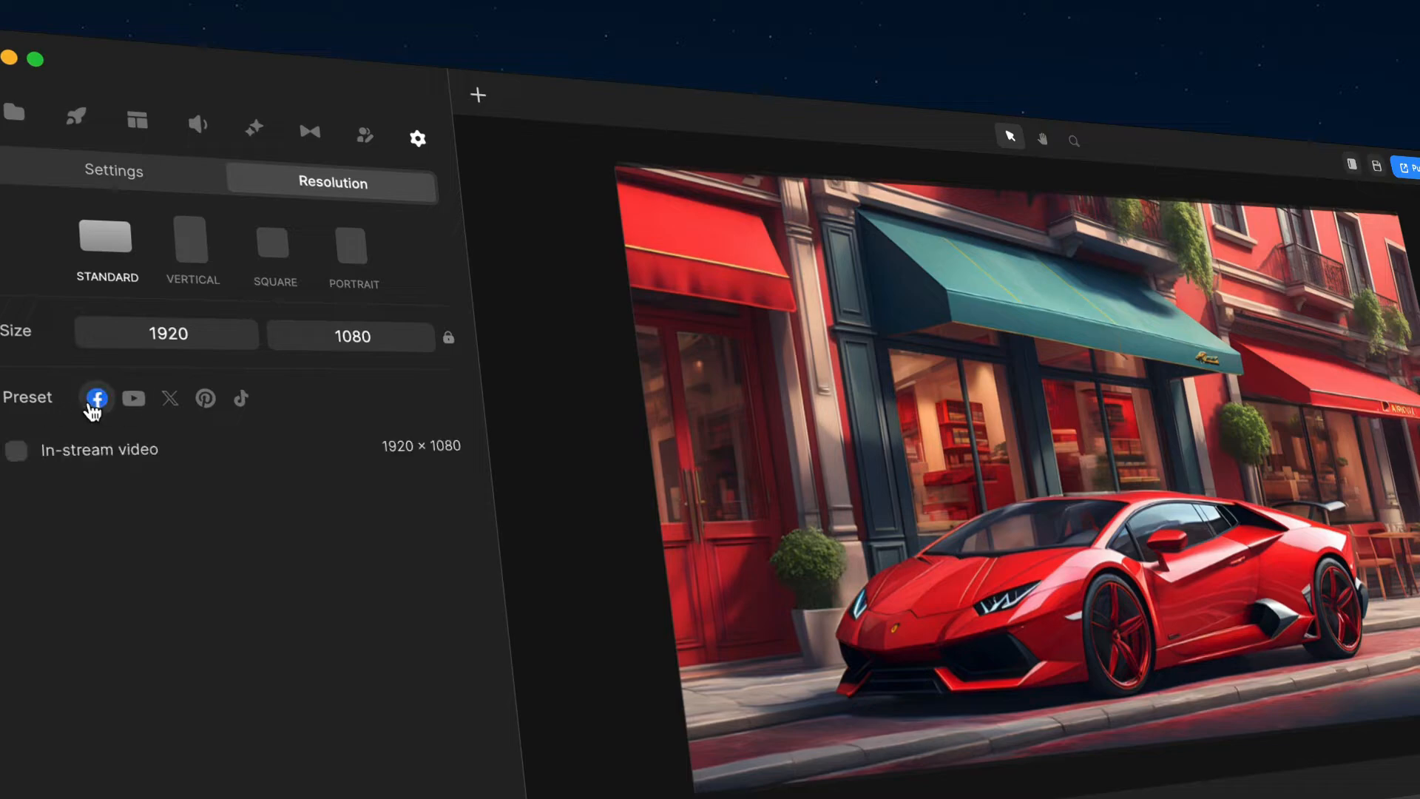
Step: Switch the canvas to Square and browse the YouTube, Facebook, Instagram, X, Pinterest and TikTok size presets
{"action": "left_click", "coordinate": [134, 400]}
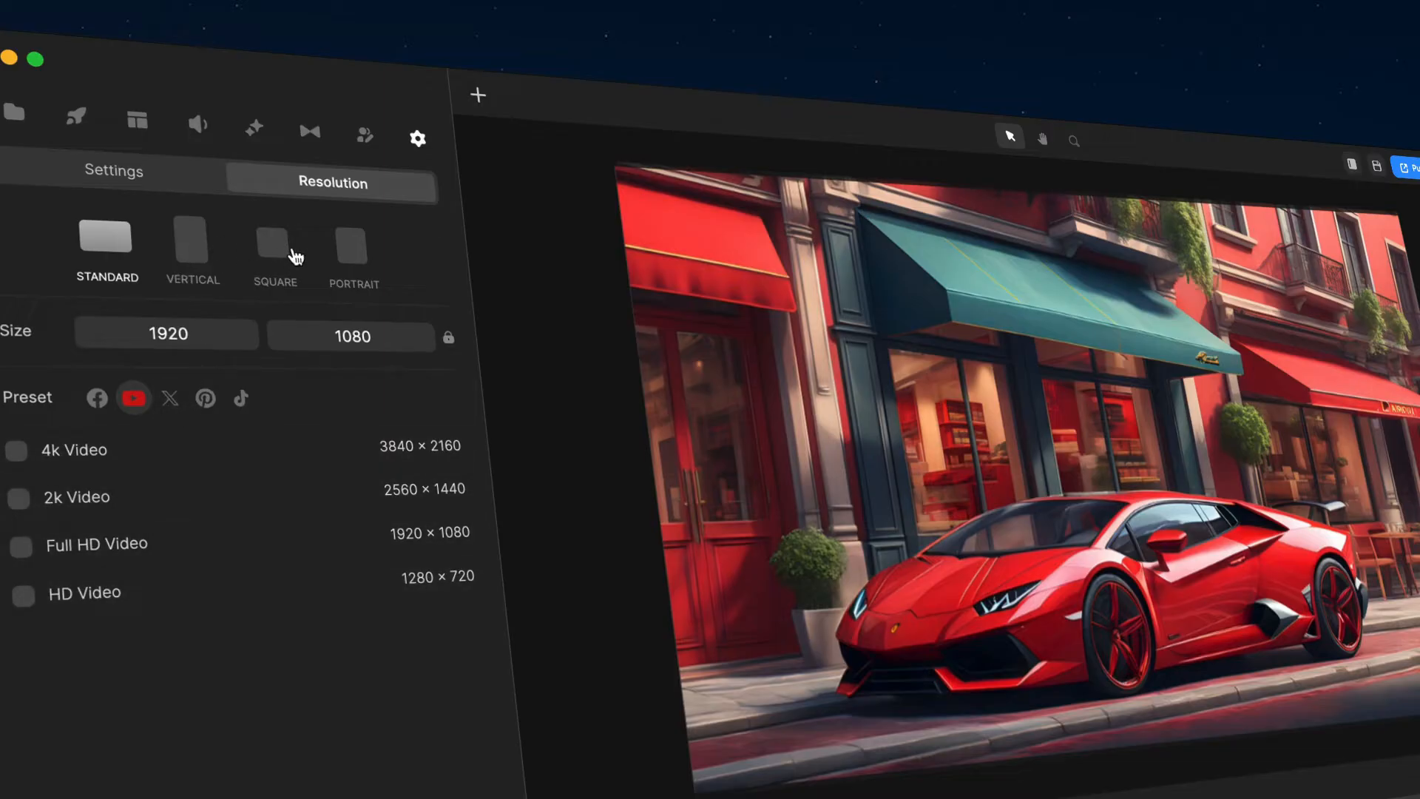
{"action": "left_click", "coordinate": [272, 247]}
{"action": "left_click", "coordinate": [97, 398]}
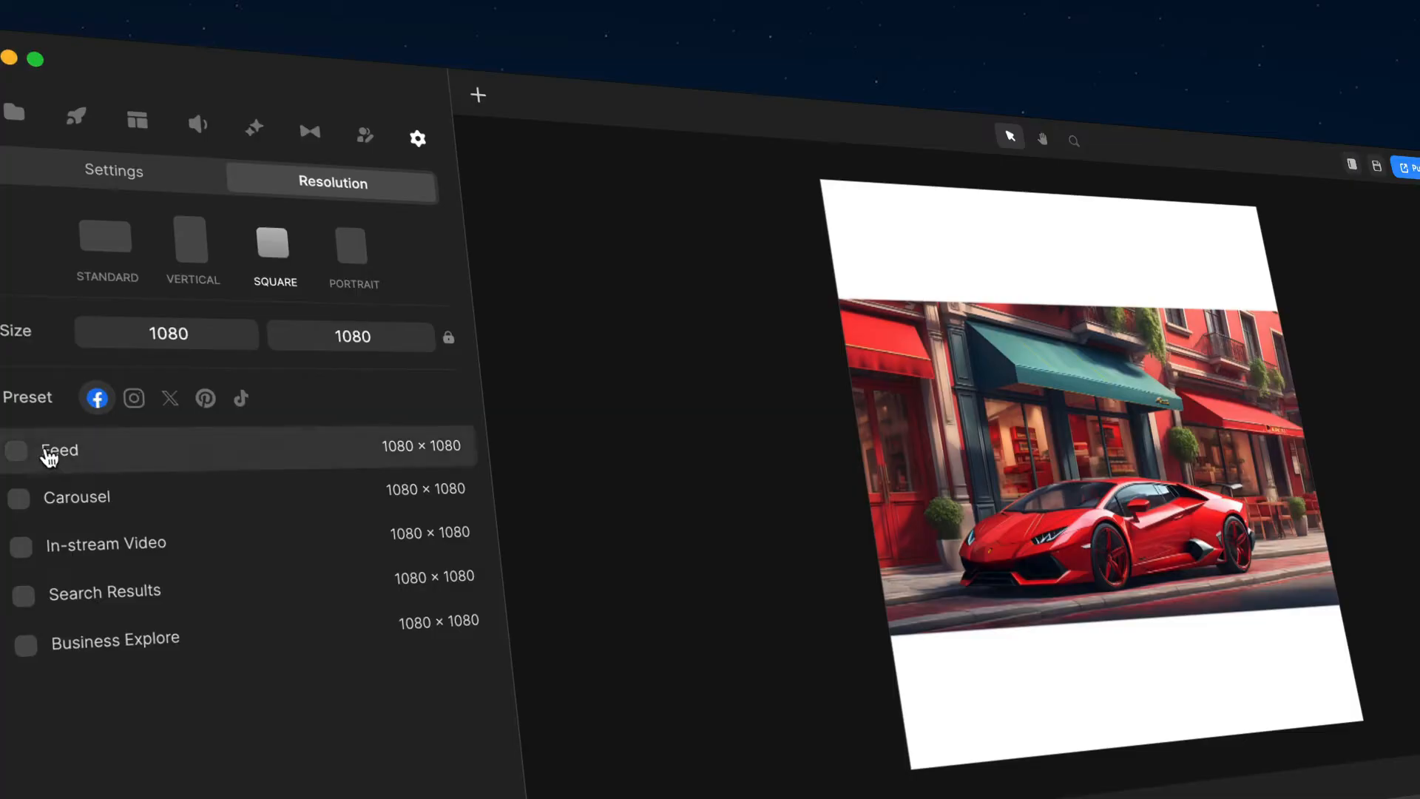
{"action": "left_click", "coordinate": [133, 399]}
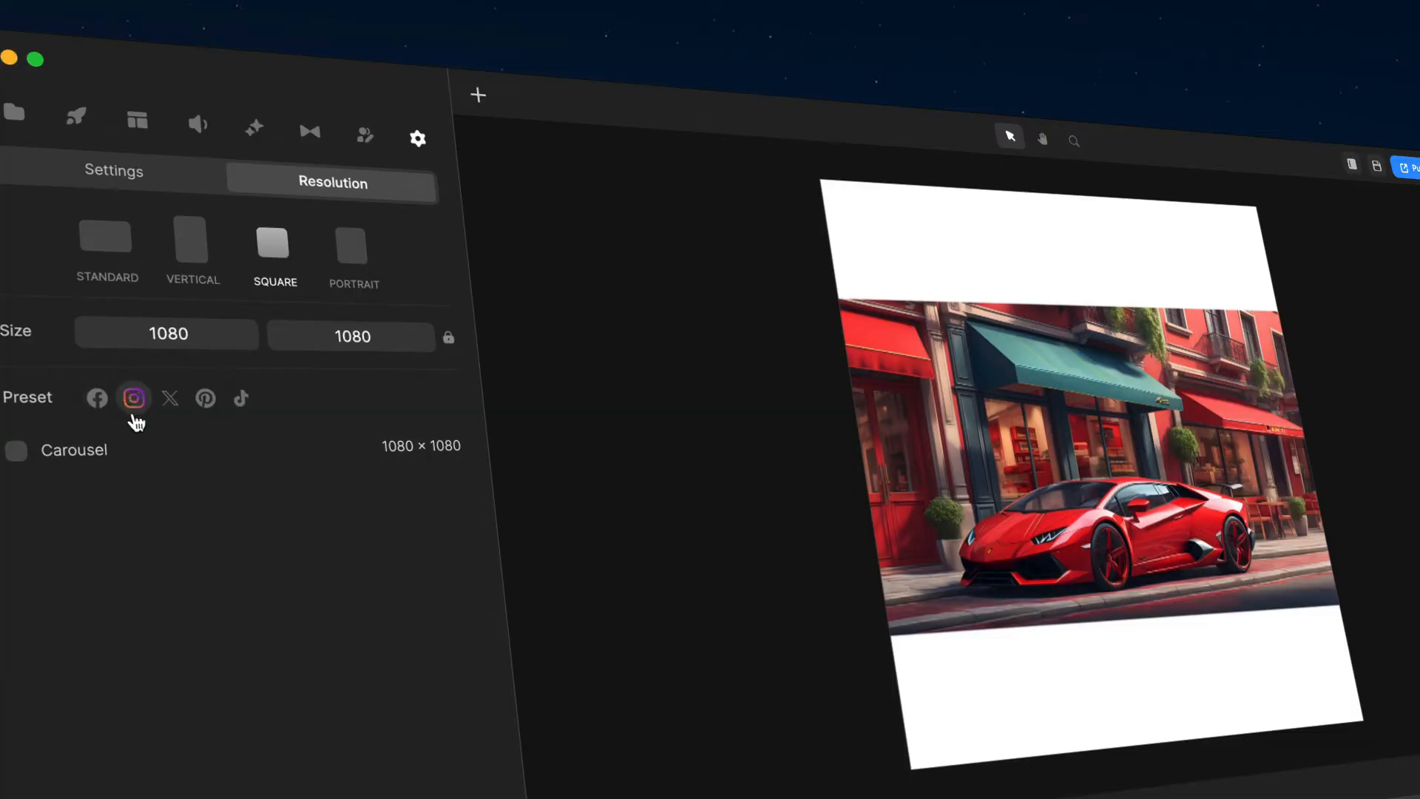
{"action": "left_click", "coordinate": [173, 403]}
{"action": "left_click", "coordinate": [208, 403]}
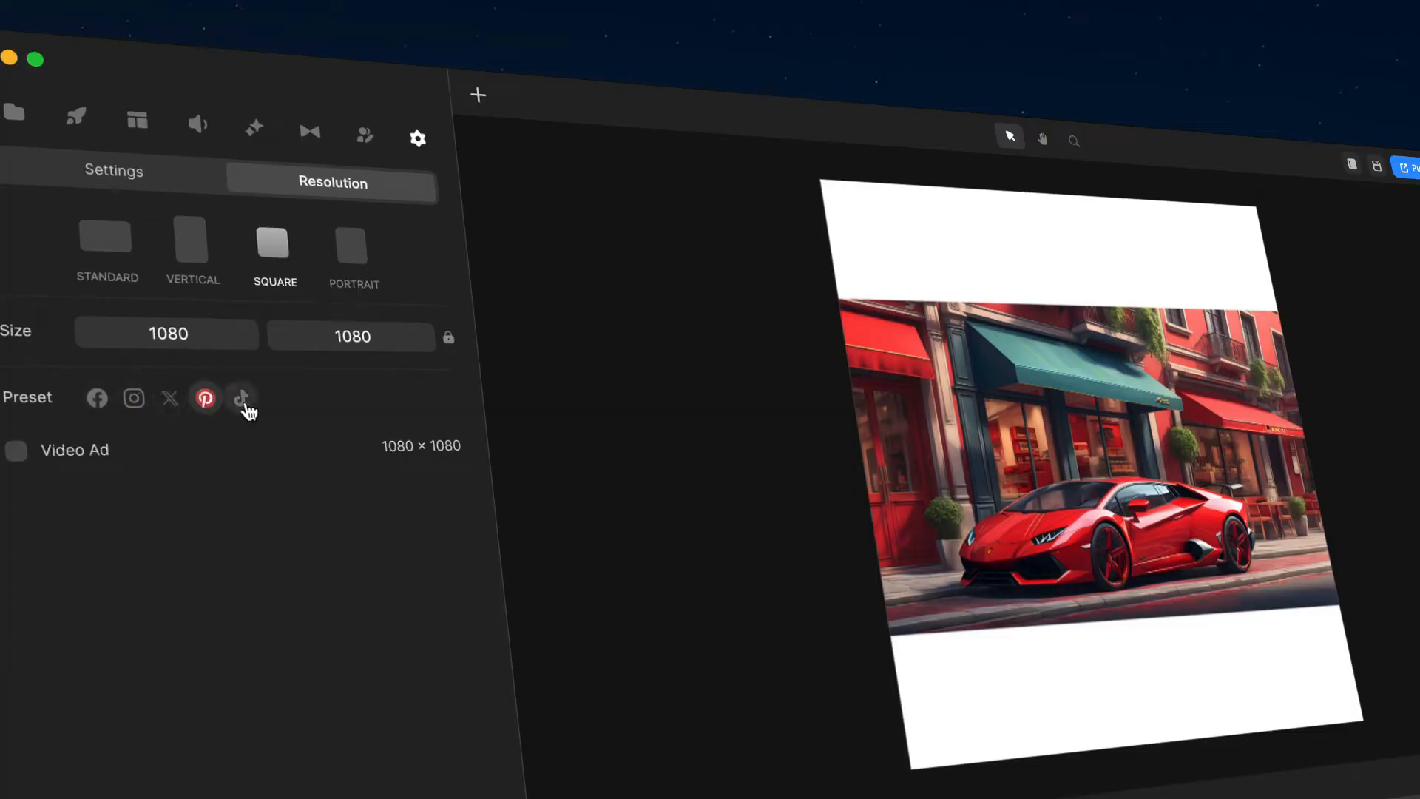
{"action": "left_click", "coordinate": [248, 403]}
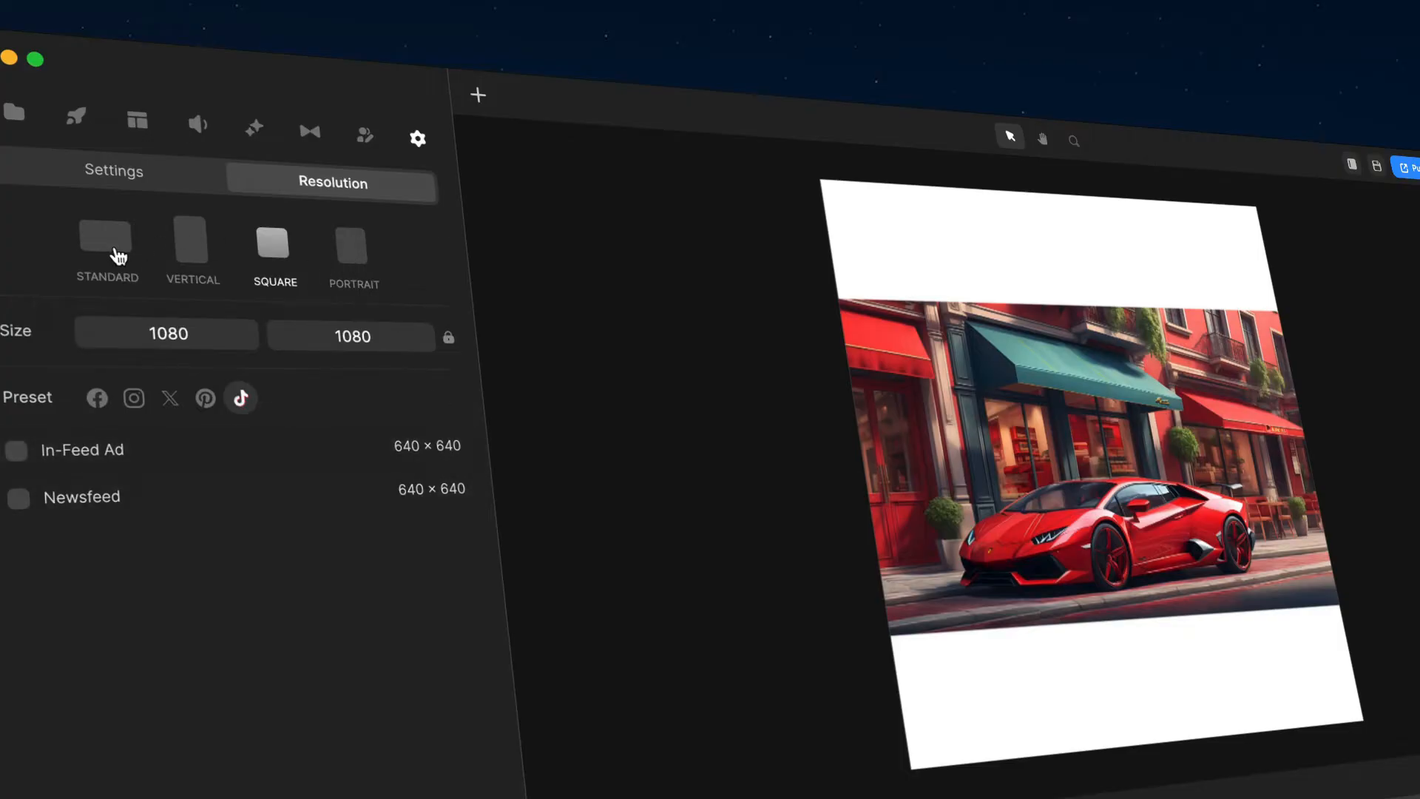
Step: Set the canvas back to Standard and choose the YouTube Full HD Video preset
{"action": "left_click", "coordinate": [116, 254]}
{"action": "left_click", "coordinate": [132, 399]}
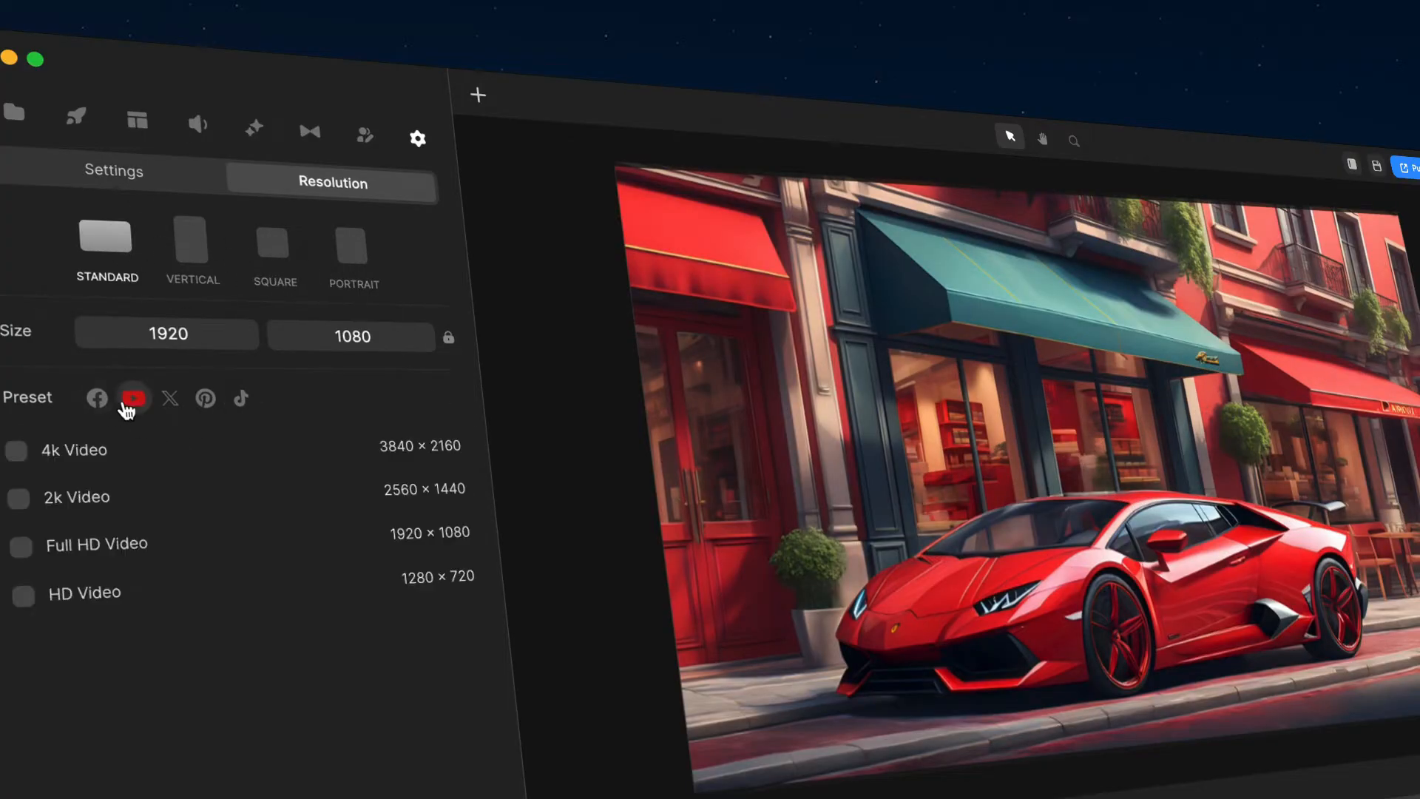
{"action": "left_click", "coordinate": [80, 551]}
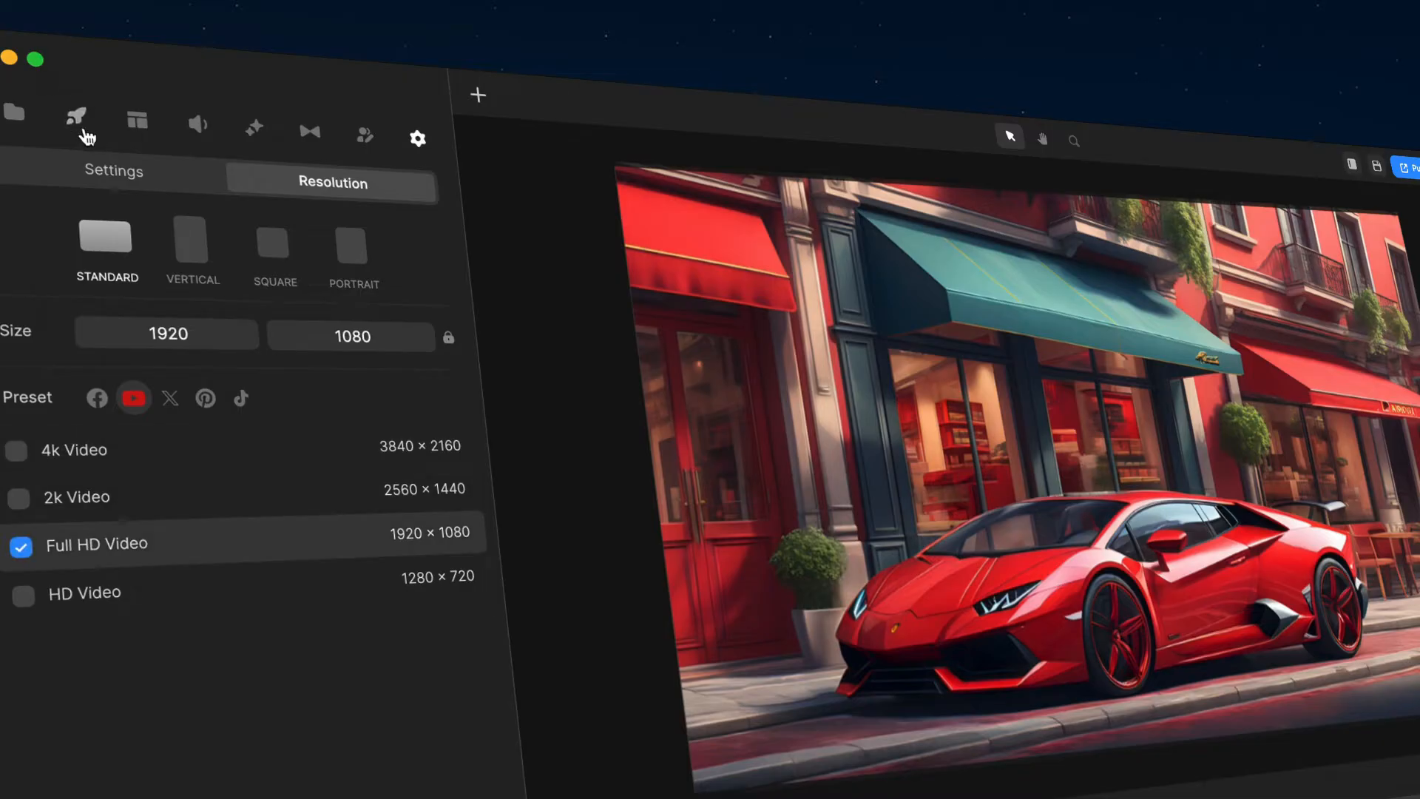
Step: Add the Tom 3D character from the 3D Creator elements onto the canvas
{"action": "left_click", "coordinate": [78, 120]}
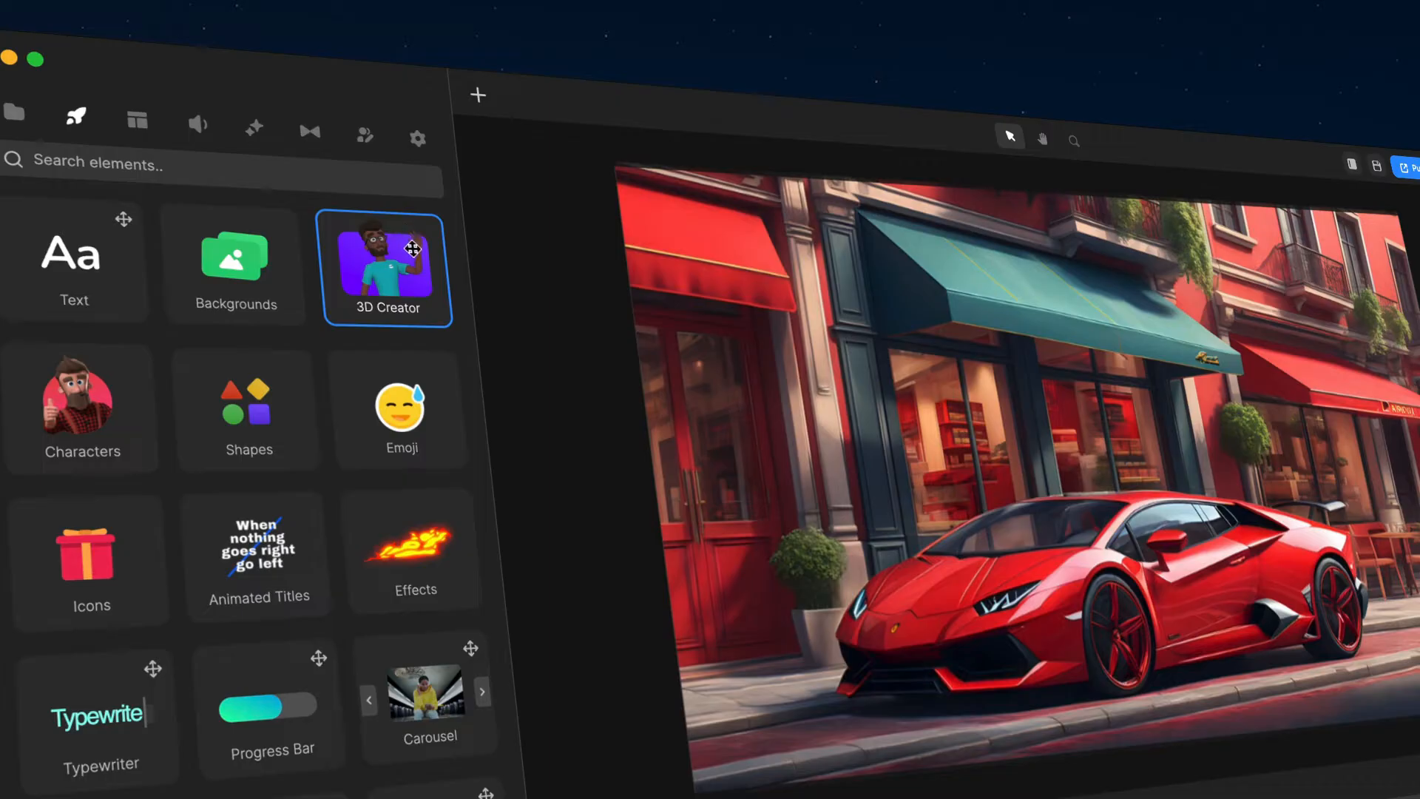
{"action": "left_click", "coordinate": [399, 307]}
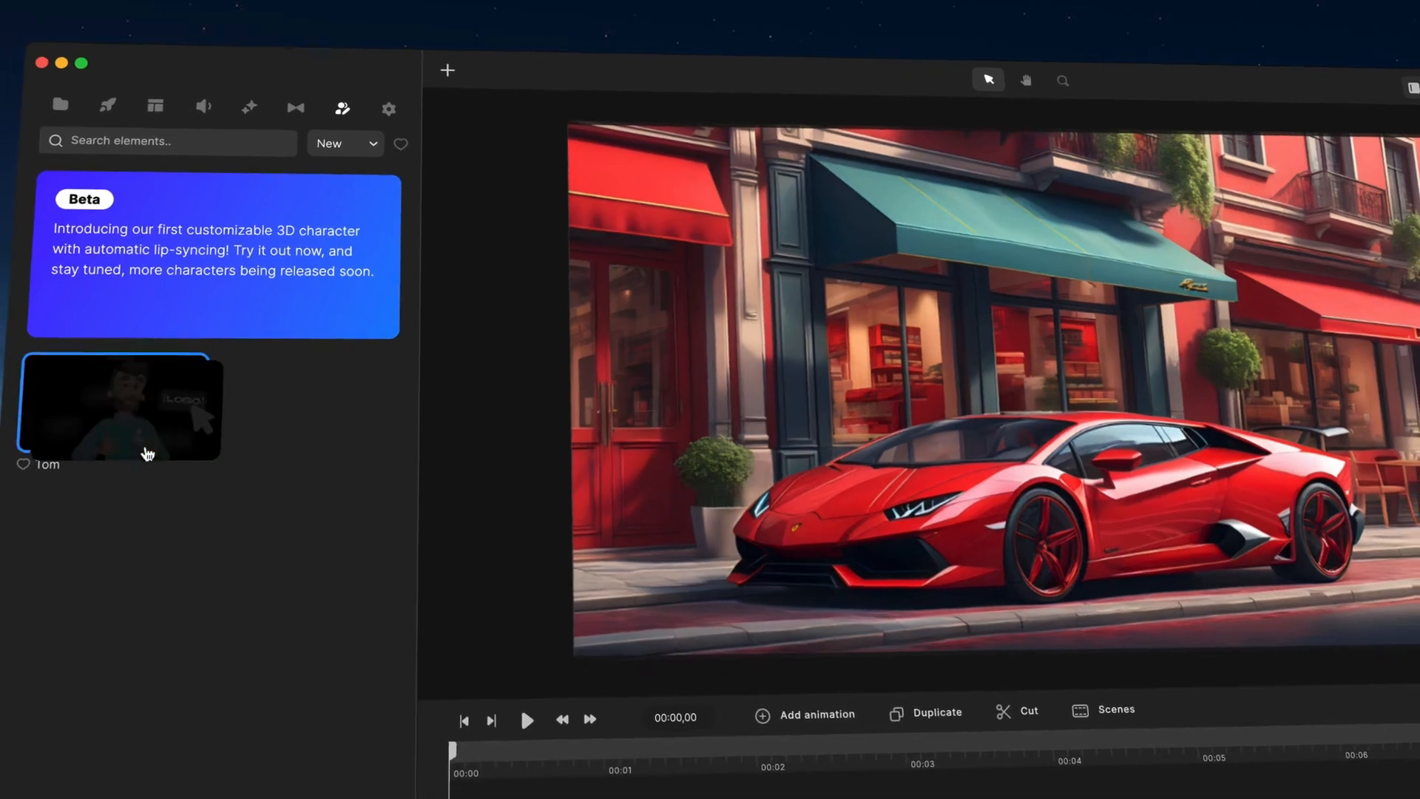
{"action": "left_click_drag", "start_coordinate": [135, 517], "coordinate": [433, 777]}
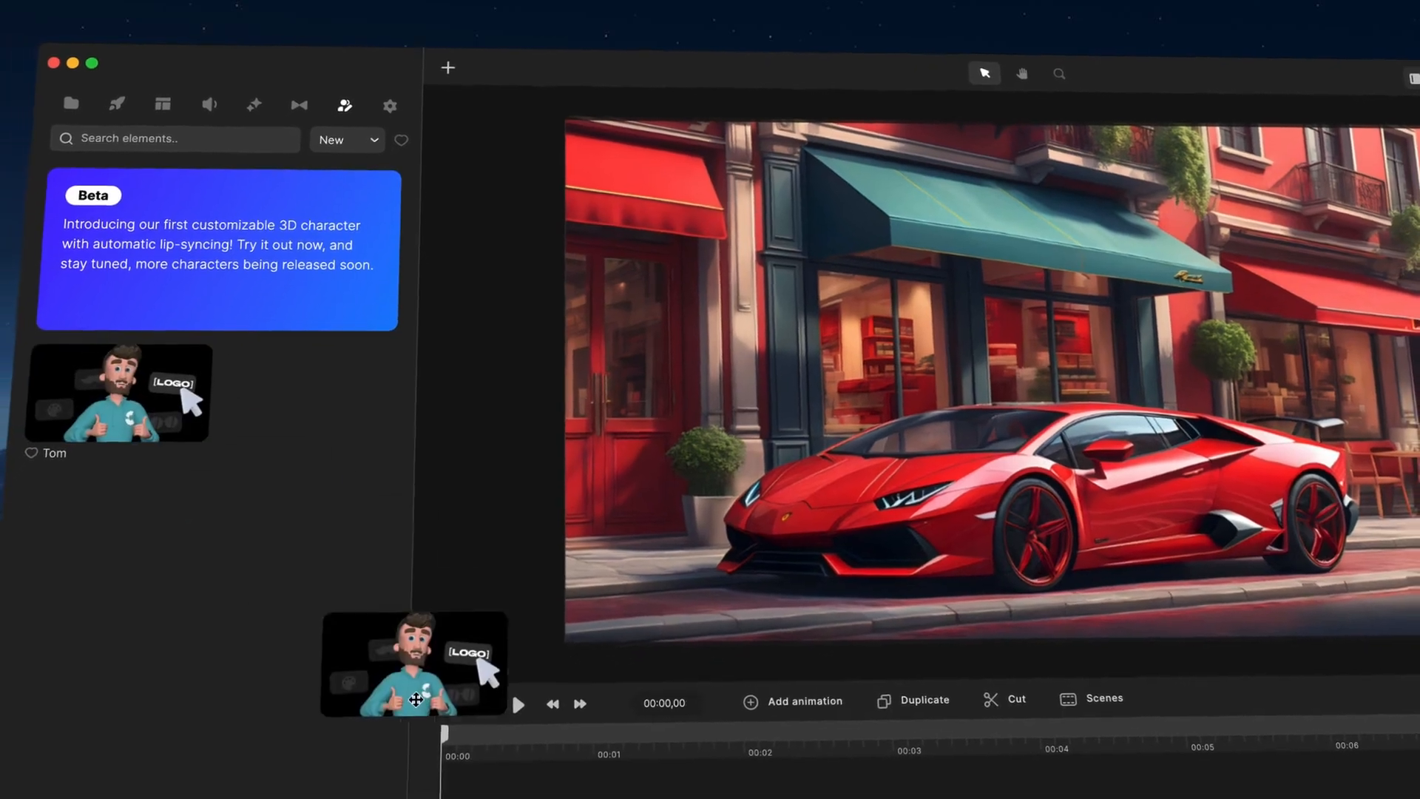
{"action": "left_click_drag", "start_coordinate": [416, 699], "coordinate": [507, 761]}
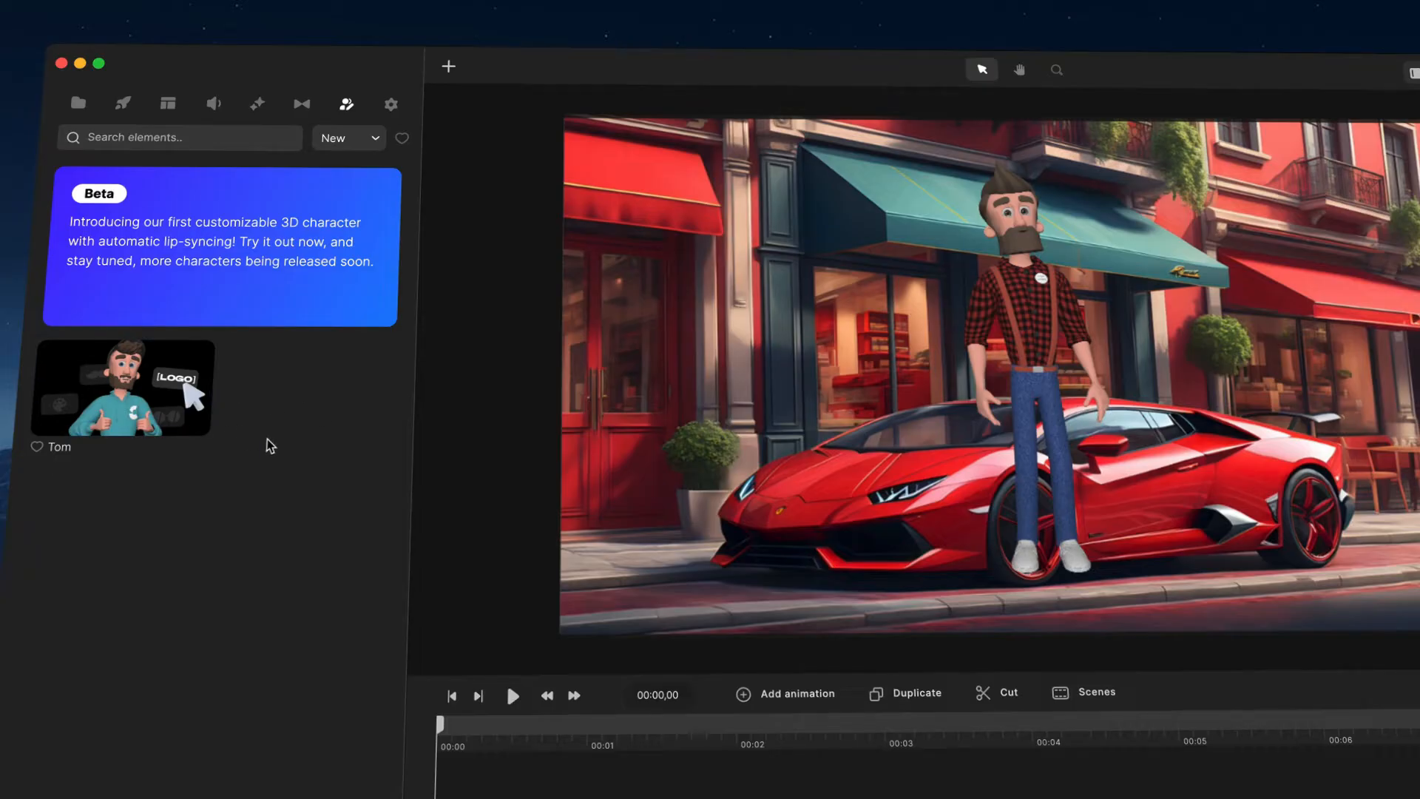
Step: Enlarge the character and move it down so it stands in front of the car
{"action": "left_click_drag", "start_coordinate": [1007, 310], "coordinate": [978, 460]}
{"action": "left_click_drag", "start_coordinate": [1137, 298], "coordinate": [1199, 179]}
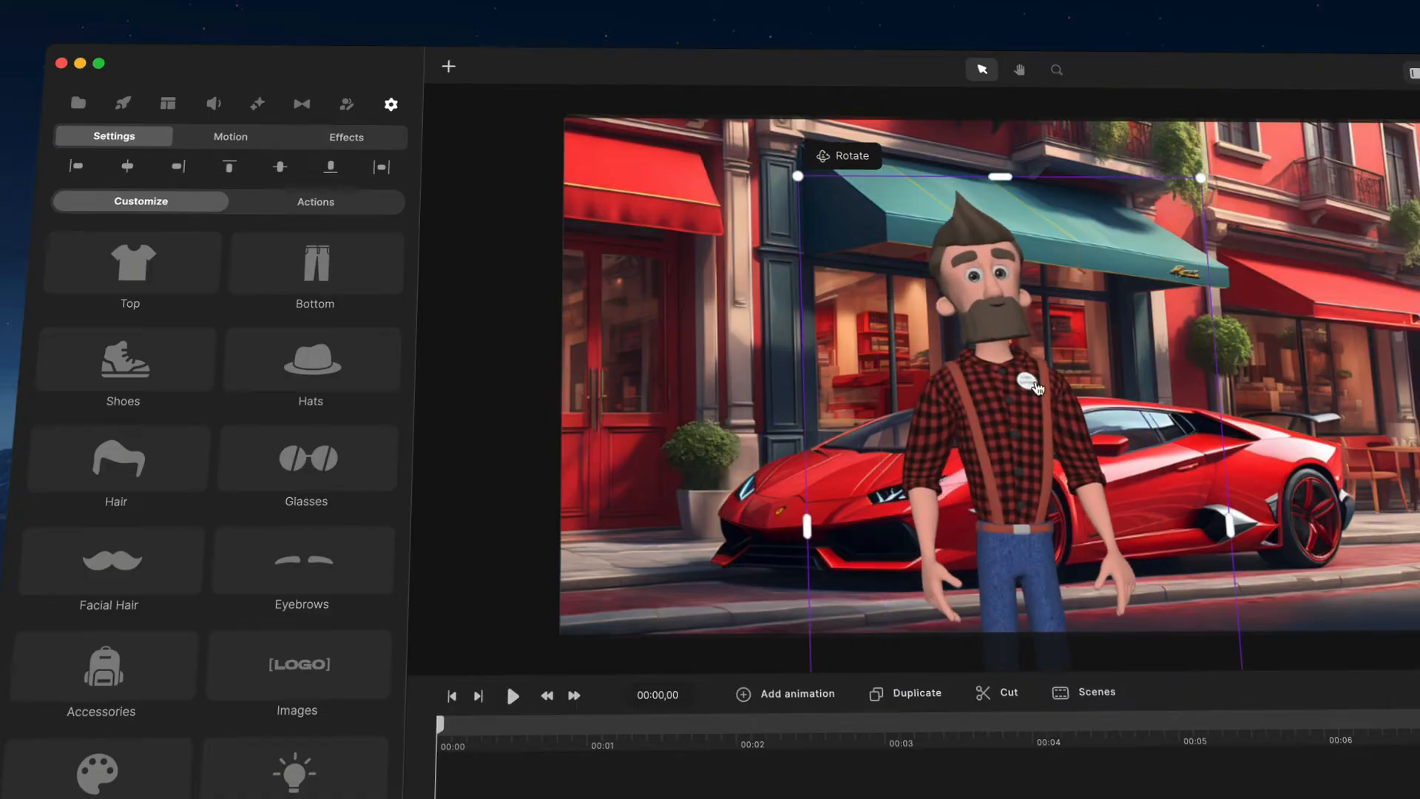
{"action": "left_click_drag", "start_coordinate": [1036, 382], "coordinate": [1036, 362]}
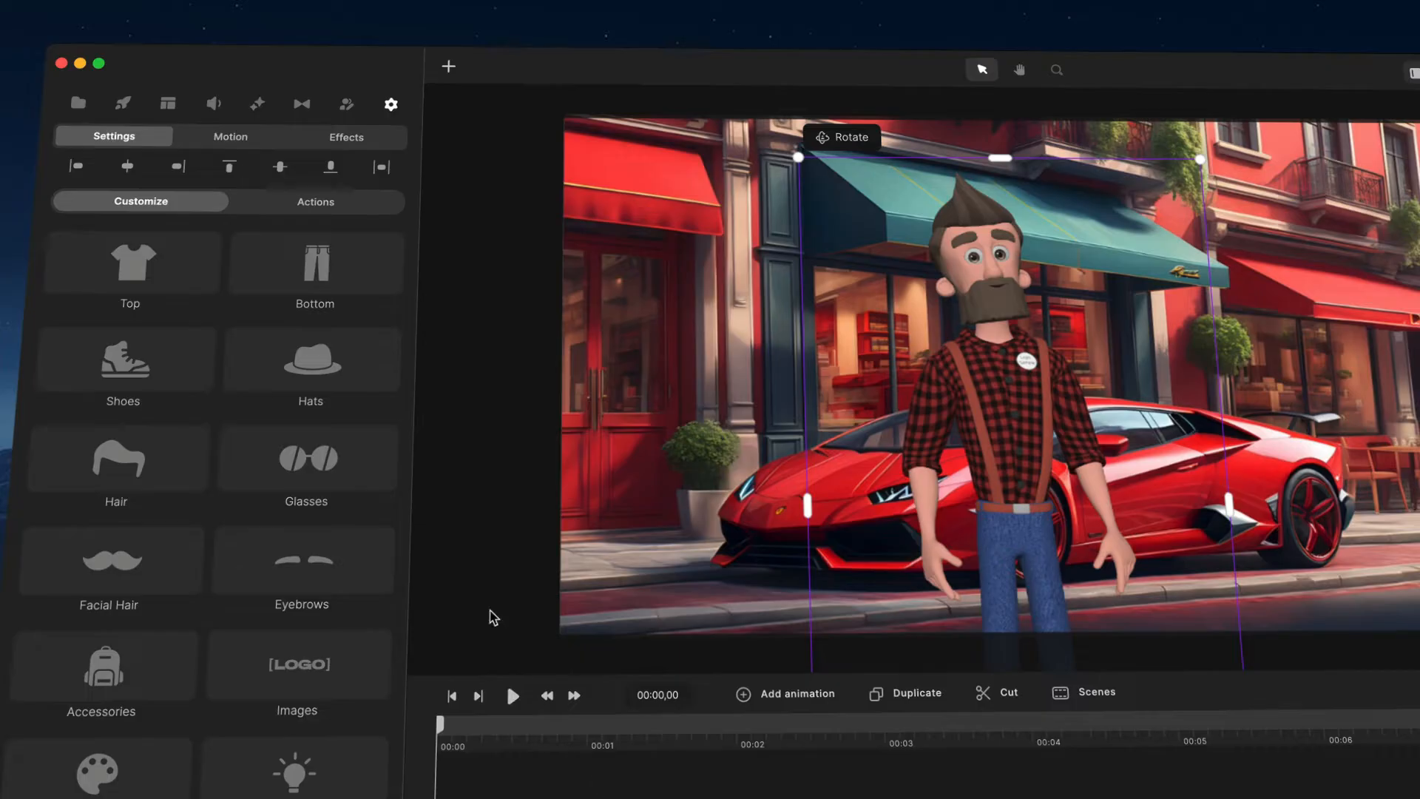
Step: Try several tops on the character, such as Hawaiian Shirt, Suit and Super Hero
{"action": "left_click", "coordinate": [194, 265]}
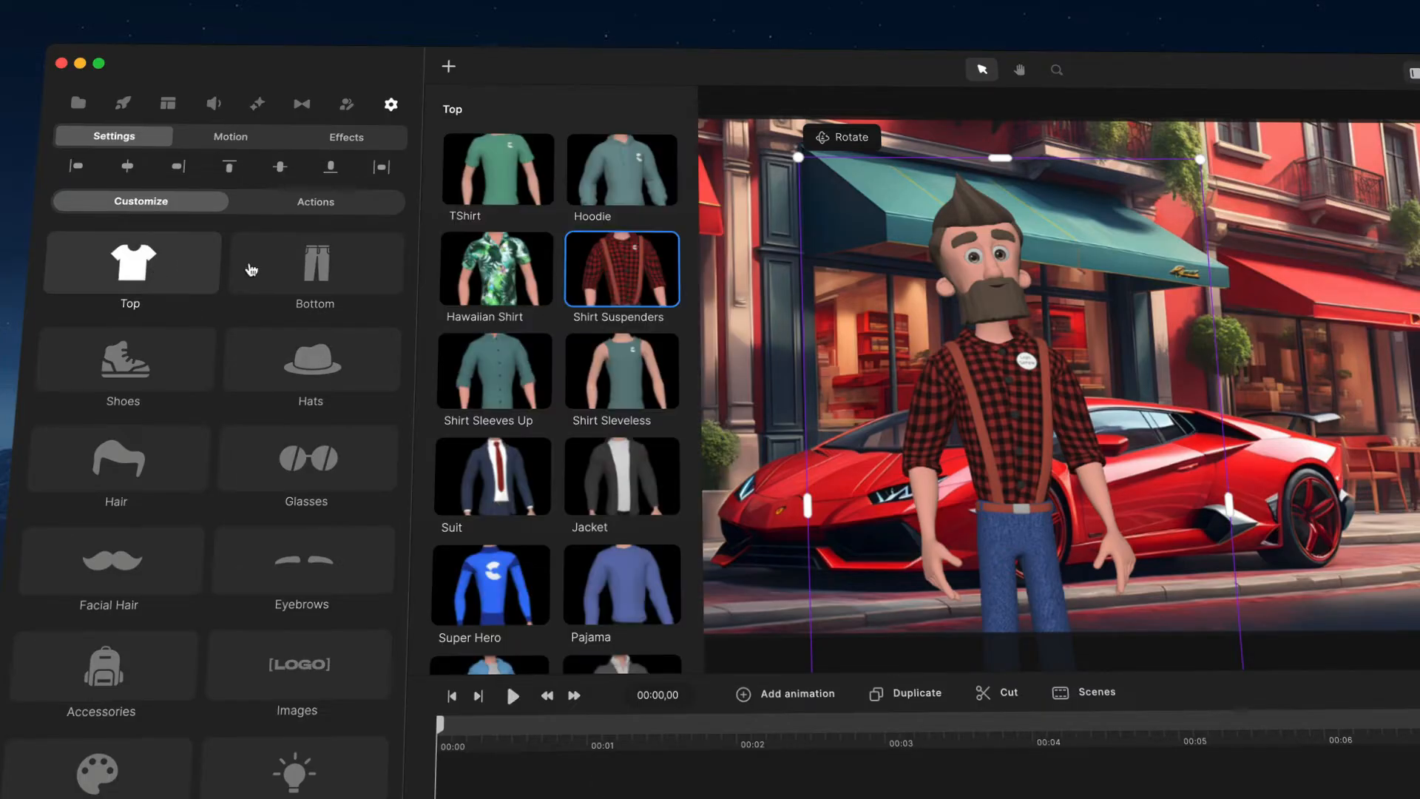
{"action": "left_click", "coordinate": [518, 203]}
{"action": "left_click", "coordinate": [615, 192]}
{"action": "left_click", "coordinate": [521, 260]}
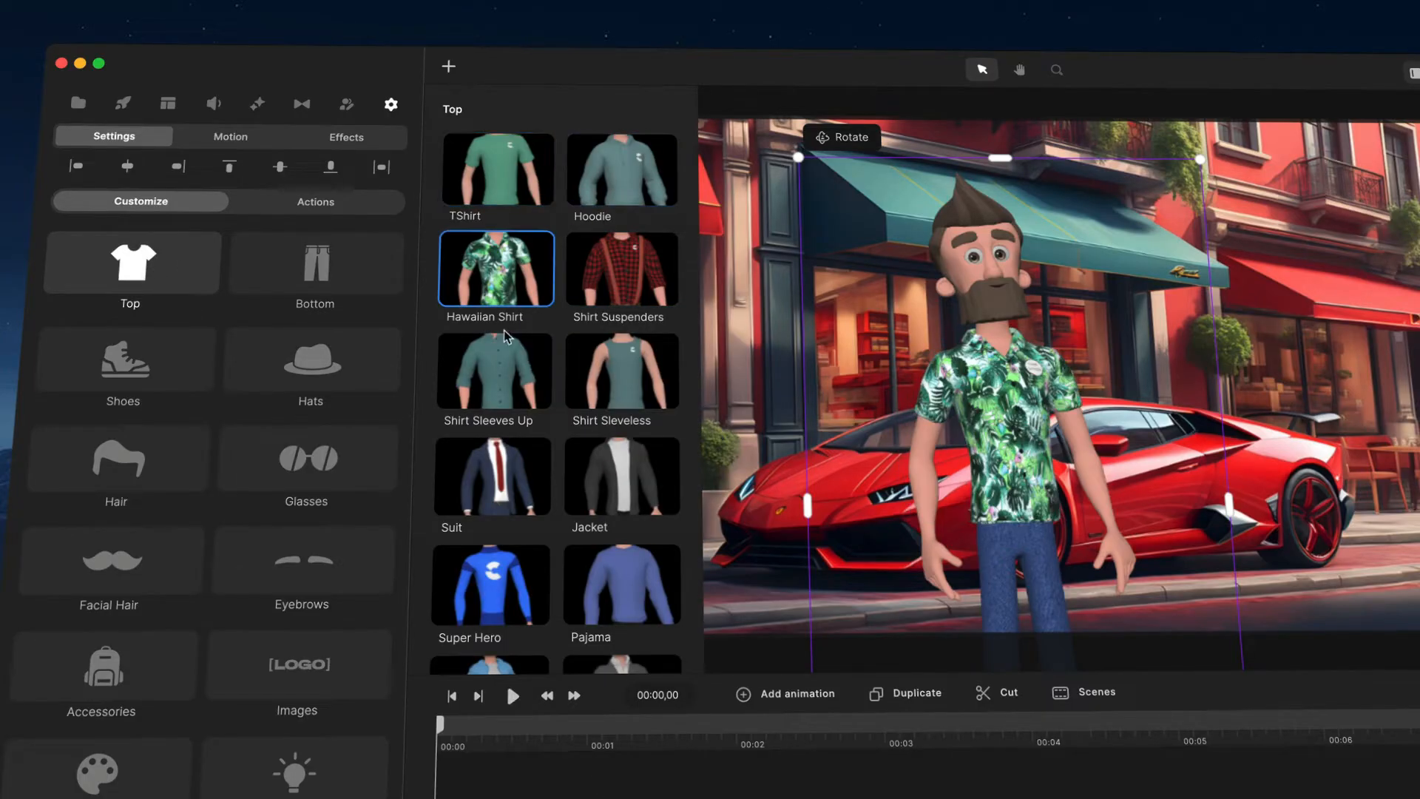
{"action": "left_click", "coordinate": [504, 340]}
{"action": "left_click", "coordinate": [623, 380]}
{"action": "left_click", "coordinate": [494, 475]}
{"action": "scroll", "coordinate": [503, 480], "scroll_direction": "down", "scroll_amount": 3}
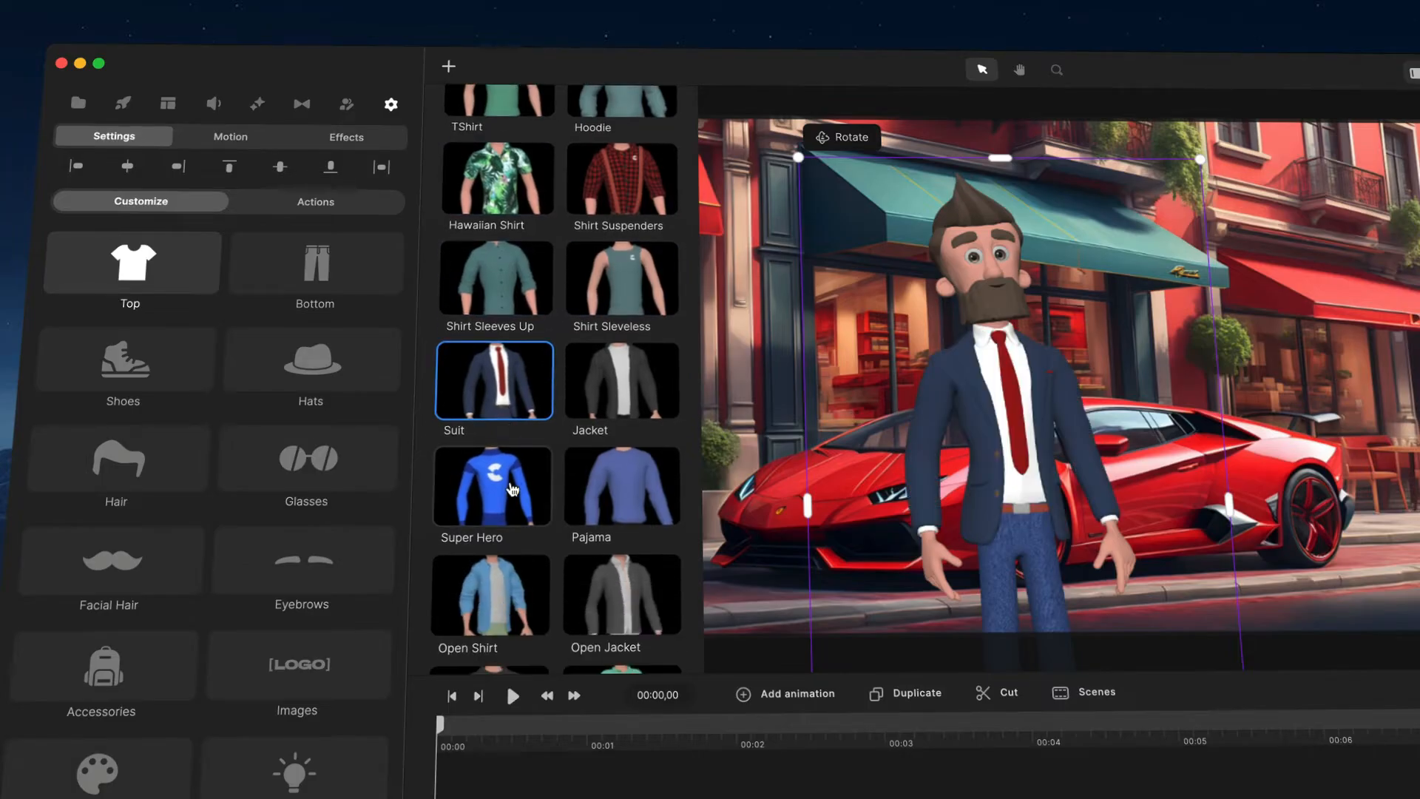
{"action": "left_click", "coordinate": [511, 488]}
Step: Dress the character in the TShirt Big Logo top
{"action": "scroll", "coordinate": [573, 384], "scroll_direction": "up", "scroll_amount": 3}
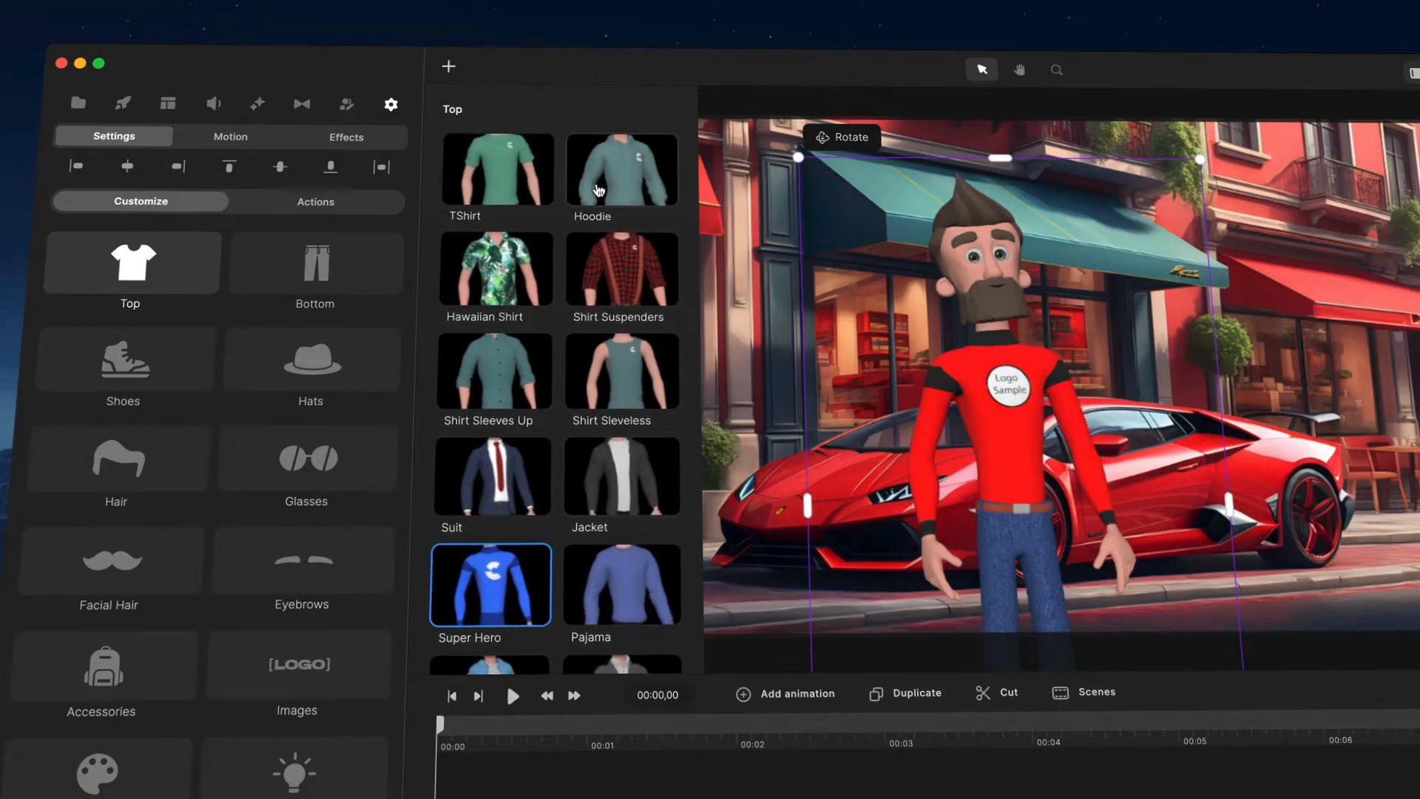
{"action": "left_click", "coordinate": [599, 189]}
{"action": "left_click", "coordinate": [509, 220]}
{"action": "scroll", "coordinate": [575, 375], "scroll_direction": "down", "scroll_amount": 5}
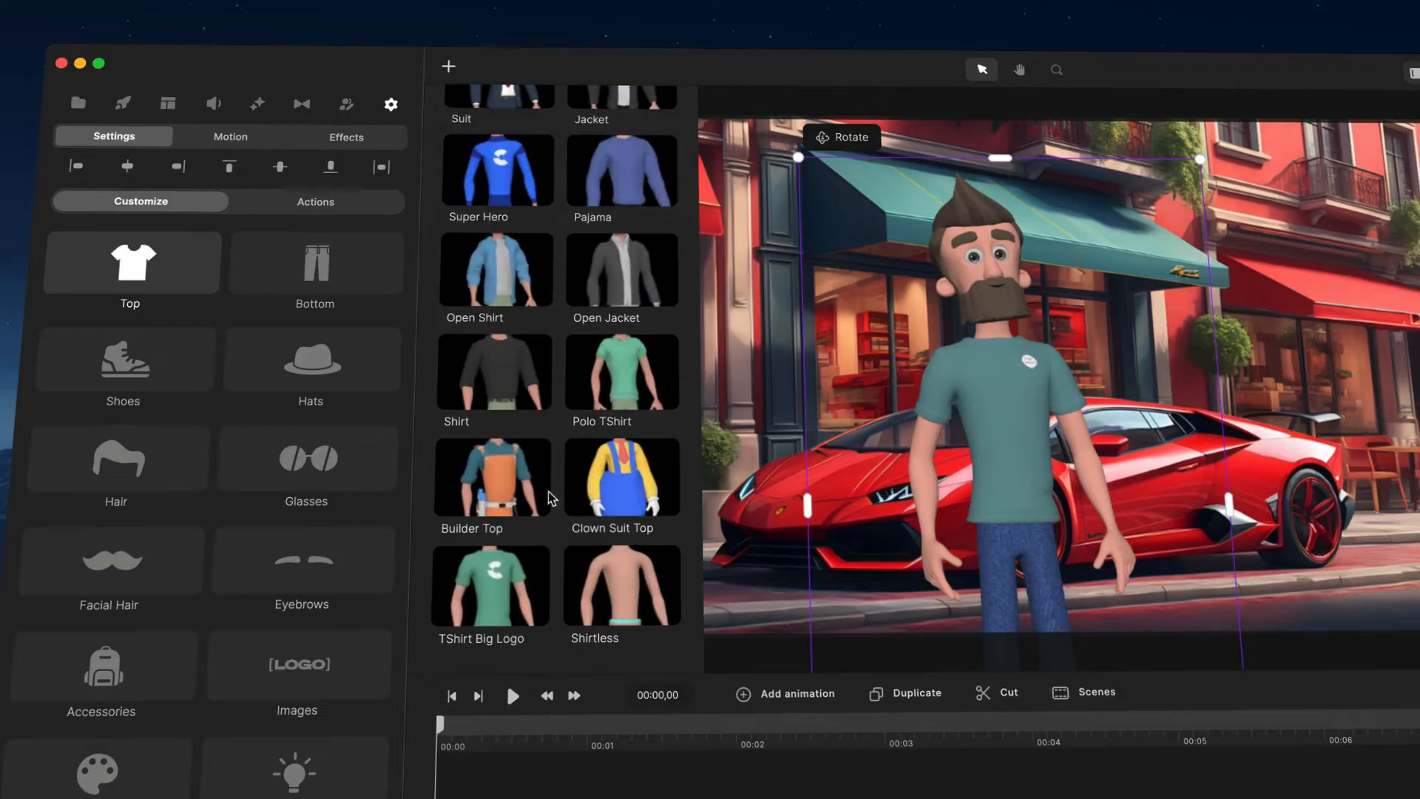
{"action": "left_click", "coordinate": [497, 582]}
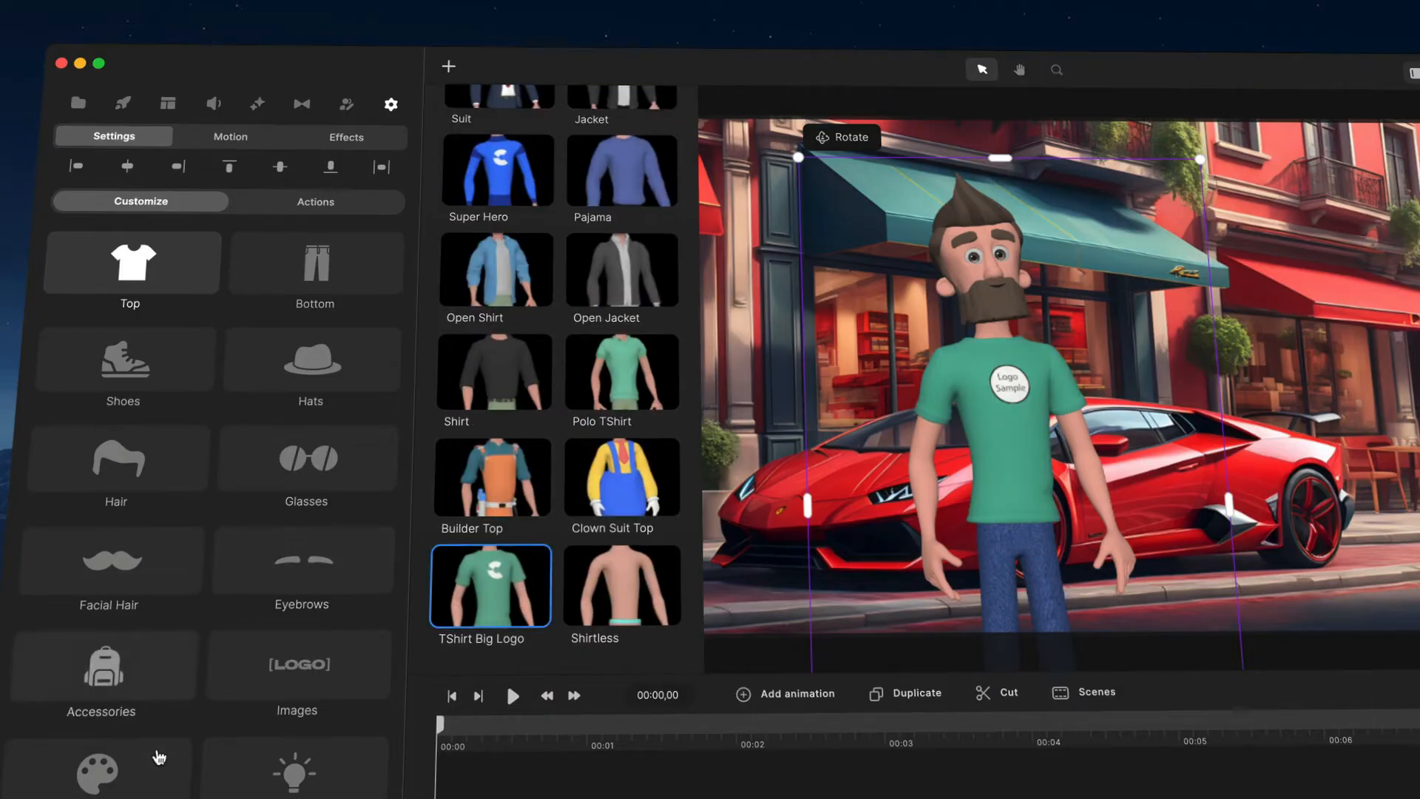
Step: Replace the shirt's logo image with the white CreateStudio logo from the Global media library
{"action": "left_click", "coordinate": [328, 668]}
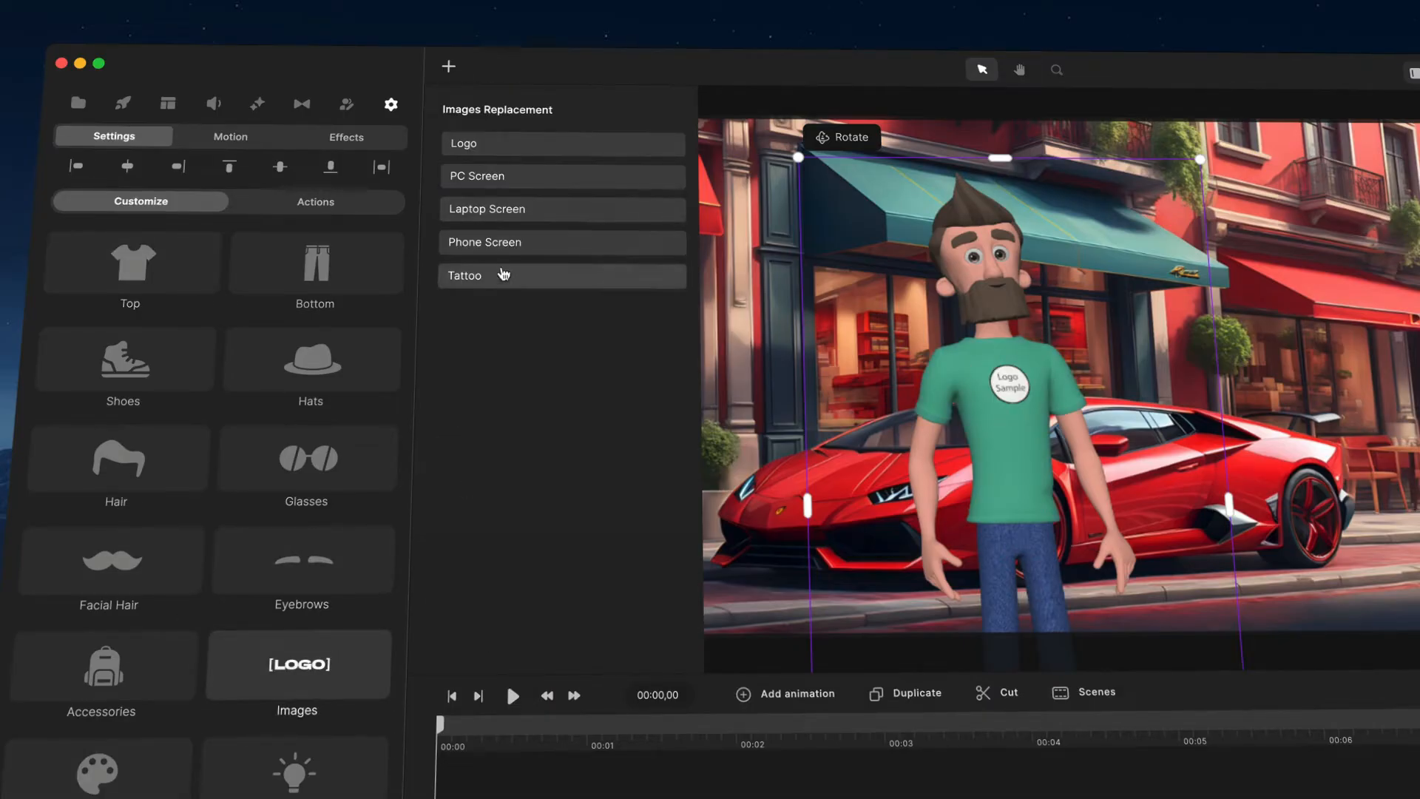
{"action": "left_click", "coordinate": [511, 148]}
{"action": "left_click", "coordinate": [246, 152]}
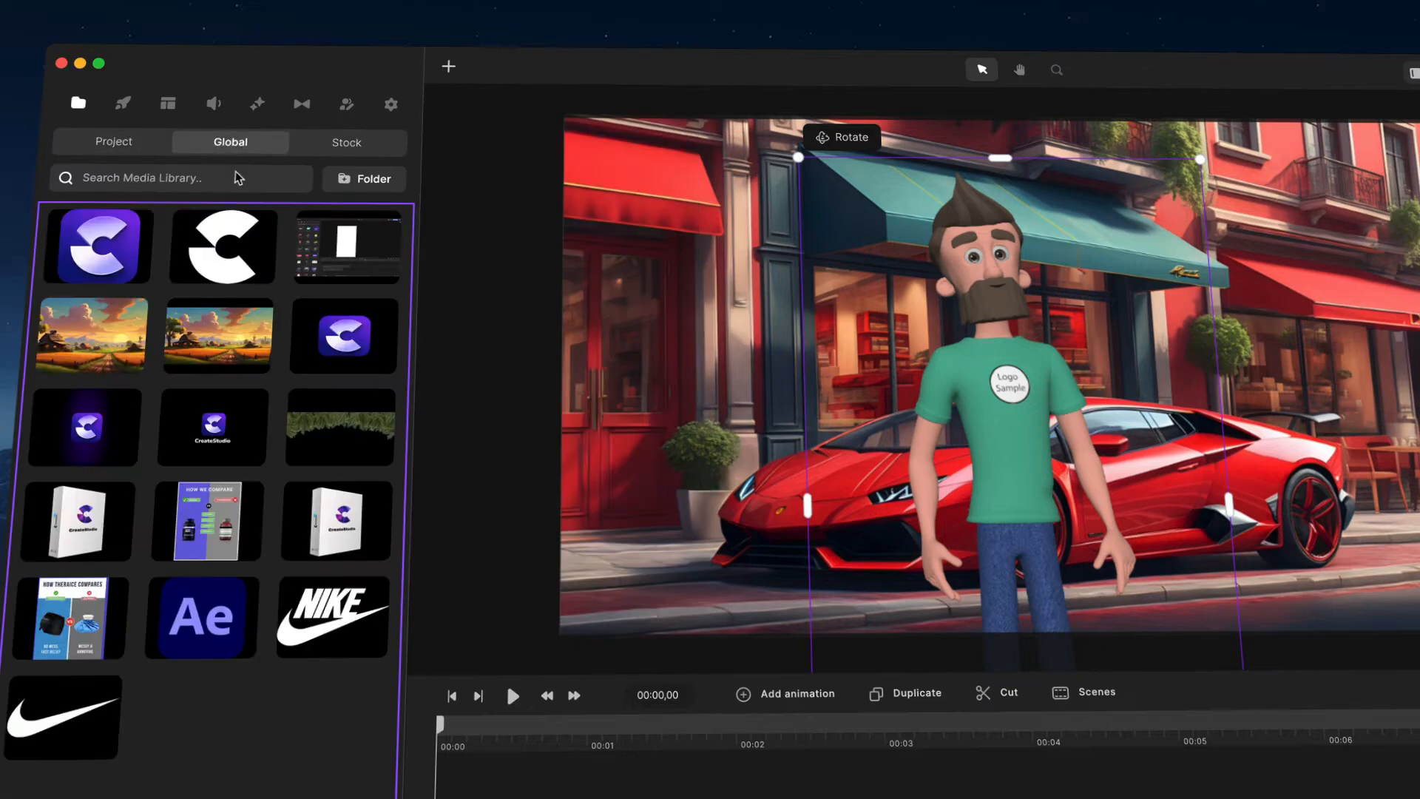
{"action": "left_click", "coordinate": [211, 244]}
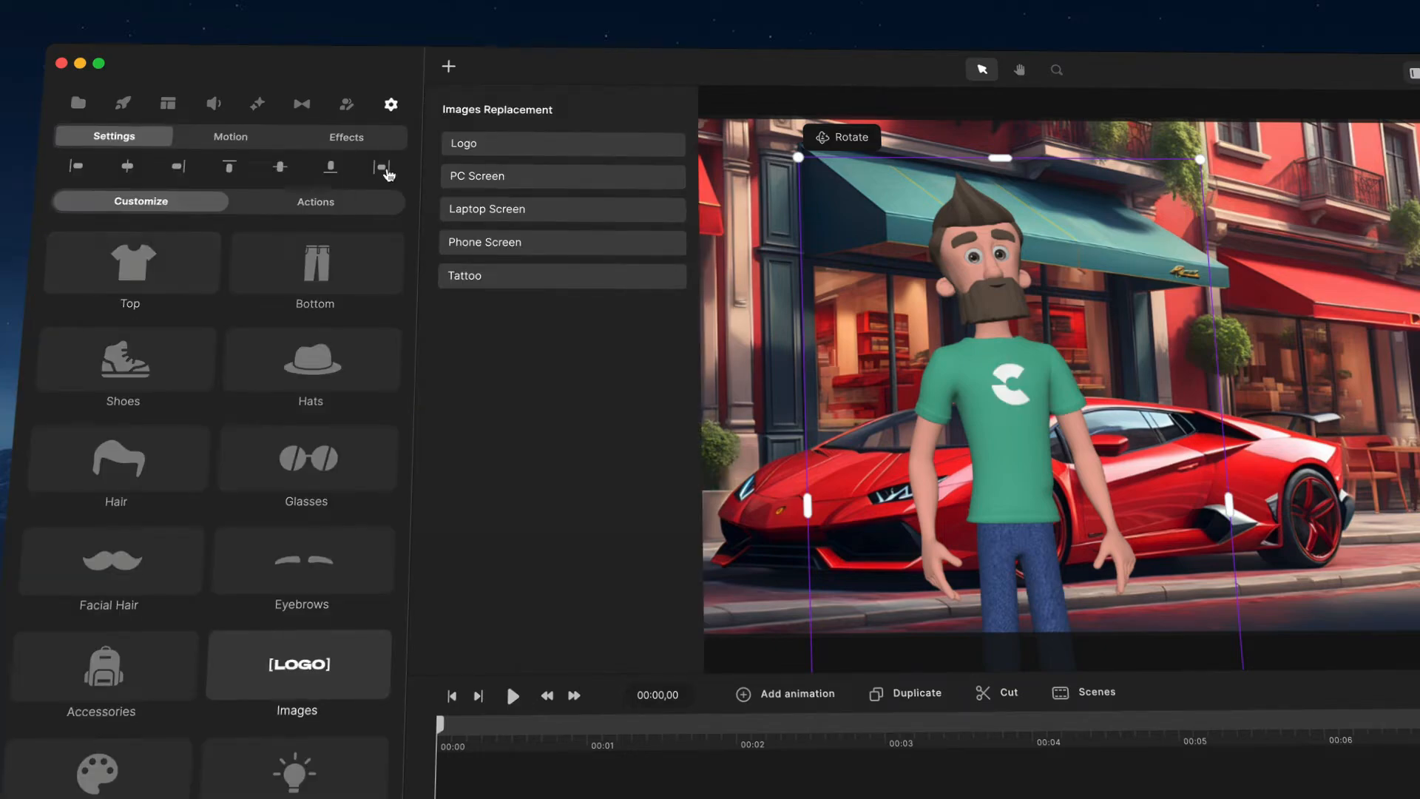
Step: Replace the shirt's logo image with the Nike logo from the Global media library
{"action": "left_click", "coordinate": [518, 145]}
{"action": "left_click", "coordinate": [225, 153]}
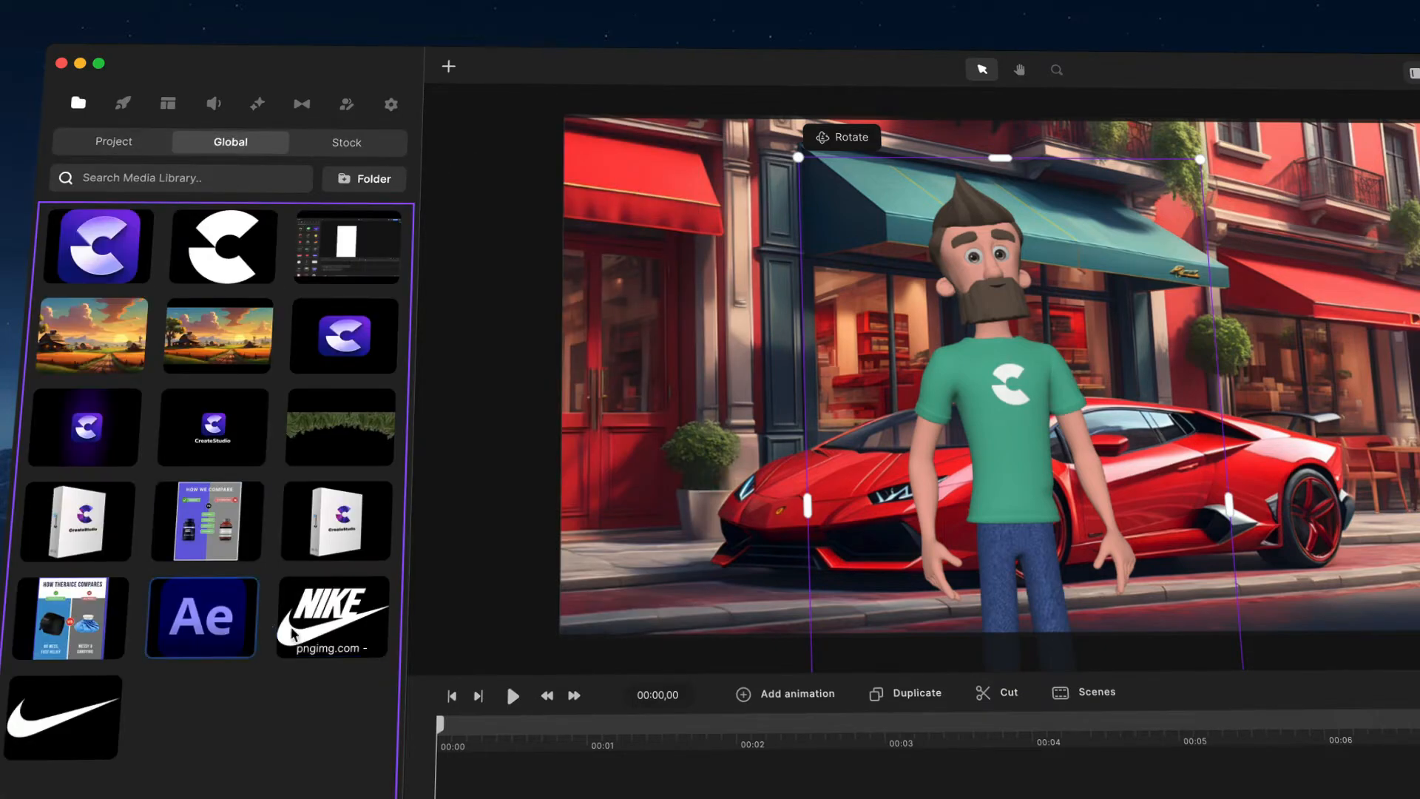
{"action": "left_click", "coordinate": [374, 627]}
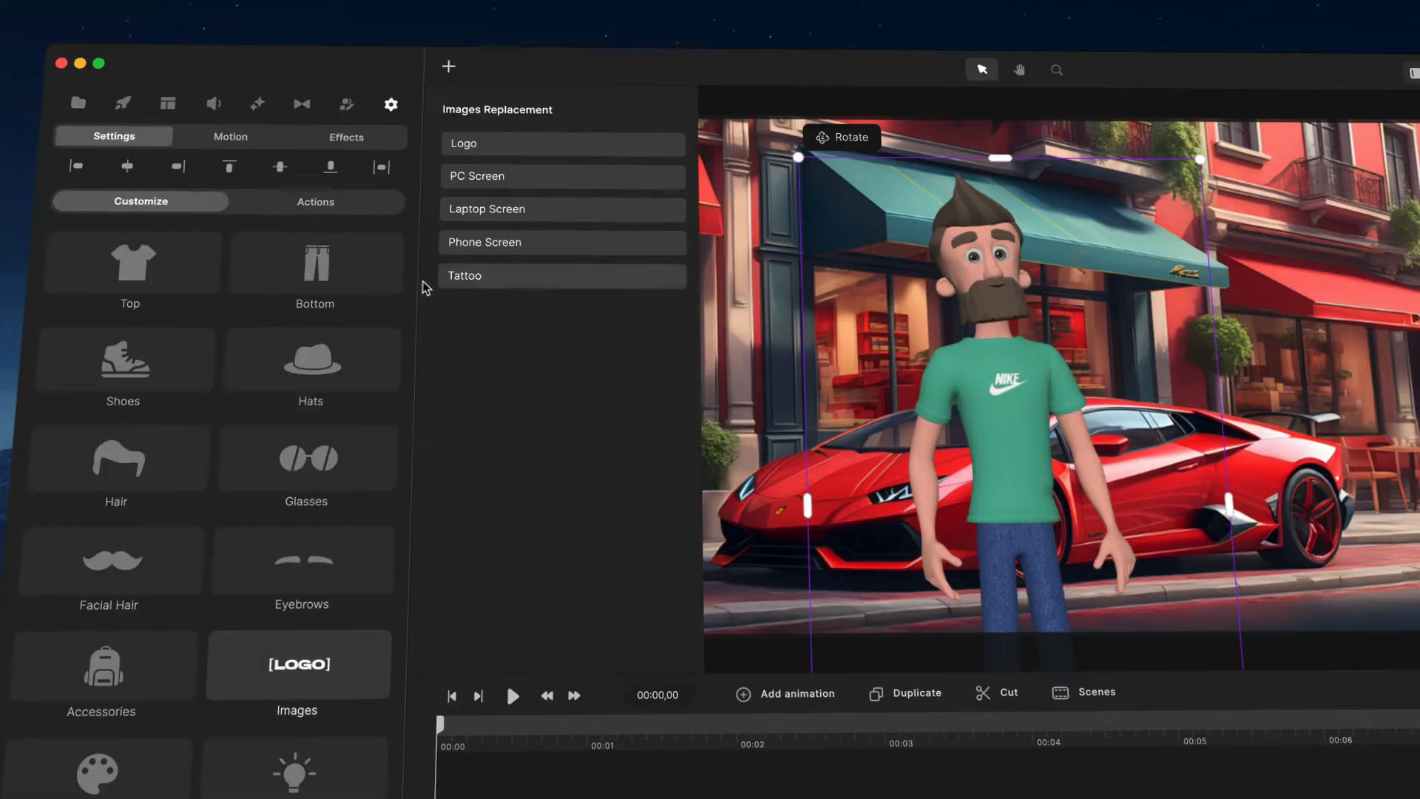
Step: Change the character's bottoms to Cargo Pants
{"action": "left_click", "coordinate": [337, 275]}
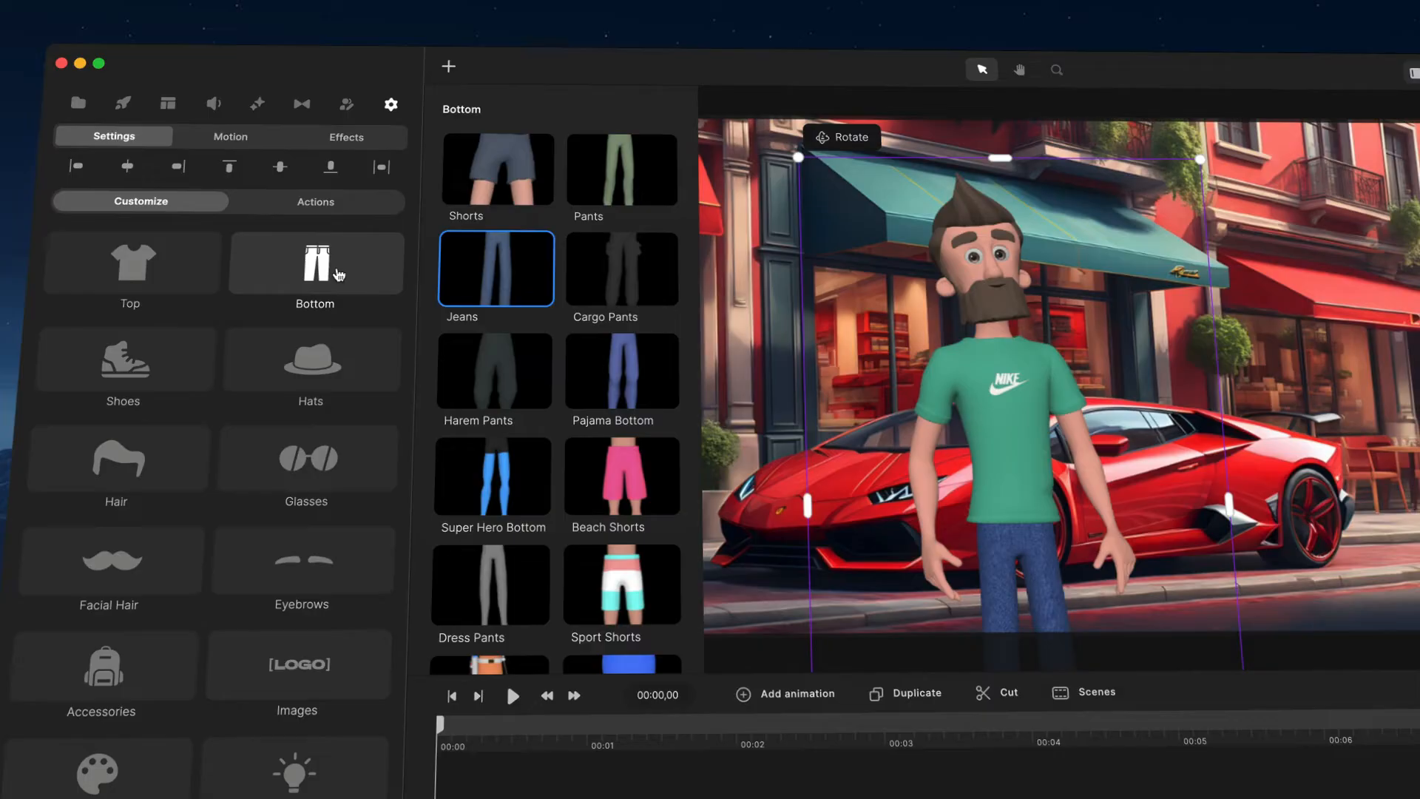
{"action": "left_click", "coordinate": [606, 271]}
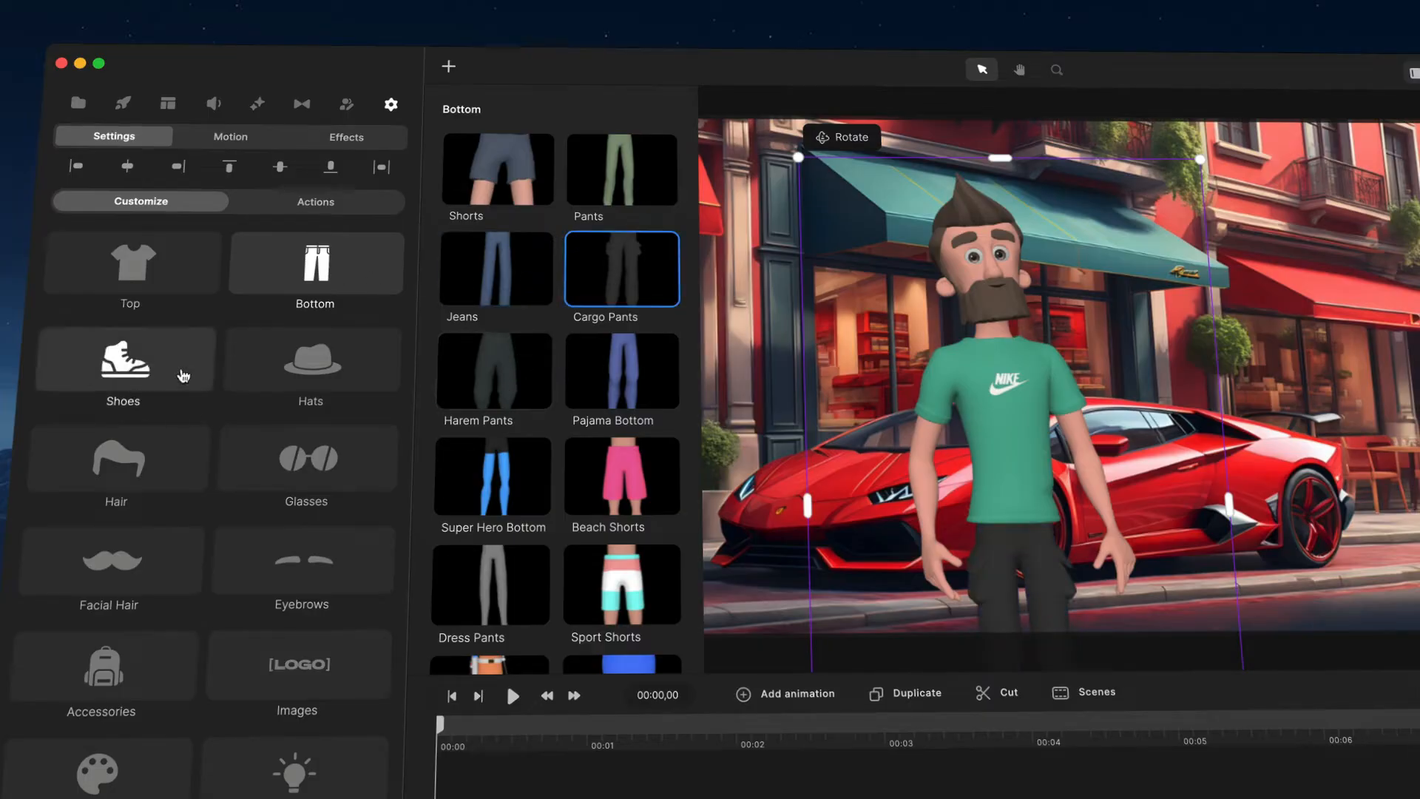
Step: Try several hats on the character, such as Propeller, Safety, Santa and Cap, then set the hat to None
{"action": "left_click", "coordinate": [362, 336]}
{"action": "left_click", "coordinate": [608, 262]}
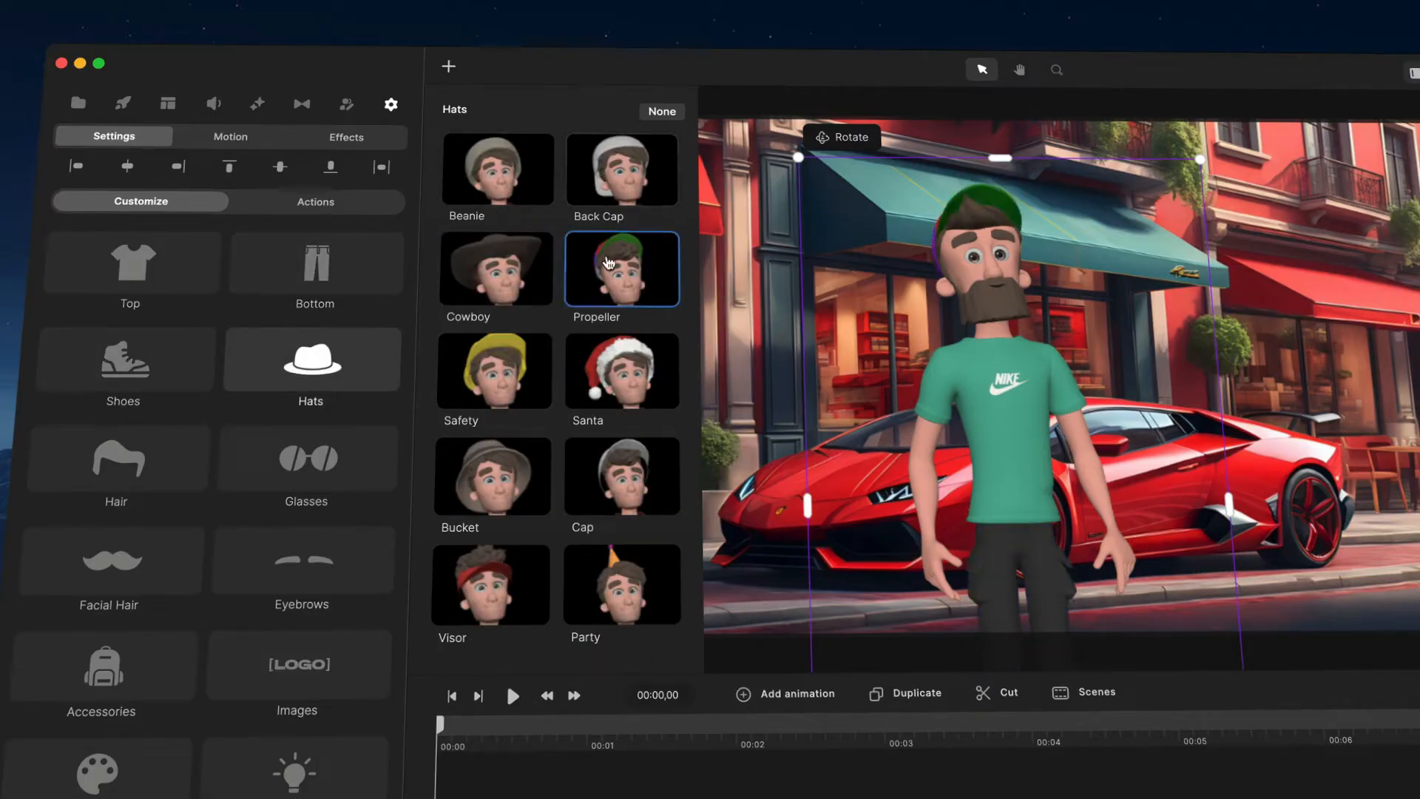
{"action": "left_click", "coordinate": [617, 181]}
{"action": "left_click", "coordinate": [521, 377]}
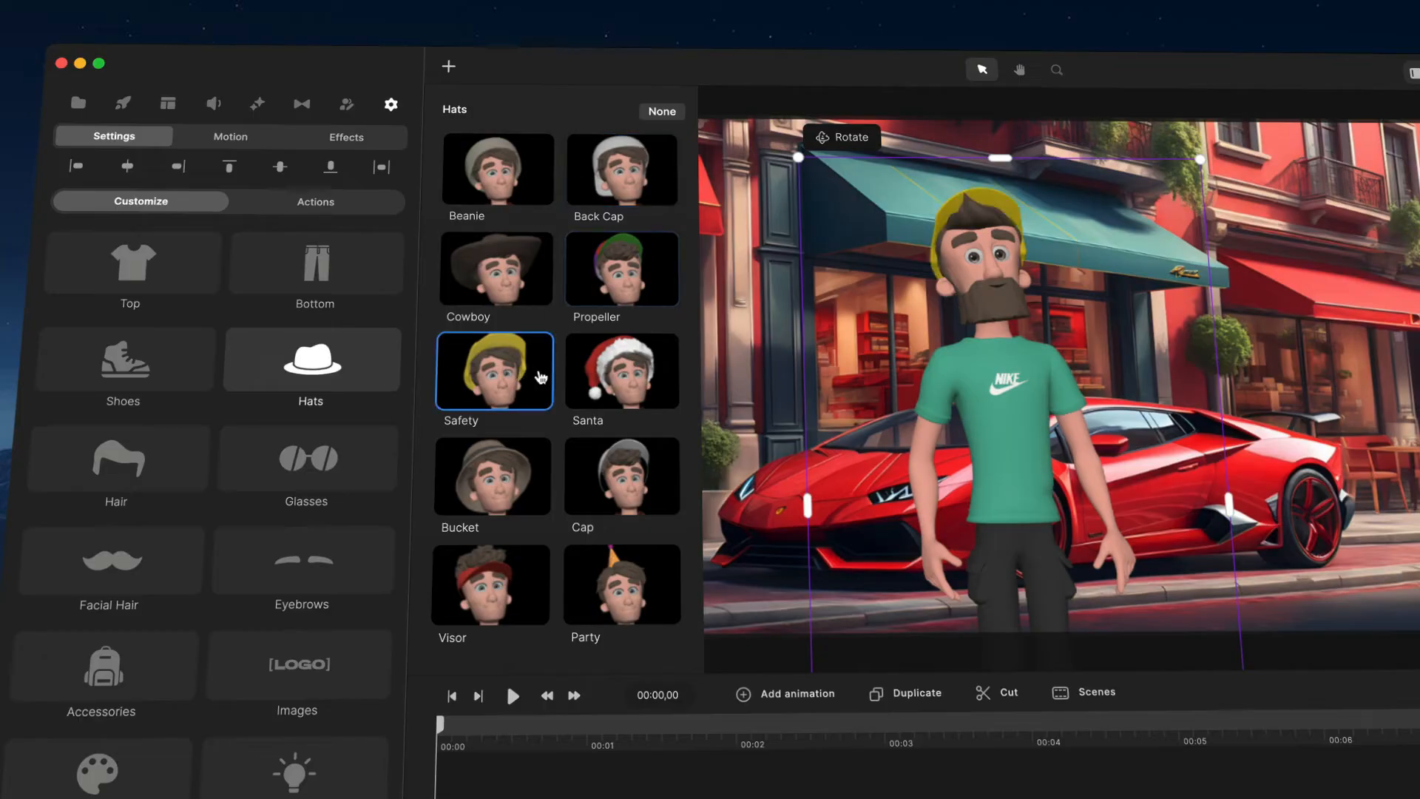
{"action": "left_click", "coordinate": [607, 379]}
{"action": "left_click", "coordinate": [484, 493]}
{"action": "left_click", "coordinate": [598, 404]}
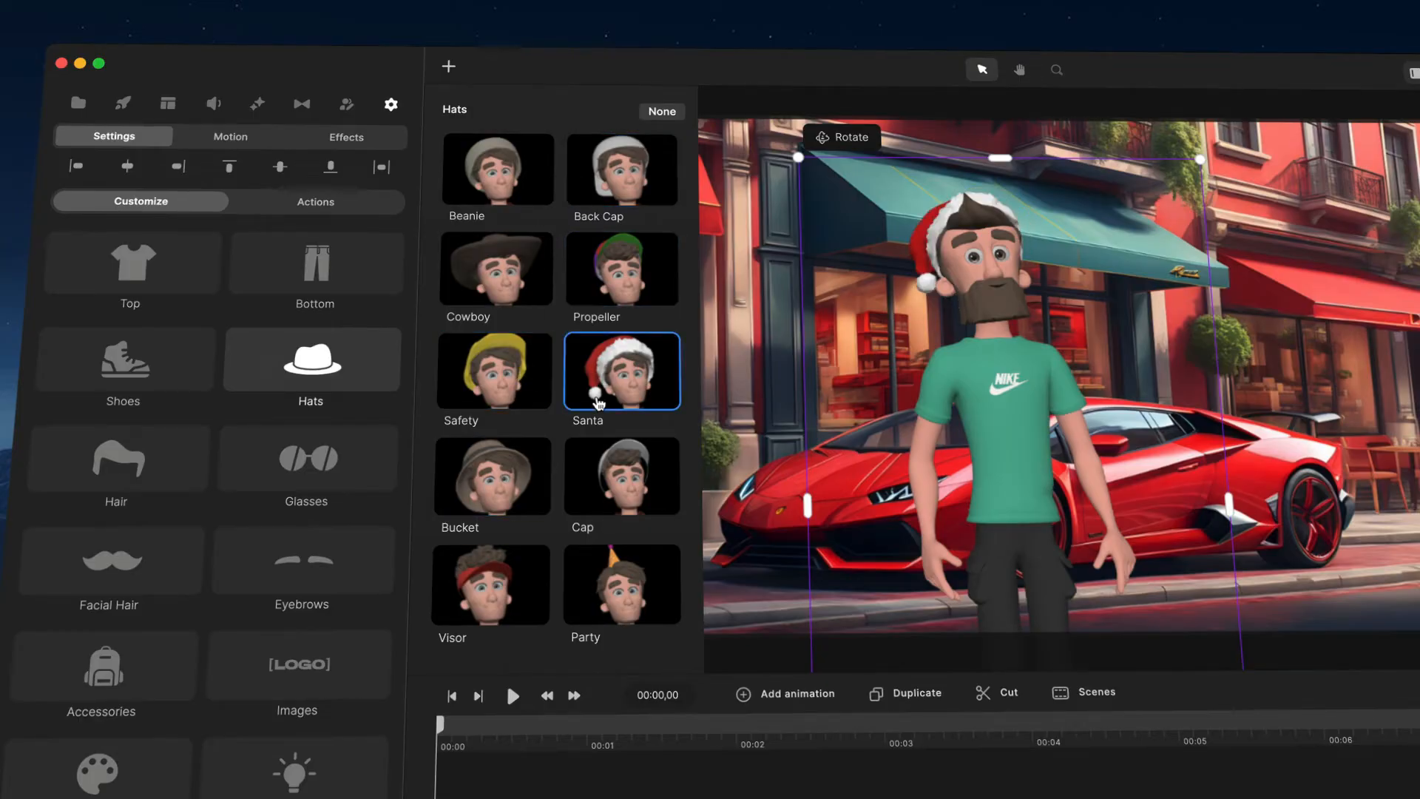
{"action": "left_click", "coordinate": [603, 494]}
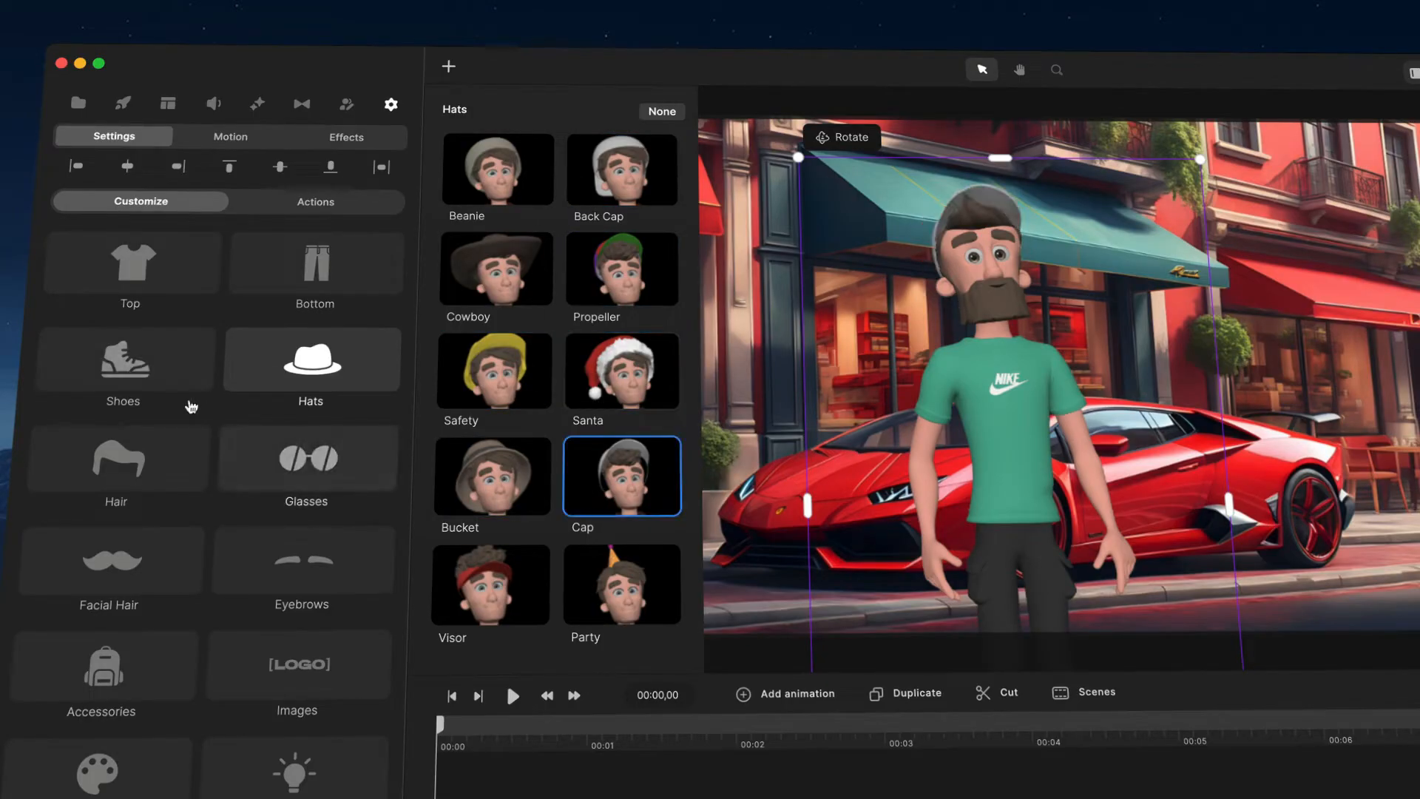
{"action": "left_click", "coordinate": [143, 478]}
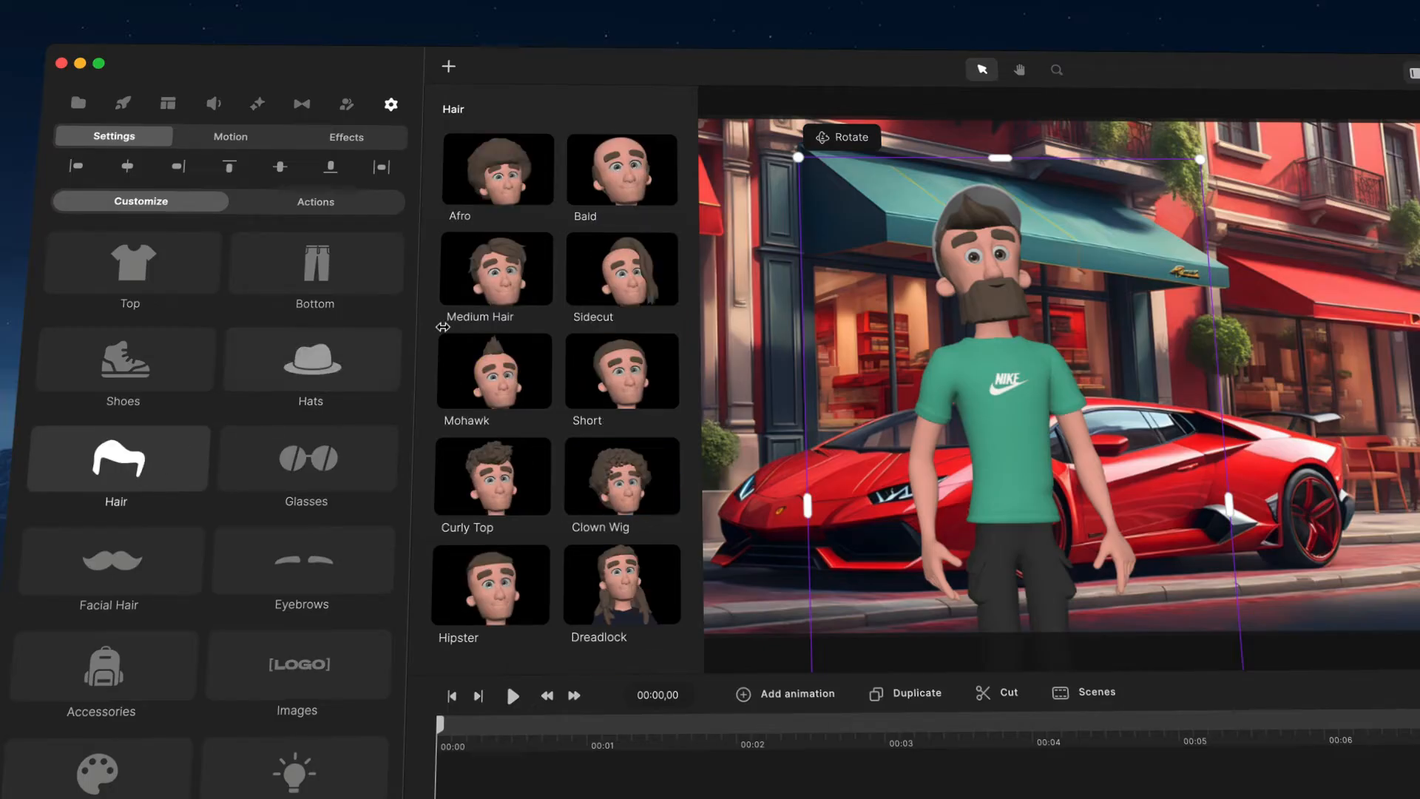
{"action": "left_click", "coordinate": [309, 357]}
{"action": "left_click", "coordinate": [658, 113]}
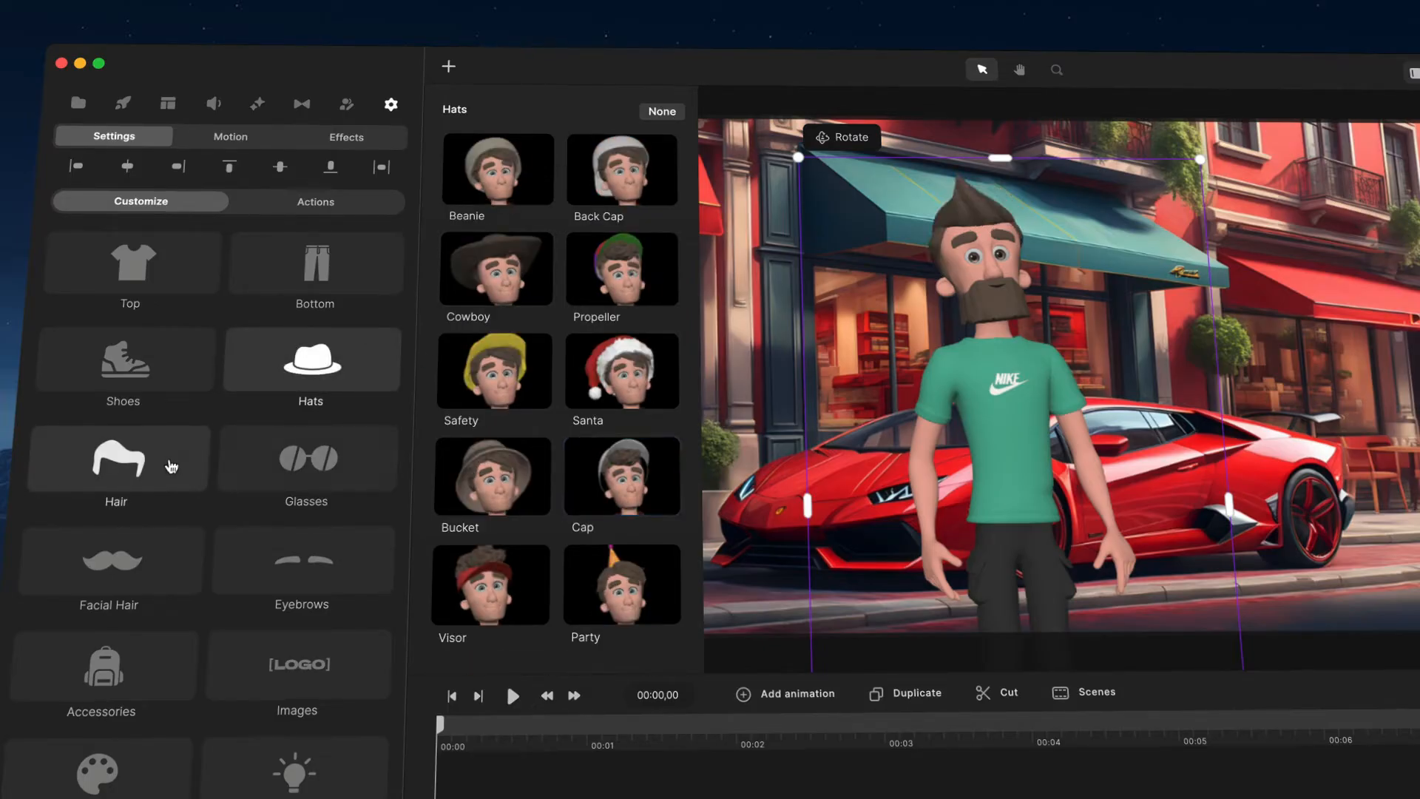
Step: Change the character's hair to Curly Top
{"action": "left_click", "coordinate": [170, 462]}
{"action": "left_click", "coordinate": [604, 174]}
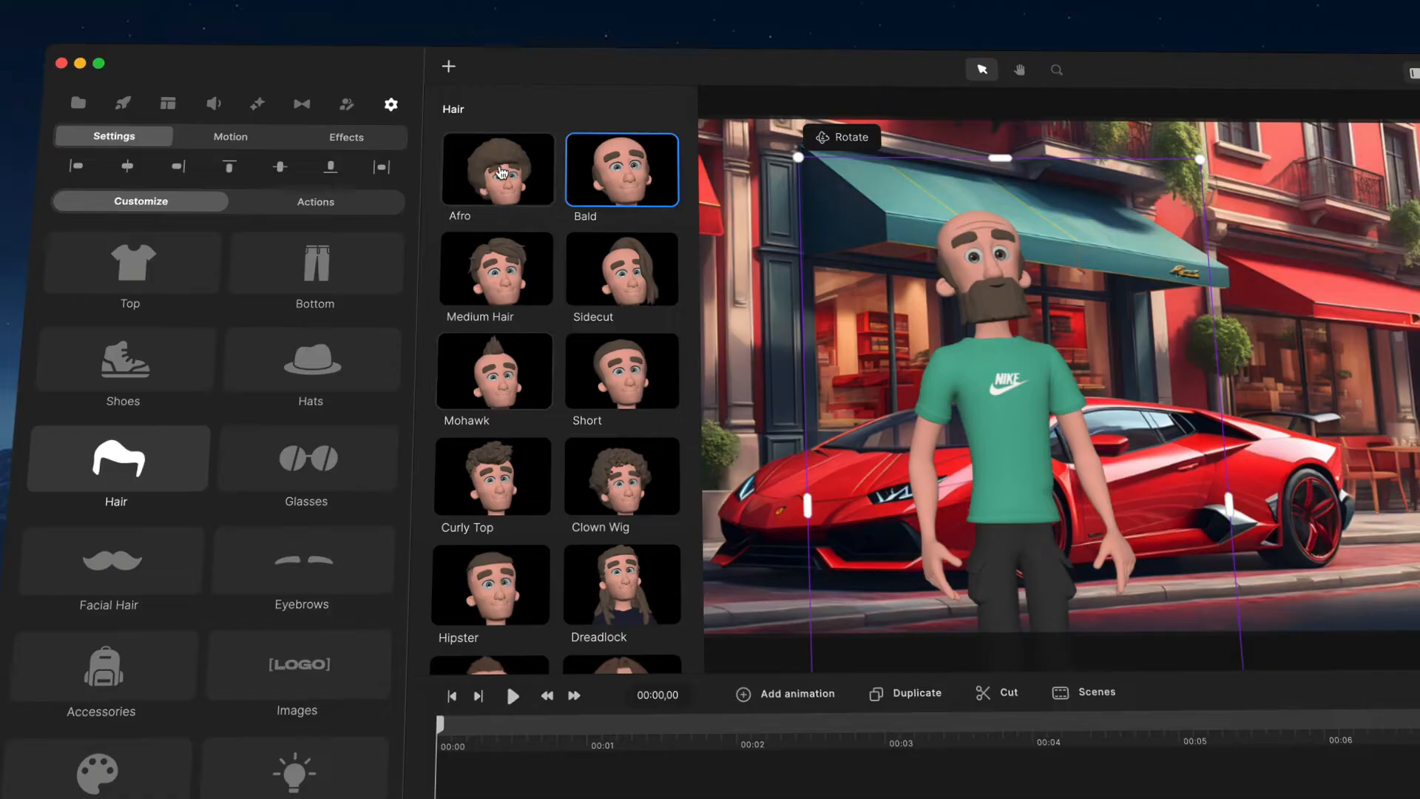
{"action": "left_click", "coordinate": [500, 173]}
{"action": "left_click", "coordinate": [506, 288]}
{"action": "scroll", "coordinate": [505, 292], "scroll_direction": "down", "scroll_amount": 2}
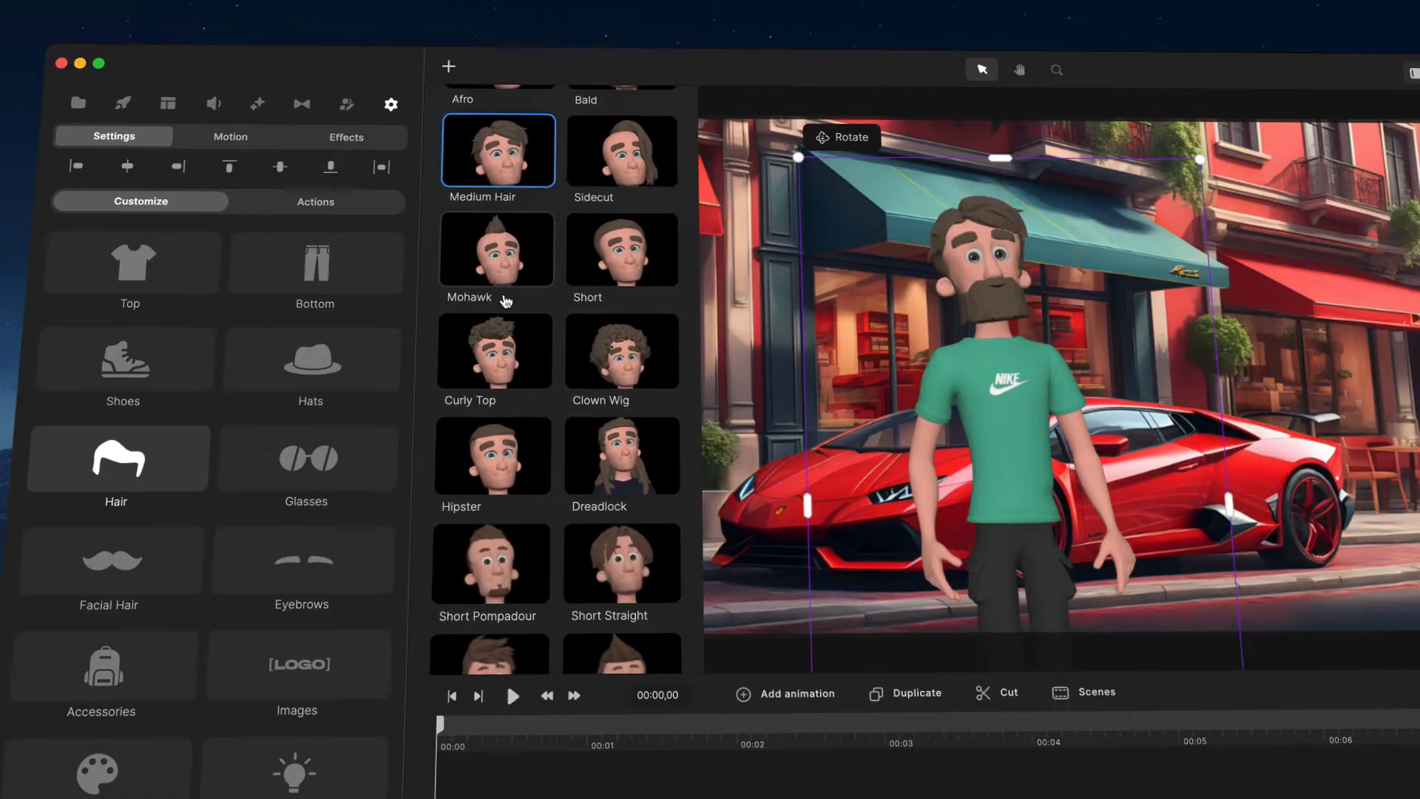
{"action": "left_click", "coordinate": [489, 353]}
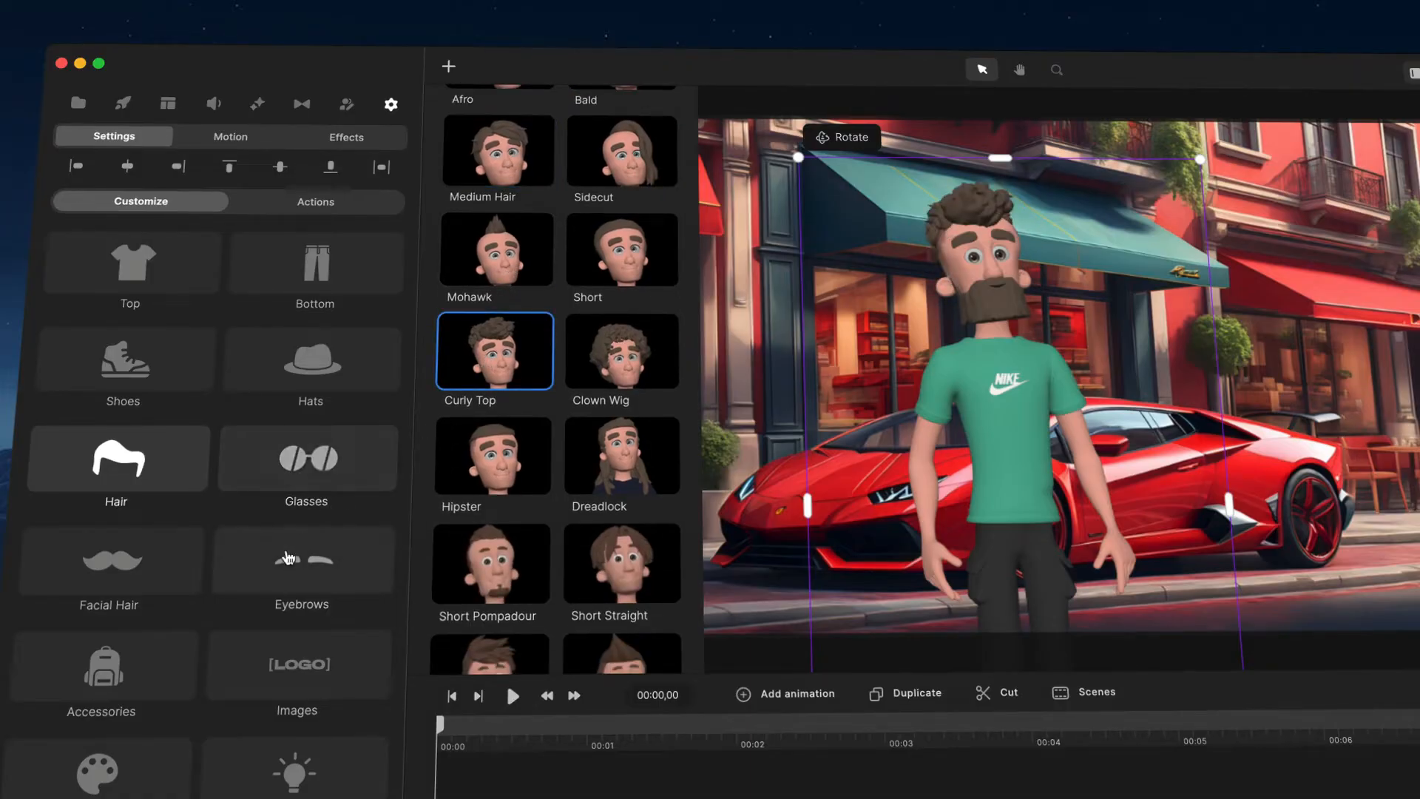
Step: Try the glasses styles and put Retro glasses on the character
{"action": "left_click", "coordinate": [282, 487]}
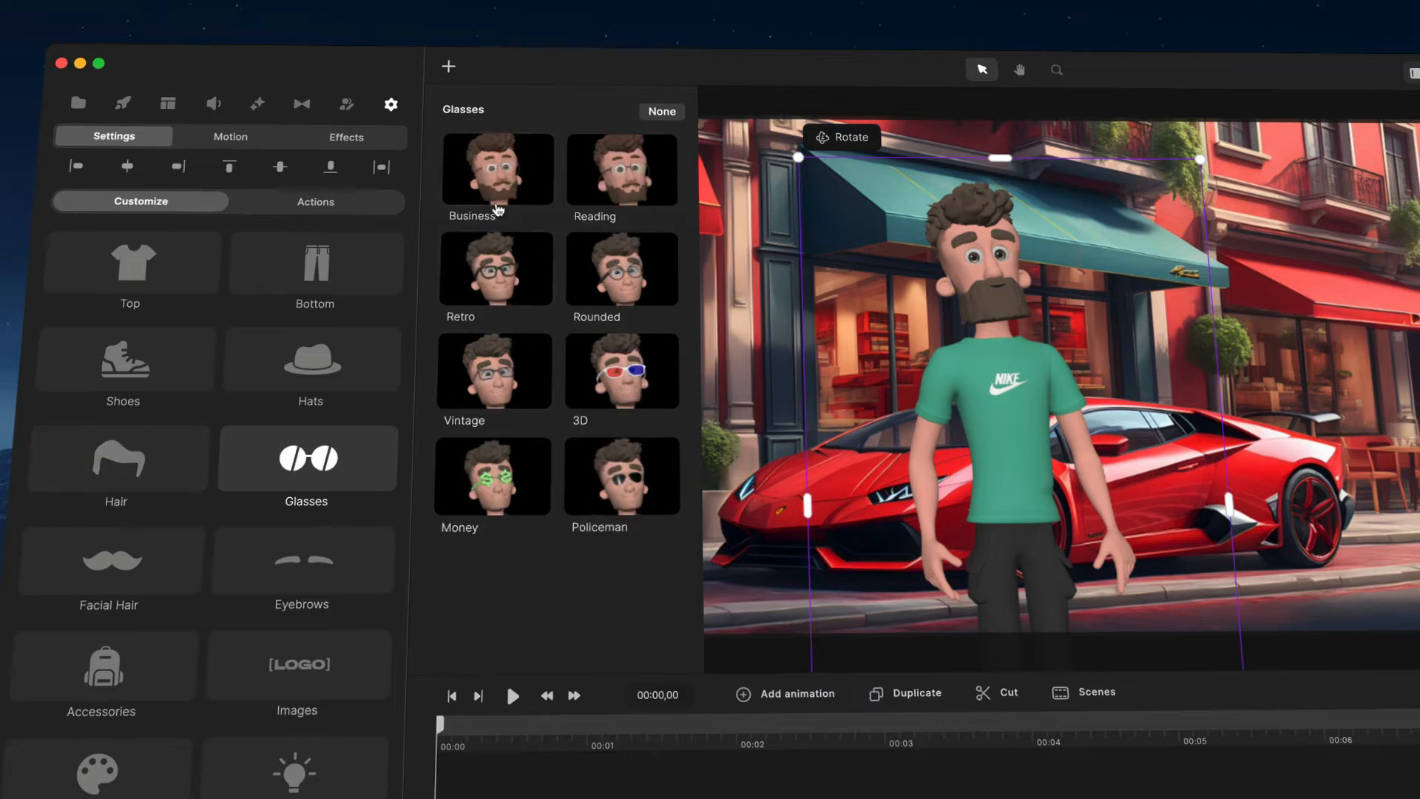
{"action": "left_click", "coordinate": [546, 197]}
{"action": "left_click", "coordinate": [597, 196]}
{"action": "left_click", "coordinate": [521, 279]}
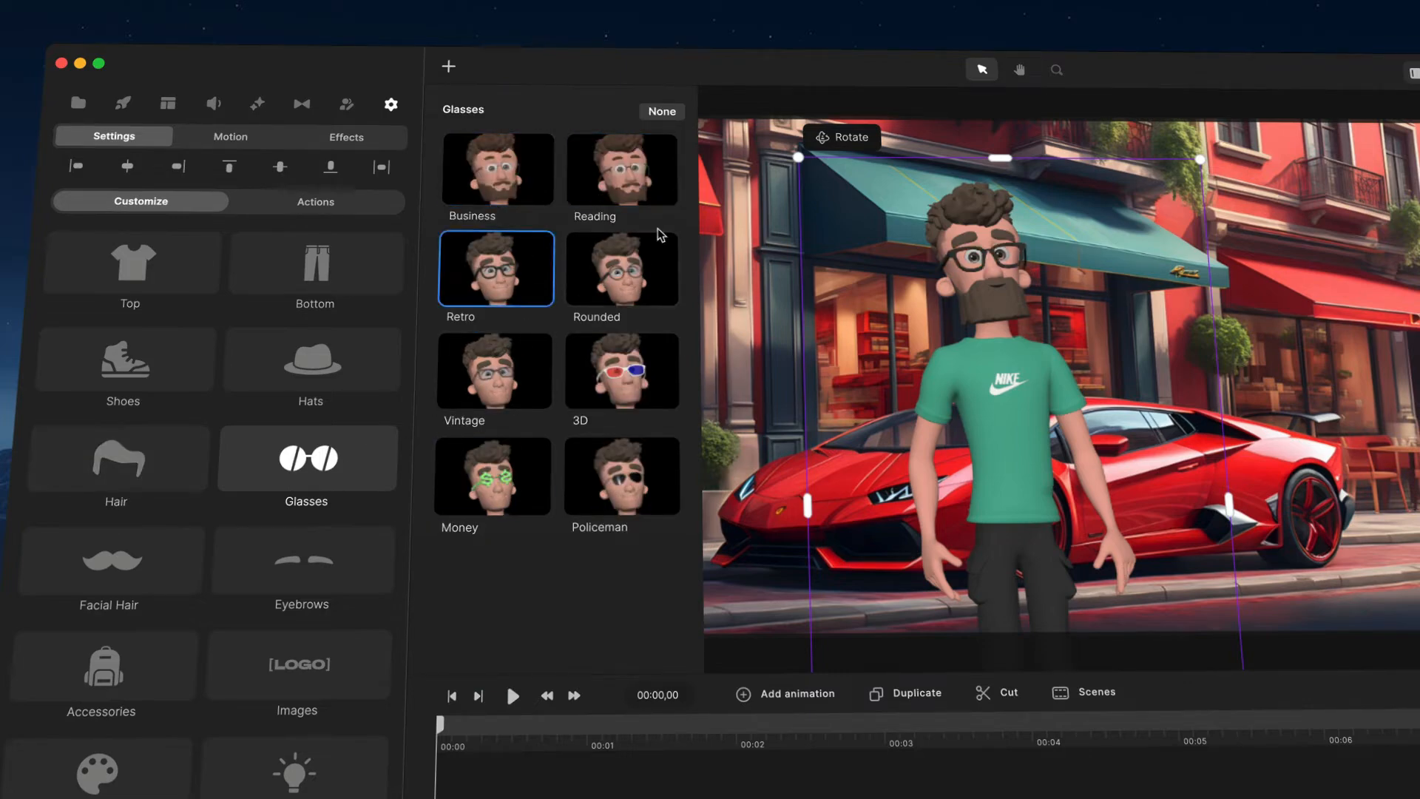
Step: Try several facial hair styles such as Spanish, Italian, Square Beard and Big Beard, then set the facial hair to Round
{"action": "left_click", "coordinate": [110, 560]}
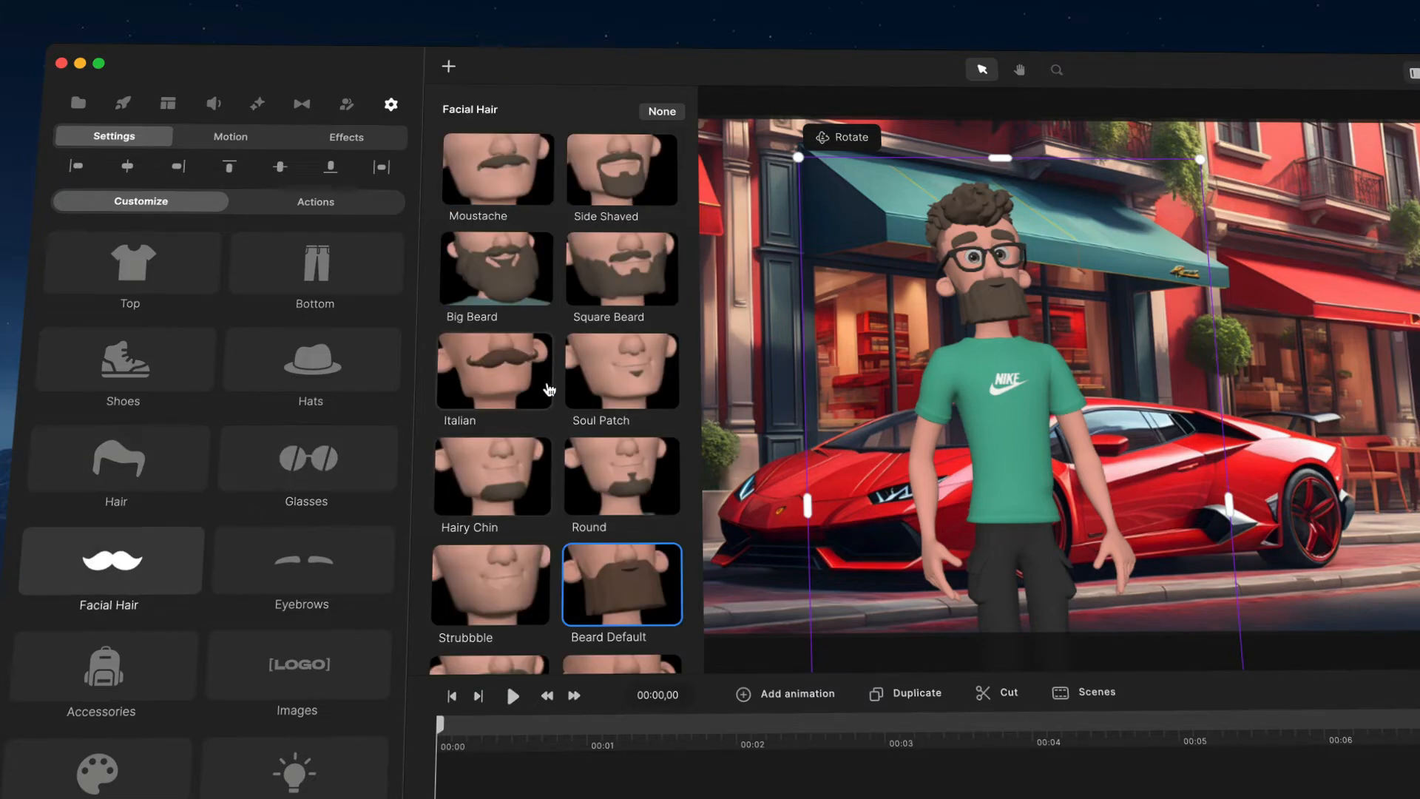
{"action": "scroll", "coordinate": [549, 390], "scroll_direction": "down", "scroll_amount": 3}
{"action": "left_click", "coordinate": [570, 560]}
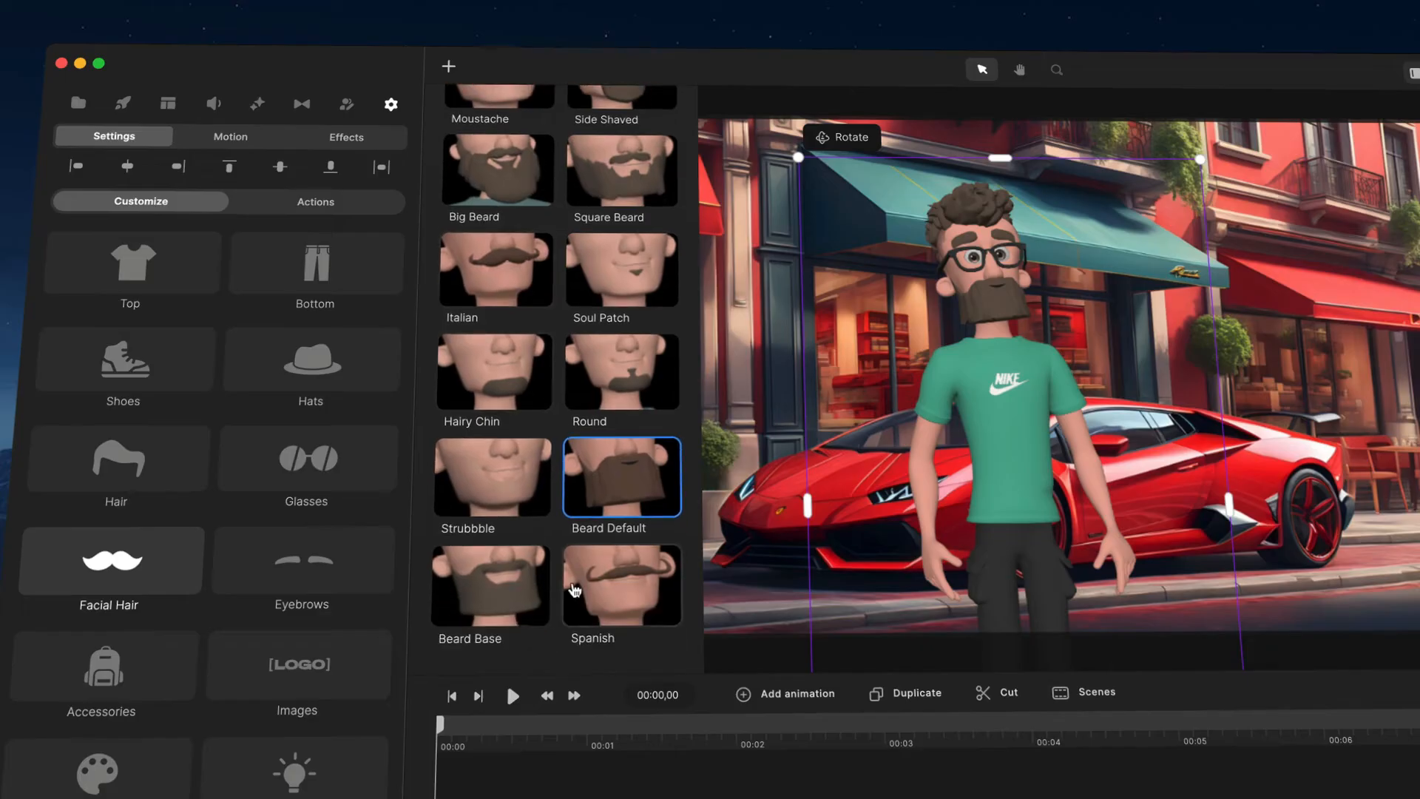
{"action": "left_click", "coordinate": [507, 291]}
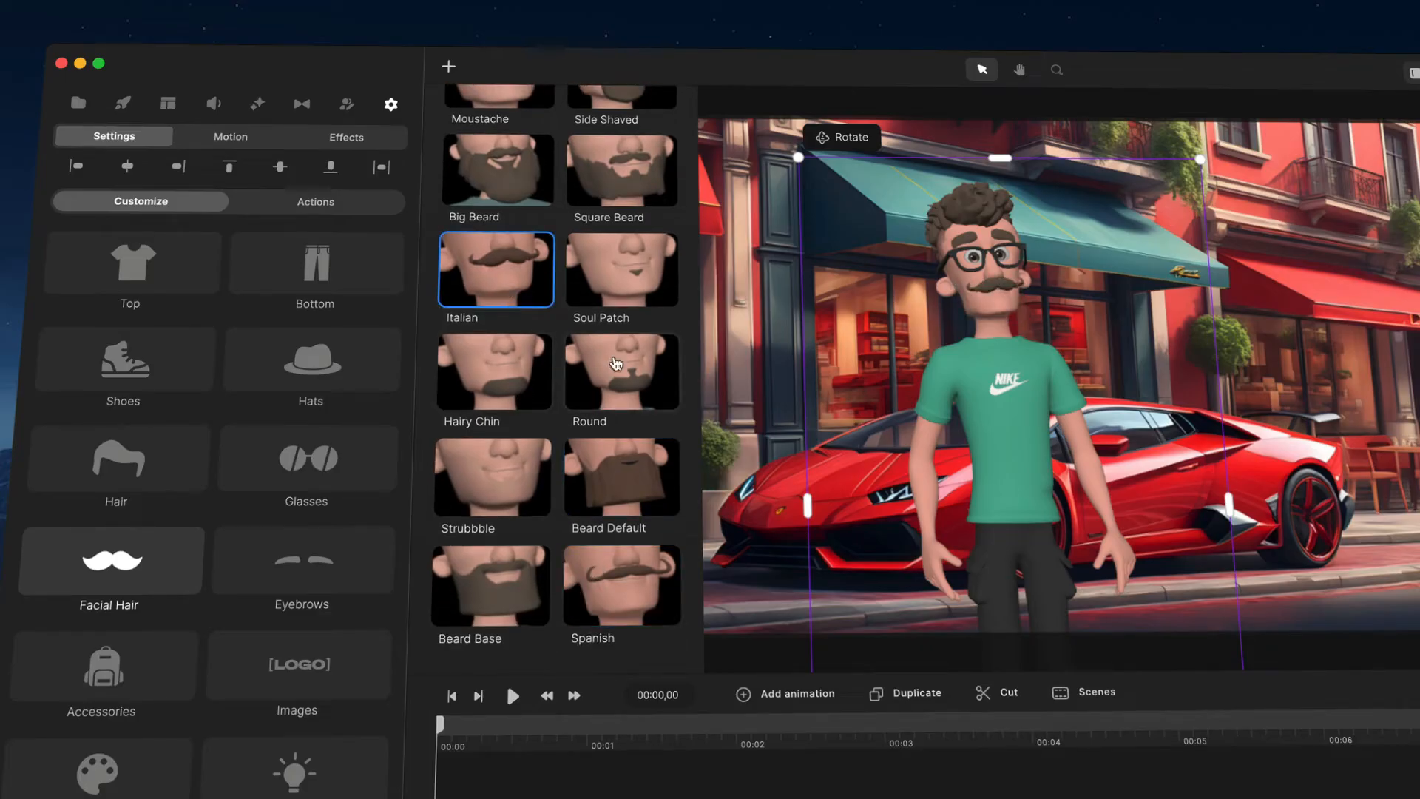
{"action": "left_click", "coordinate": [615, 363]}
{"action": "scroll", "coordinate": [615, 364], "scroll_direction": "up", "scroll_amount": 2}
{"action": "left_click", "coordinate": [615, 282]}
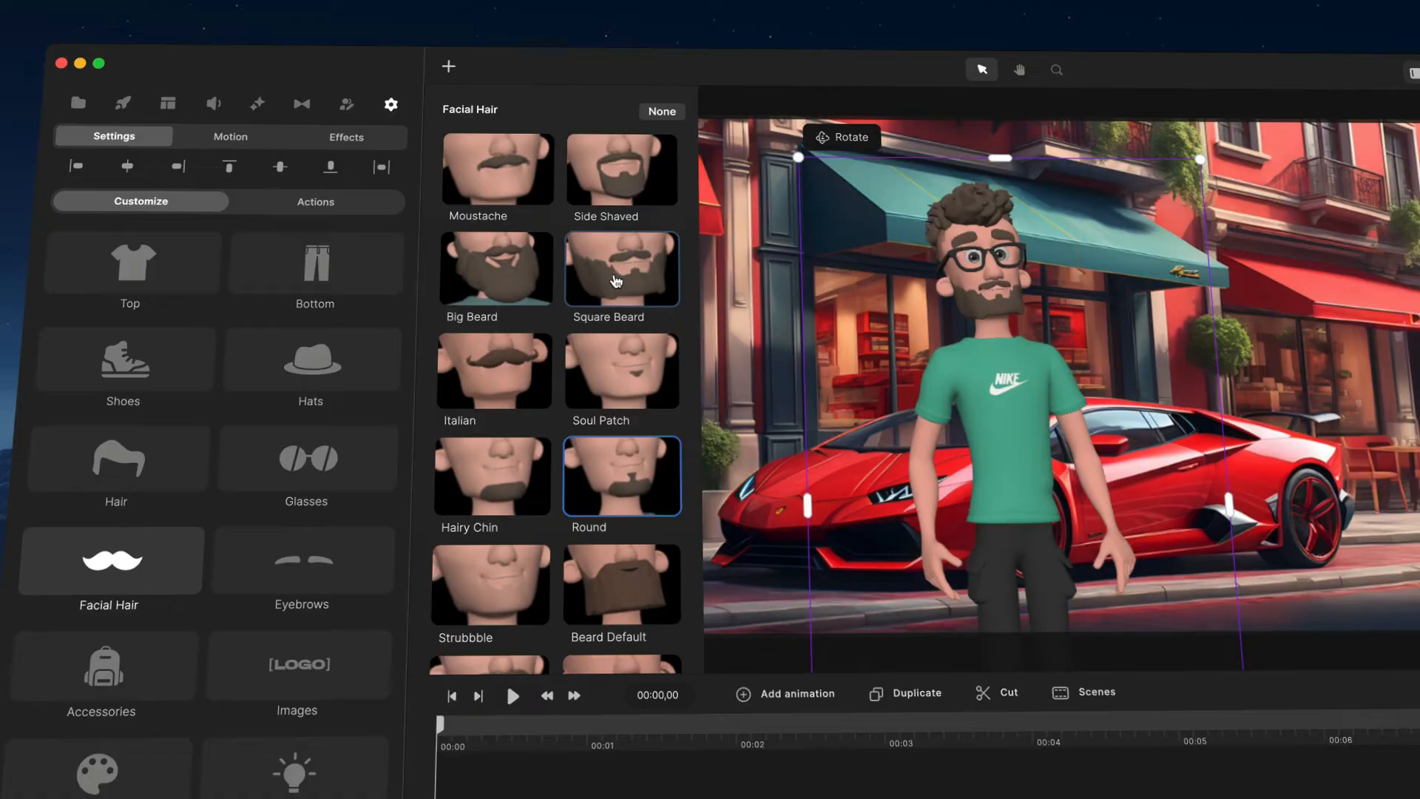
{"action": "left_click", "coordinate": [537, 278]}
{"action": "scroll", "coordinate": [530, 322], "scroll_direction": "down", "scroll_amount": 3}
{"action": "scroll", "coordinate": [577, 369], "scroll_direction": "up", "scroll_amount": 3}
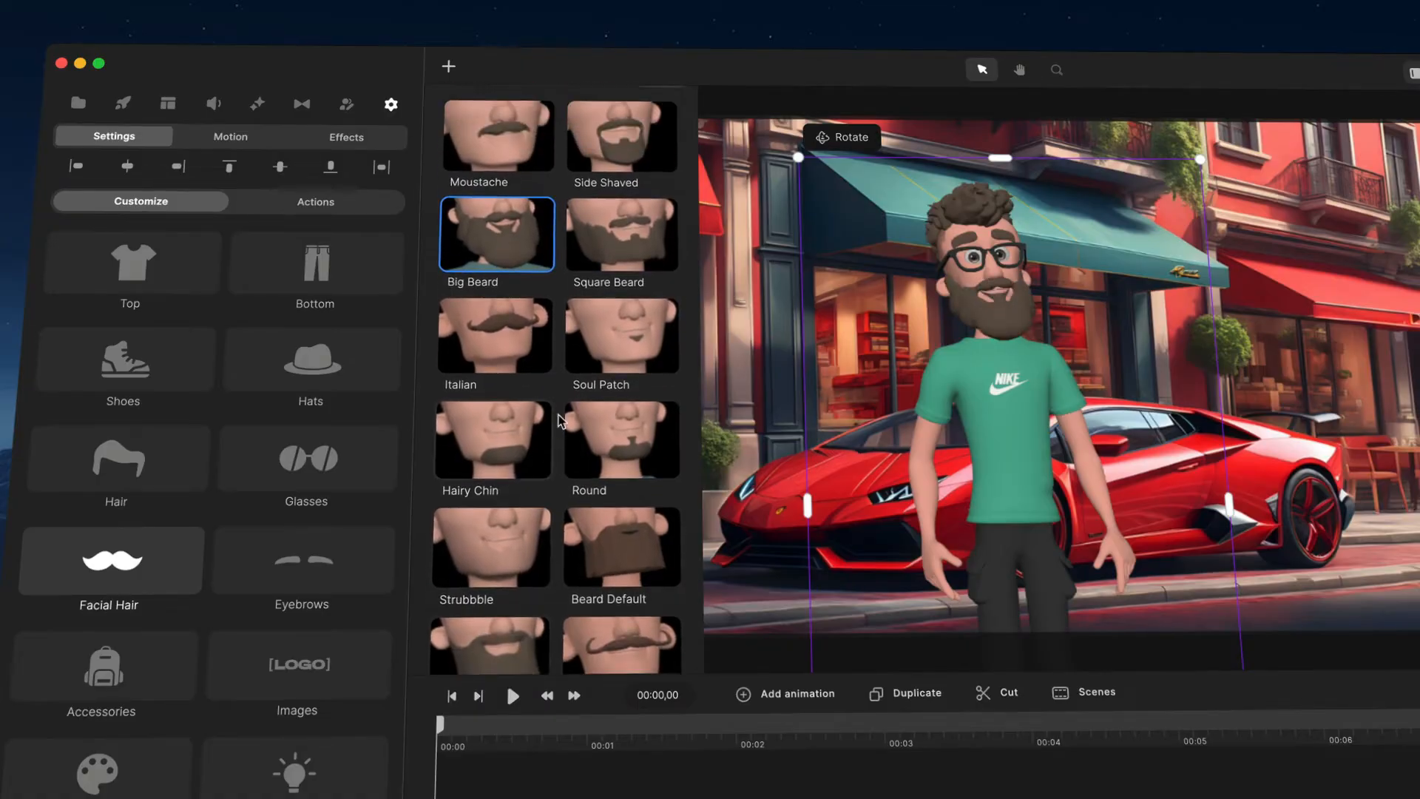
{"action": "left_click", "coordinate": [629, 248]}
{"action": "left_click", "coordinate": [621, 374]}
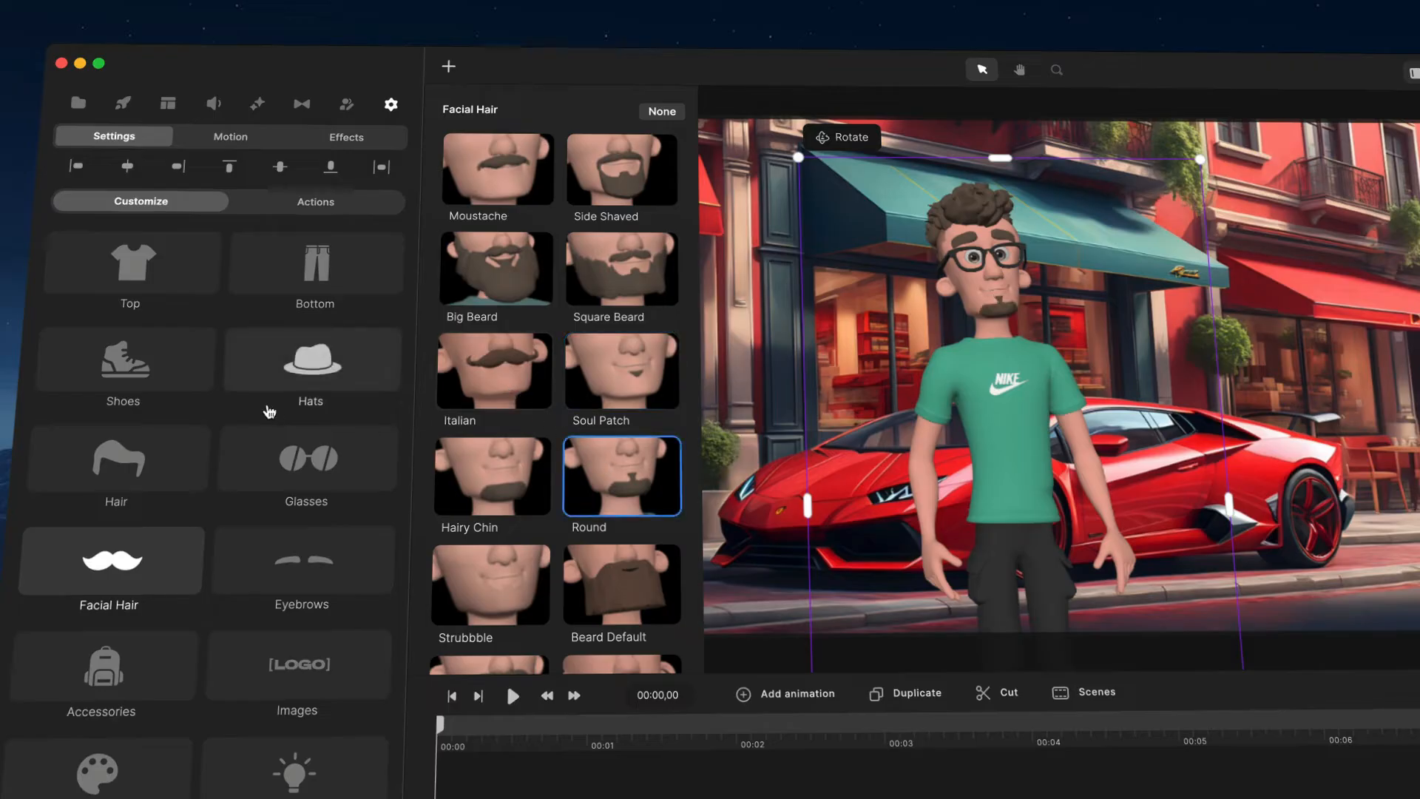
Step: Change the character's hair to Dreadlock
{"action": "left_click", "coordinate": [119, 463]}
{"action": "scroll", "coordinate": [592, 267], "scroll_direction": "down", "scroll_amount": 5}
{"action": "left_click", "coordinate": [614, 294]}
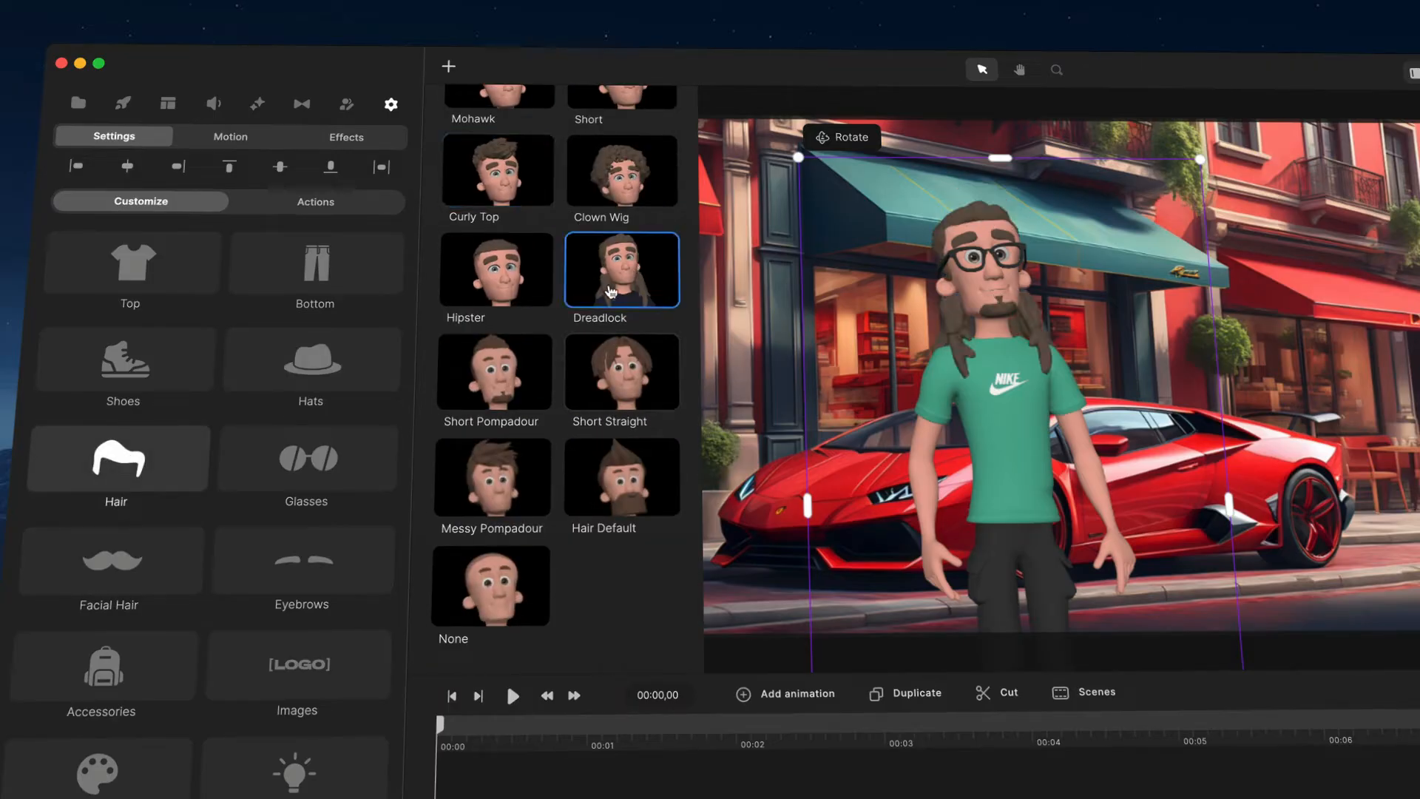
Step: Darken the character's skin colour in the character colour settings
{"action": "scroll", "coordinate": [192, 584], "scroll_direction": "down", "scroll_amount": 2}
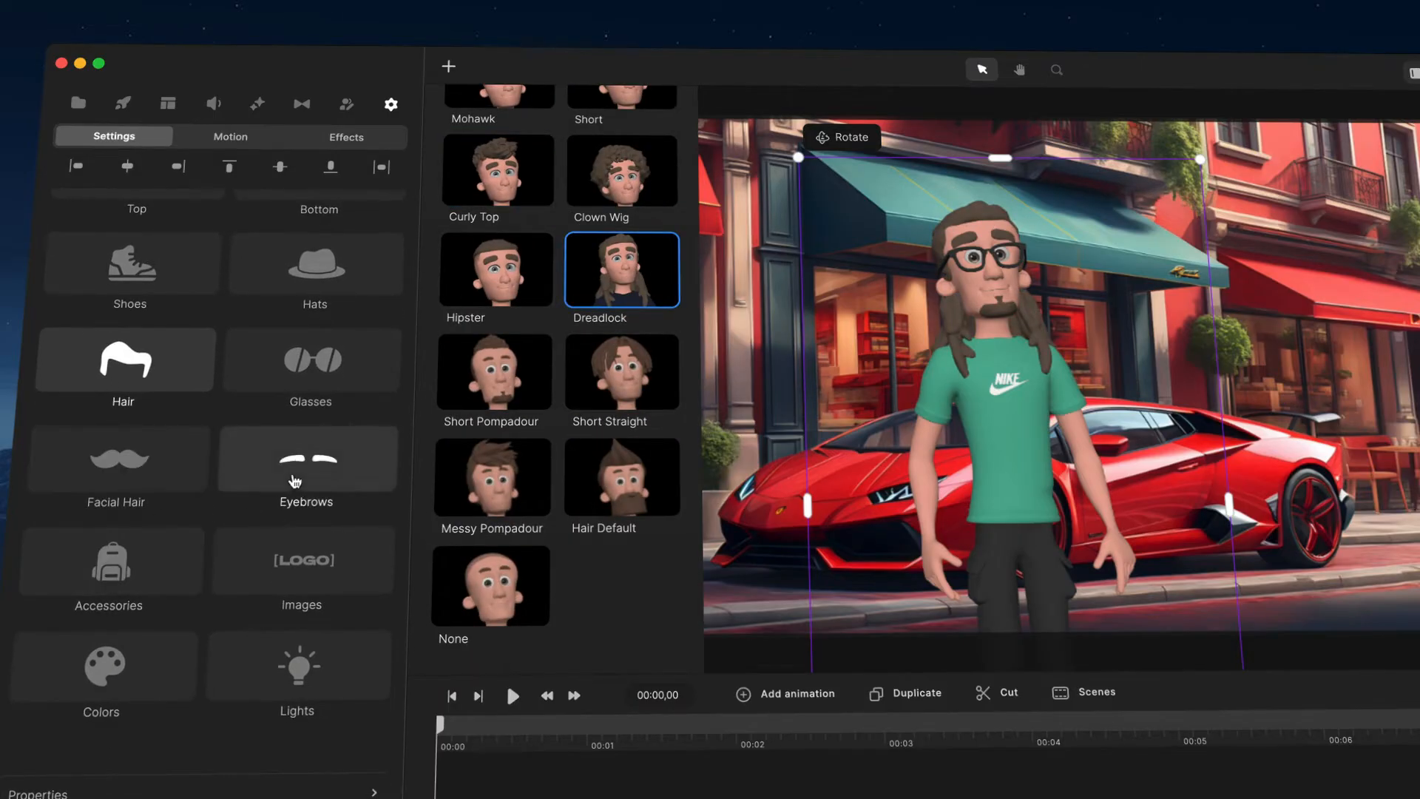
{"action": "left_click", "coordinate": [321, 352]}
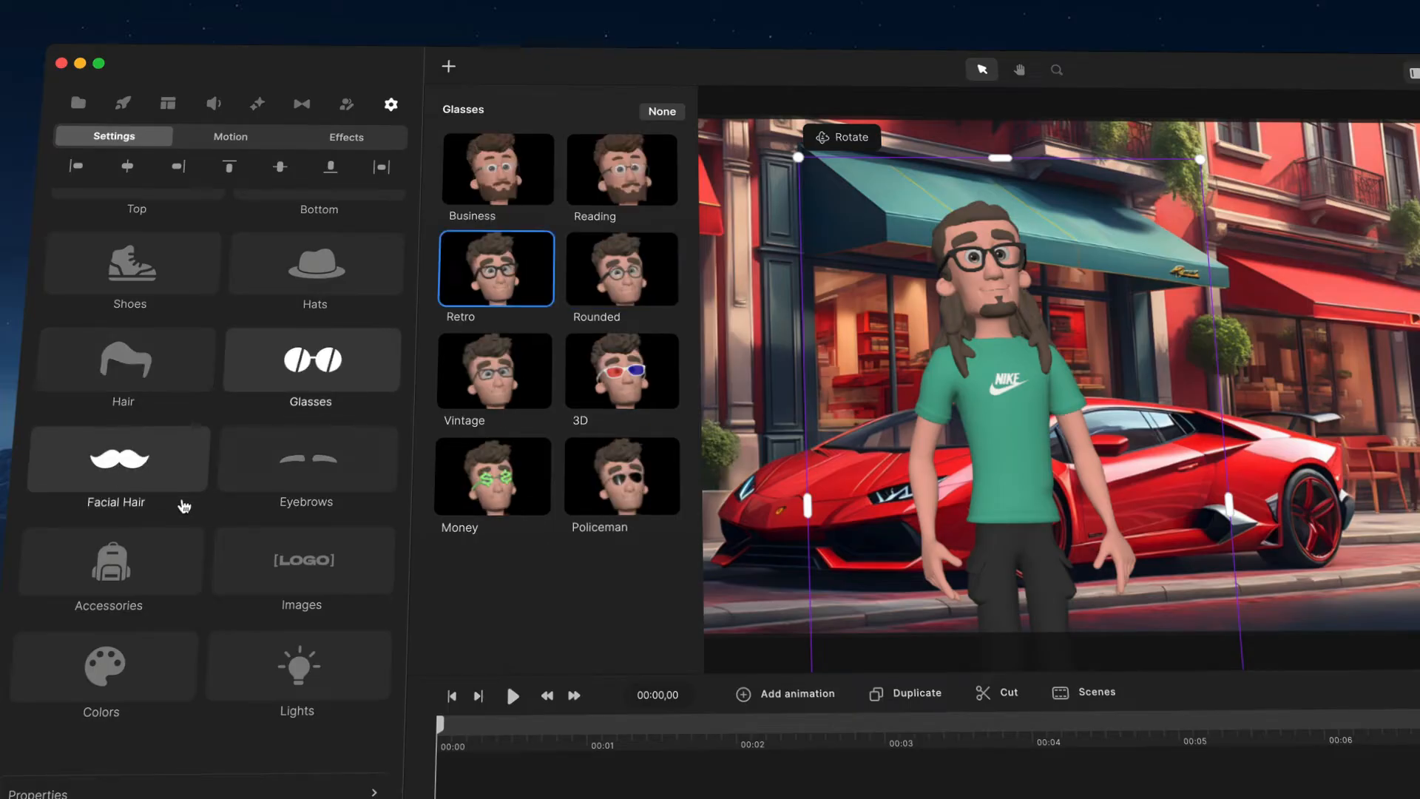
{"action": "left_click", "coordinate": [166, 651]}
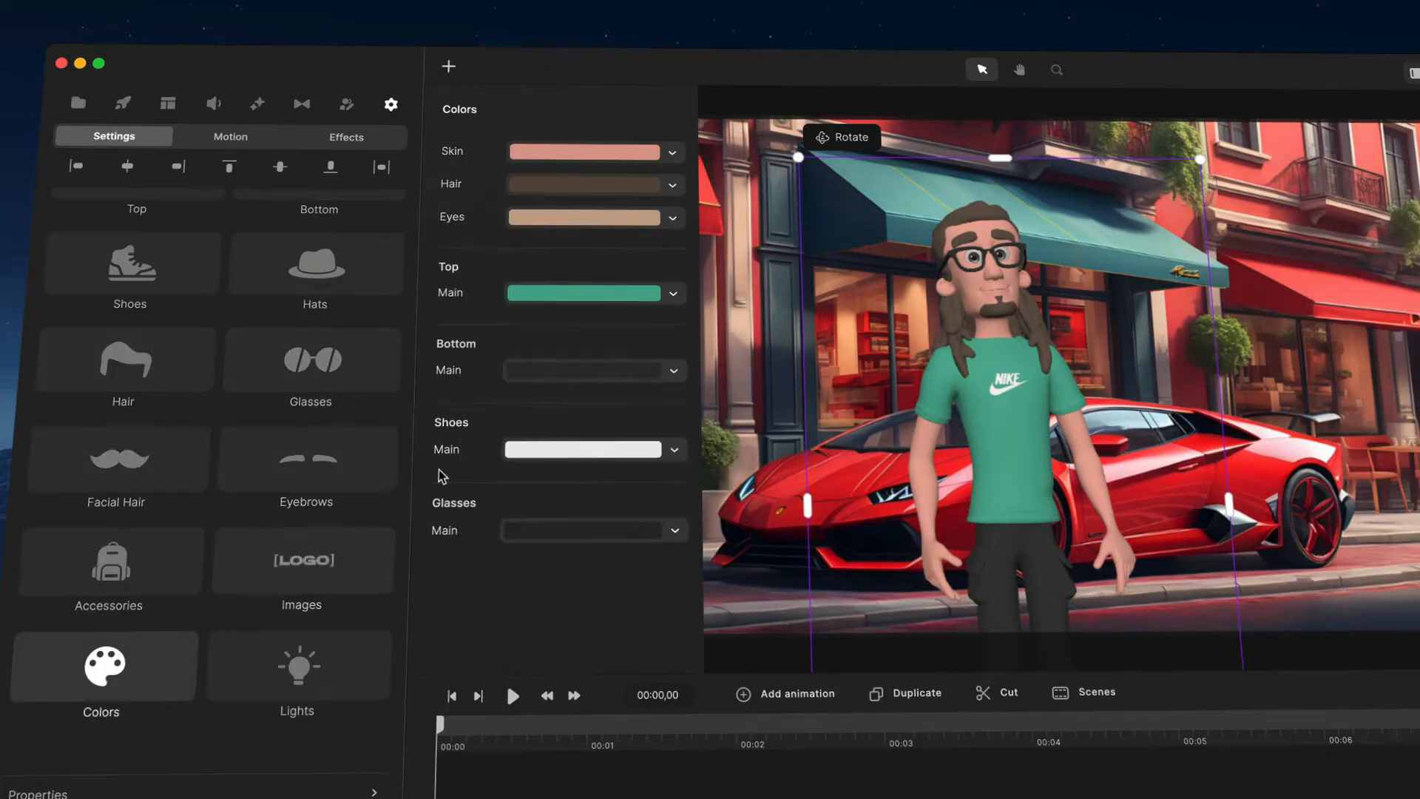
{"action": "left_click", "coordinate": [585, 155]}
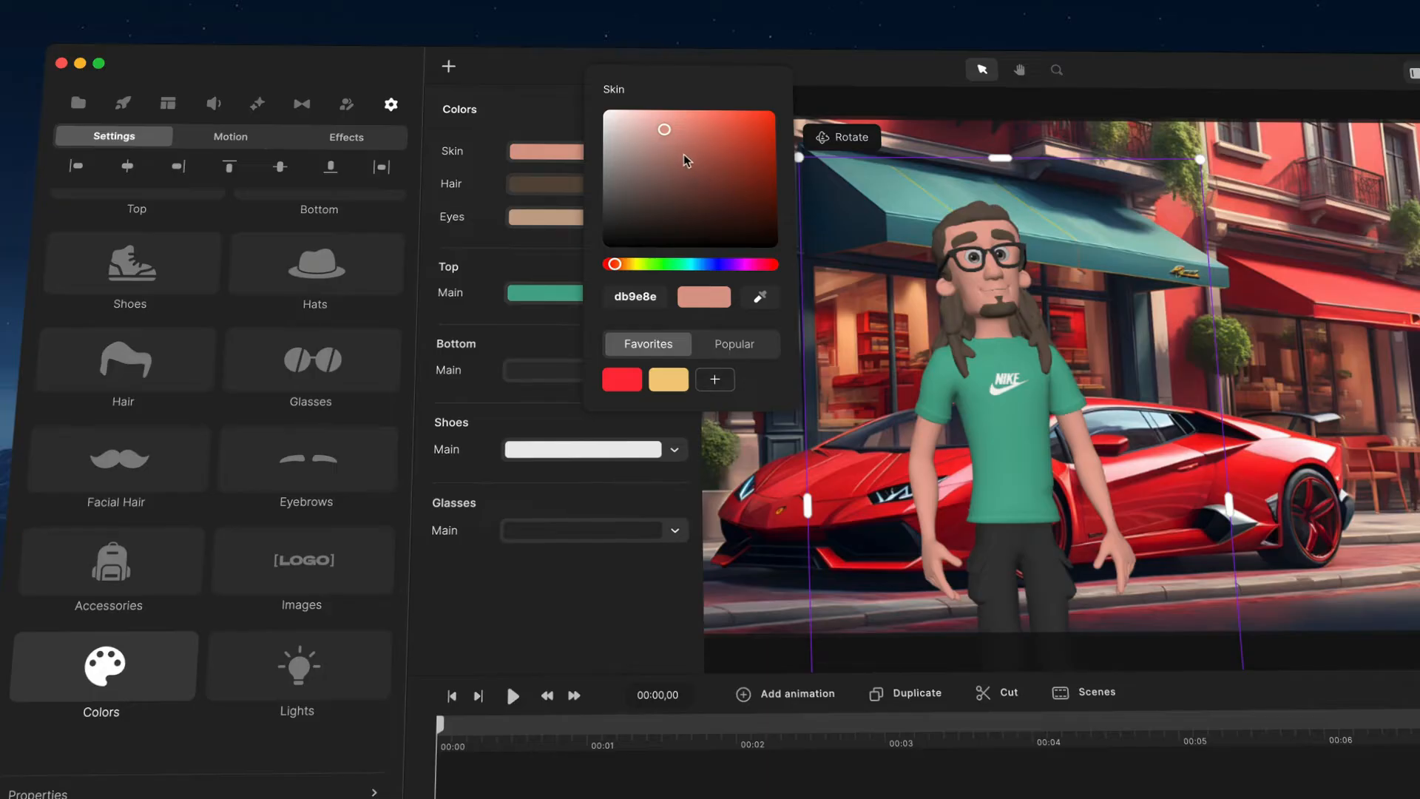
{"action": "left_click_drag", "start_coordinate": [685, 155], "coordinate": [681, 189]}
Step: Set the character's hair colour to a near-black 191009
{"action": "left_click", "coordinate": [547, 186]}
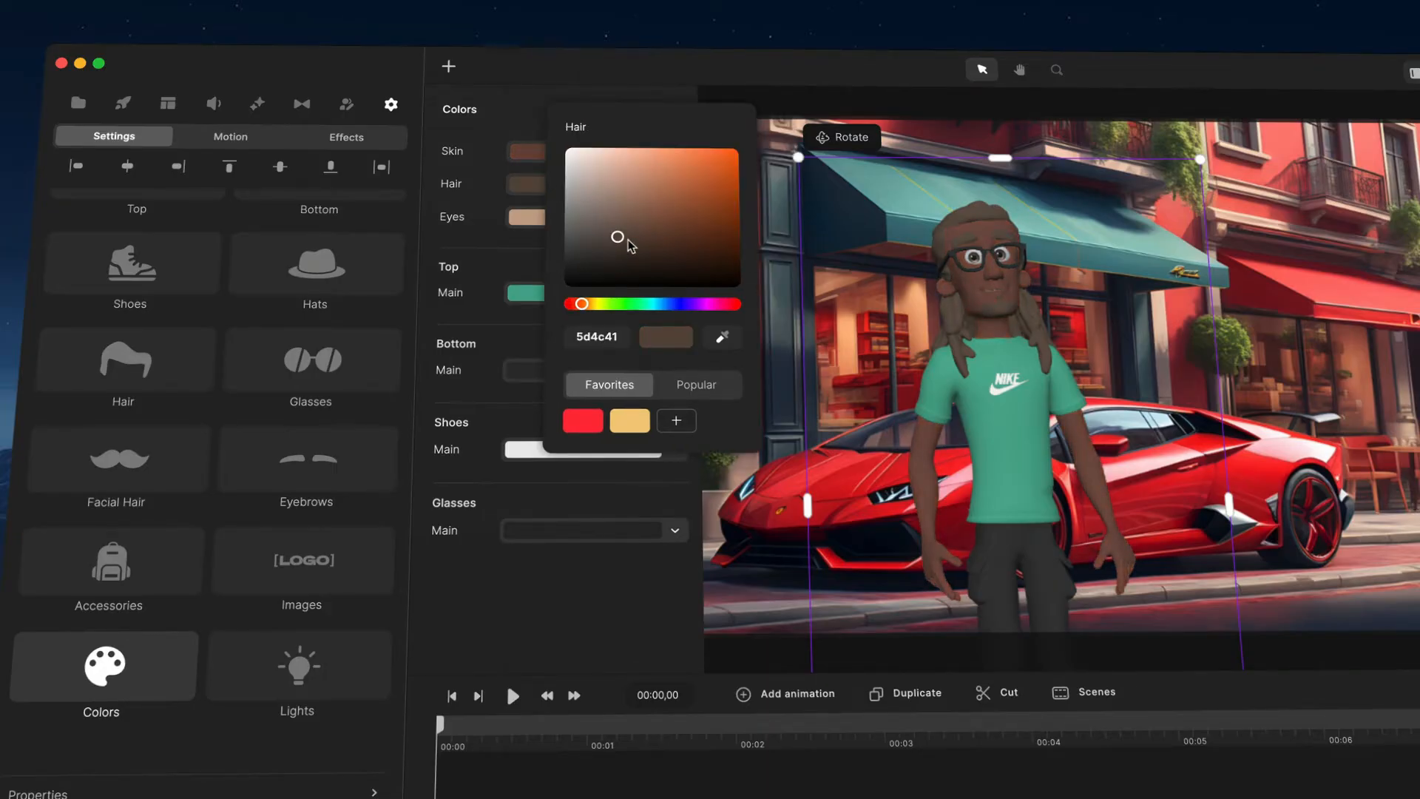
{"action": "left_click_drag", "start_coordinate": [628, 242], "coordinate": [672, 273]}
{"action": "scroll", "coordinate": [1090, 309], "scroll_direction": "up", "scroll_amount": 5}
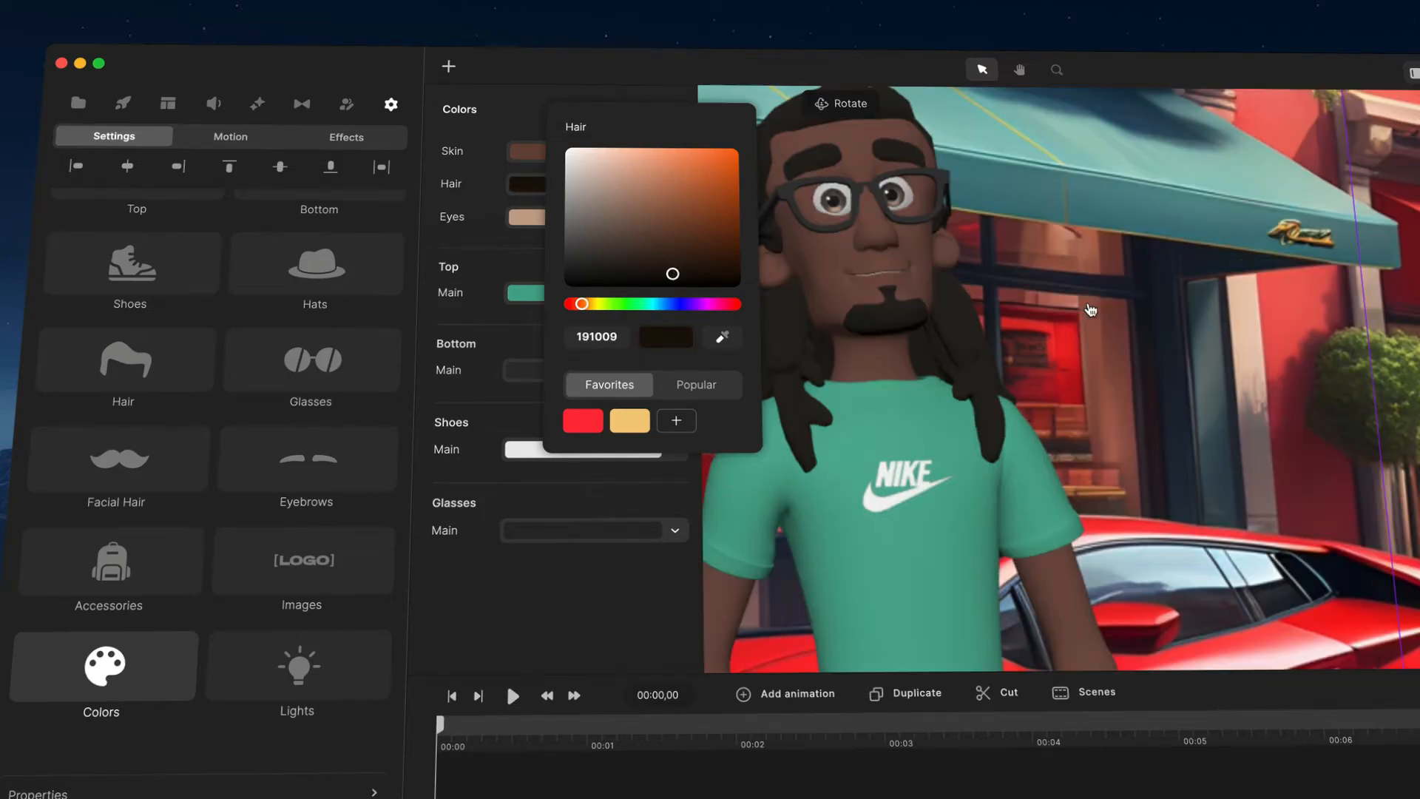
{"action": "scroll", "coordinate": [1090, 309], "scroll_direction": "down", "scroll_amount": 5}
Step: Set the character's eye colour to blue 56bcdd
{"action": "left_click", "coordinate": [526, 217]}
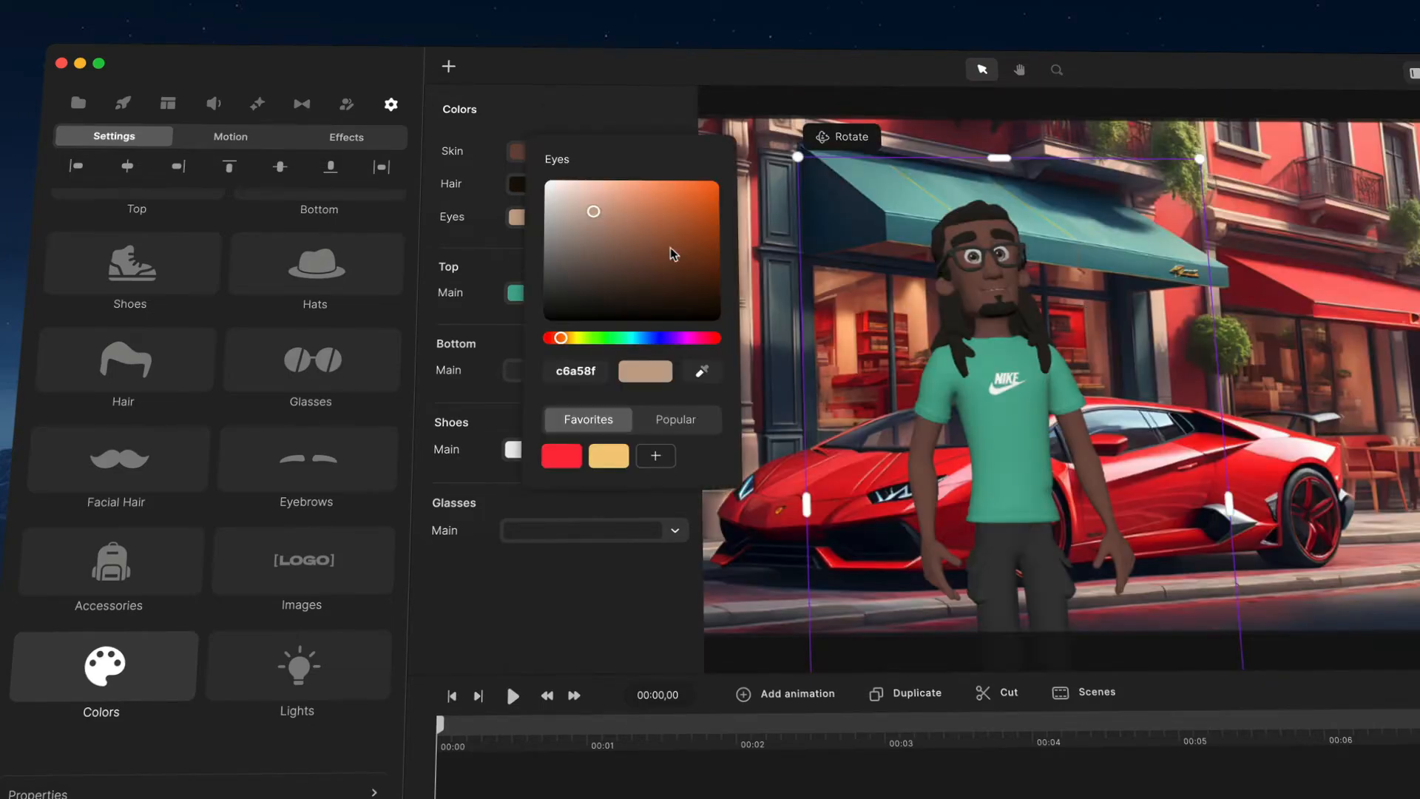
{"action": "left_click", "coordinate": [639, 337]}
{"action": "left_click_drag", "start_coordinate": [634, 213], "coordinate": [651, 198]}
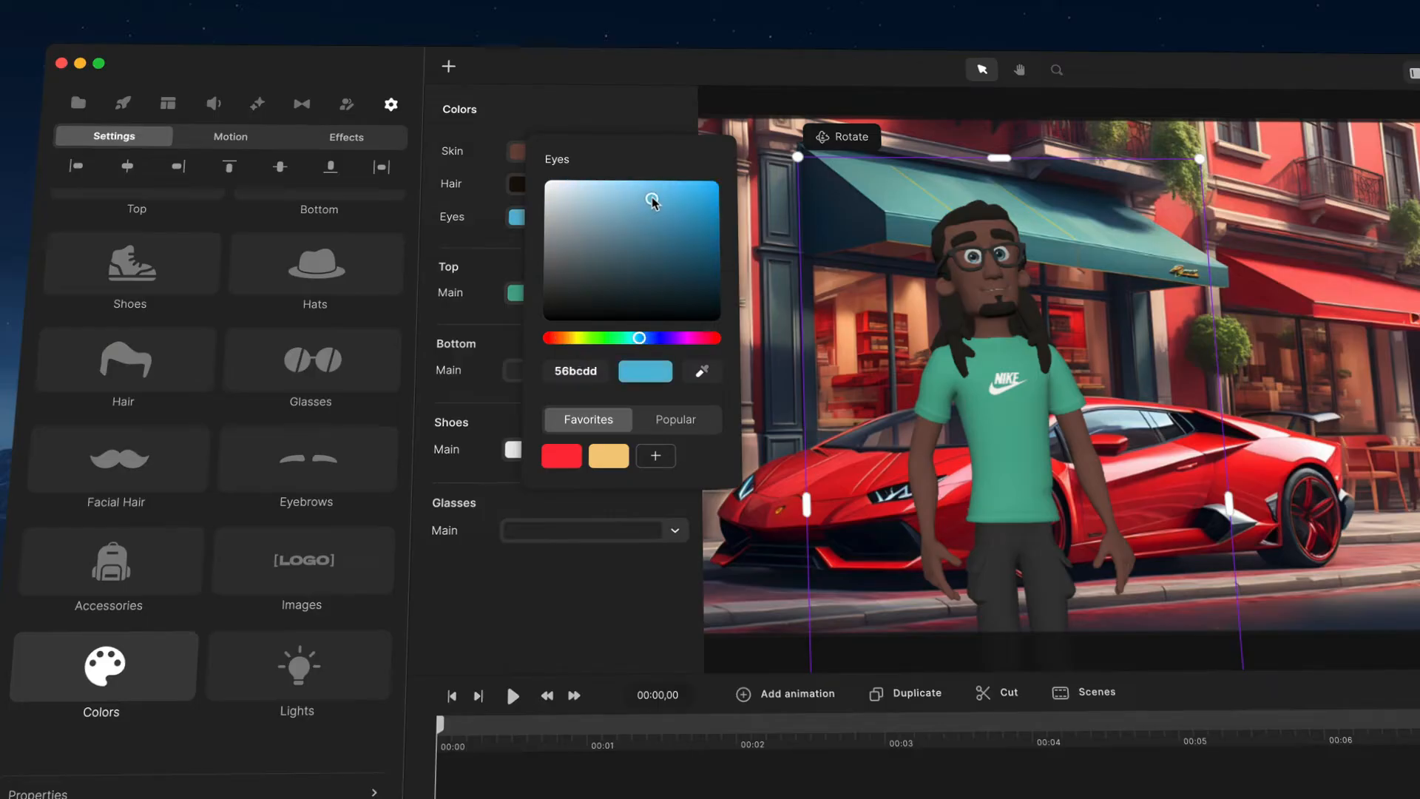
Step: Raise the frontal light intensity to 25%
{"action": "left_click", "coordinate": [299, 668]}
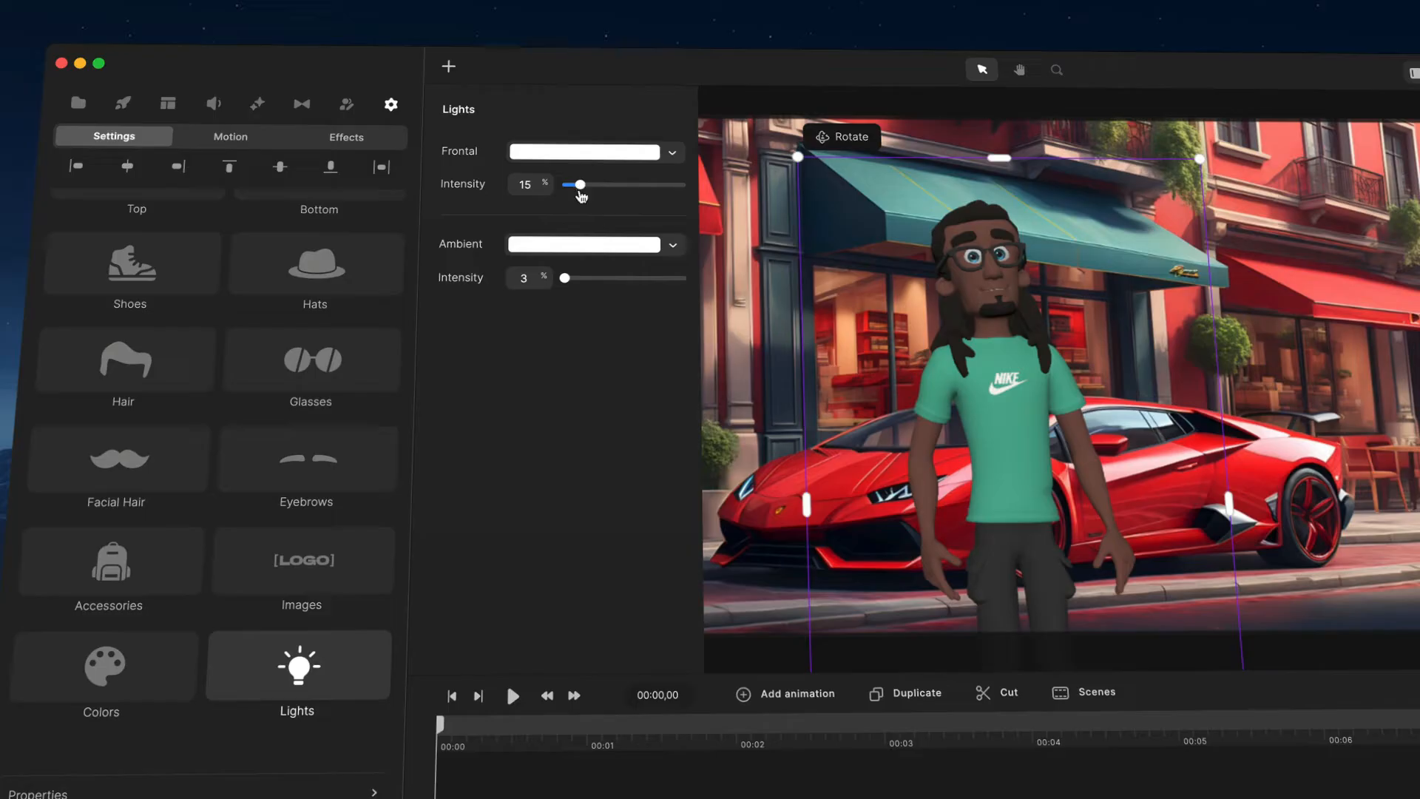
{"action": "mouse_move", "coordinate": [580, 186]}
{"action": "left_mouse_down"}
{"action": "mouse_move", "coordinate": [634, 186]}
{"action": "mouse_move", "coordinate": [595, 186]}
{"action": "left_mouse_up"}
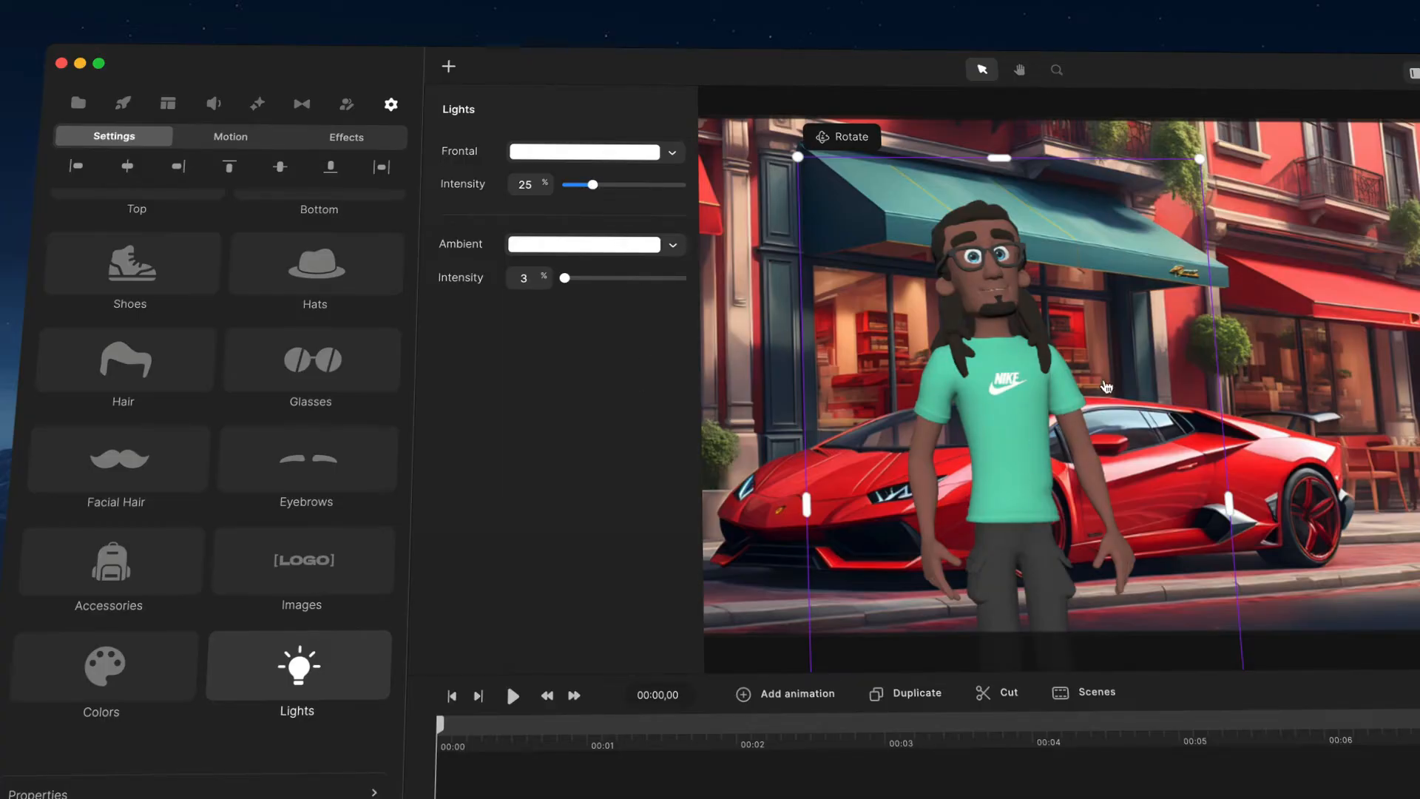
Step: Try a yellow f2f455 ambient light colour with an ambient intensity of 10%
{"action": "left_click", "coordinate": [607, 250]}
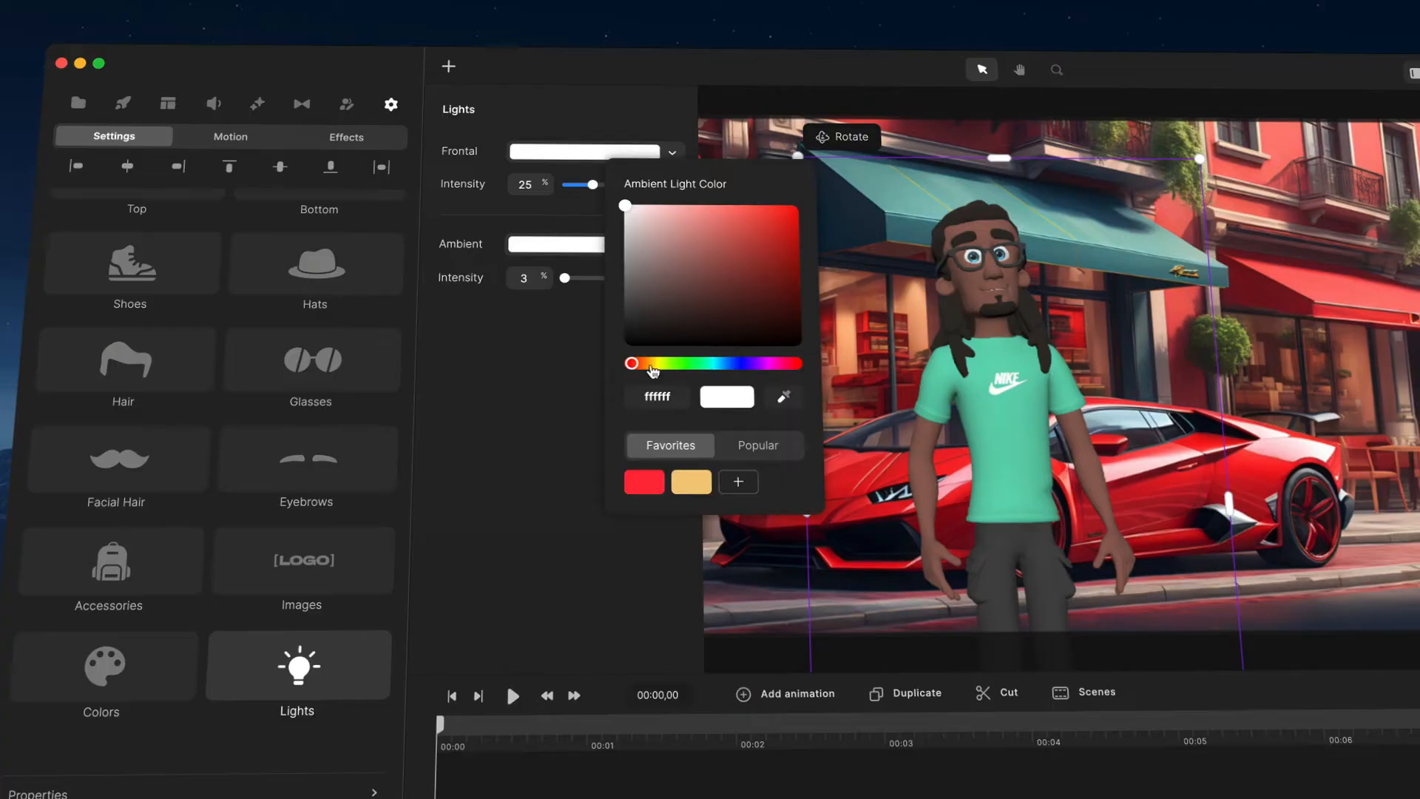
{"action": "left_click_drag", "start_coordinate": [650, 363], "coordinate": [659, 363]}
{"action": "left_click", "coordinate": [741, 215]}
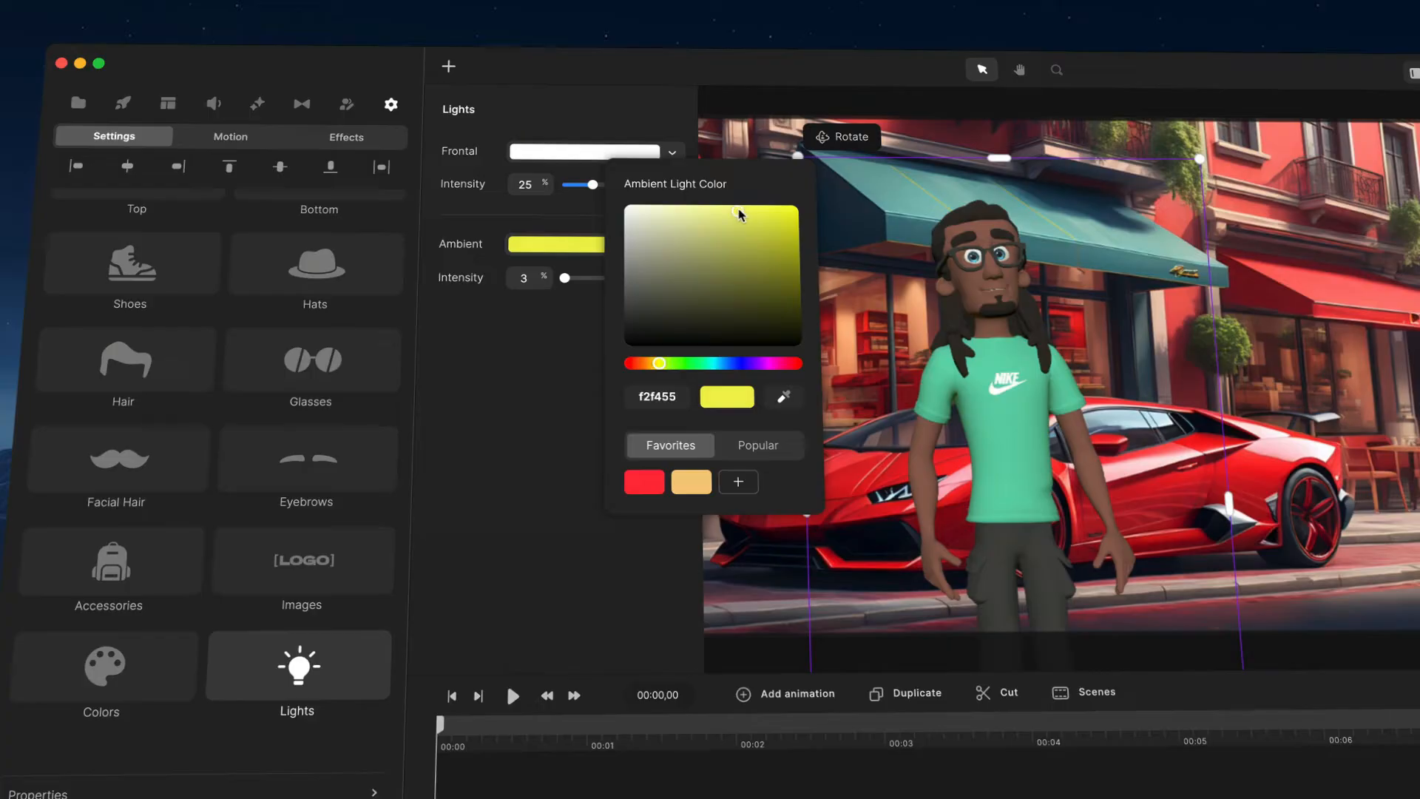
{"action": "left_click", "coordinate": [568, 281]}
{"action": "left_click_drag", "start_coordinate": [566, 278], "coordinate": [576, 278]}
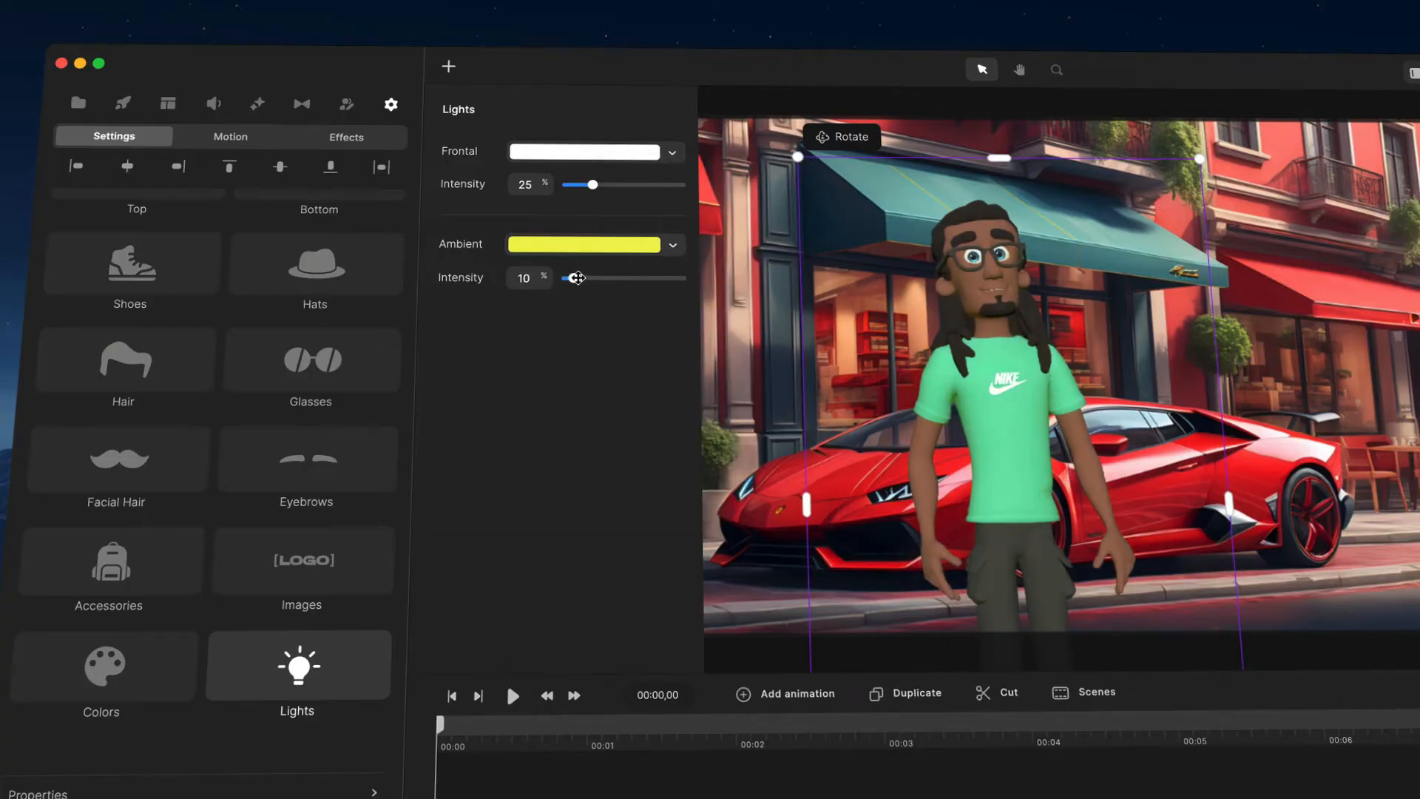
Step: Set the ambient light colour back to white ffffff and its intensity to 6%
{"action": "left_click", "coordinate": [594, 249]}
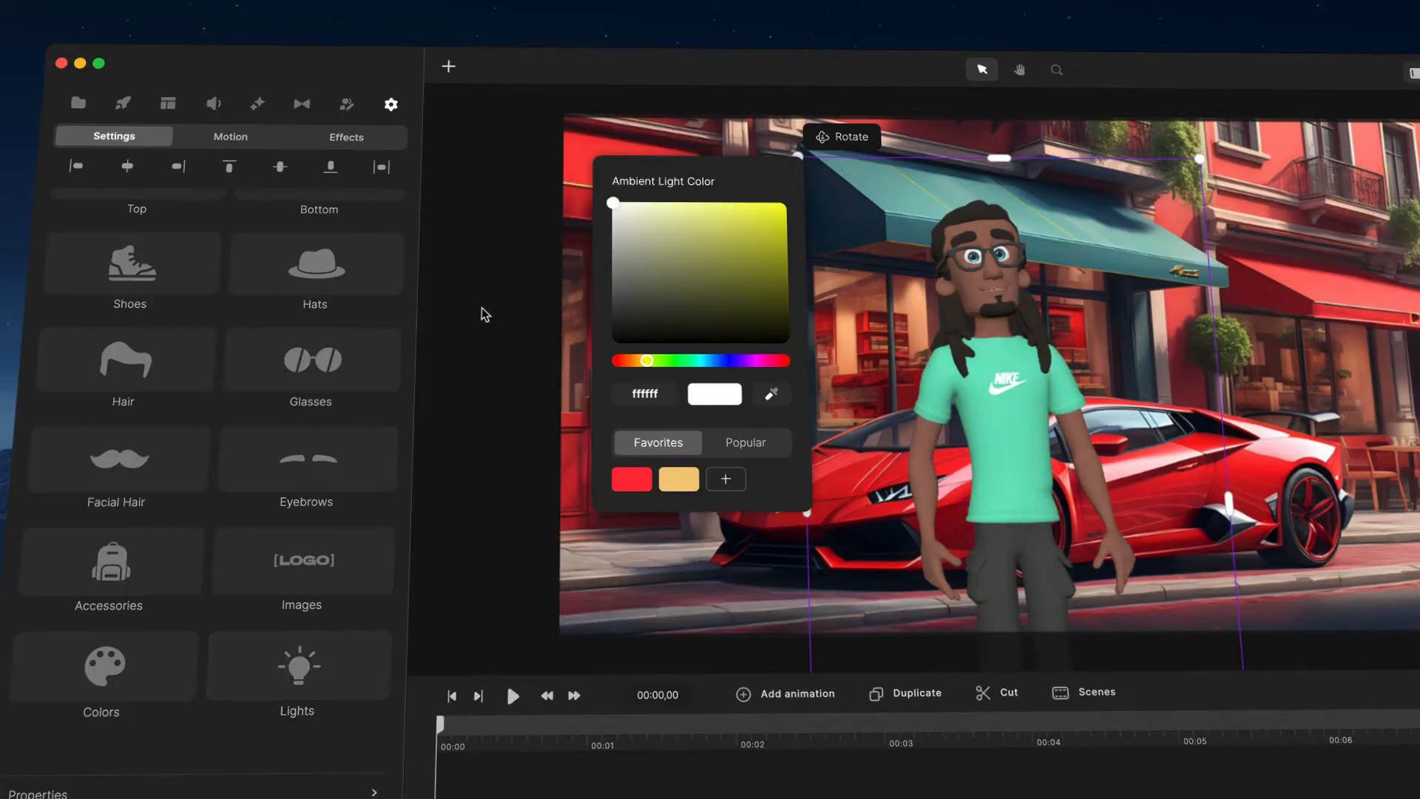
{"action": "left_click", "coordinate": [336, 682]}
{"action": "left_click_drag", "start_coordinate": [569, 278], "coordinate": [572, 278]}
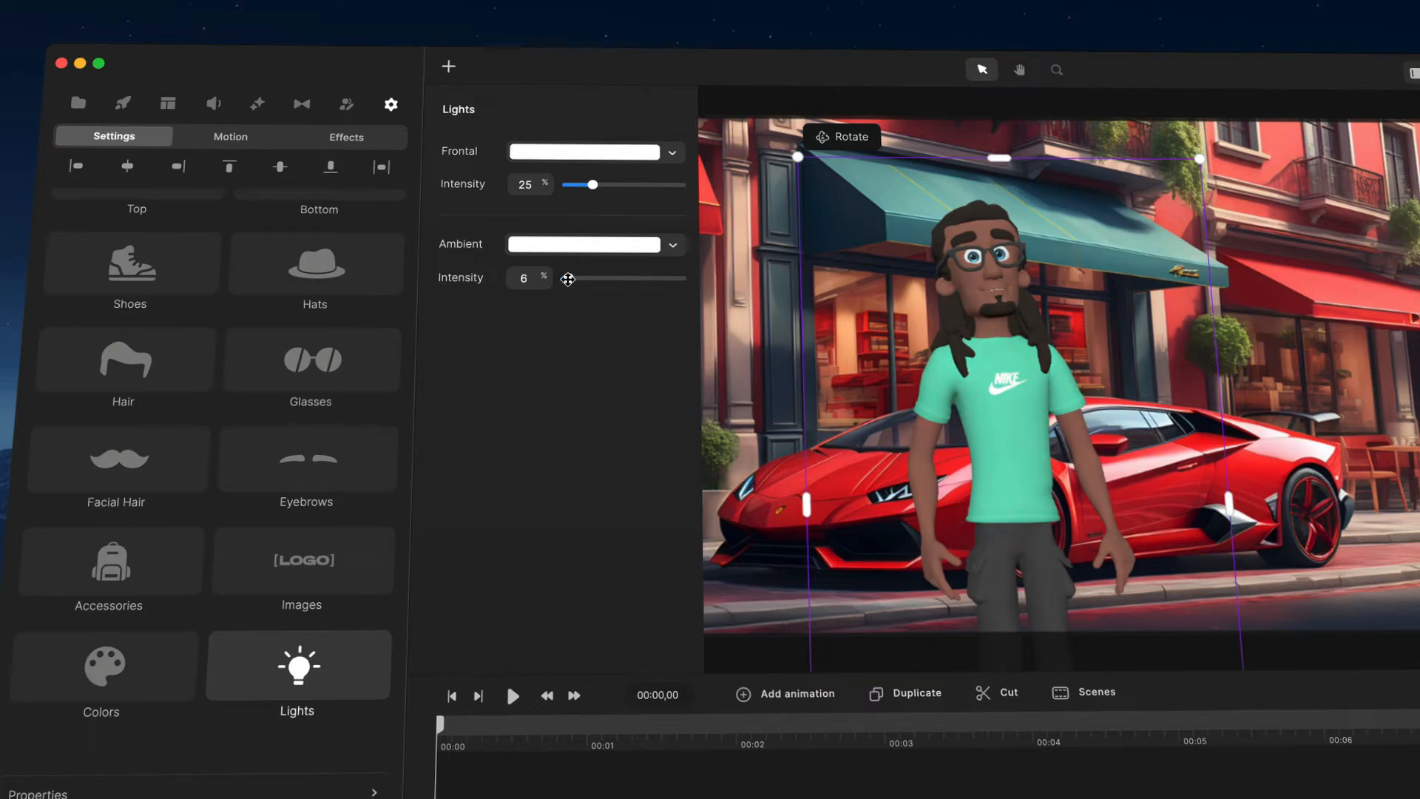
Step: Rotate the character's view on the canvas, then reset the view
{"action": "left_click_drag", "start_coordinate": [1089, 346], "coordinate": [1101, 411]}
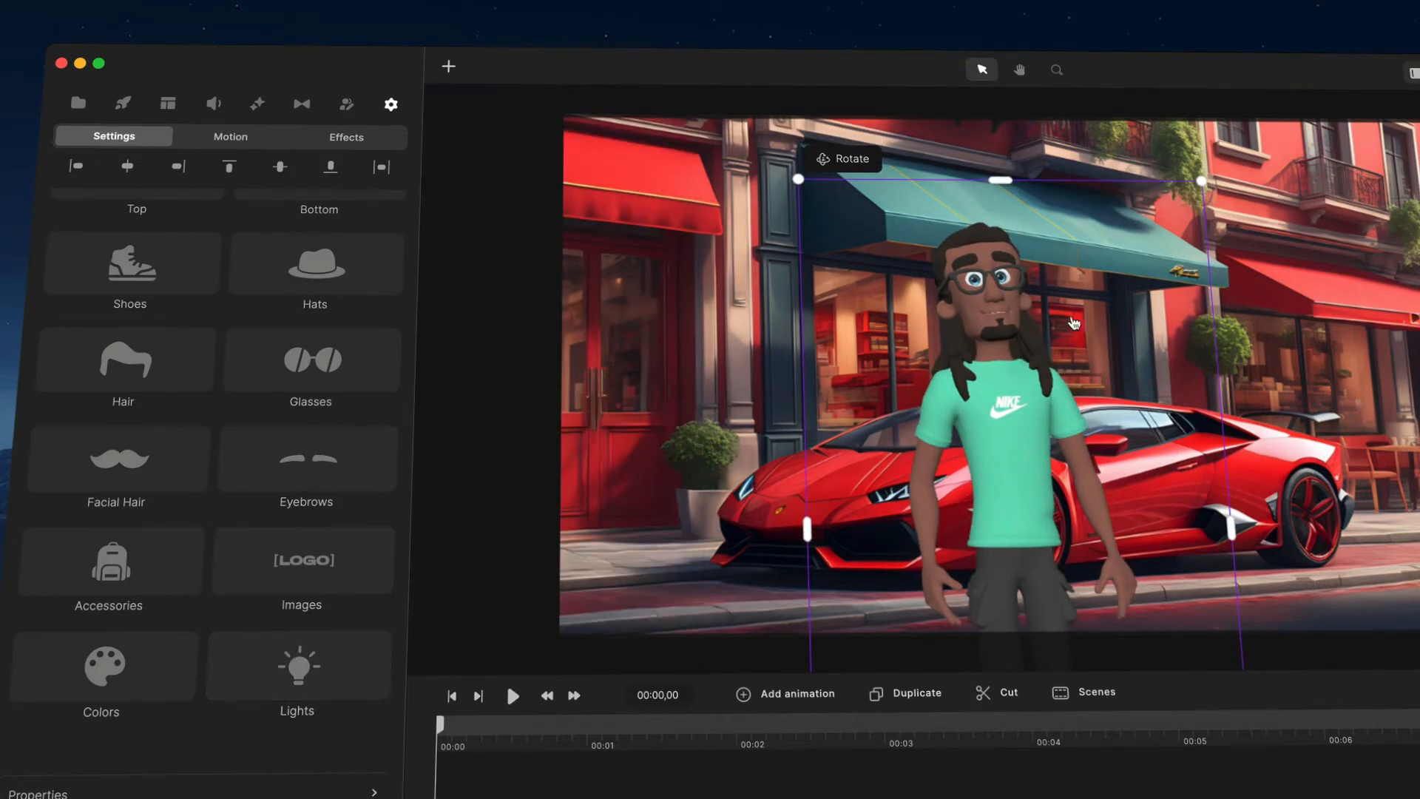
{"action": "left_click_drag", "start_coordinate": [965, 287], "coordinate": [966, 520]}
{"action": "left_click", "coordinate": [848, 166]}
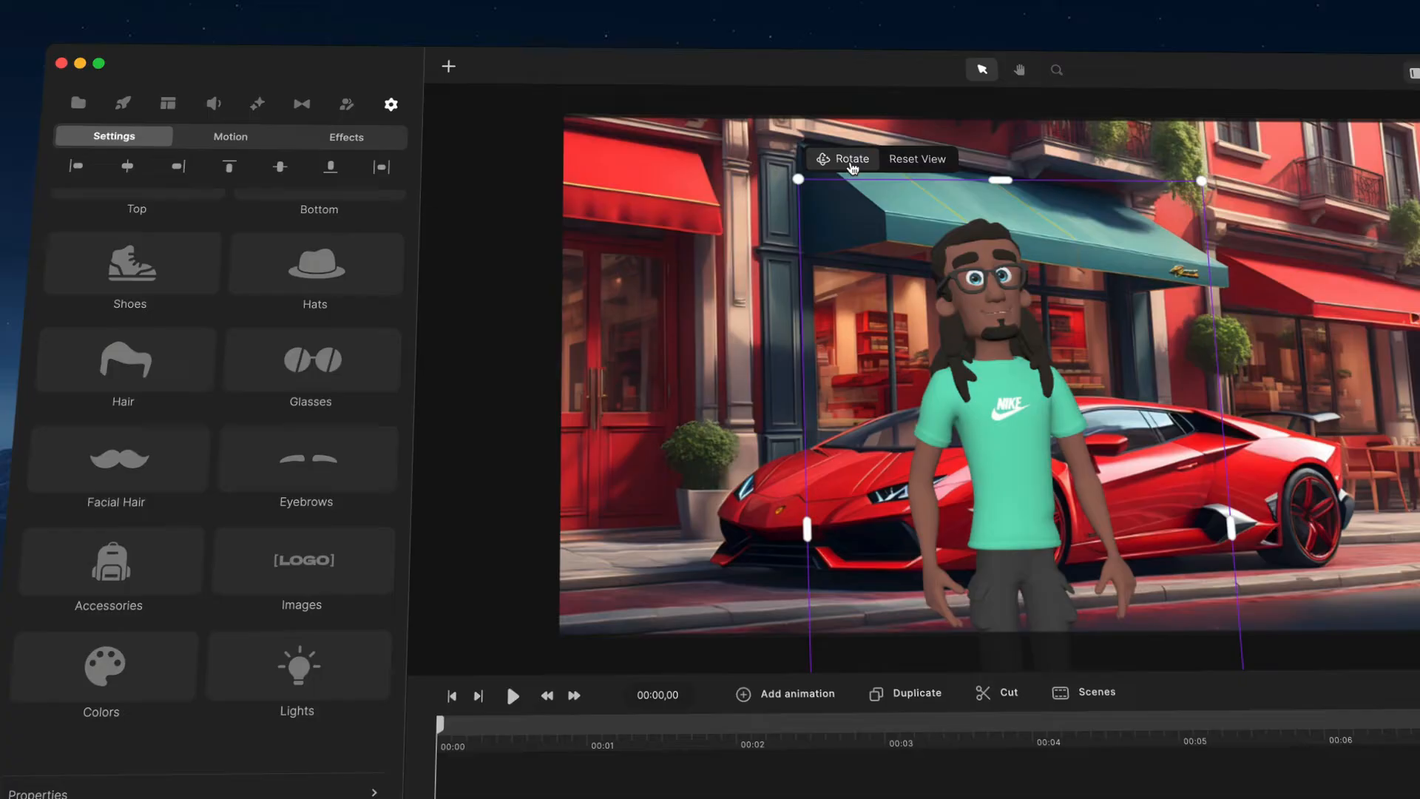
{"action": "left_click", "coordinate": [928, 165]}
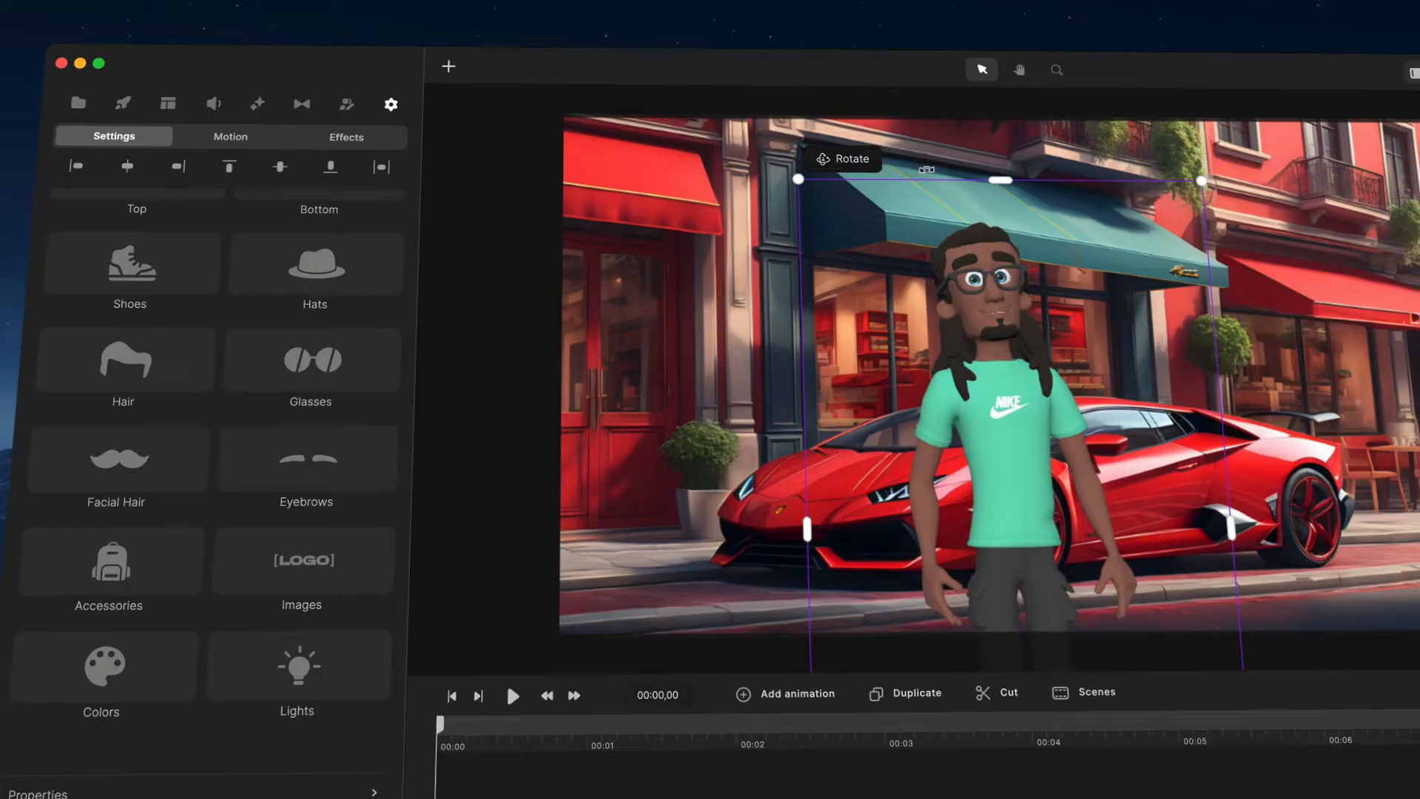
Step: Add a Character View animation and turn the character to a side view at 00:01,12
{"action": "left_click", "coordinate": [802, 701]}
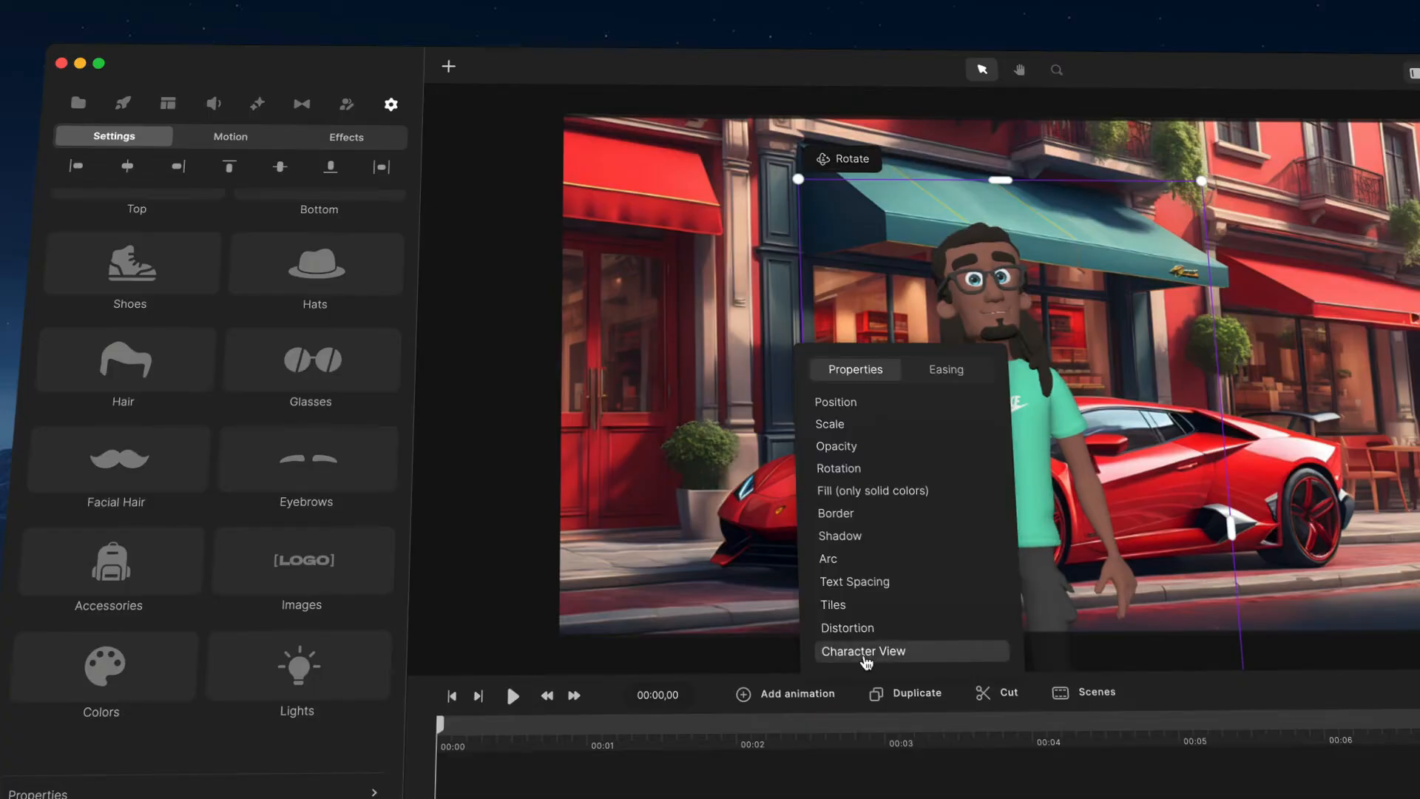
{"action": "left_click", "coordinate": [866, 659]}
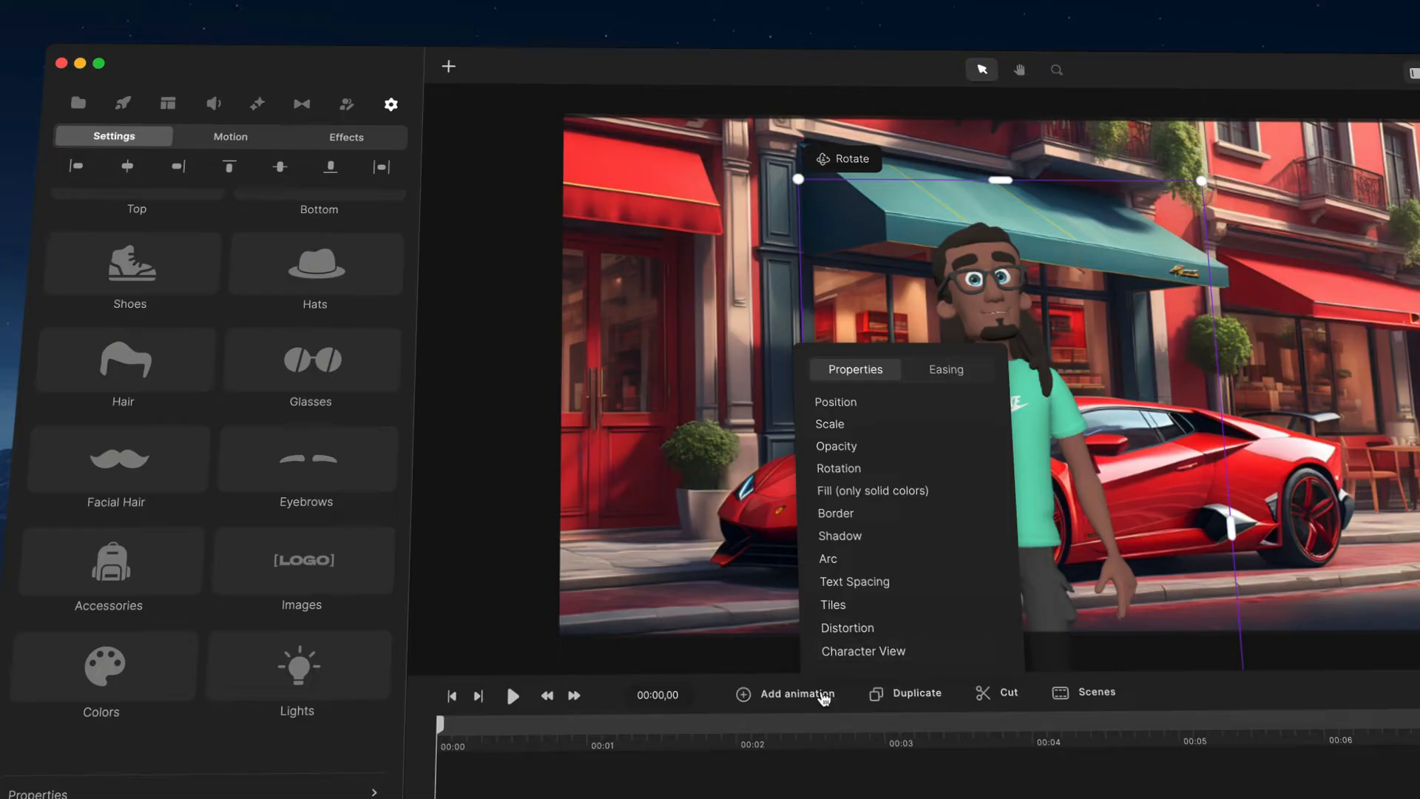
{"action": "left_click", "coordinate": [647, 723]}
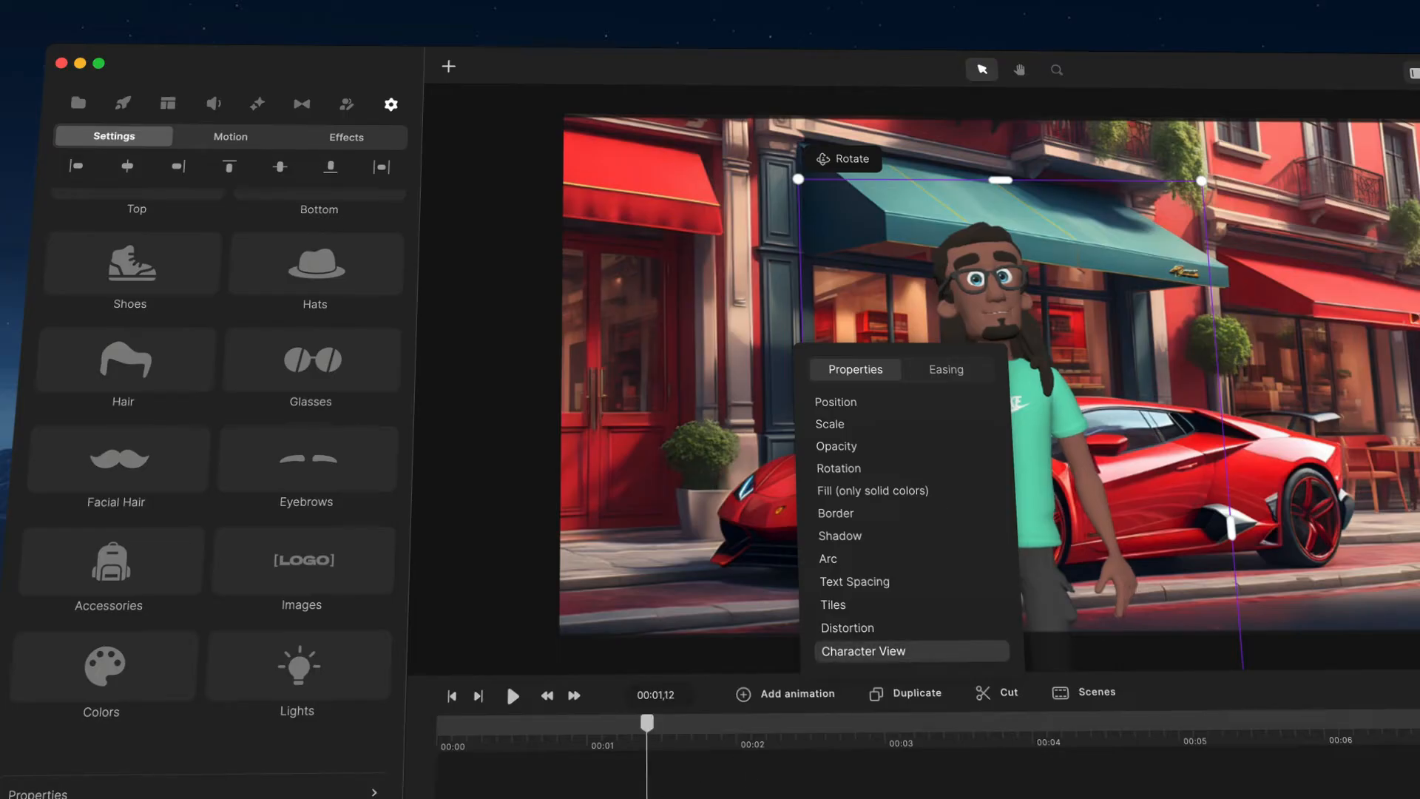
{"action": "double_click", "coordinate": [1078, 385]}
{"action": "left_click_drag", "start_coordinate": [1097, 392], "coordinate": [826, 586]}
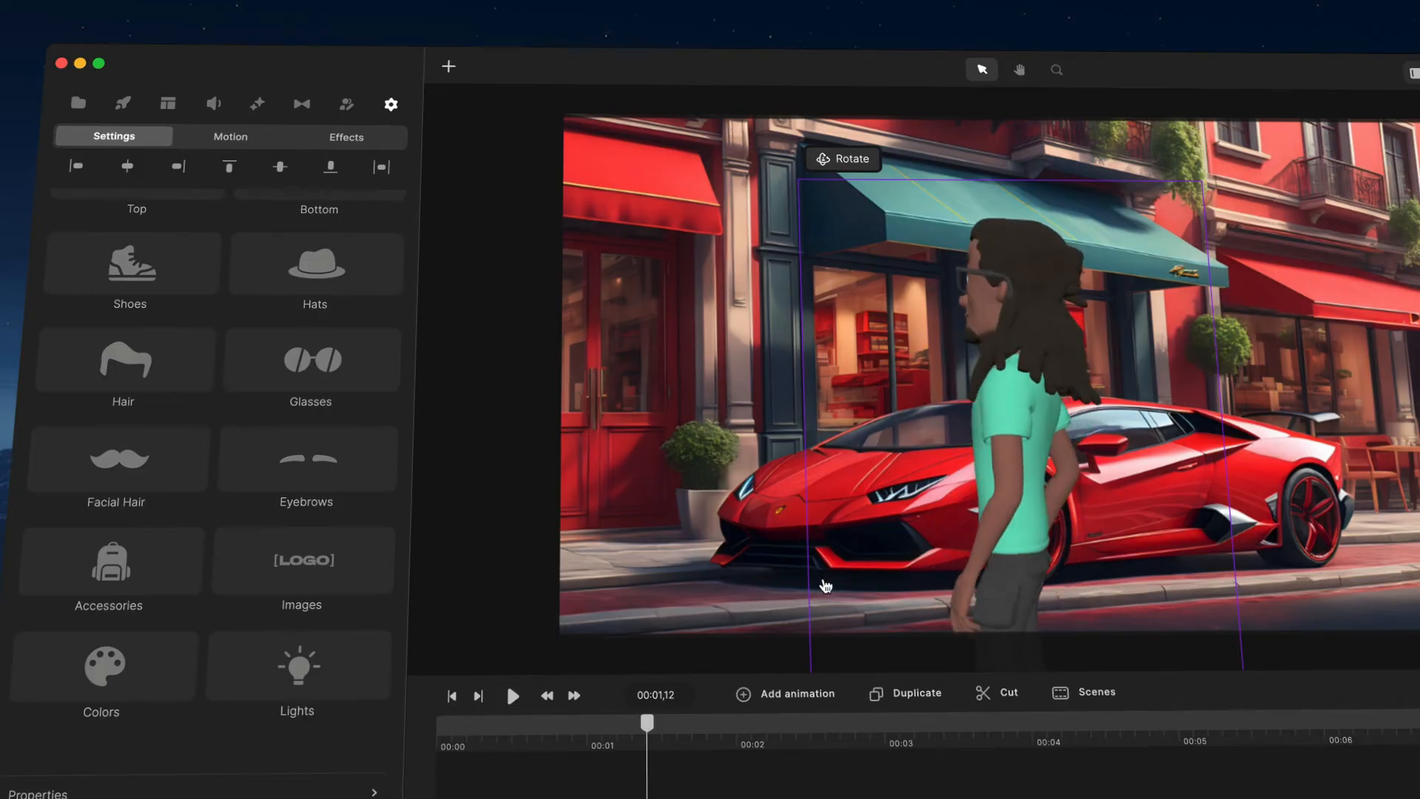
{"action": "mouse_move", "coordinate": [653, 738]}
{"action": "left_mouse_down"}
{"action": "mouse_move", "coordinate": [439, 746]}
{"action": "mouse_move", "coordinate": [646, 741]}
{"action": "left_mouse_up"}
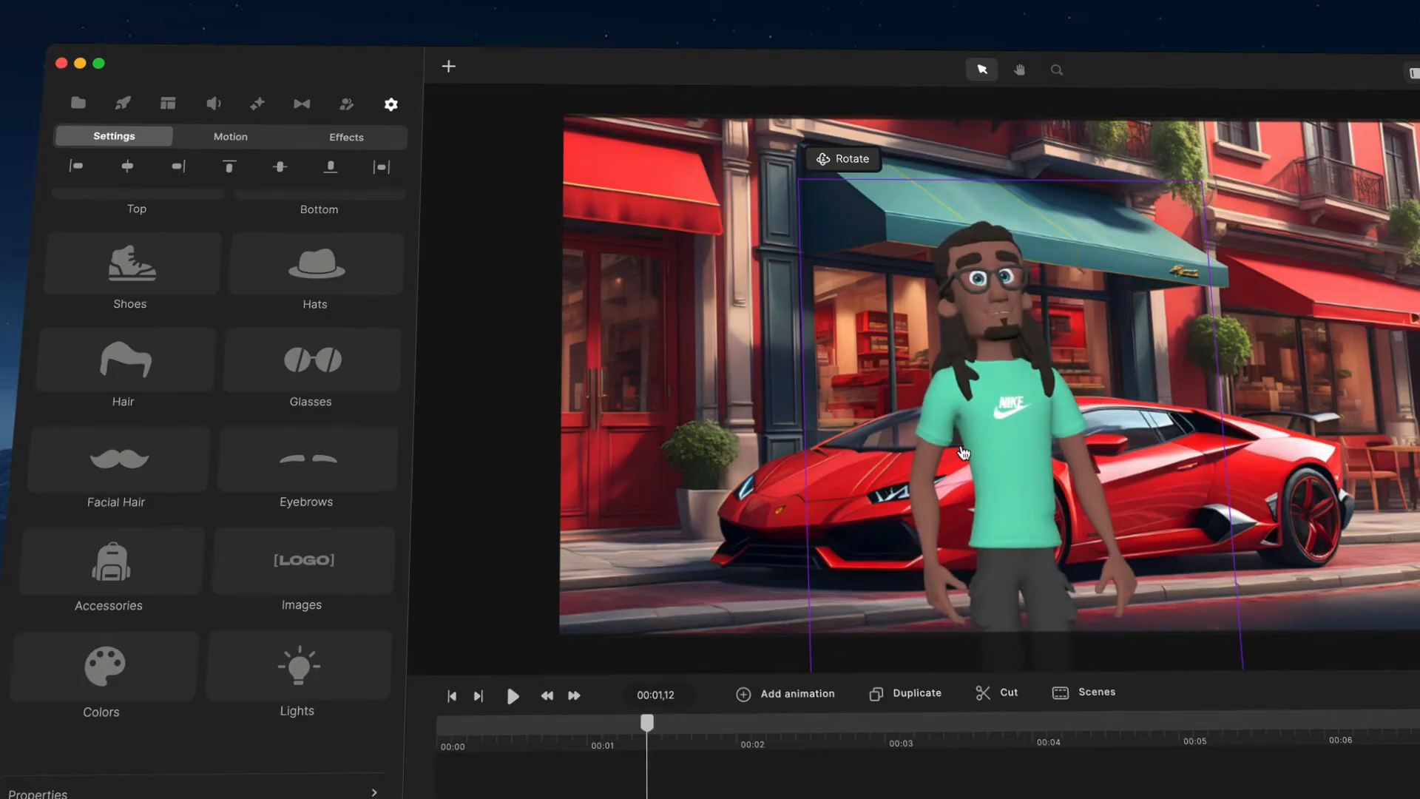
Step: Change the character's action to Wave and return the playhead to the start
{"action": "left_click", "coordinate": [949, 202]}
{"action": "left_click", "coordinate": [949, 202]}
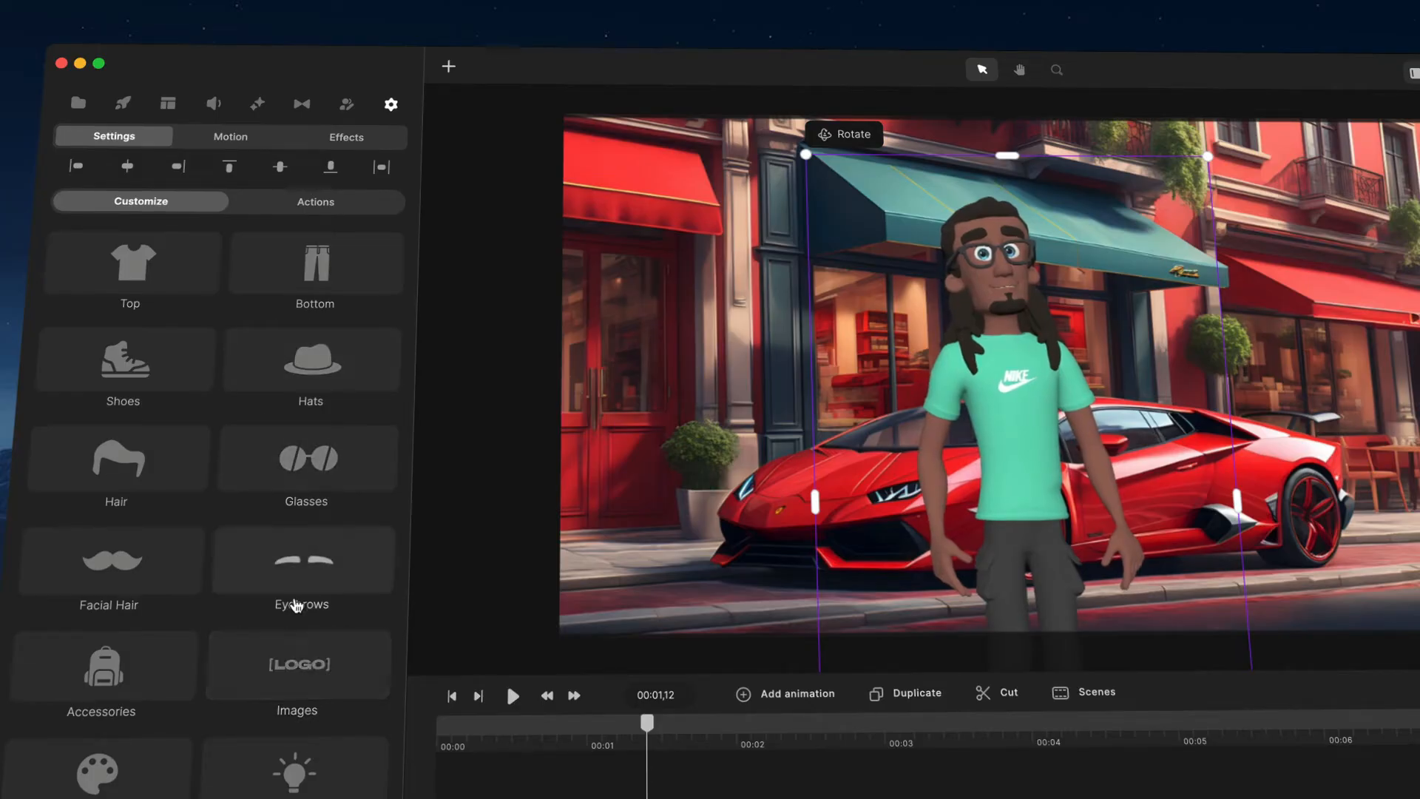
{"action": "left_click", "coordinate": [316, 201]}
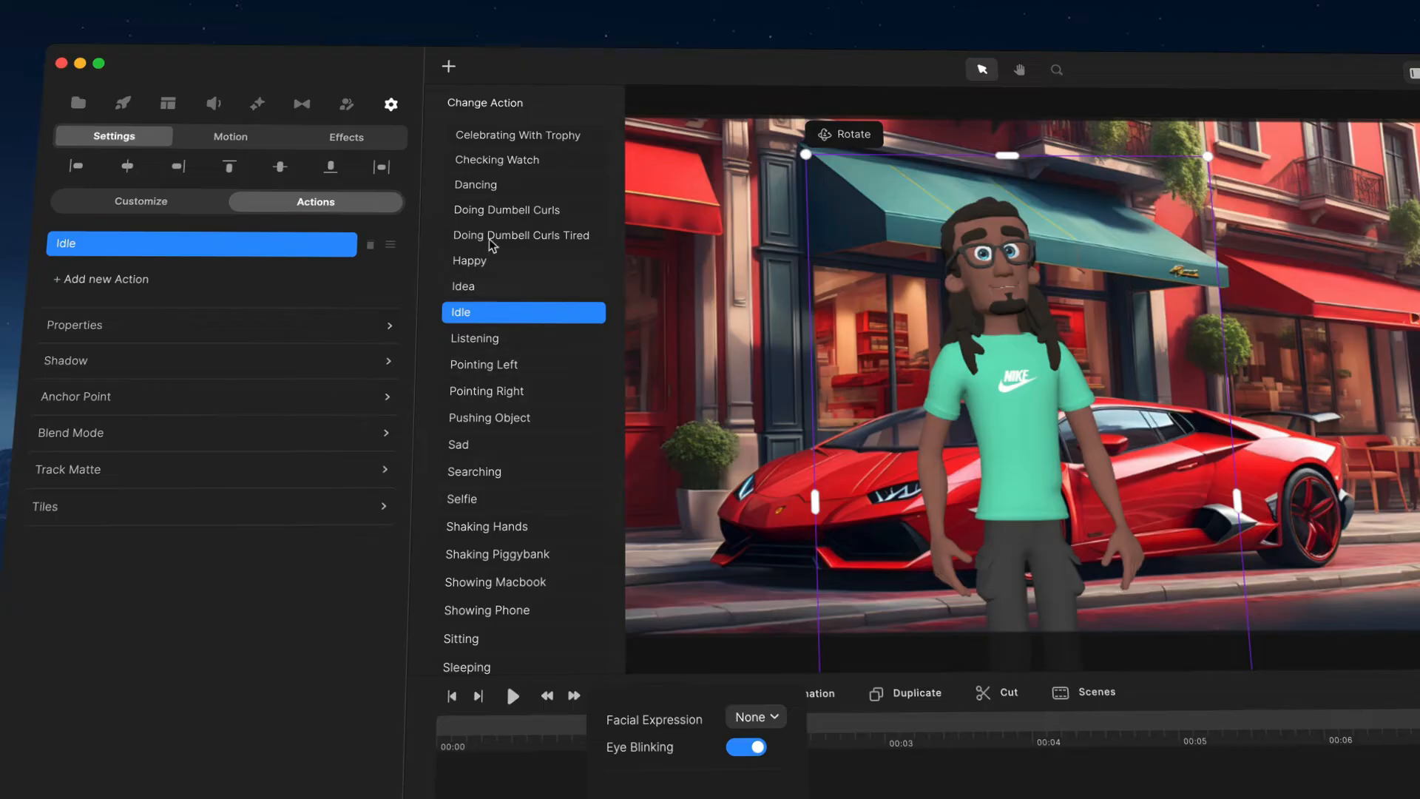
{"action": "scroll", "coordinate": [509, 222], "scroll_direction": "down", "scroll_amount": 6}
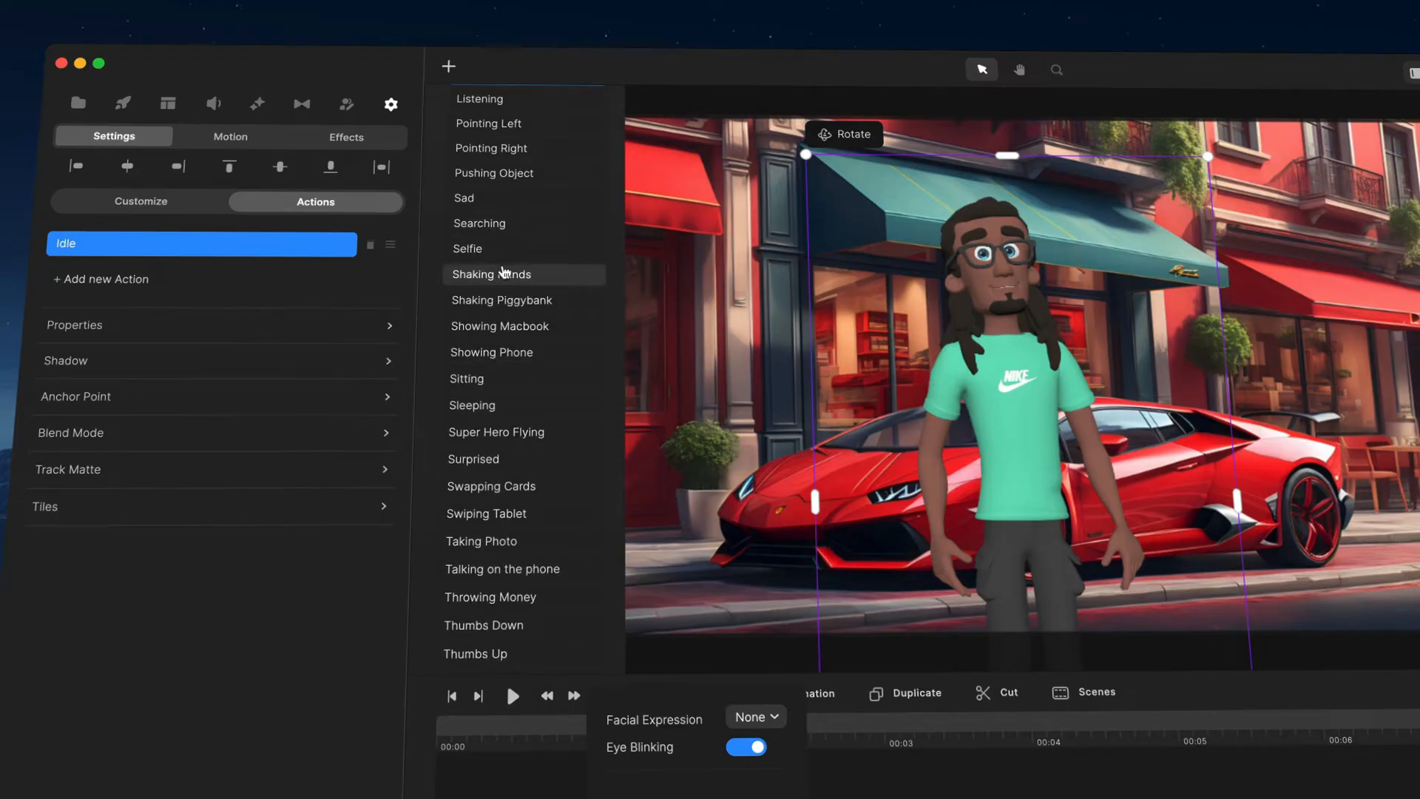
{"action": "scroll", "coordinate": [501, 277], "scroll_direction": "up", "scroll_amount": 7}
{"action": "scroll", "coordinate": [469, 237], "scroll_direction": "down", "scroll_amount": 12}
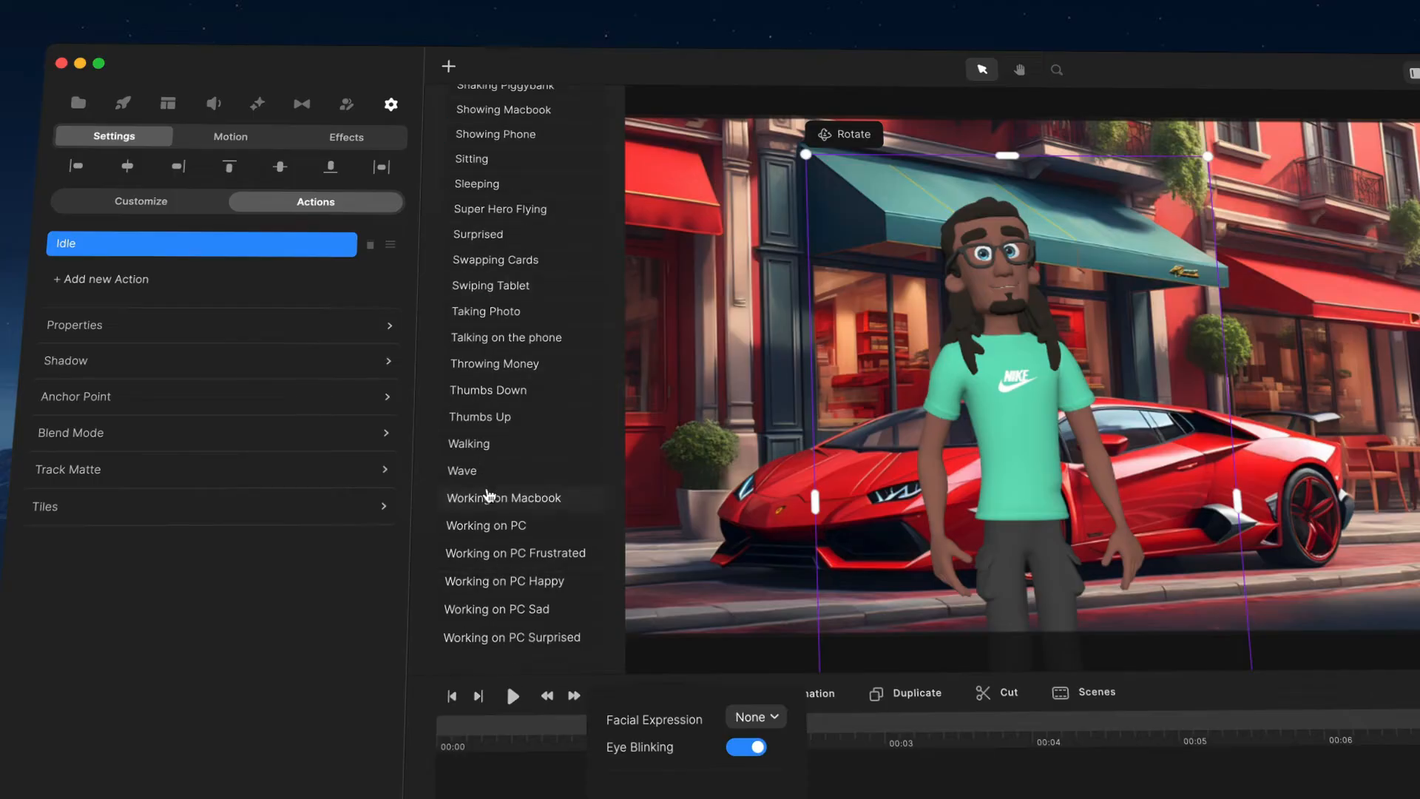
{"action": "left_click", "coordinate": [487, 473]}
{"action": "left_click_drag", "start_coordinate": [656, 721], "coordinate": [551, 725]}
{"action": "left_click", "coordinate": [451, 696]}
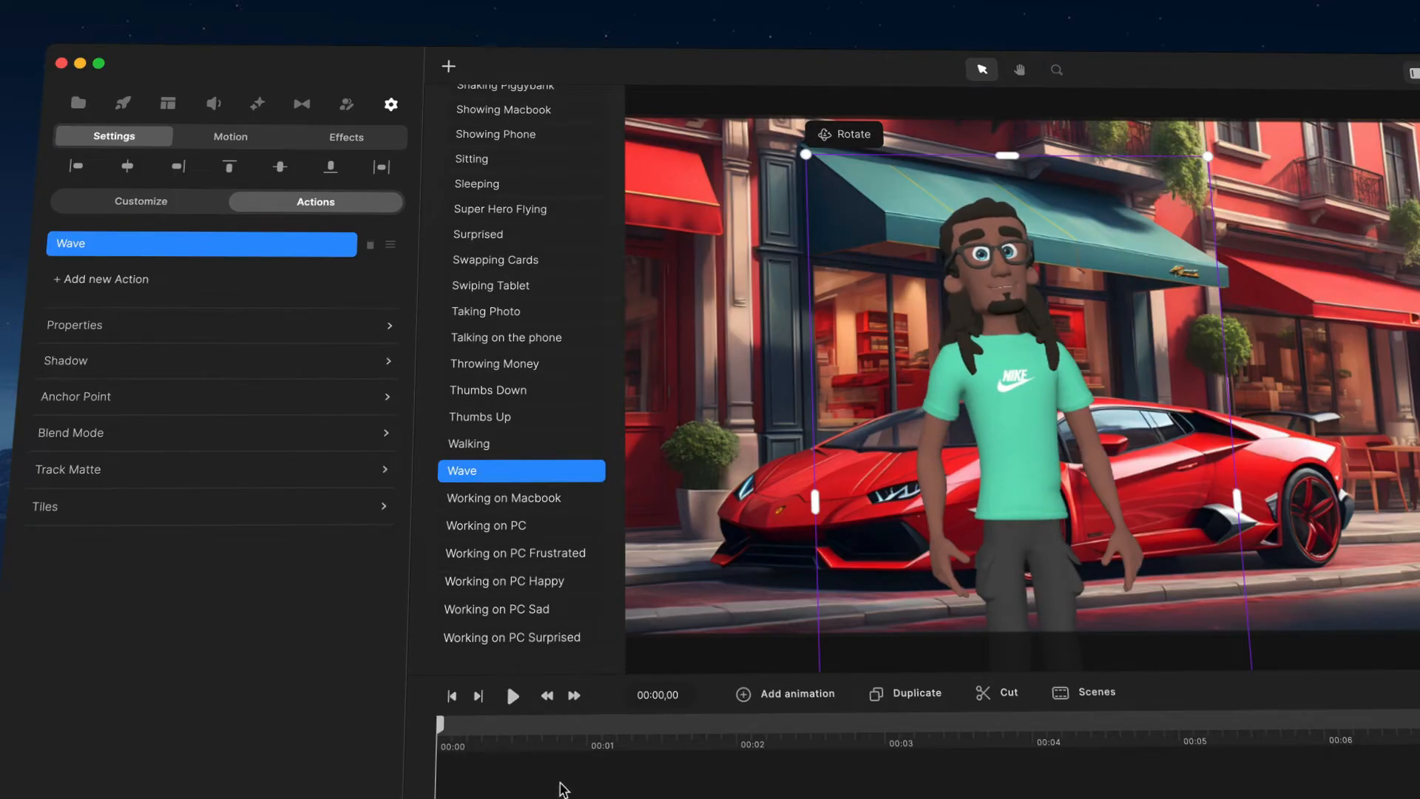
{"action": "left_click", "coordinate": [564, 784]}
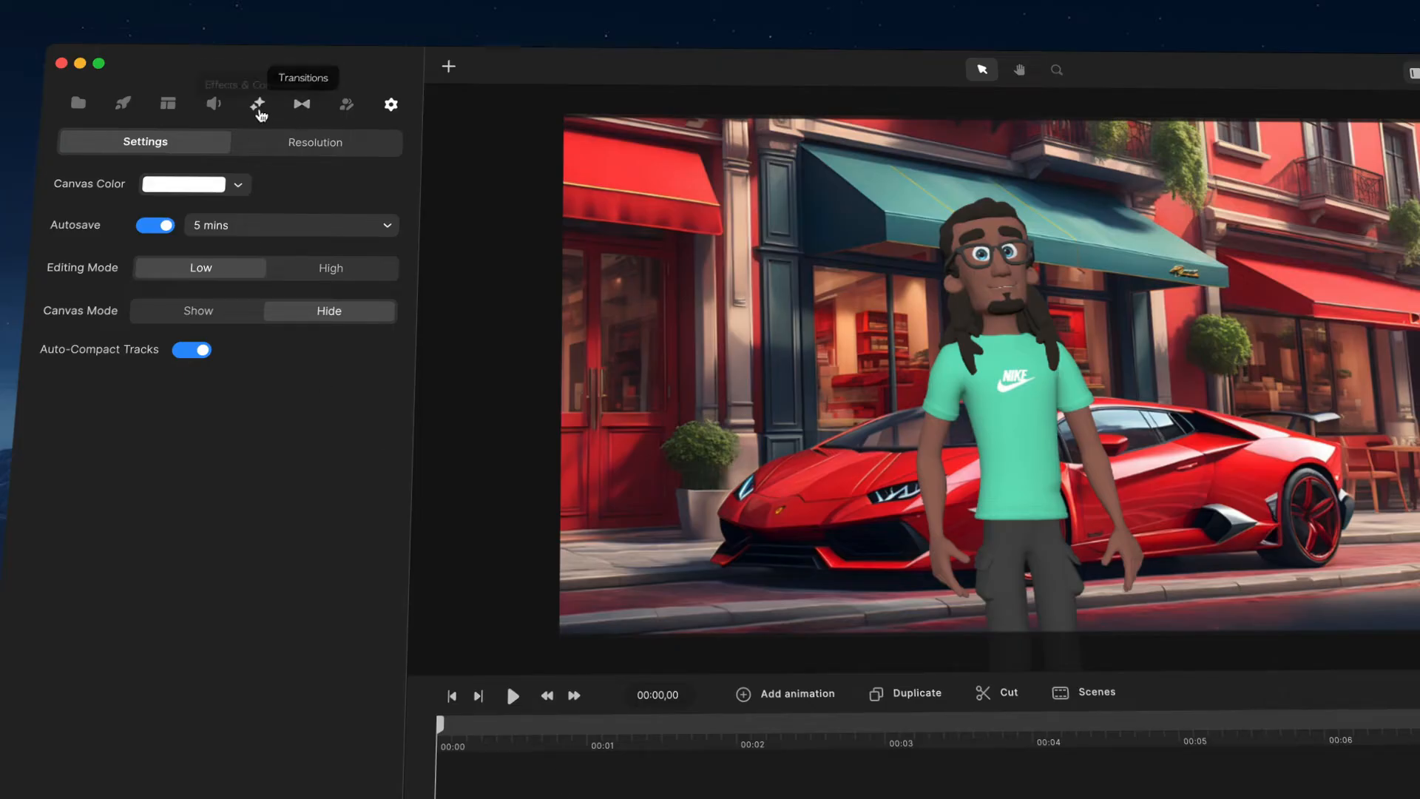
Step: Open text-to-speech, preview several male voices and choose the Charlie voice
{"action": "left_click", "coordinate": [218, 102]}
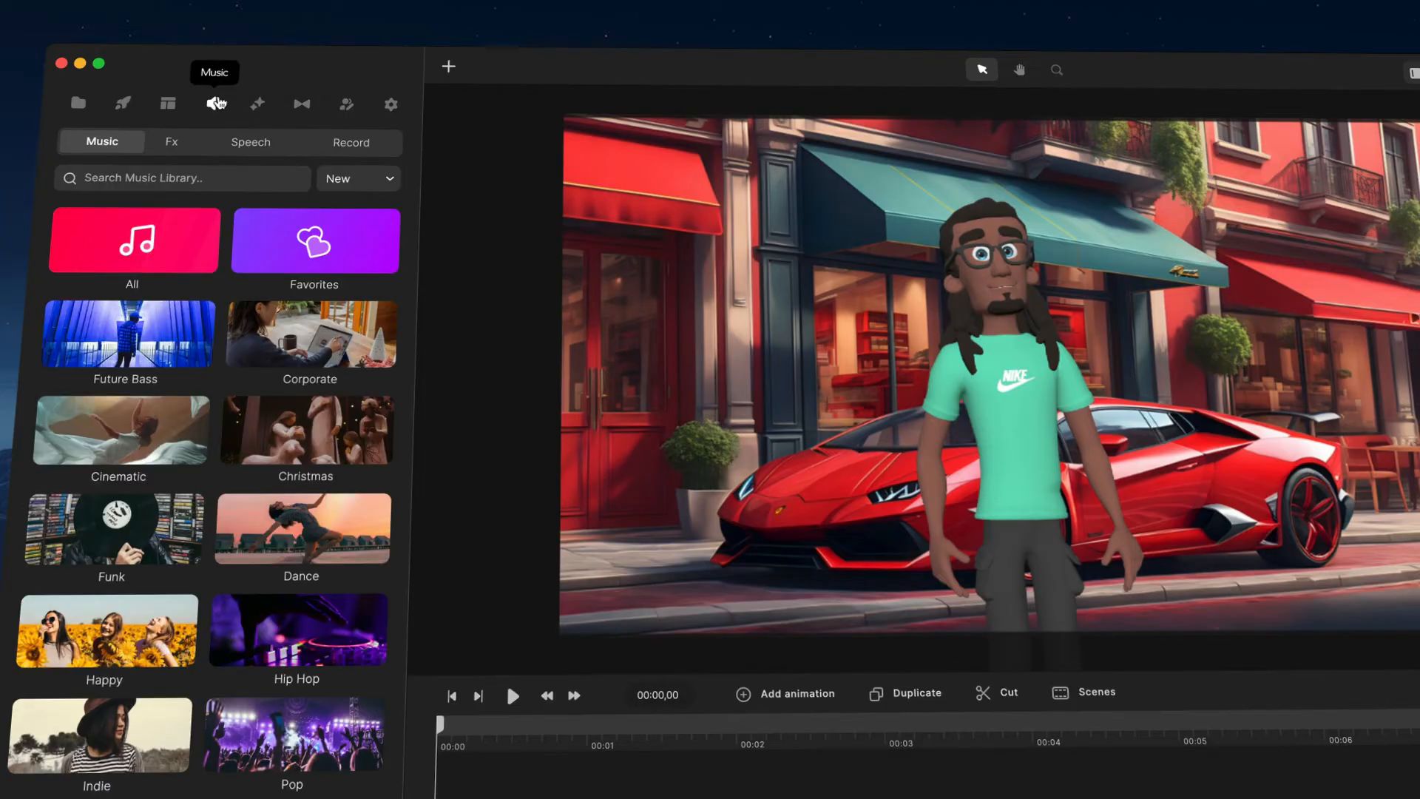
{"action": "left_click", "coordinate": [267, 143]}
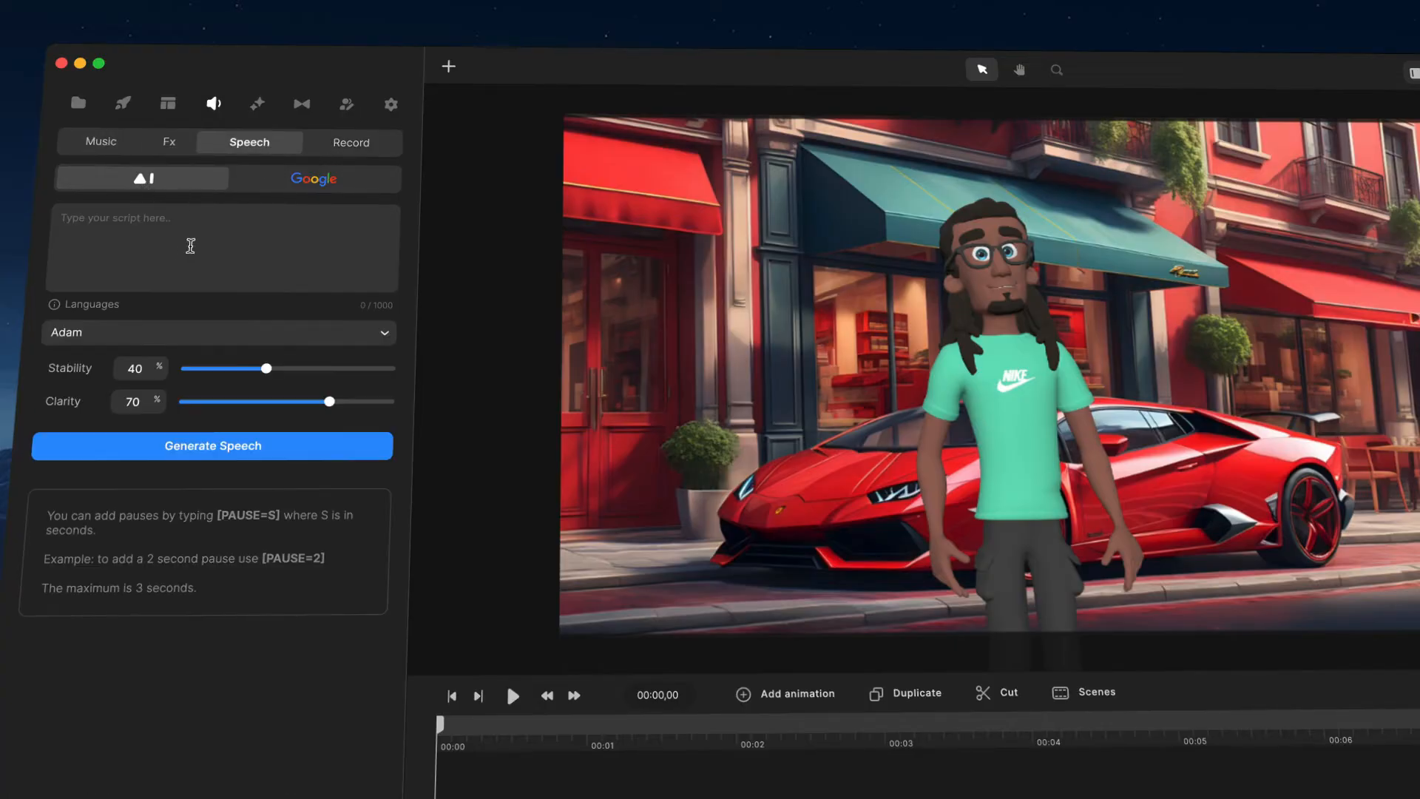
{"action": "left_click", "coordinate": [384, 331]}
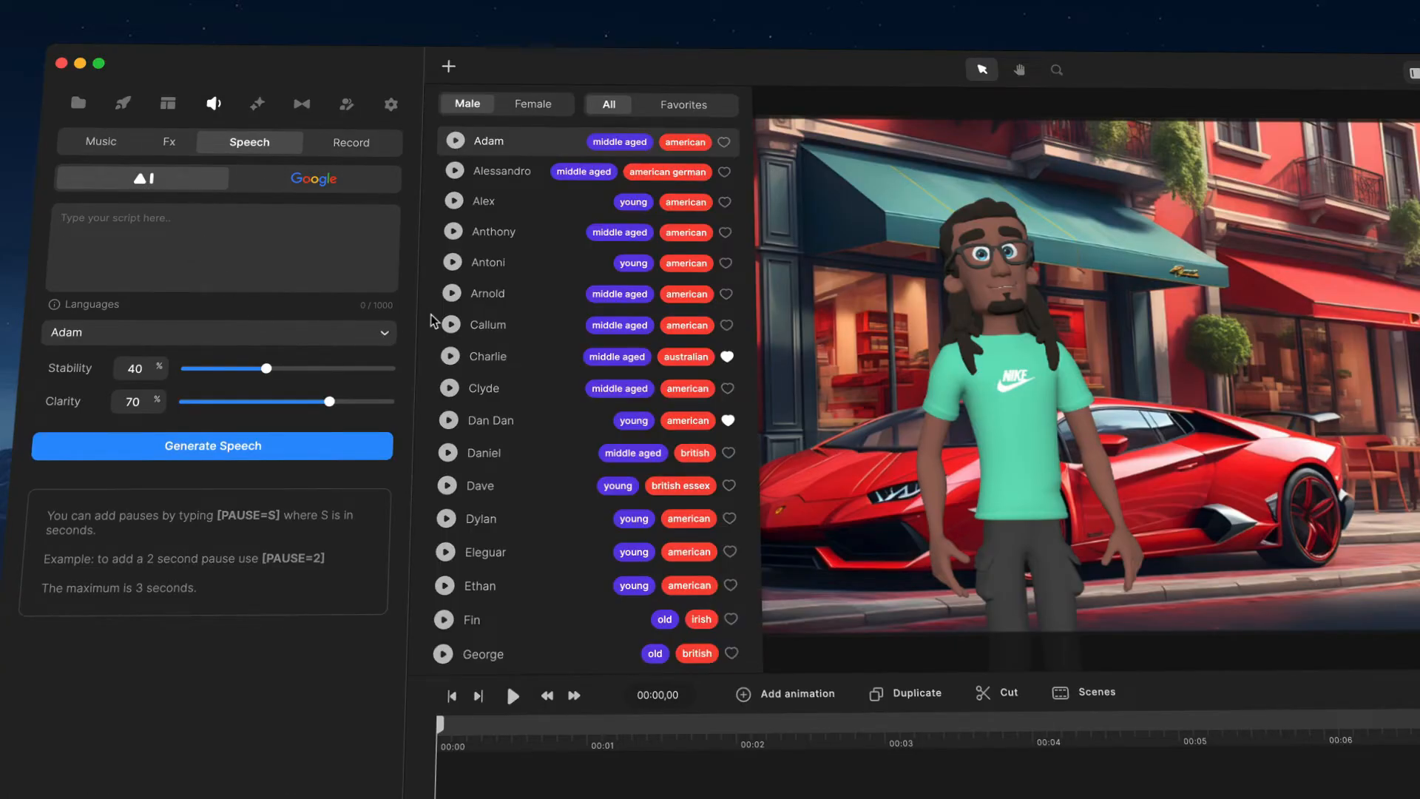
{"action": "left_click", "coordinate": [449, 389]}
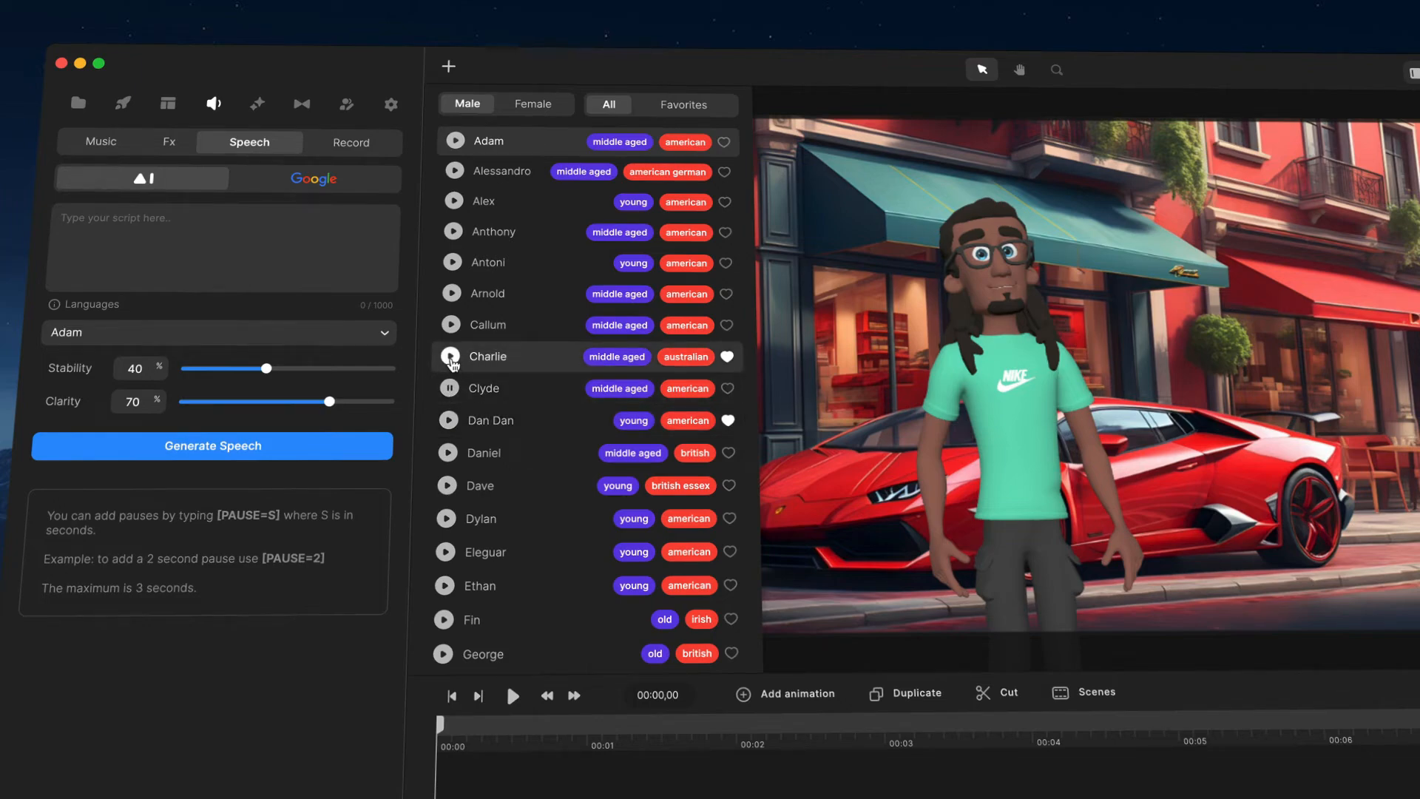
{"action": "scroll", "coordinate": [453, 362], "scroll_direction": "down", "scroll_amount": 5}
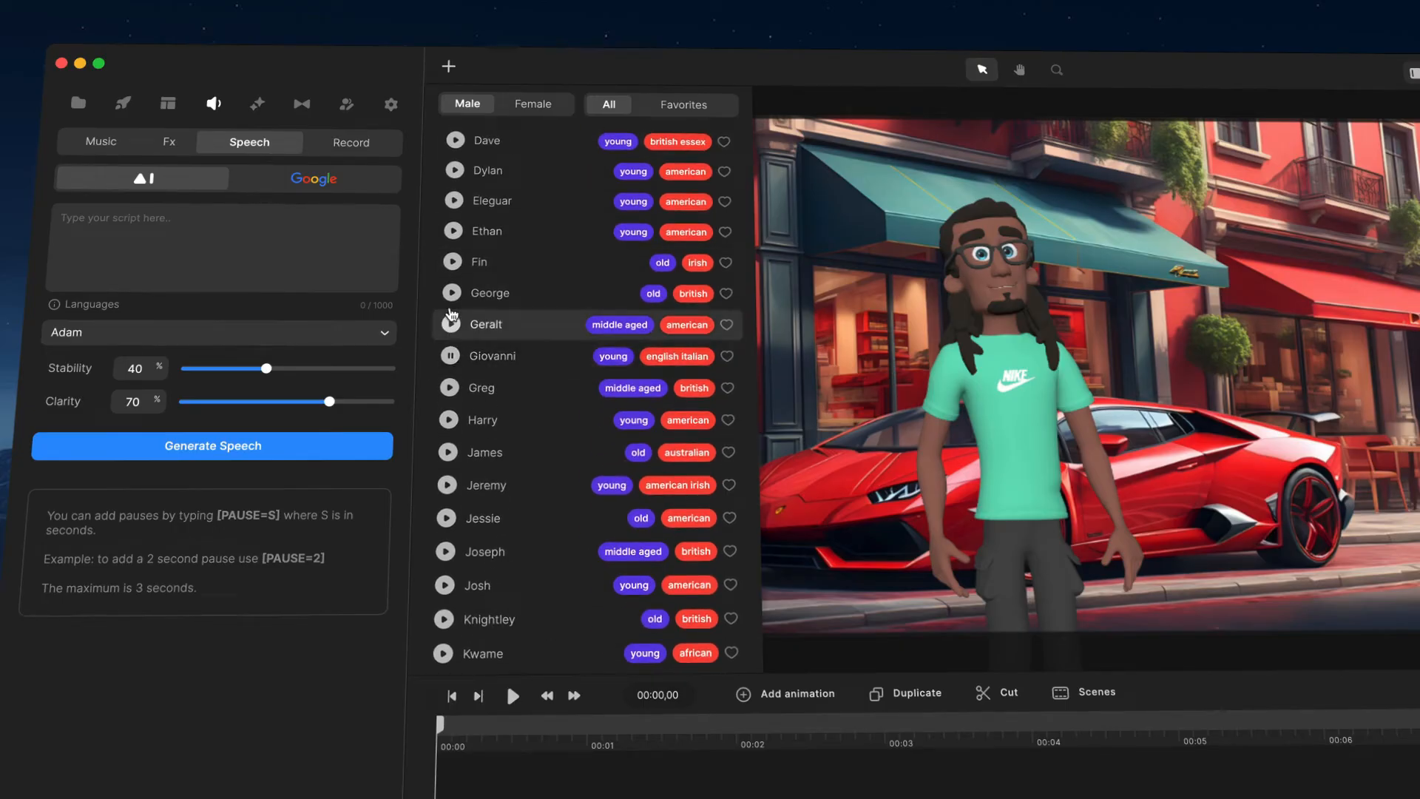
{"action": "left_click", "coordinate": [450, 293]}
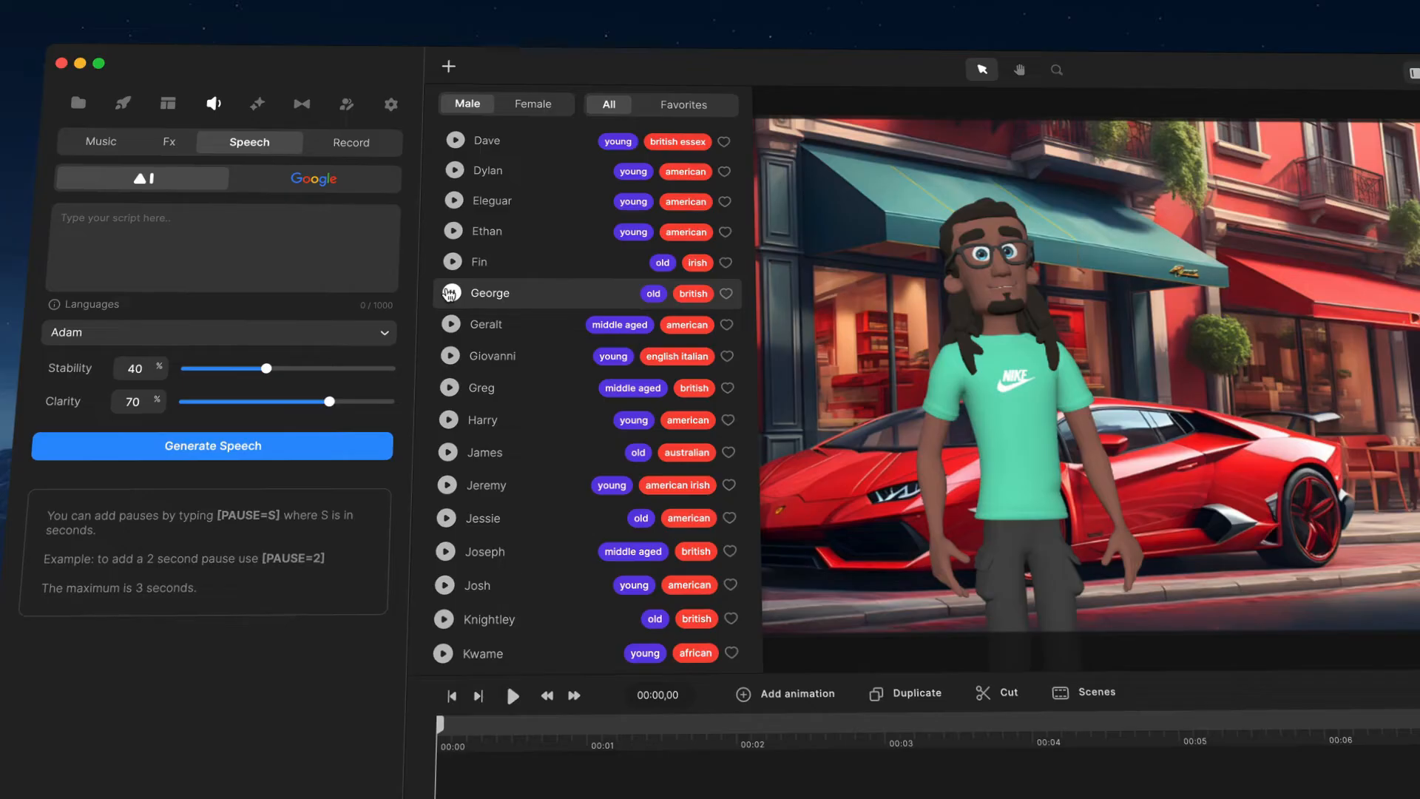
{"action": "scroll", "coordinate": [450, 294], "scroll_direction": "up", "scroll_amount": 5}
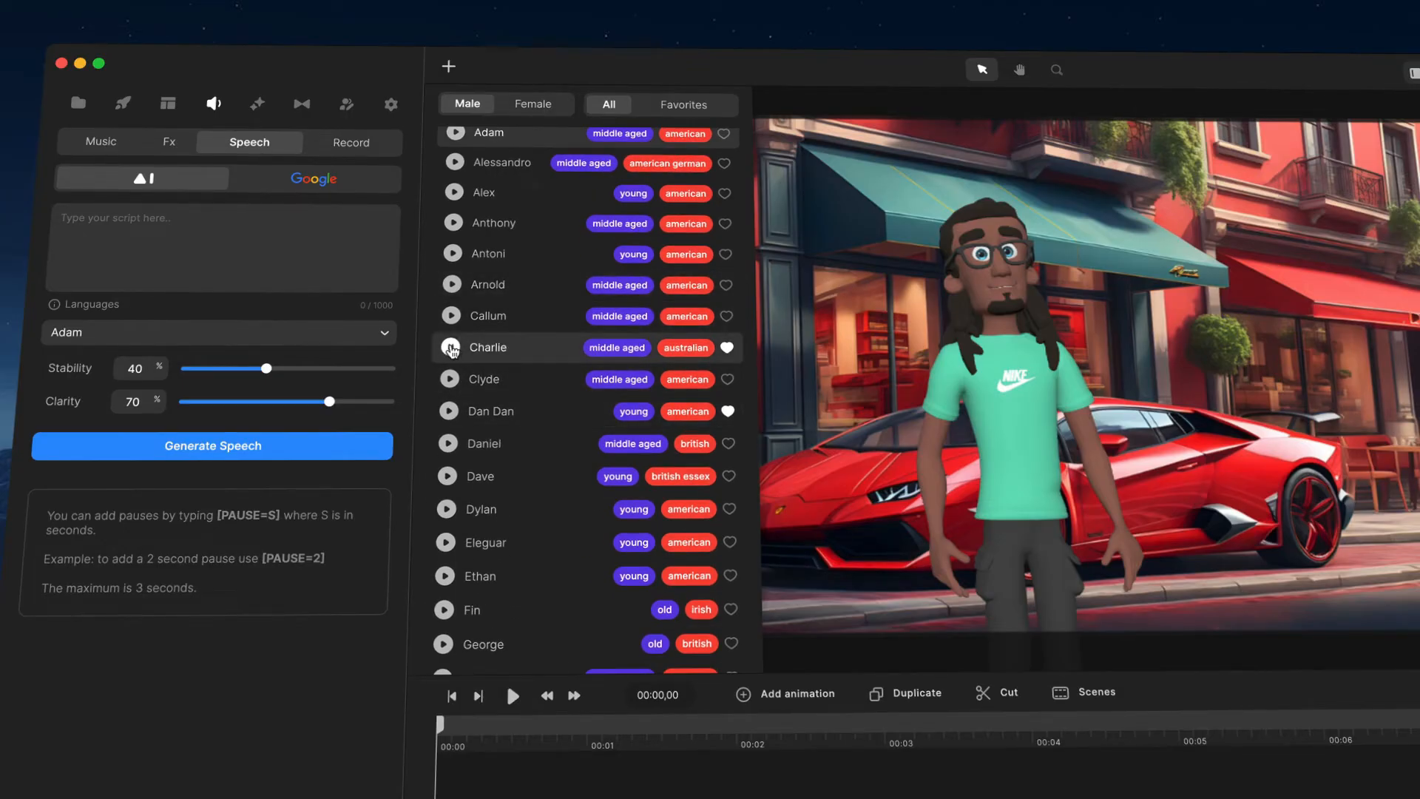
{"action": "left_click", "coordinate": [533, 348]}
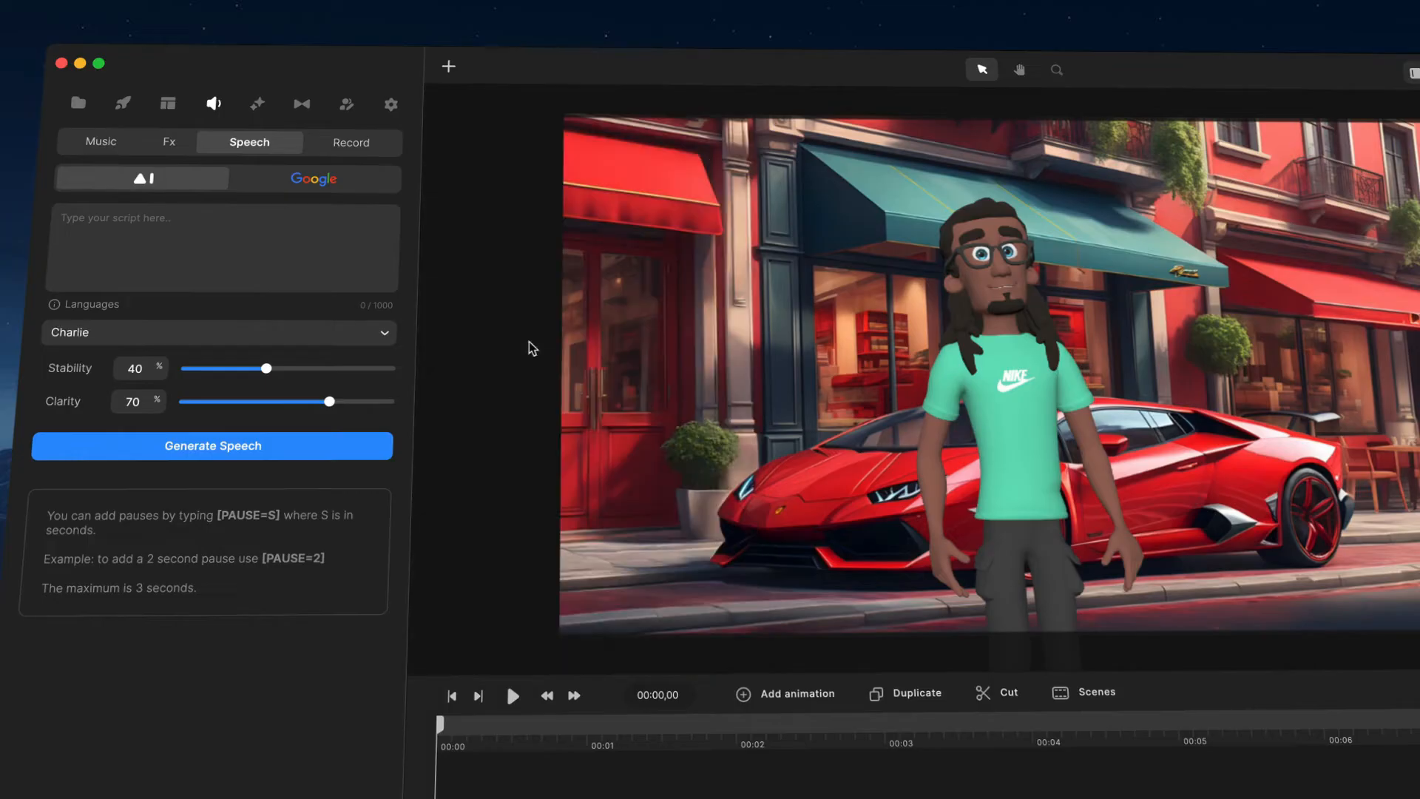
Step: Enter the script "Hey I'm Tom one of the amazing 3d characters in create studio." and generate the speech
{"action": "type", "text": "Hey"}
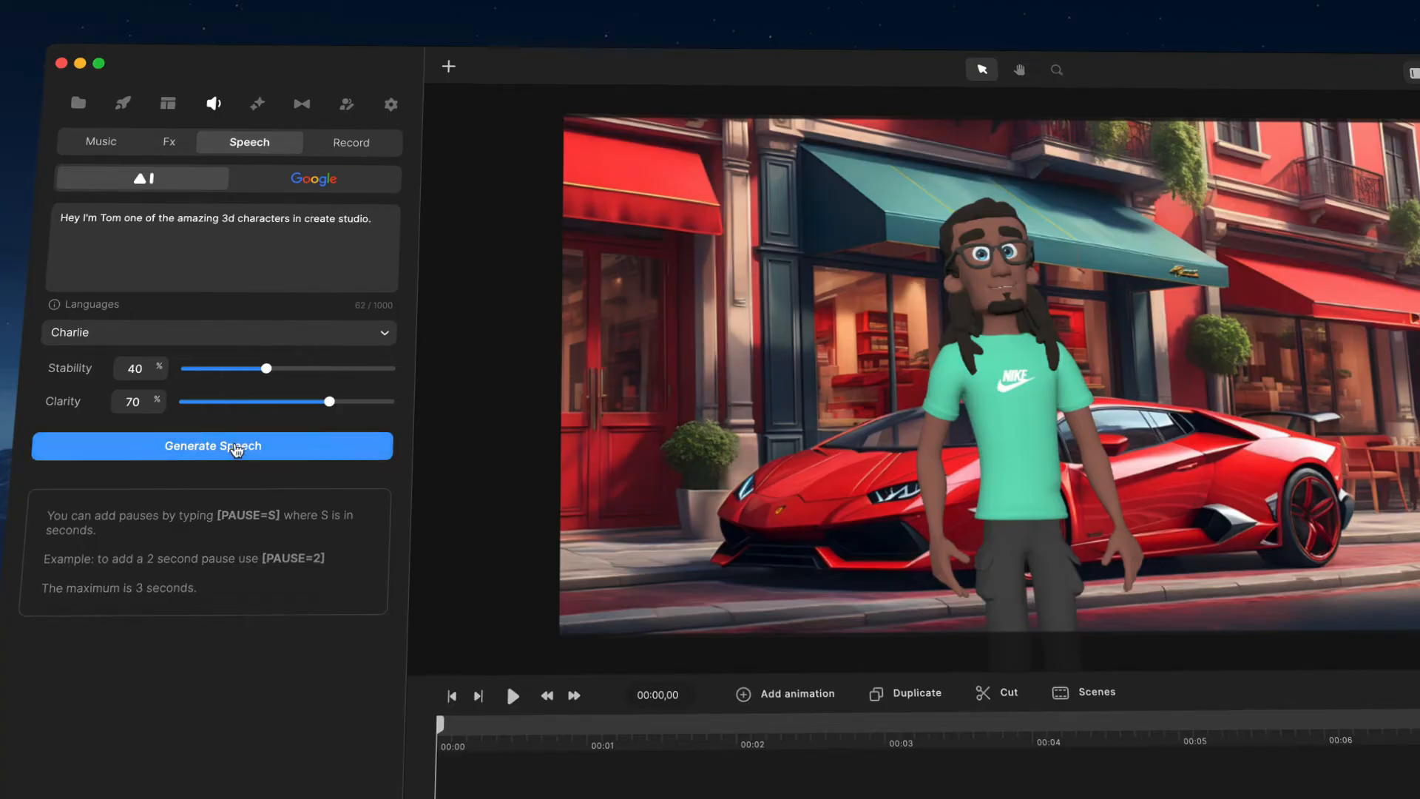
{"action": "left_click", "coordinate": [234, 448]}
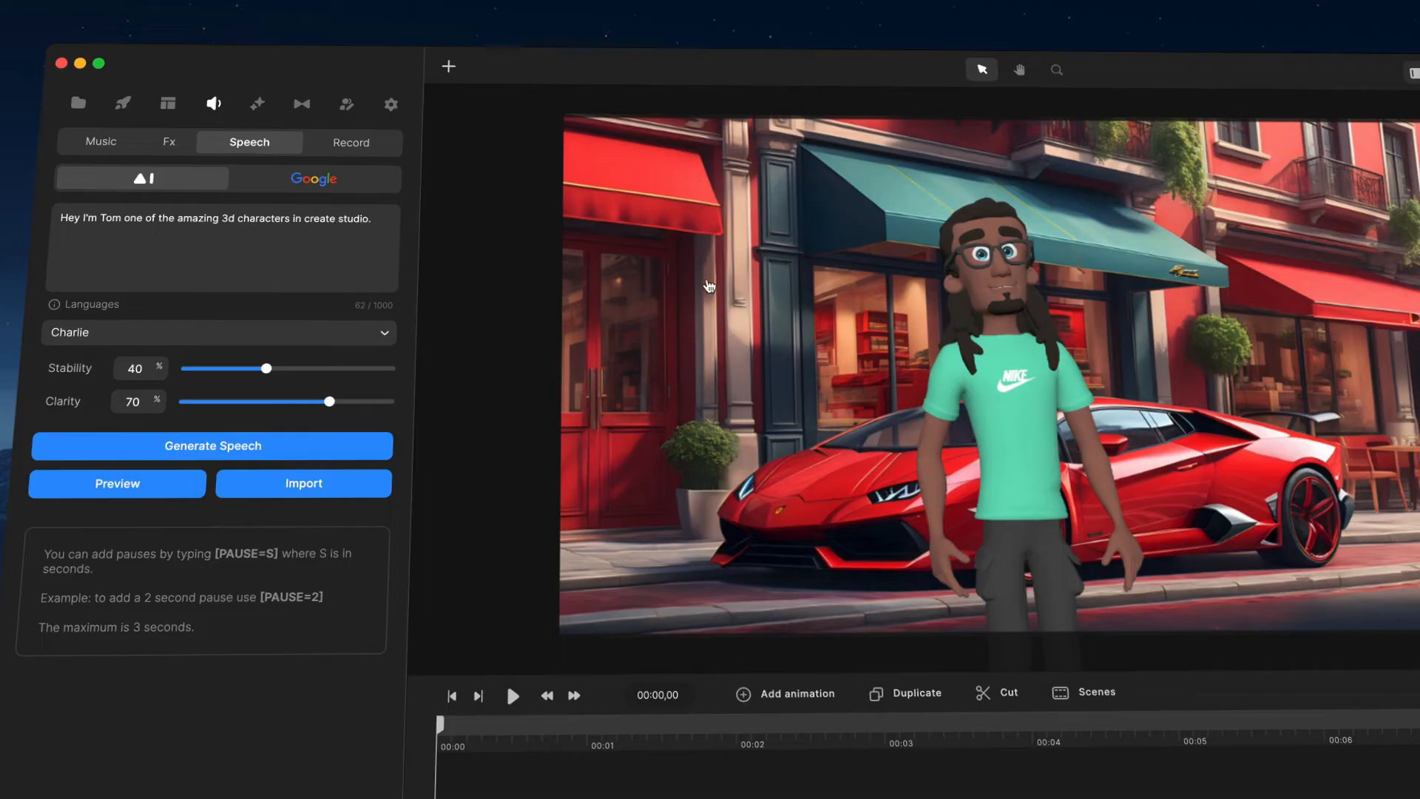
Step: Set Stability to 25%, regenerate the speech and import it
{"action": "left_click_drag", "start_coordinate": [271, 371], "coordinate": [236, 368]}
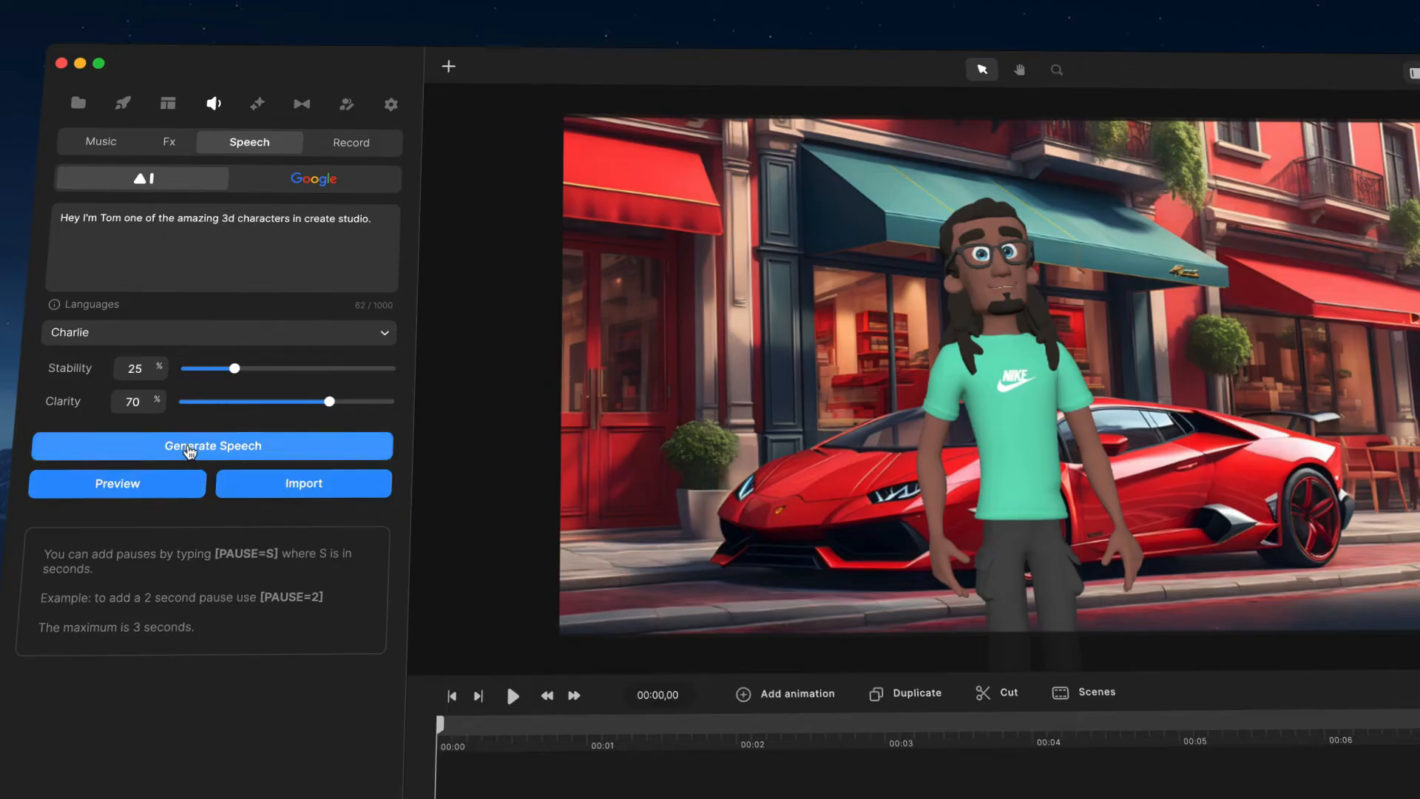
{"action": "left_click", "coordinate": [190, 449]}
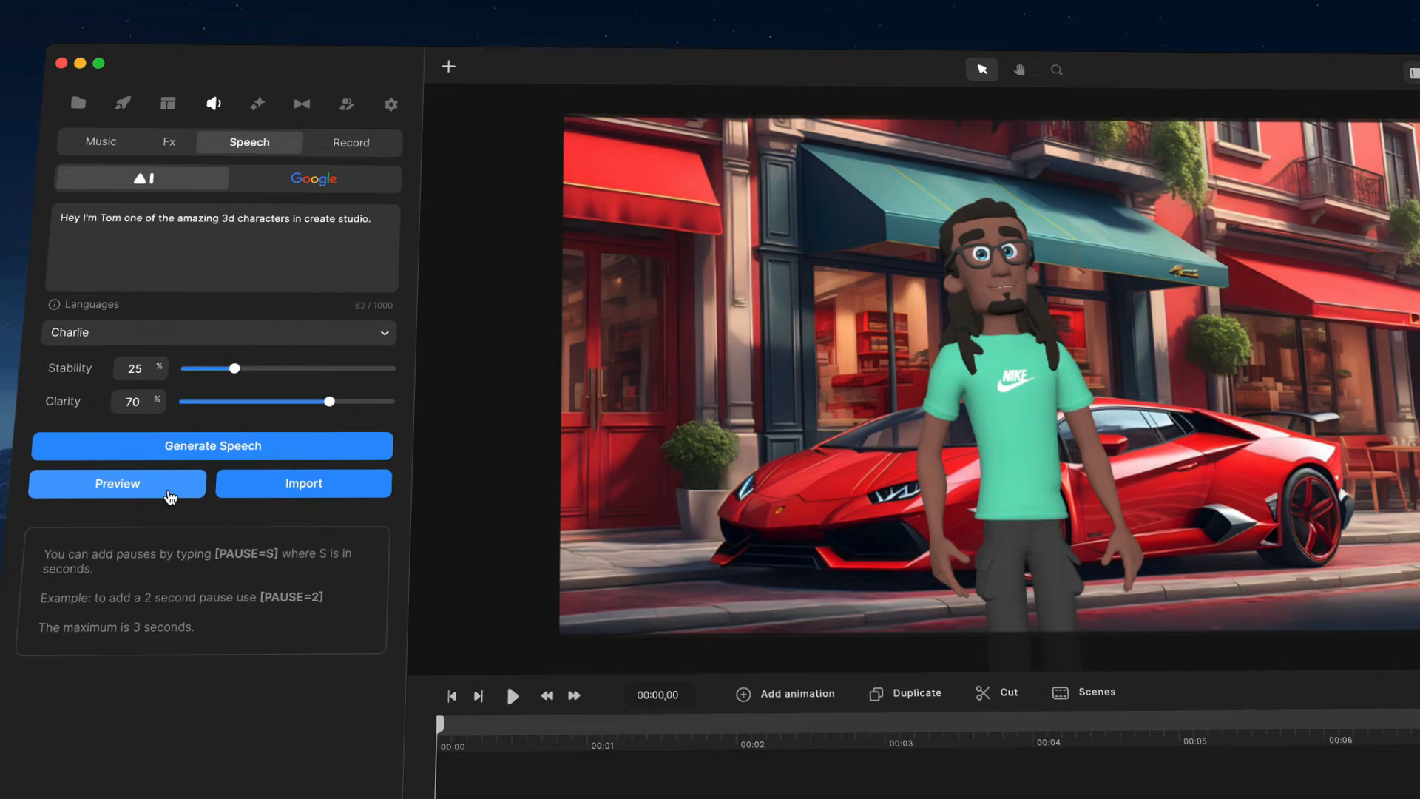
{"action": "left_click", "coordinate": [320, 494]}
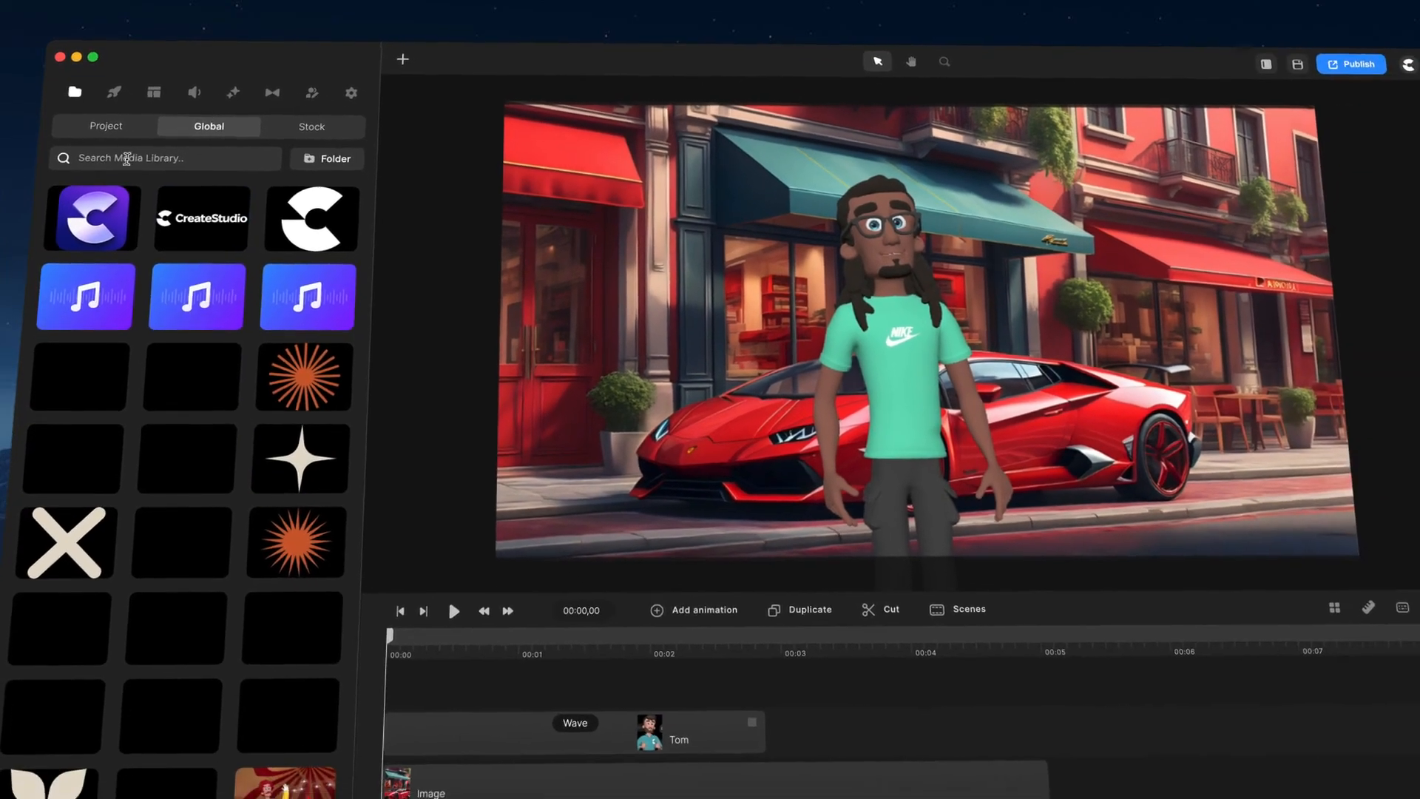
Step: Add the imported Text to Speech audio to the timeline and play it back
{"action": "left_click", "coordinate": [106, 126]}
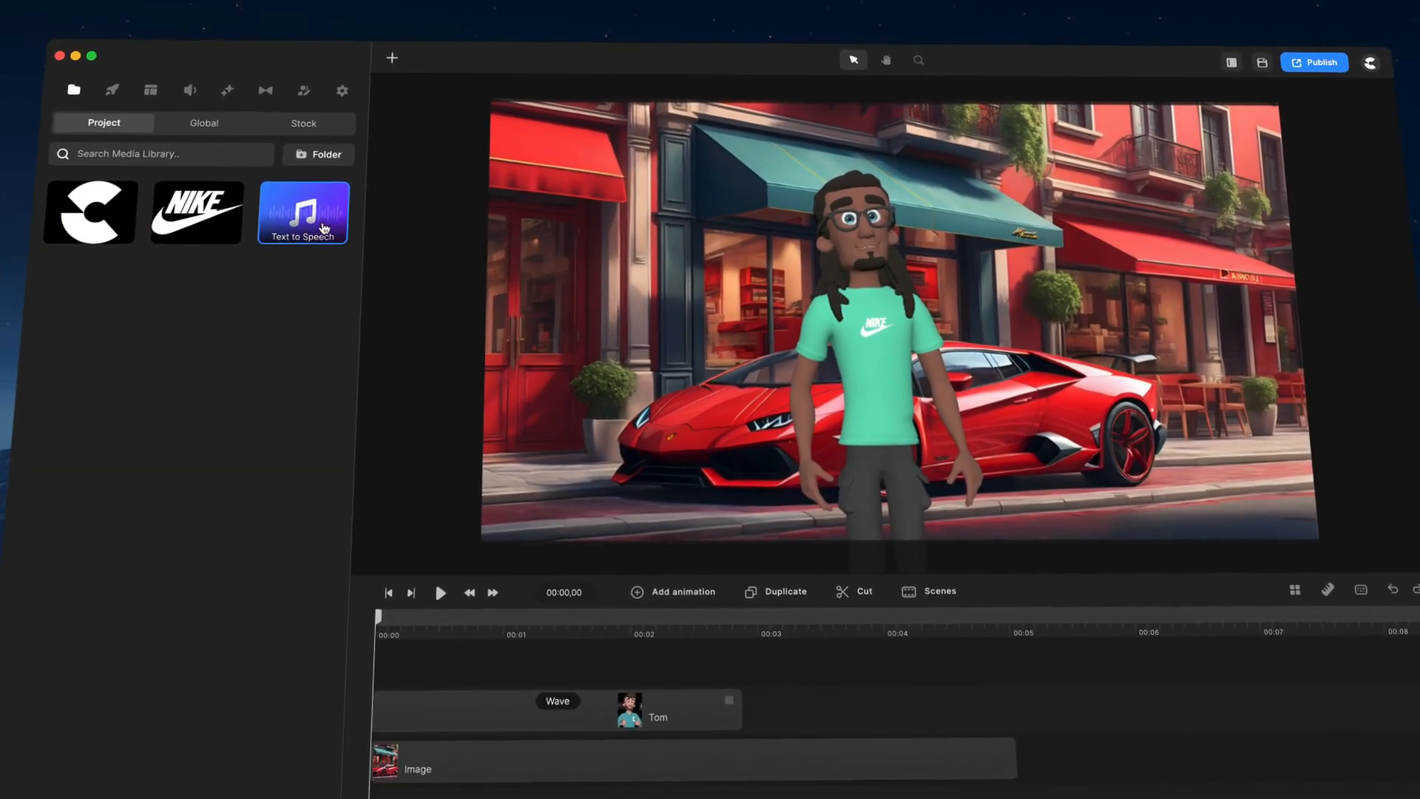
{"action": "left_click_drag", "start_coordinate": [304, 216], "coordinate": [418, 668]}
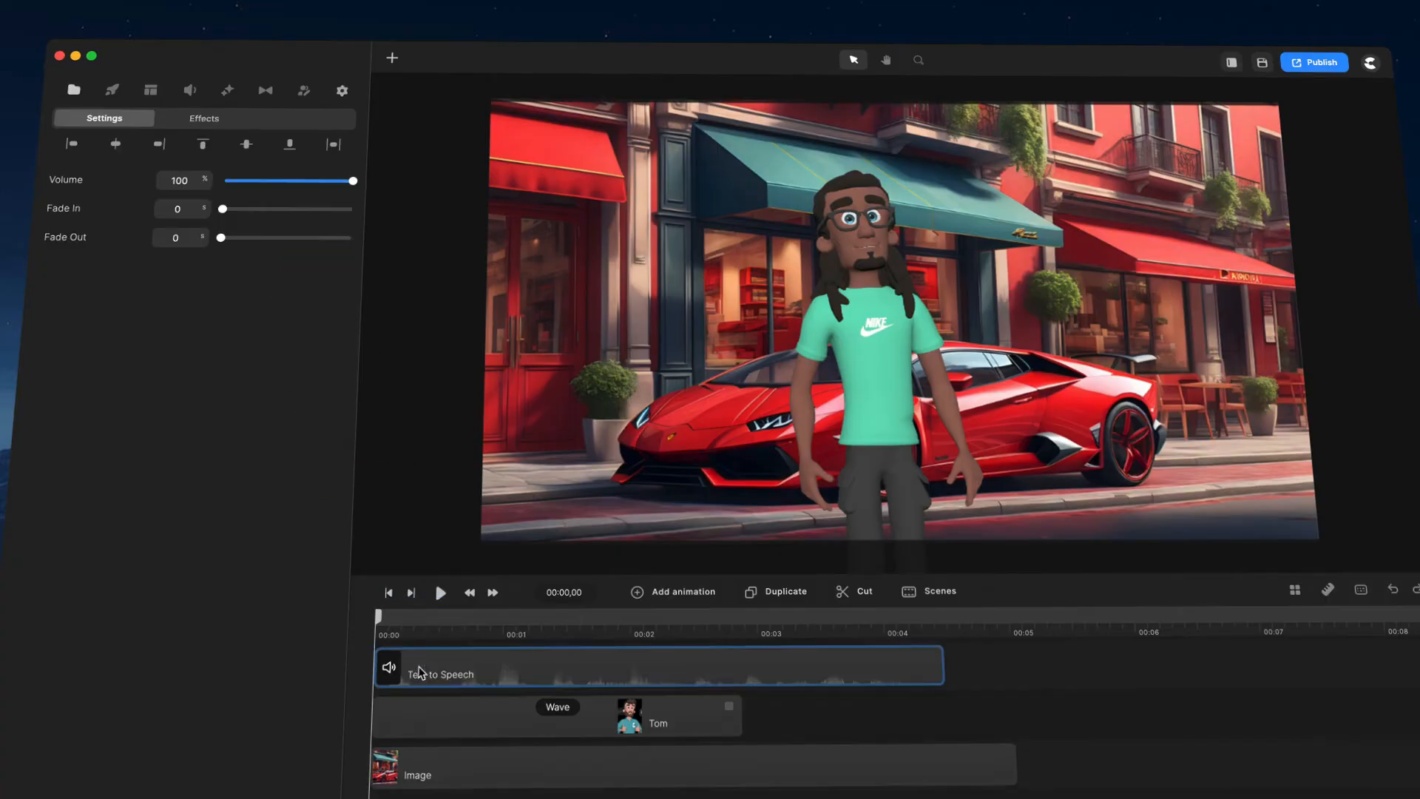
{"action": "left_click", "coordinate": [441, 593]}
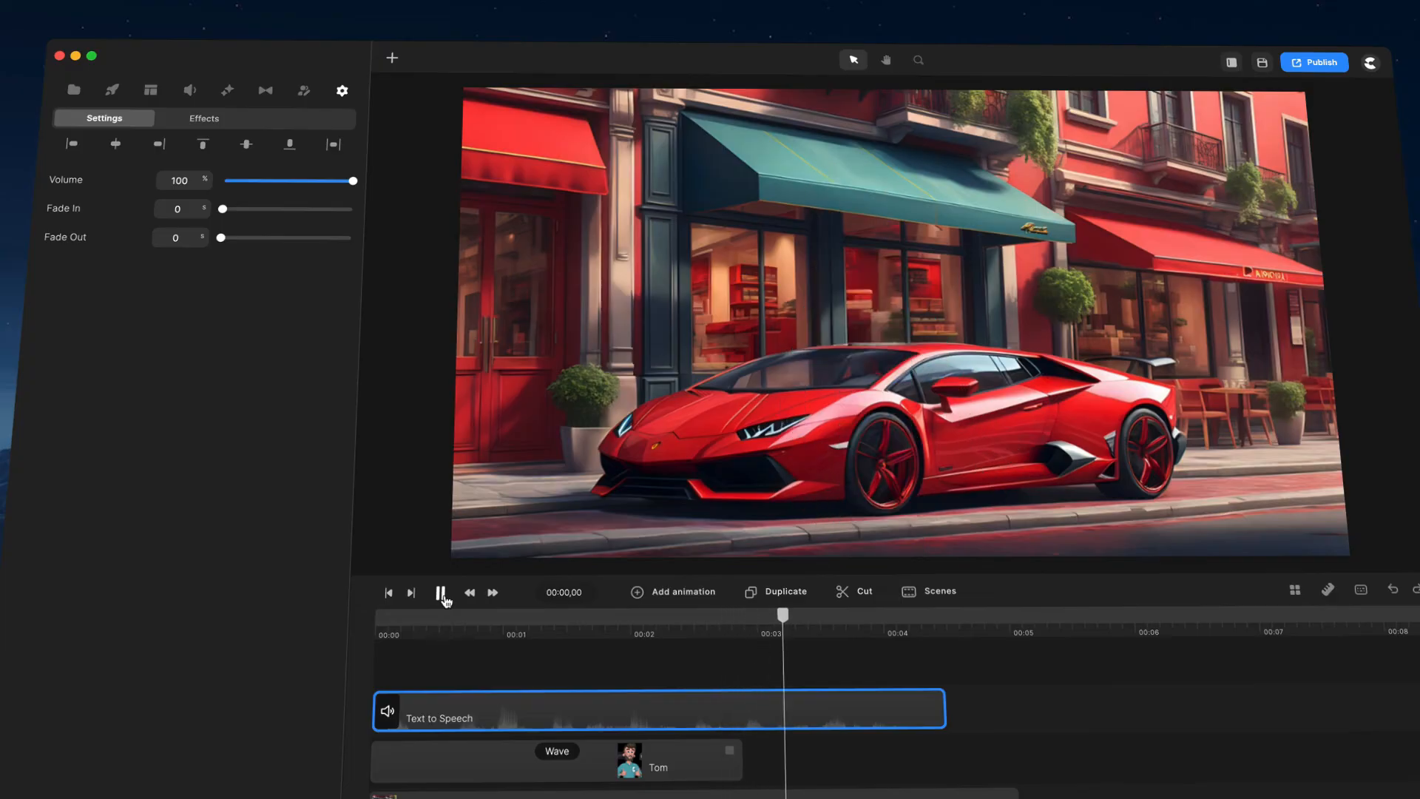
{"action": "left_click", "coordinate": [441, 592]}
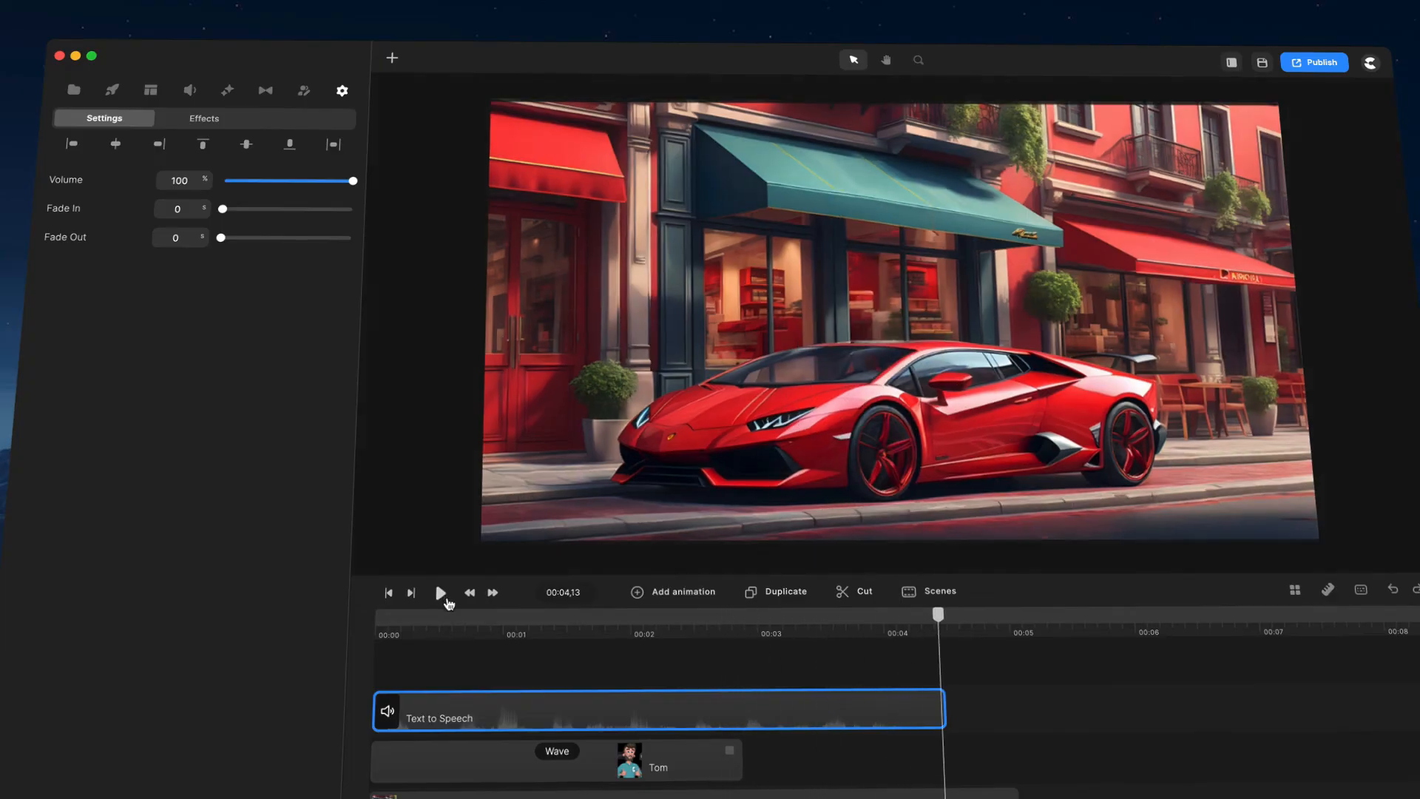
Step: Add a Thumbs Up action after Wave on the character's clip
{"action": "left_click", "coordinate": [657, 762]}
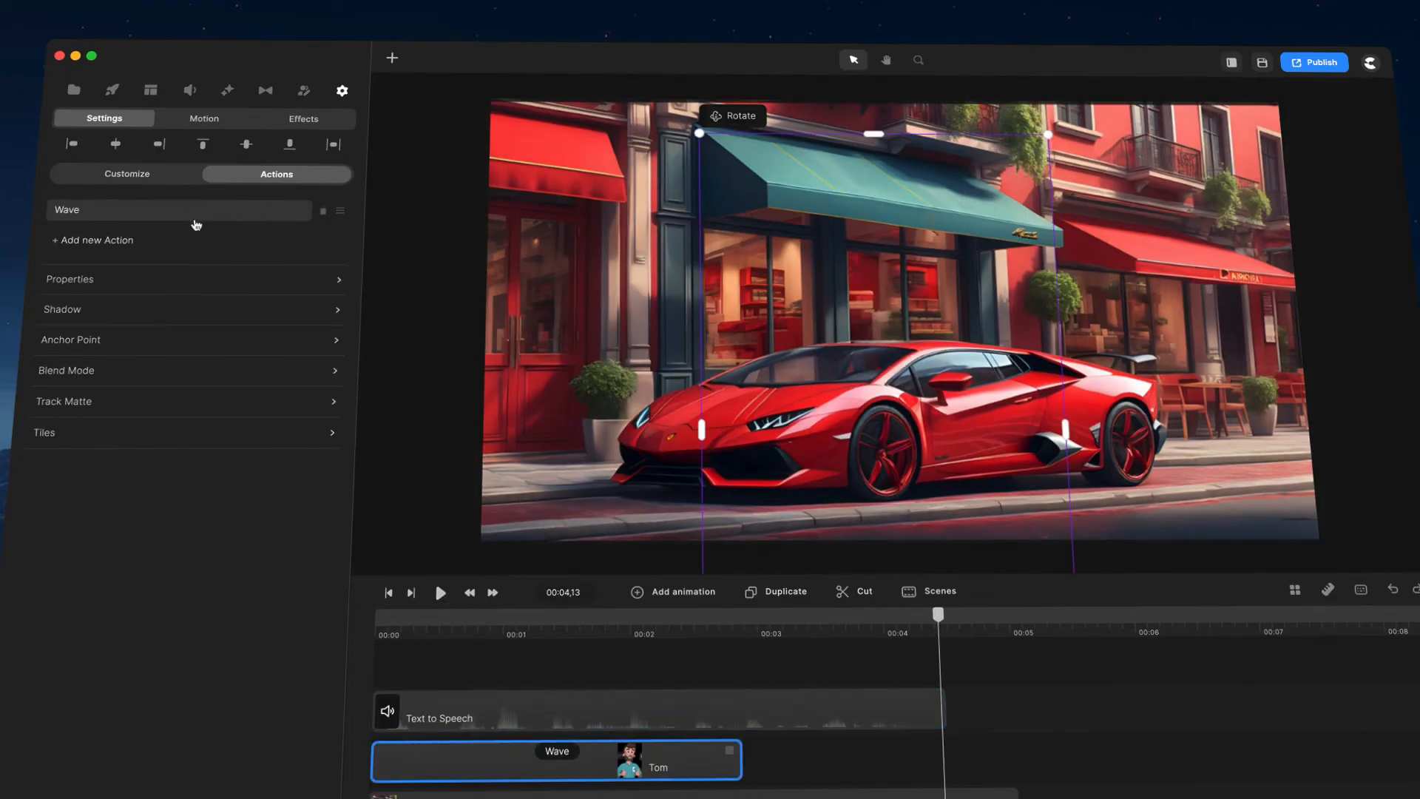
{"action": "left_click", "coordinate": [101, 242]}
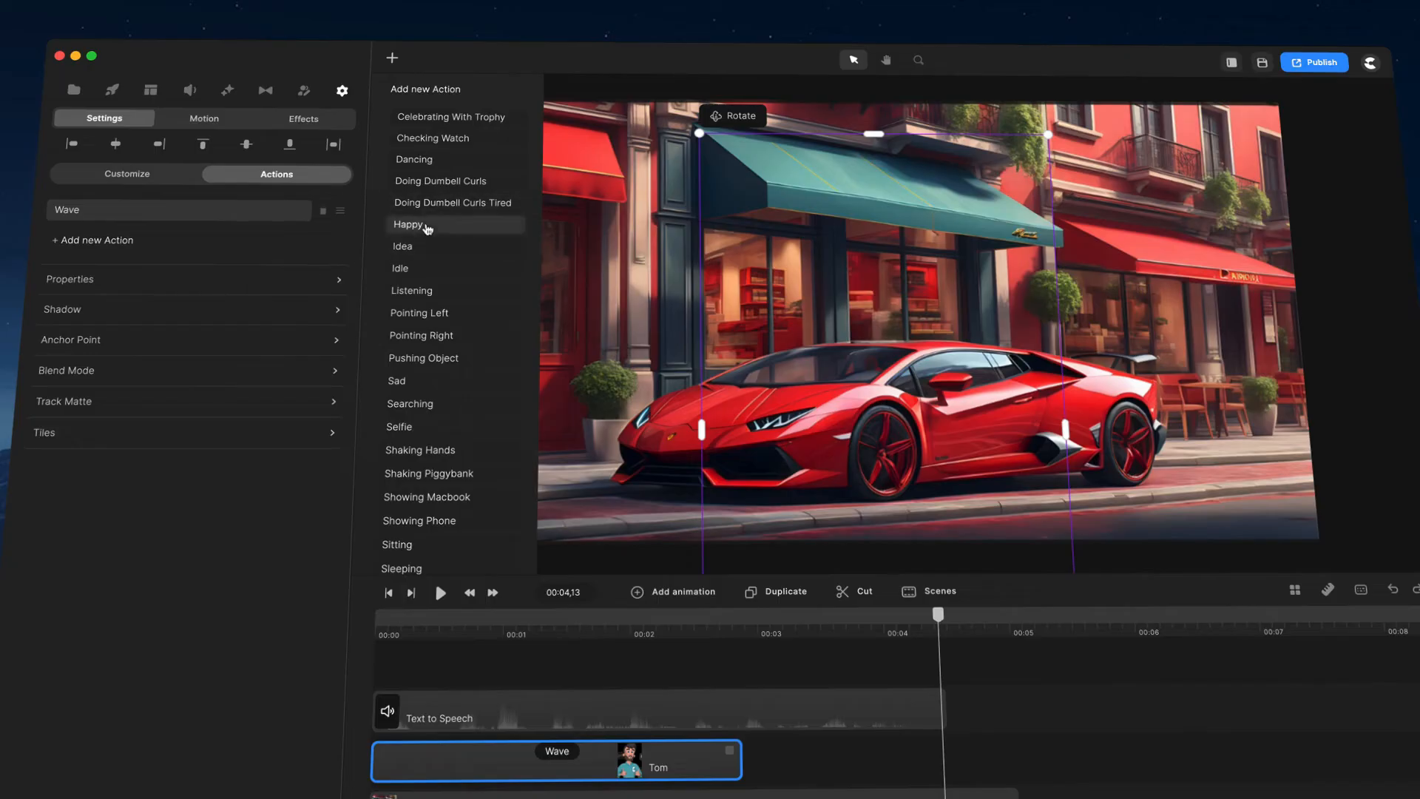
{"action": "scroll", "coordinate": [429, 240], "scroll_direction": "down", "scroll_amount": 5}
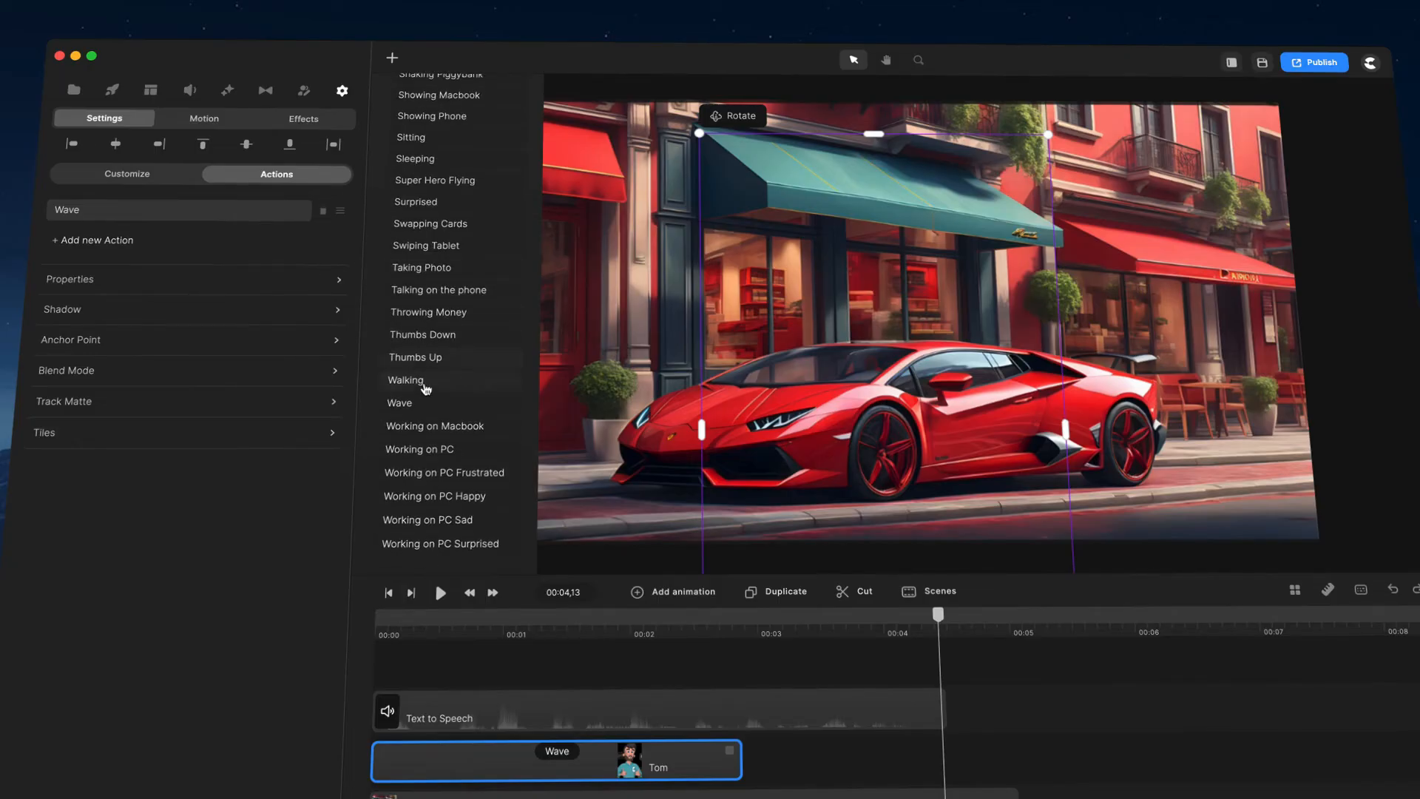
{"action": "left_click", "coordinate": [422, 357]}
{"action": "left_click", "coordinate": [821, 615]}
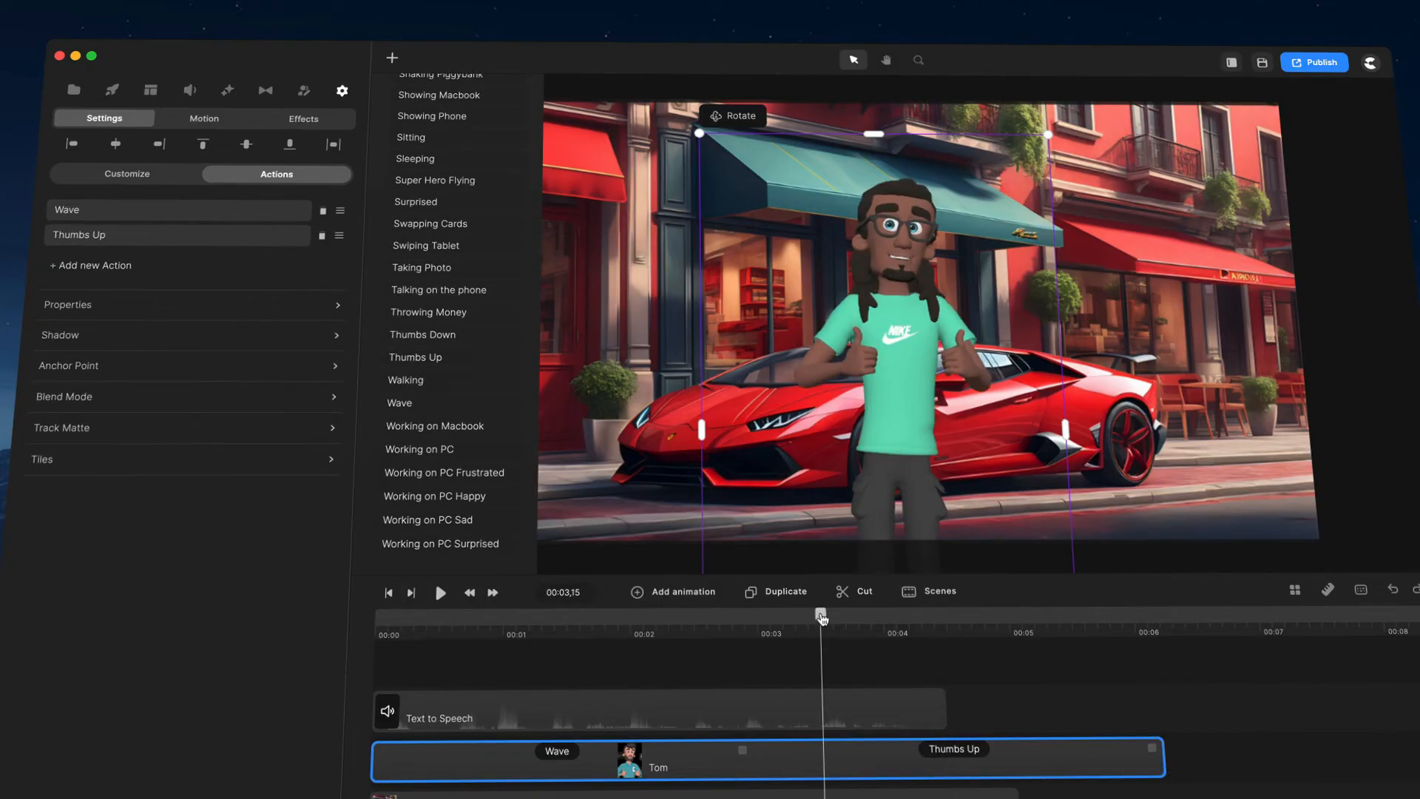
Step: Move the Text to Speech clip so it starts slightly later on the timeline
{"action": "left_click_drag", "start_coordinate": [820, 615], "coordinate": [470, 615]}
{"action": "left_click", "coordinate": [530, 703]}
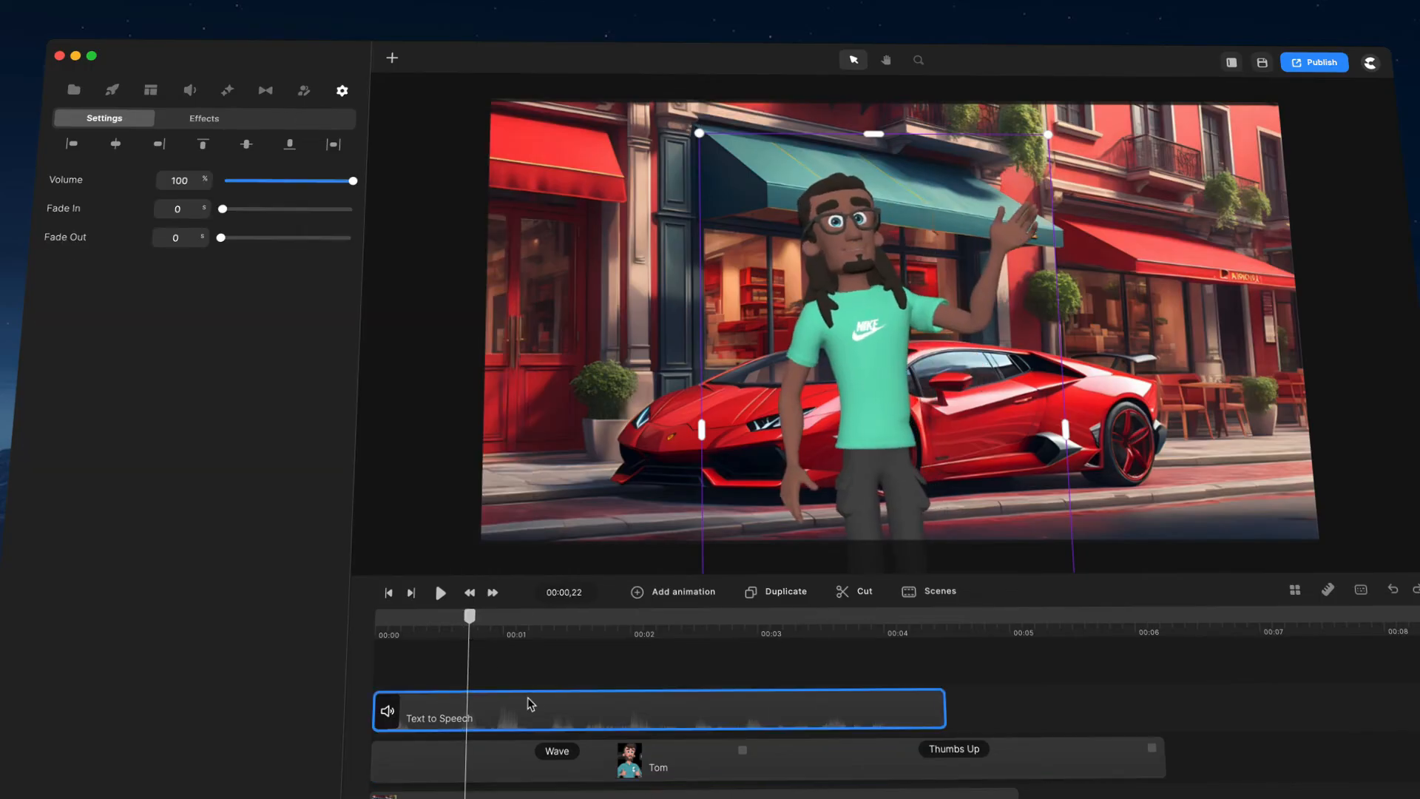
{"action": "right_click", "coordinate": [525, 709]}
{"action": "left_click", "coordinate": [487, 674]}
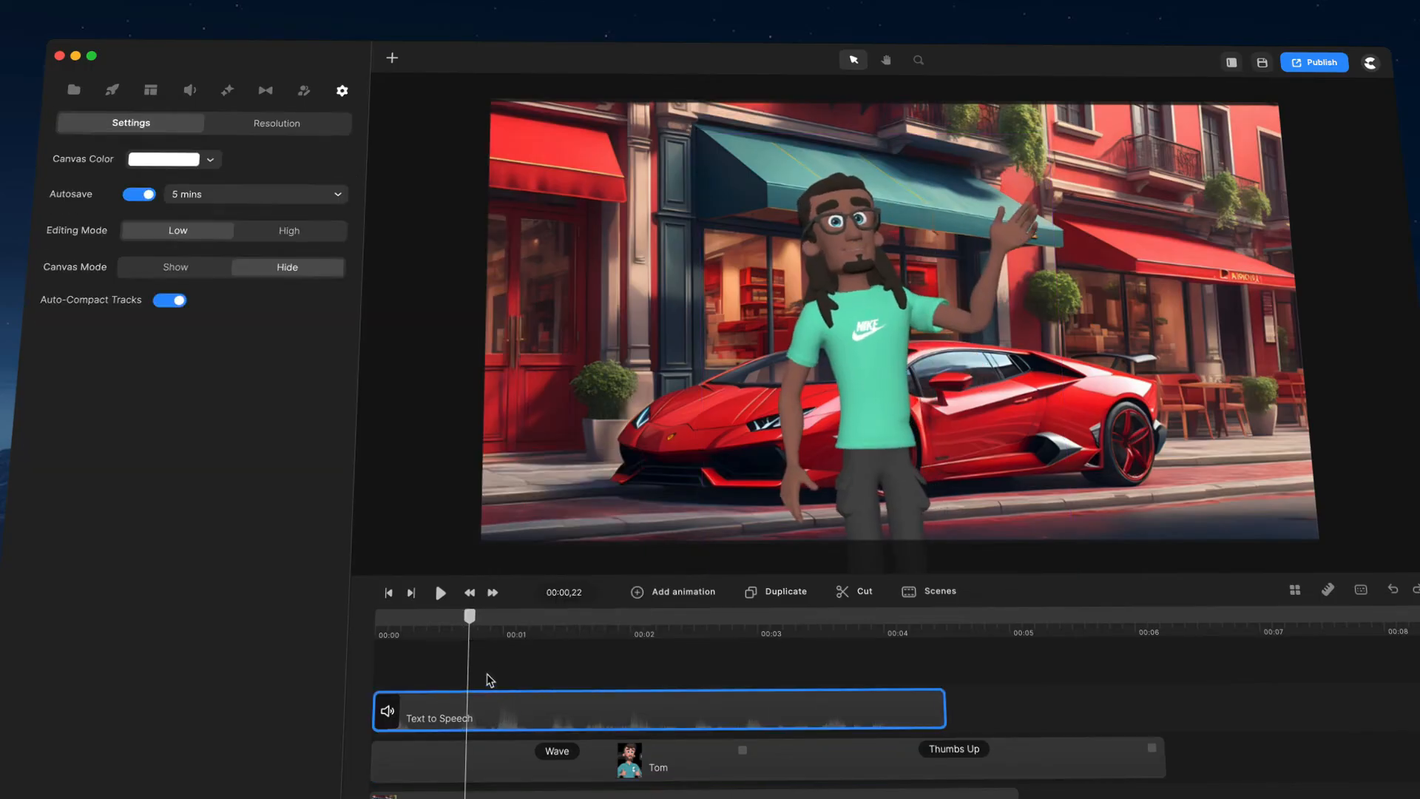
{"action": "left_click", "coordinate": [495, 715]}
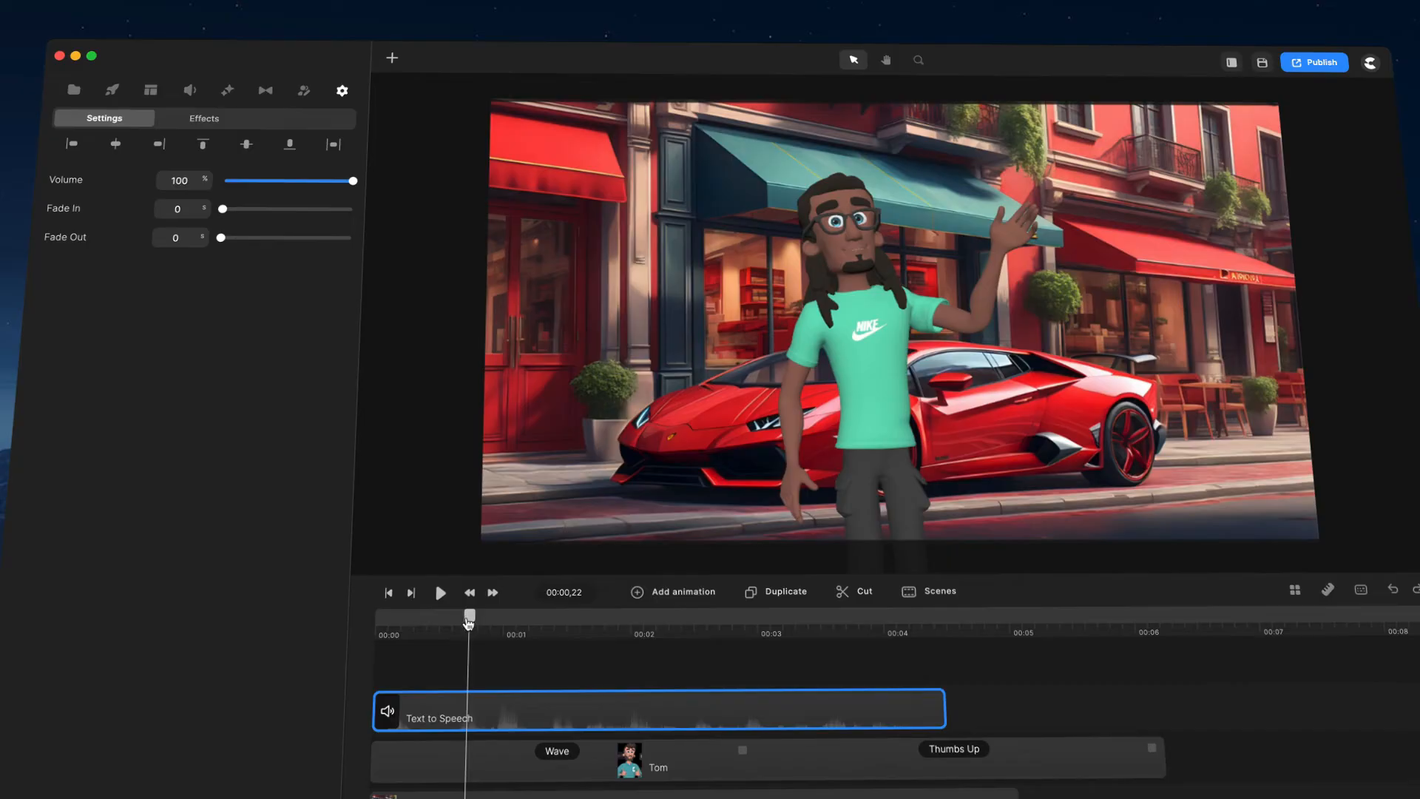
{"action": "left_click_drag", "start_coordinate": [468, 622], "coordinate": [532, 643]}
{"action": "left_click_drag", "start_coordinate": [412, 714], "coordinate": [1203, 717]}
{"action": "right_click", "coordinate": [1203, 717]}
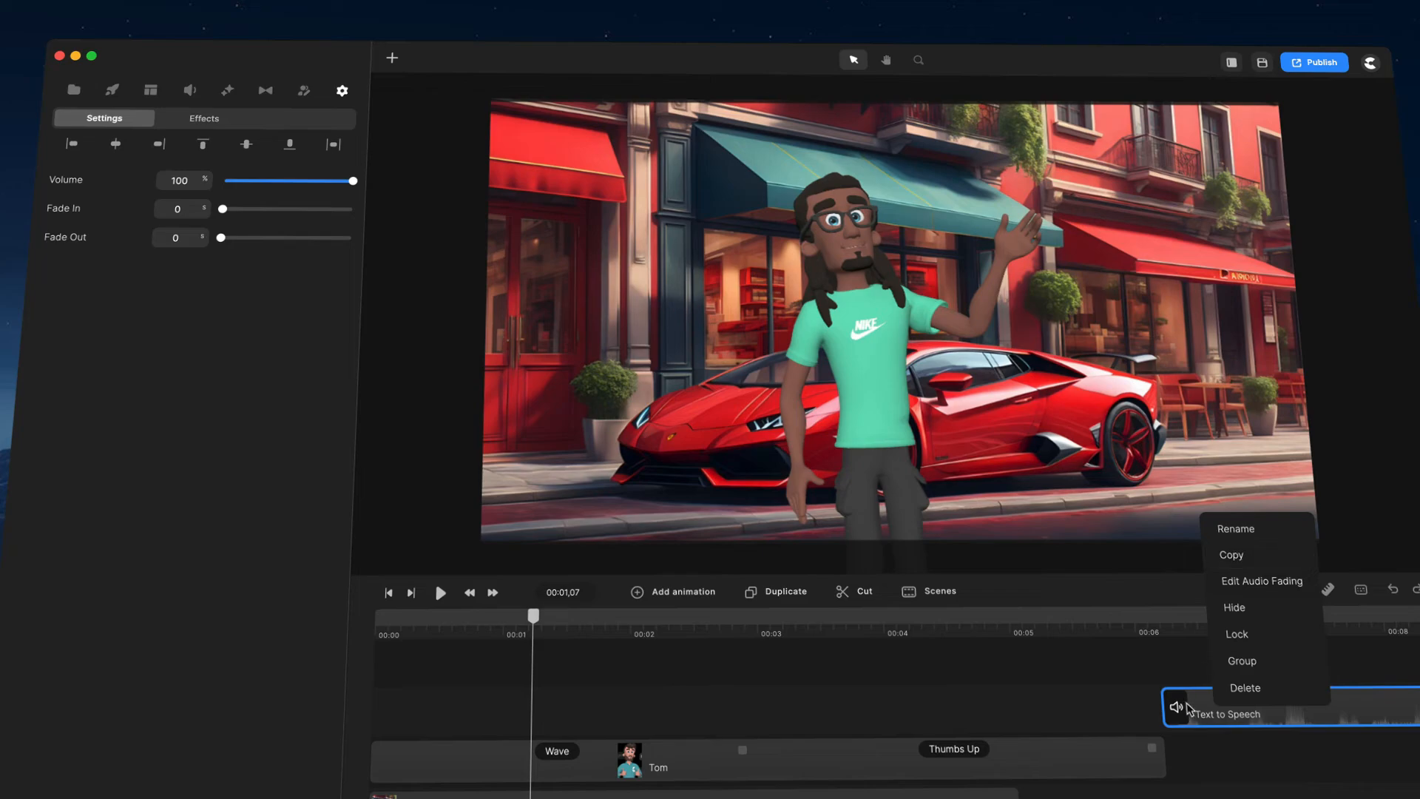
{"action": "left_click", "coordinate": [1188, 709]}
{"action": "left_click_drag", "start_coordinate": [1188, 709], "coordinate": [447, 702]}
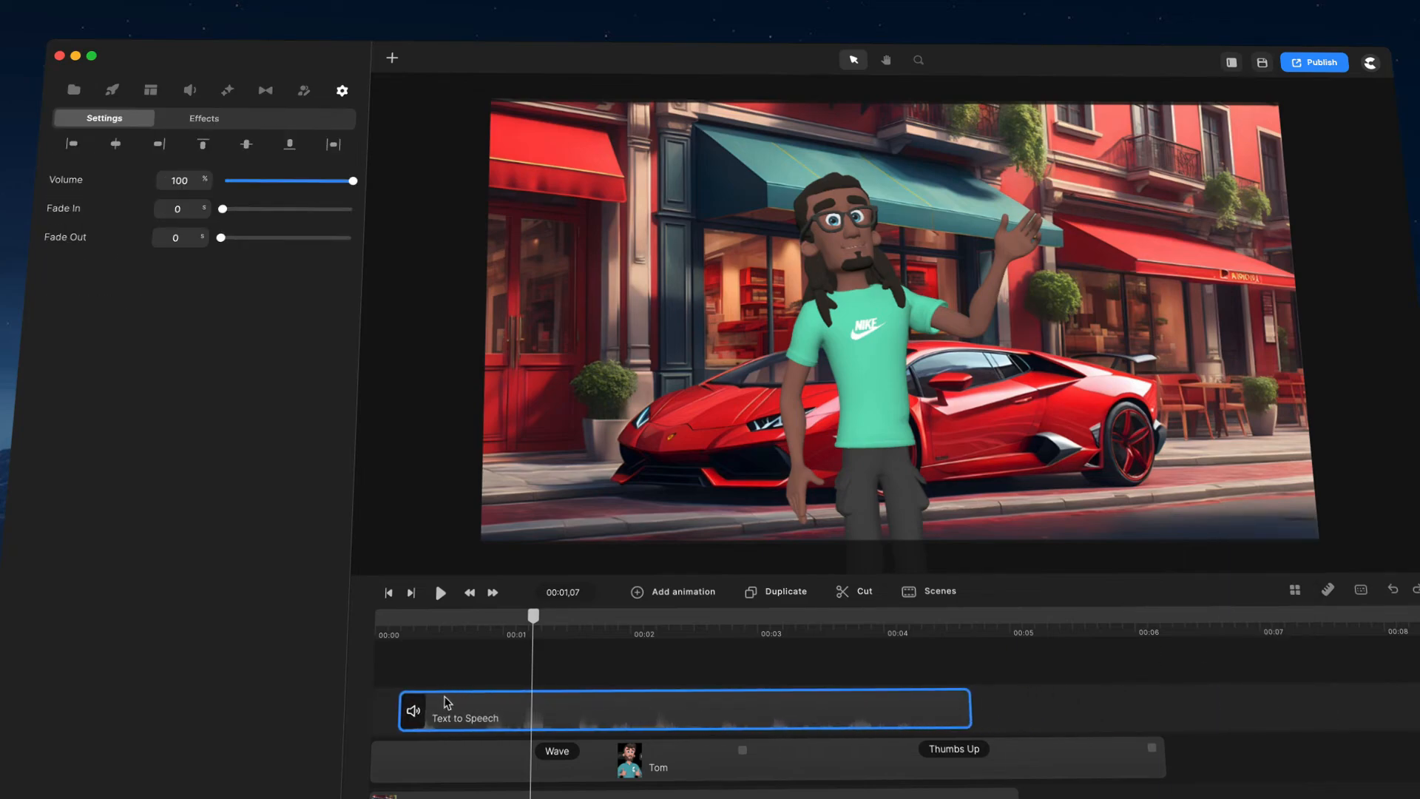
{"action": "left_click_drag", "start_coordinate": [530, 623], "coordinate": [318, 640]}
Step: Lip-sync the speech clip with Tom and play the video from the start
{"action": "right_click", "coordinate": [509, 720]}
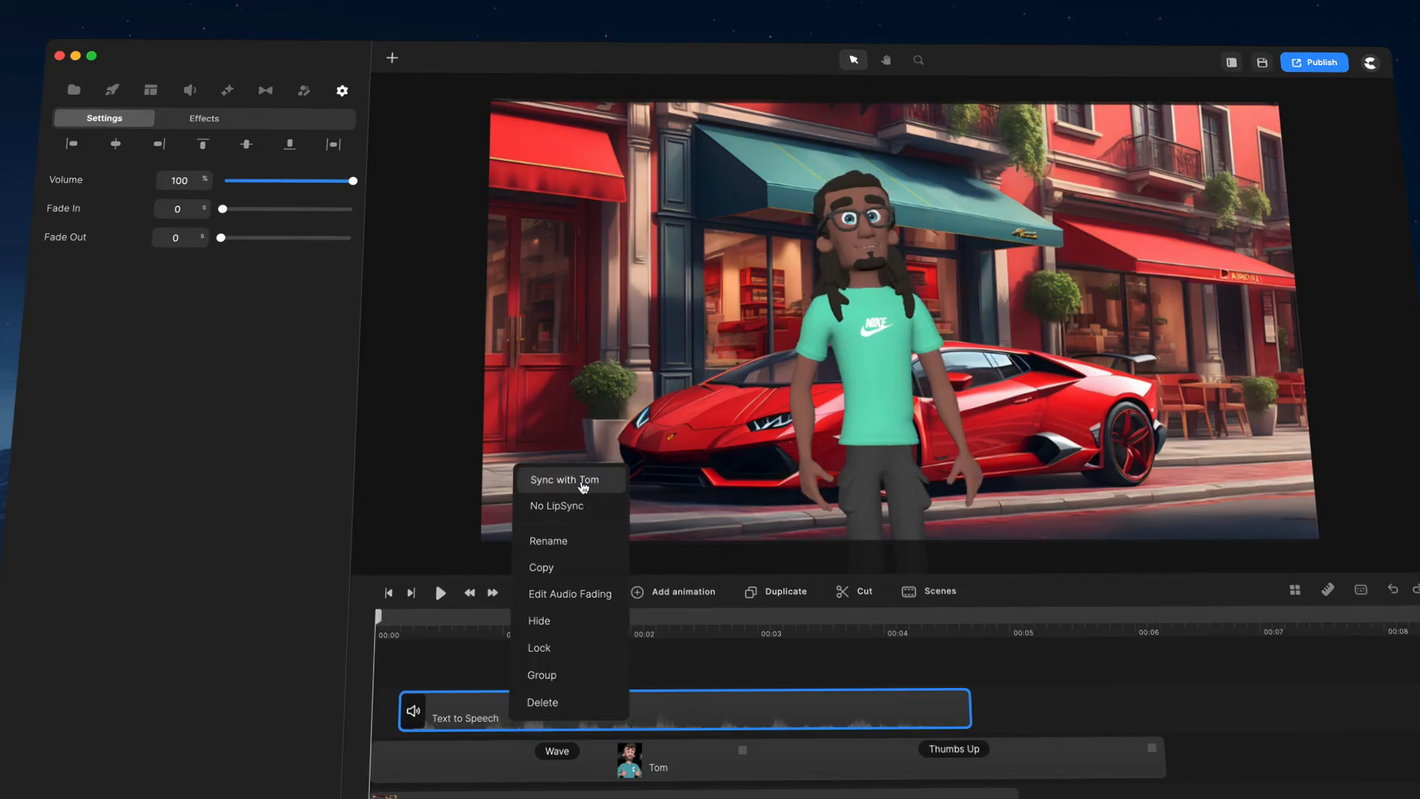
{"action": "left_click", "coordinate": [580, 484]}
{"action": "left_click_drag", "start_coordinate": [379, 622], "coordinate": [273, 608]}
{"action": "left_click", "coordinate": [440, 592]}
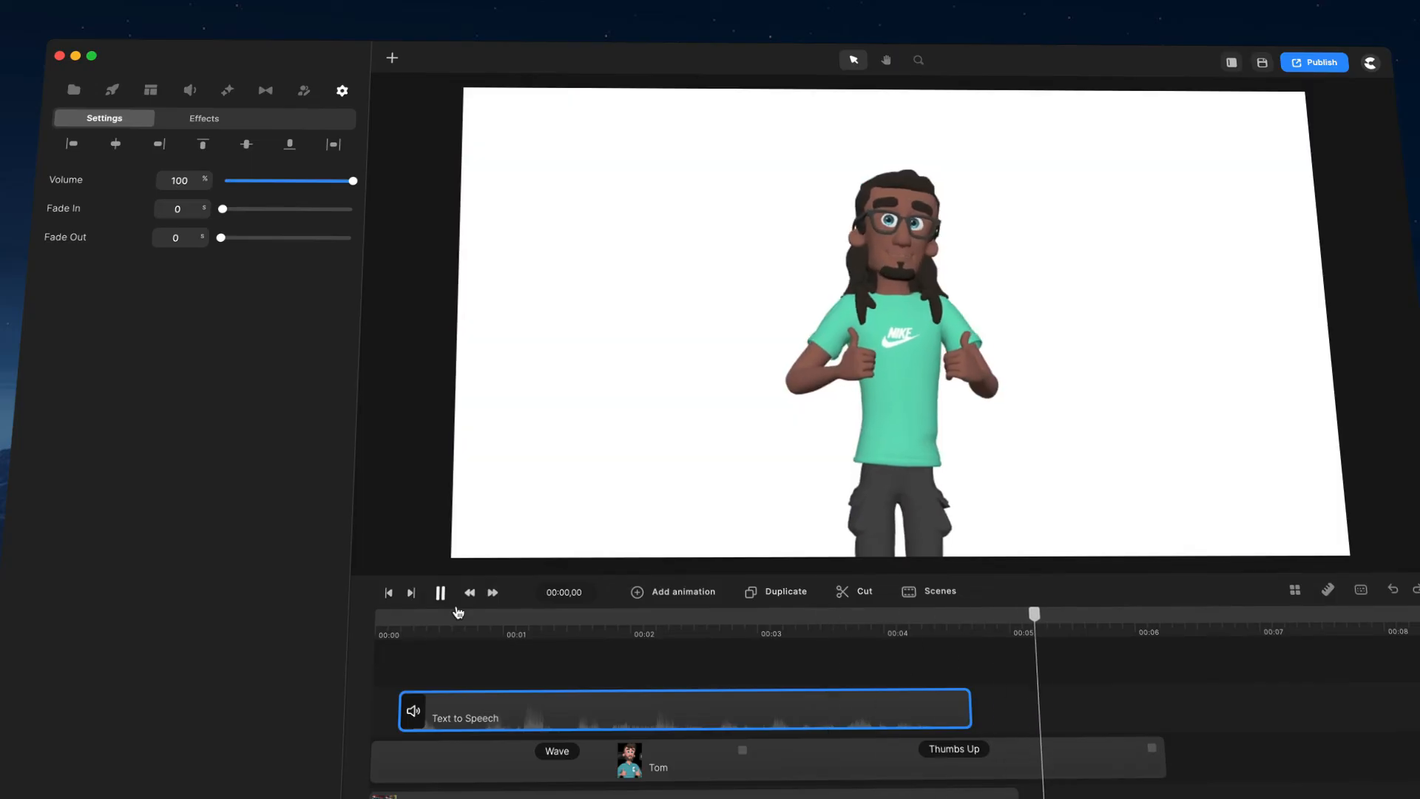
{"action": "left_click", "coordinate": [442, 594]}
{"action": "scroll", "coordinate": [653, 698], "scroll_direction": "down", "scroll_amount": 3}
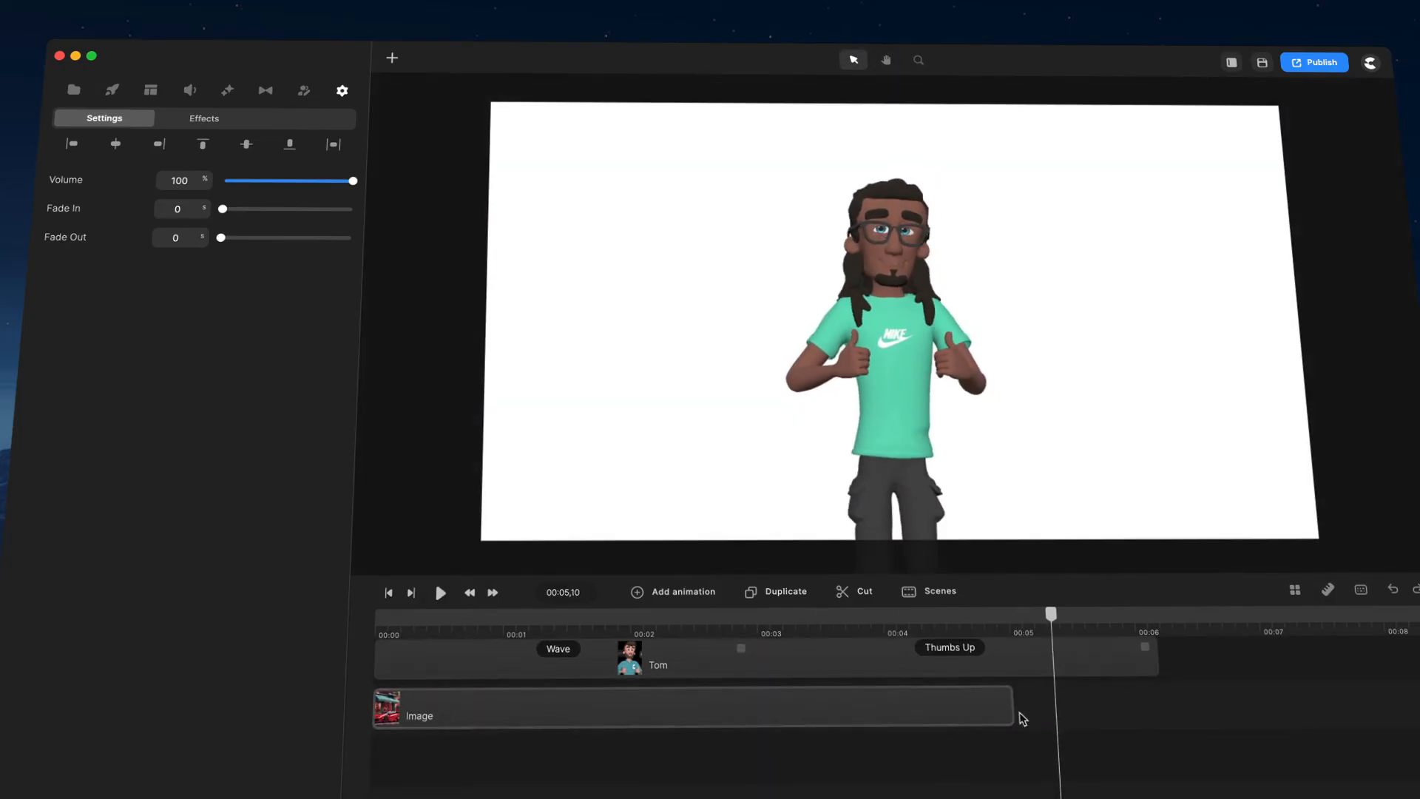
Step: Extend the Image background clip so it ends together with the character's clip
{"action": "left_click_drag", "start_coordinate": [1016, 711], "coordinate": [1164, 706]}
{"action": "left_click", "coordinate": [1198, 697]}
{"action": "scroll", "coordinate": [1198, 697], "scroll_direction": "up", "scroll_amount": 3}
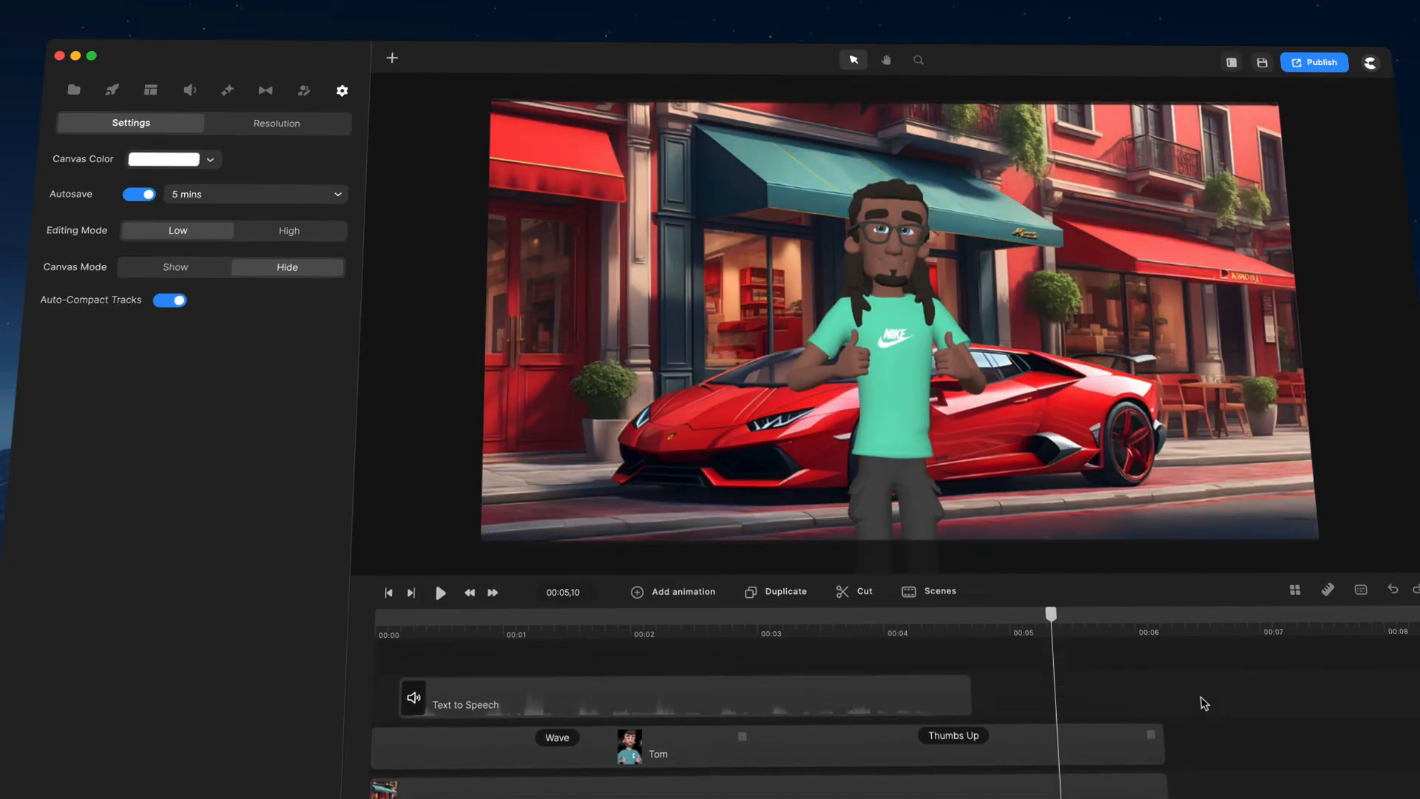
Step: Place the playhead at about 00:04,28 and set the timeline track size to Small
{"action": "left_click", "coordinate": [1045, 630]}
{"action": "left_click_drag", "start_coordinate": [1045, 630], "coordinate": [1001, 633]}
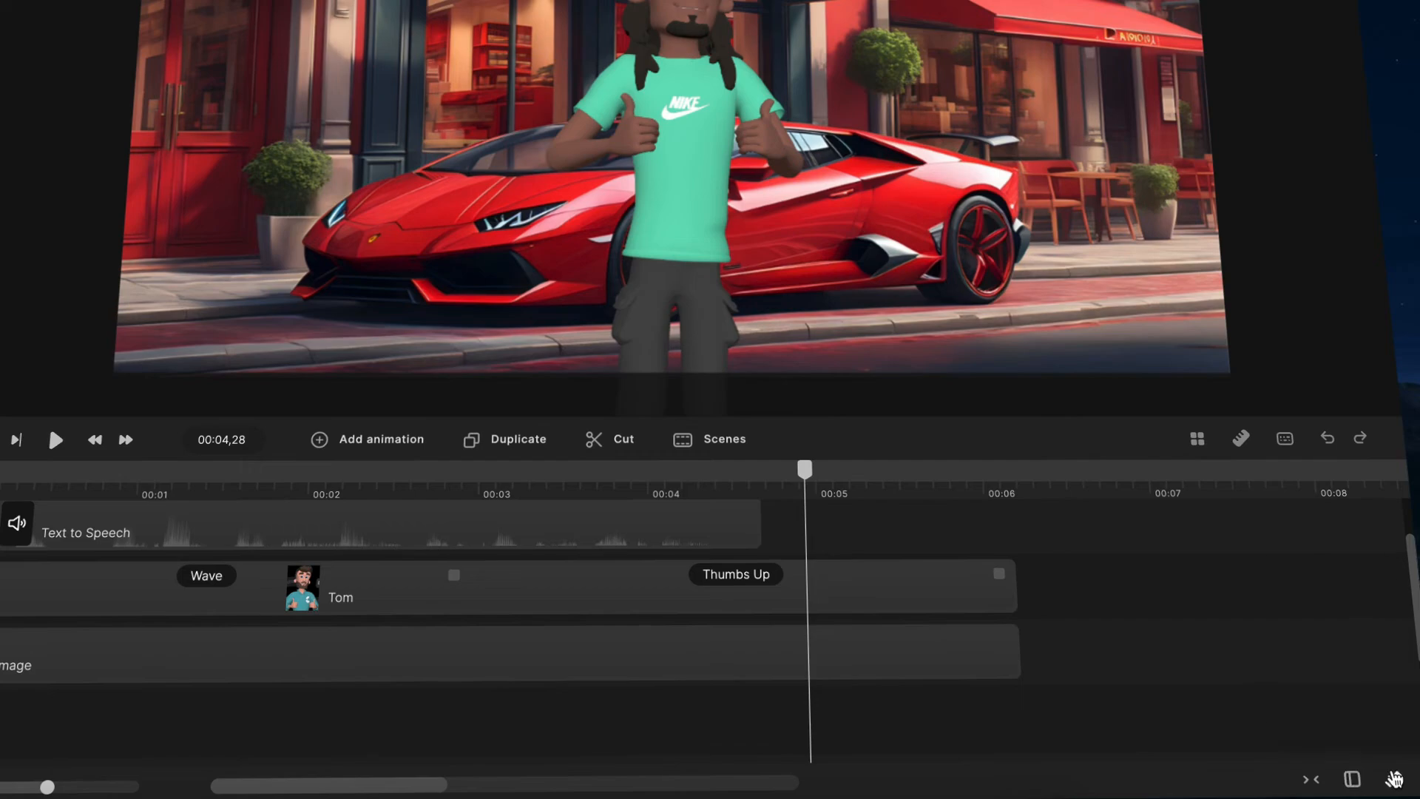
{"action": "left_click", "coordinate": [1393, 779]}
{"action": "left_click", "coordinate": [1346, 670]}
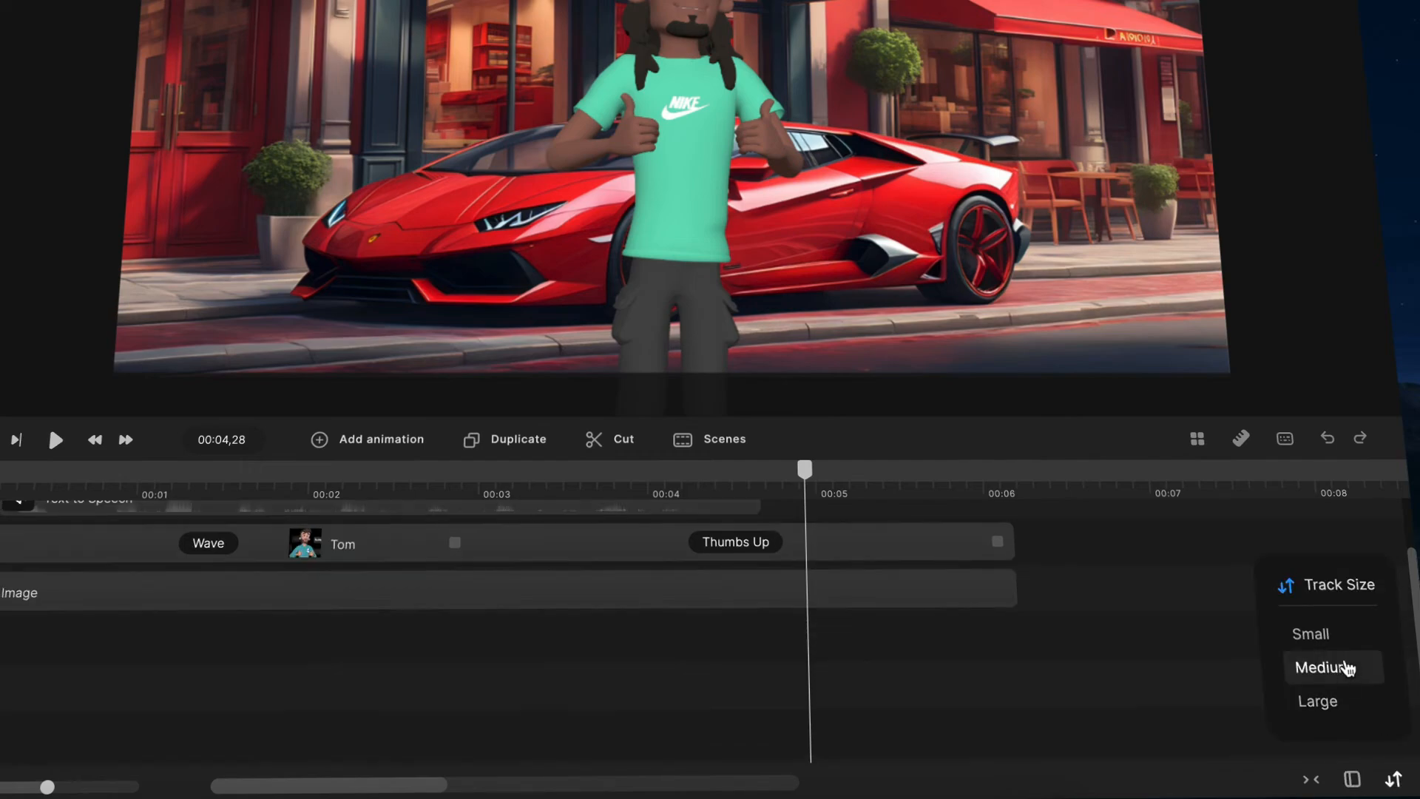
{"action": "scroll", "coordinate": [1053, 589], "scroll_direction": "up", "scroll_amount": 2}
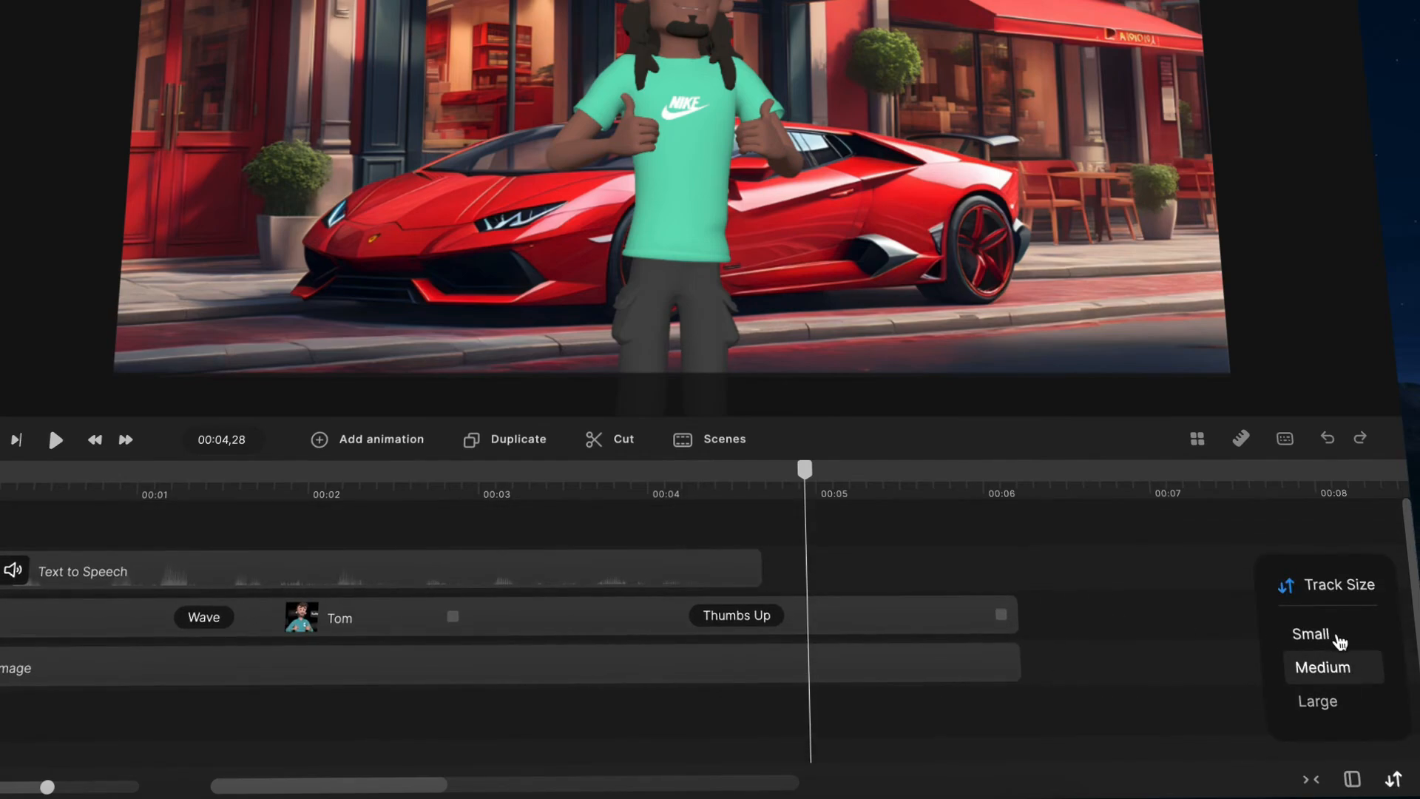
{"action": "left_click", "coordinate": [1339, 637]}
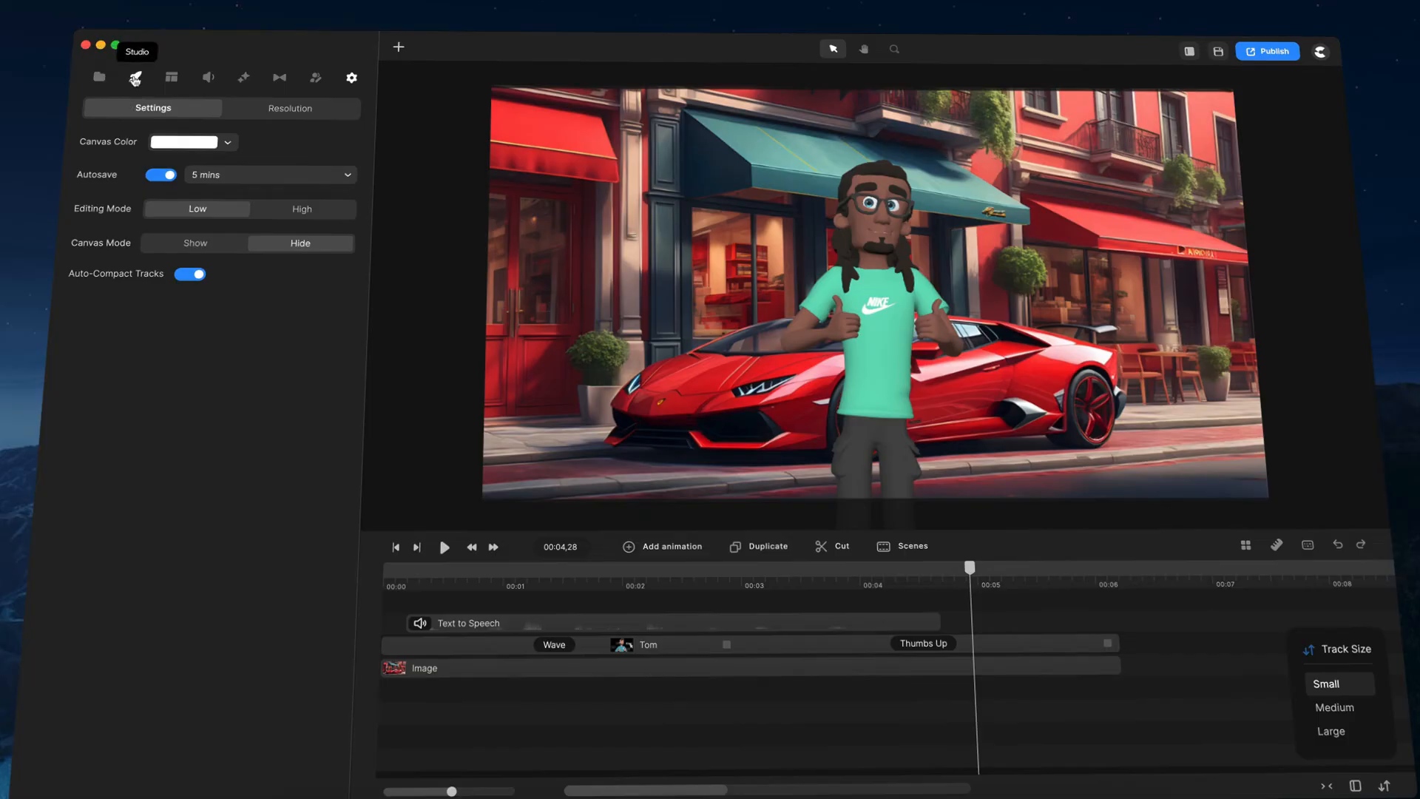
Step: Select the Text to Speech clip and switch the timeline track size to Large
{"action": "left_click", "coordinate": [70, 37]}
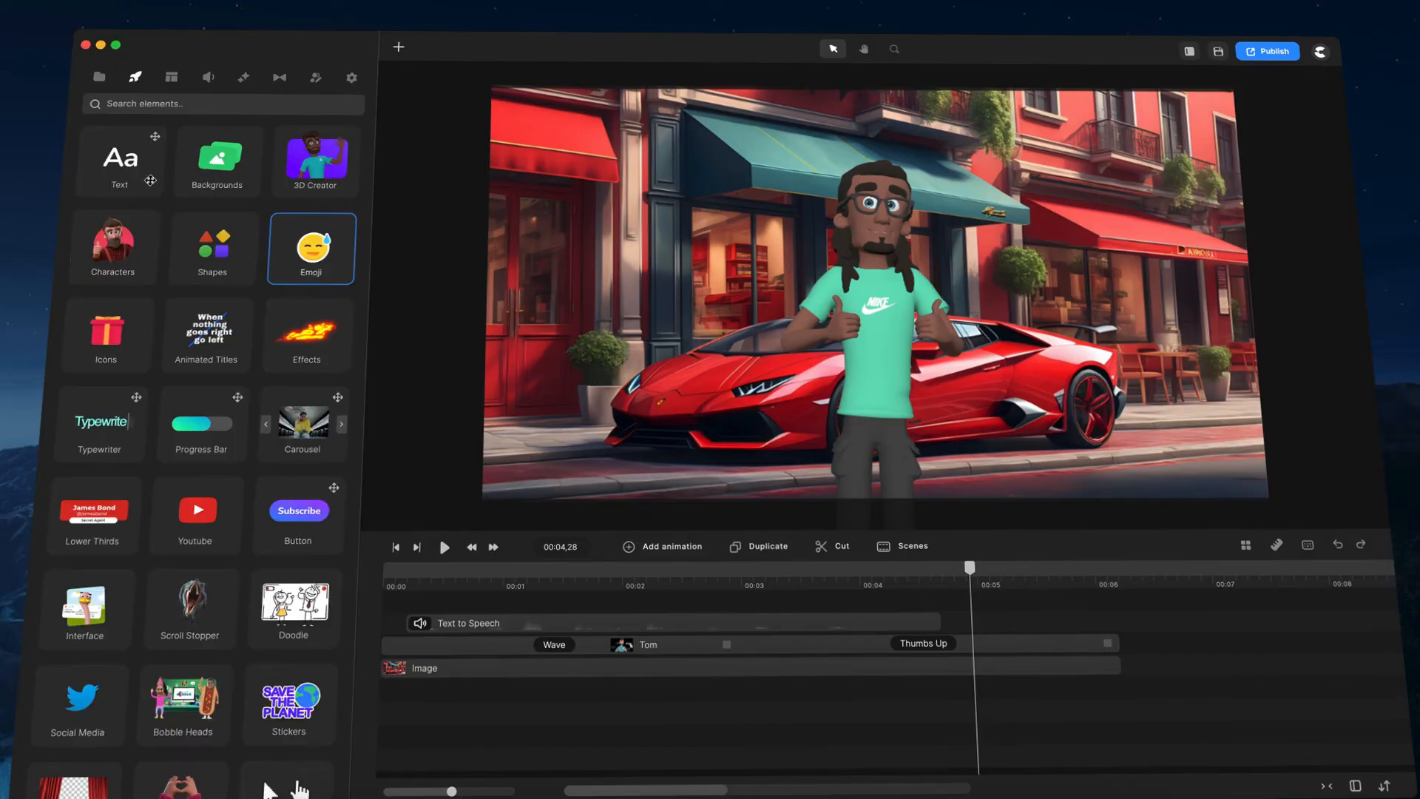
{"action": "left_click", "coordinate": [721, 625]}
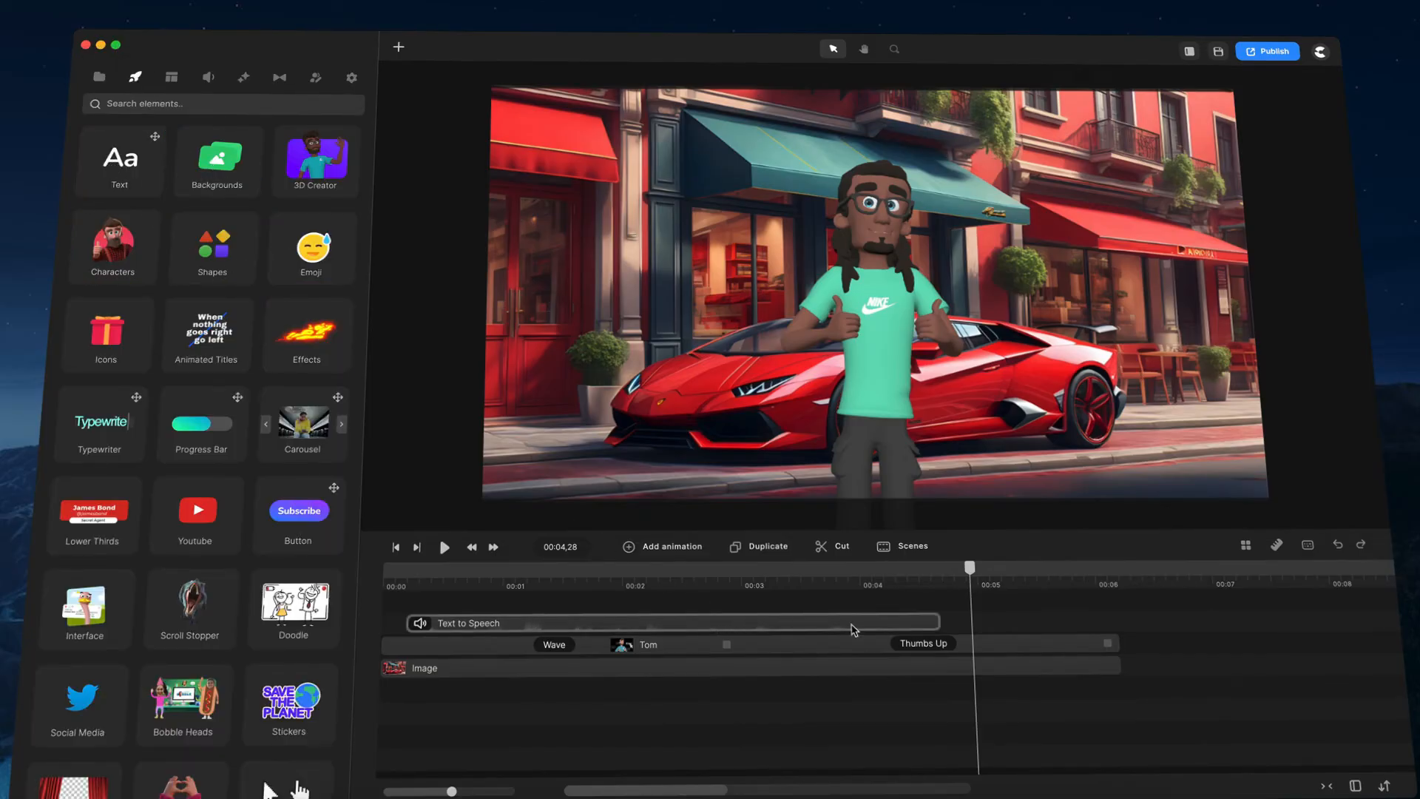
{"action": "left_click", "coordinate": [1385, 787]}
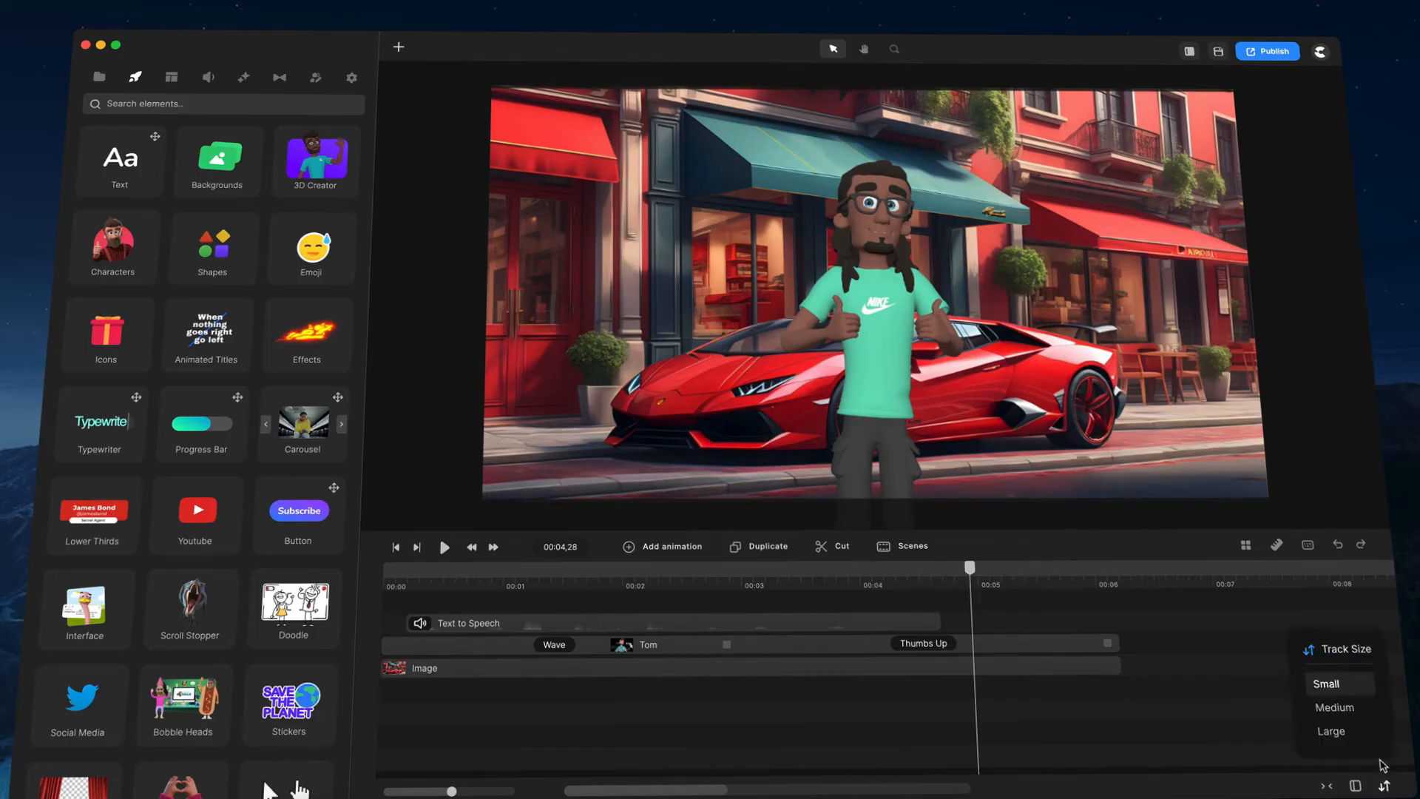
{"action": "left_click", "coordinate": [1344, 731]}
{"action": "scroll", "coordinate": [935, 662], "scroll_direction": "up", "scroll_amount": 5}
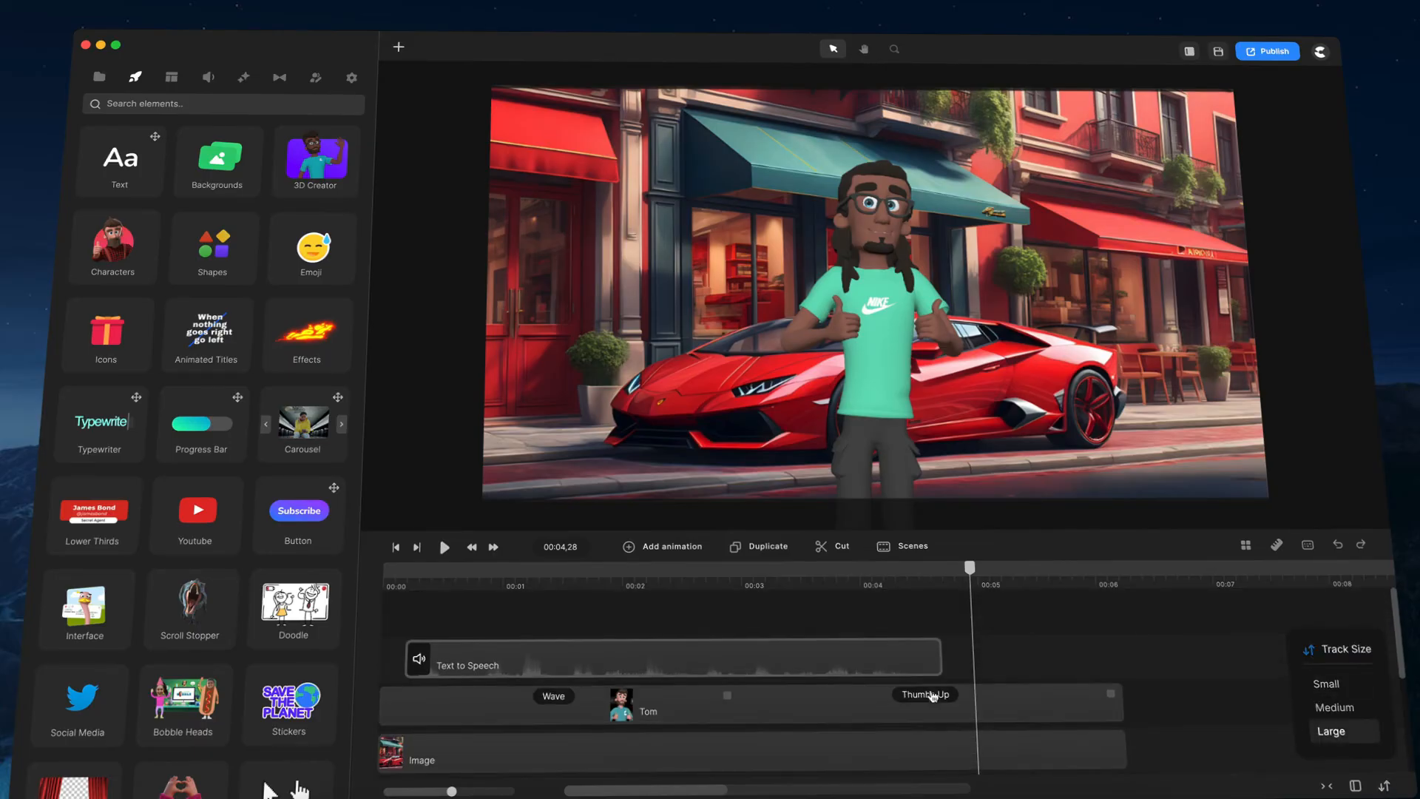
Step: Select Tom's clip and add a keyframe on it at about 00:03,20
{"action": "left_click", "coordinate": [929, 697]}
{"action": "left_click", "coordinate": [893, 726]}
{"action": "left_click", "coordinate": [739, 716]}
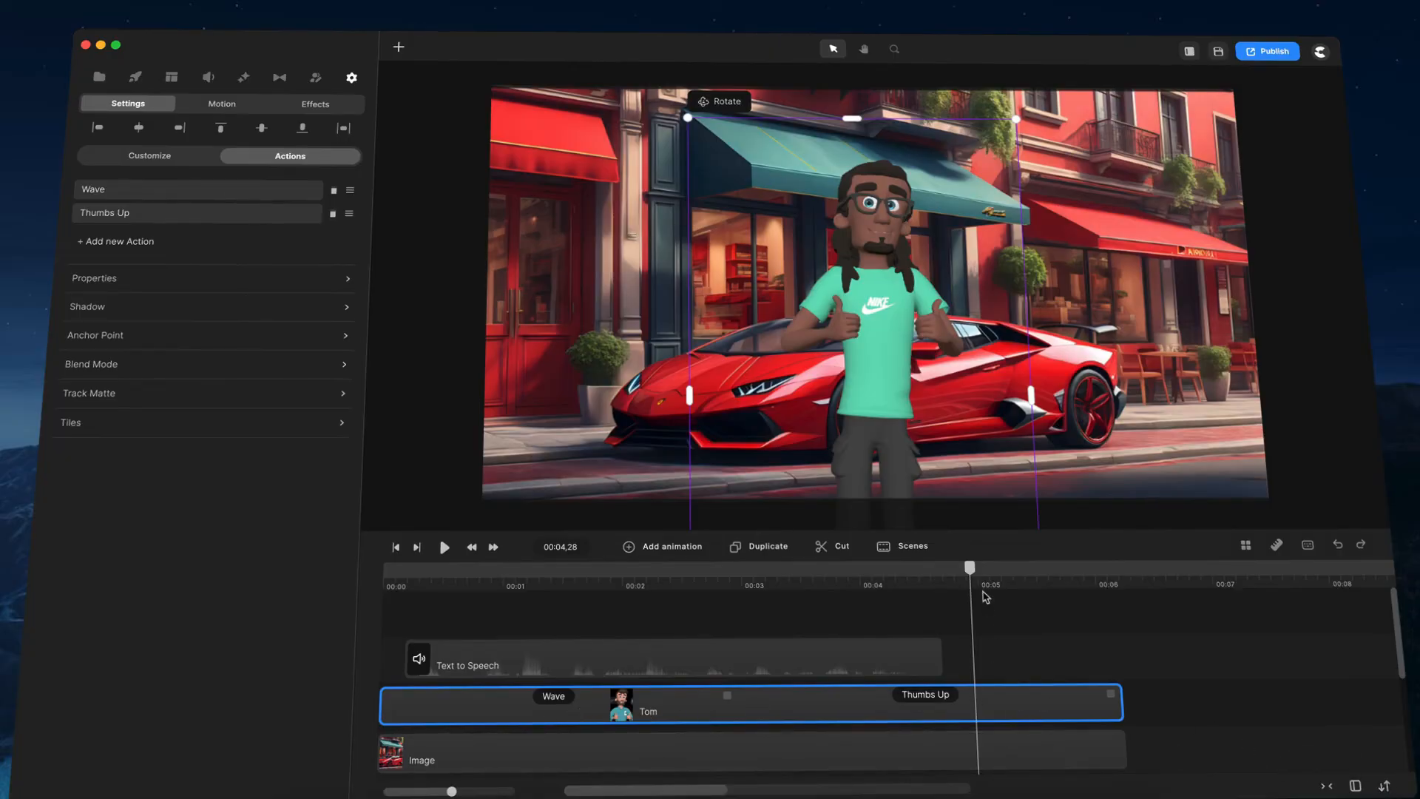
{"action": "left_click", "coordinate": [834, 702]}
{"action": "double_click", "coordinate": [834, 703]}
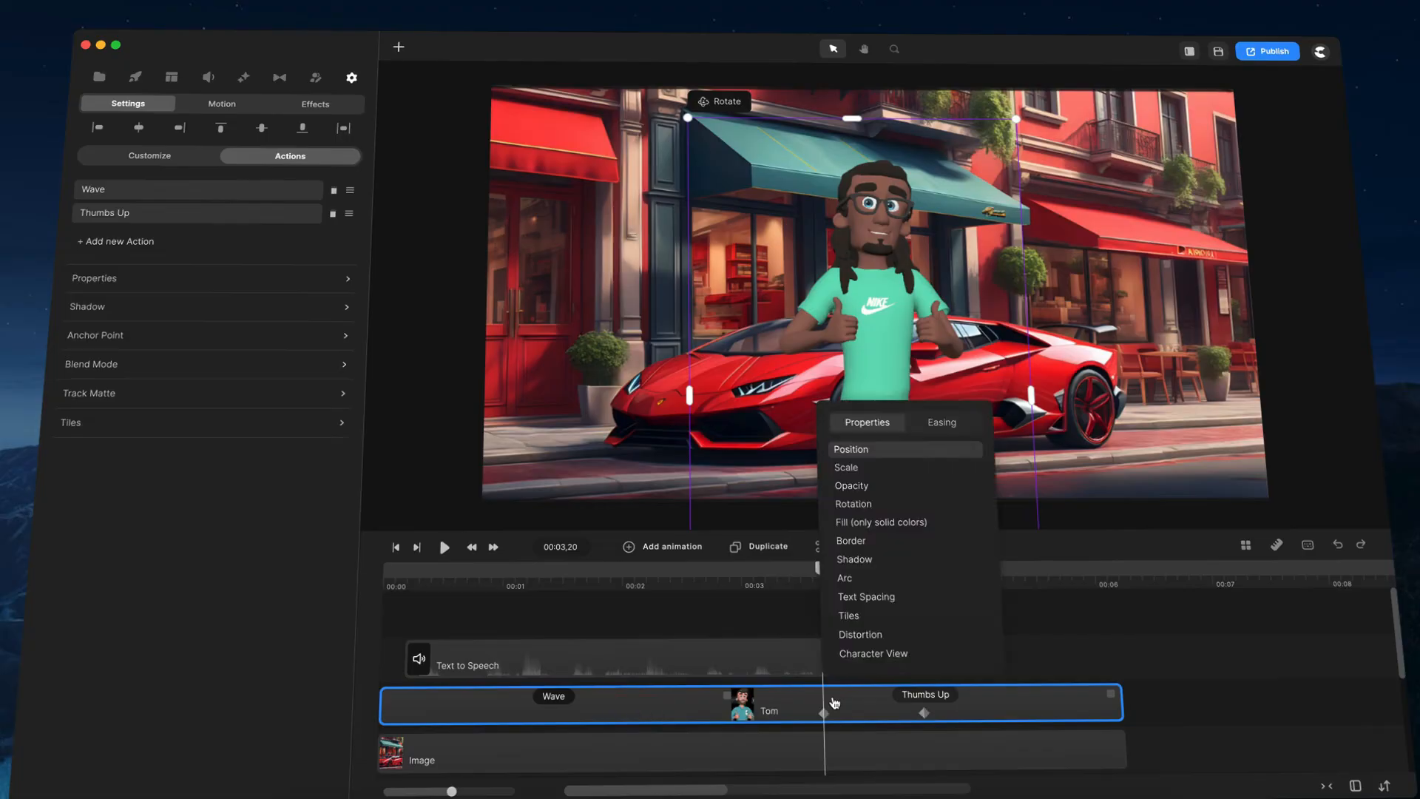
Step: Toggle the timeline track size to Small and back to Large, then deselect the clip
{"action": "left_click", "coordinate": [1387, 786]}
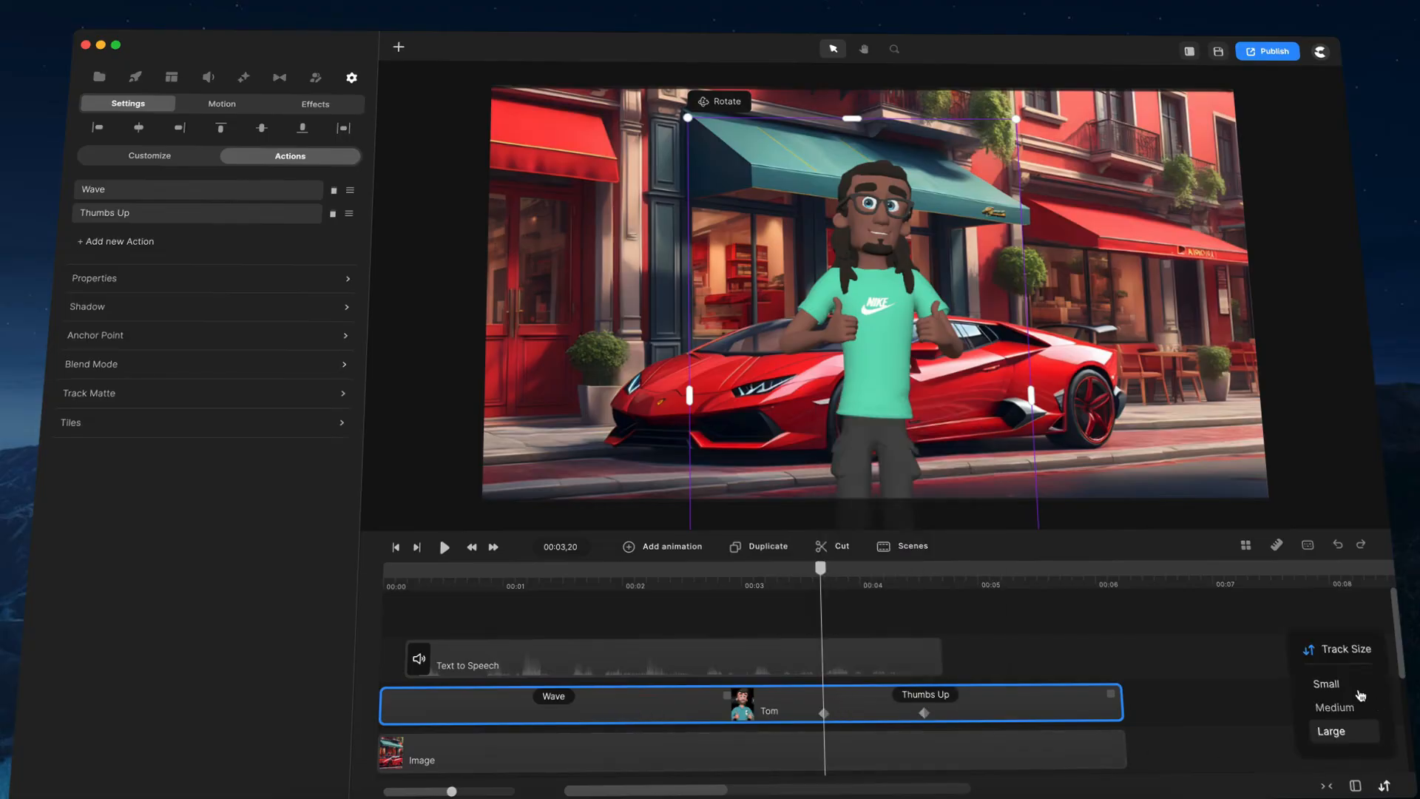
{"action": "left_click", "coordinate": [1340, 684]}
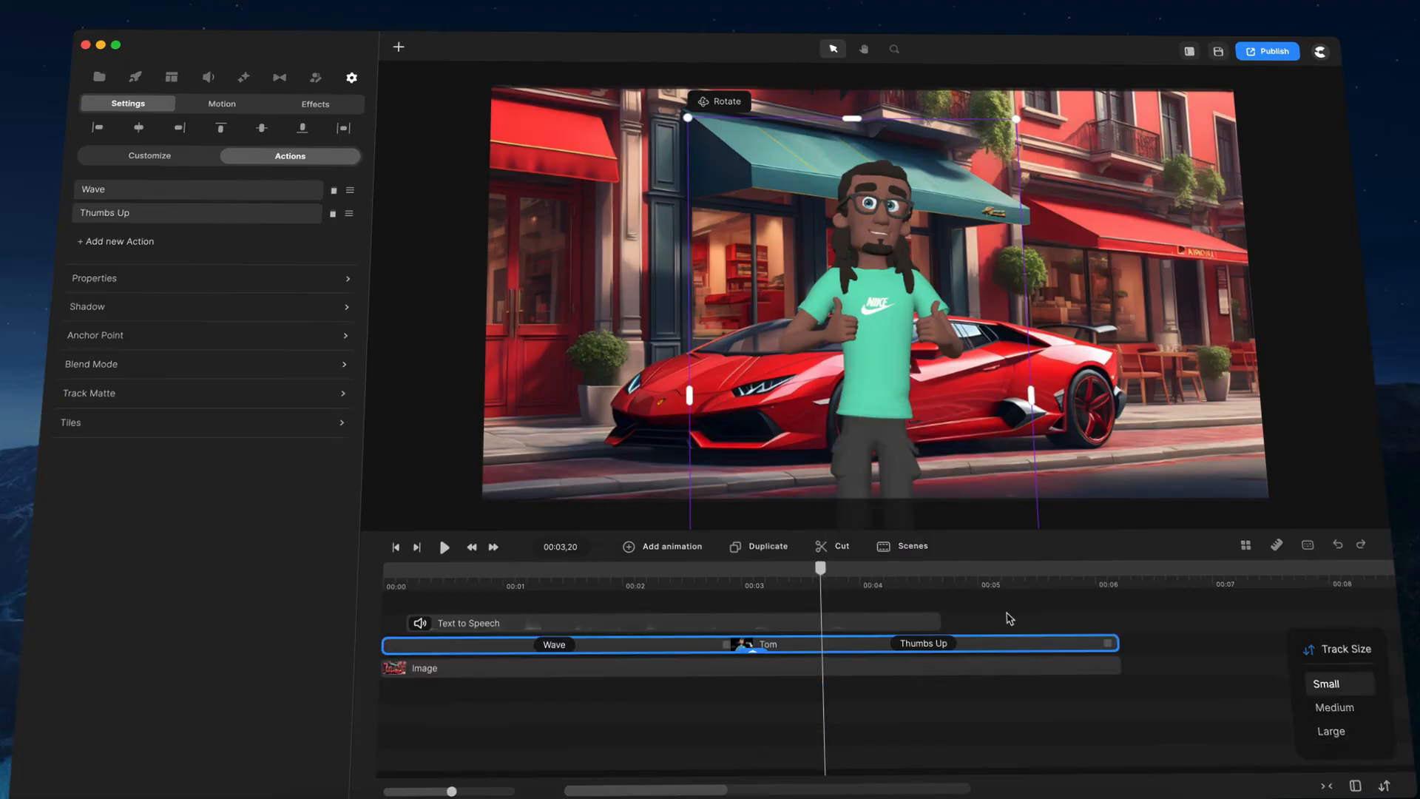
{"action": "left_click", "coordinate": [754, 653]}
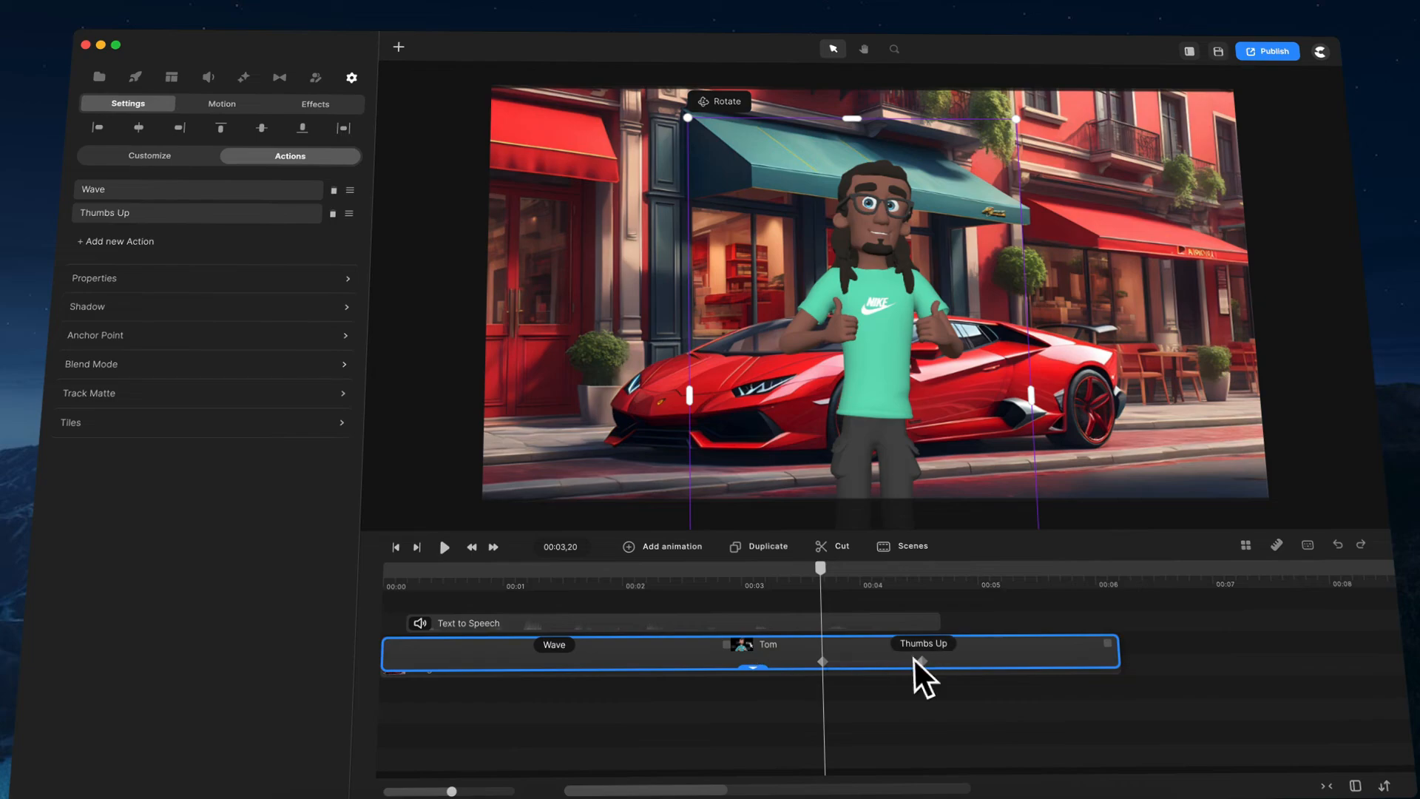
{"action": "left_click", "coordinate": [760, 671]}
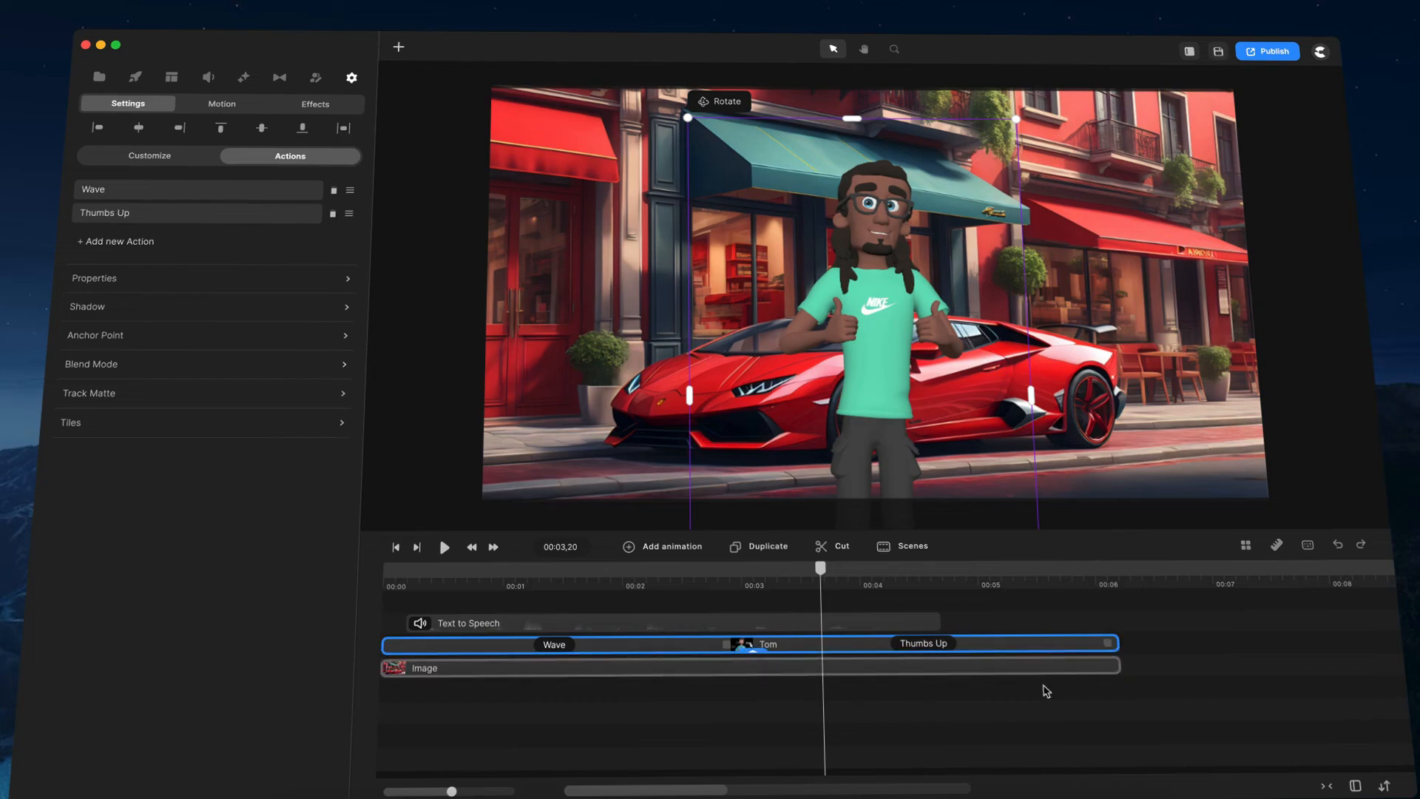
{"action": "left_click", "coordinate": [1386, 784]}
{"action": "left_click", "coordinate": [1353, 735]}
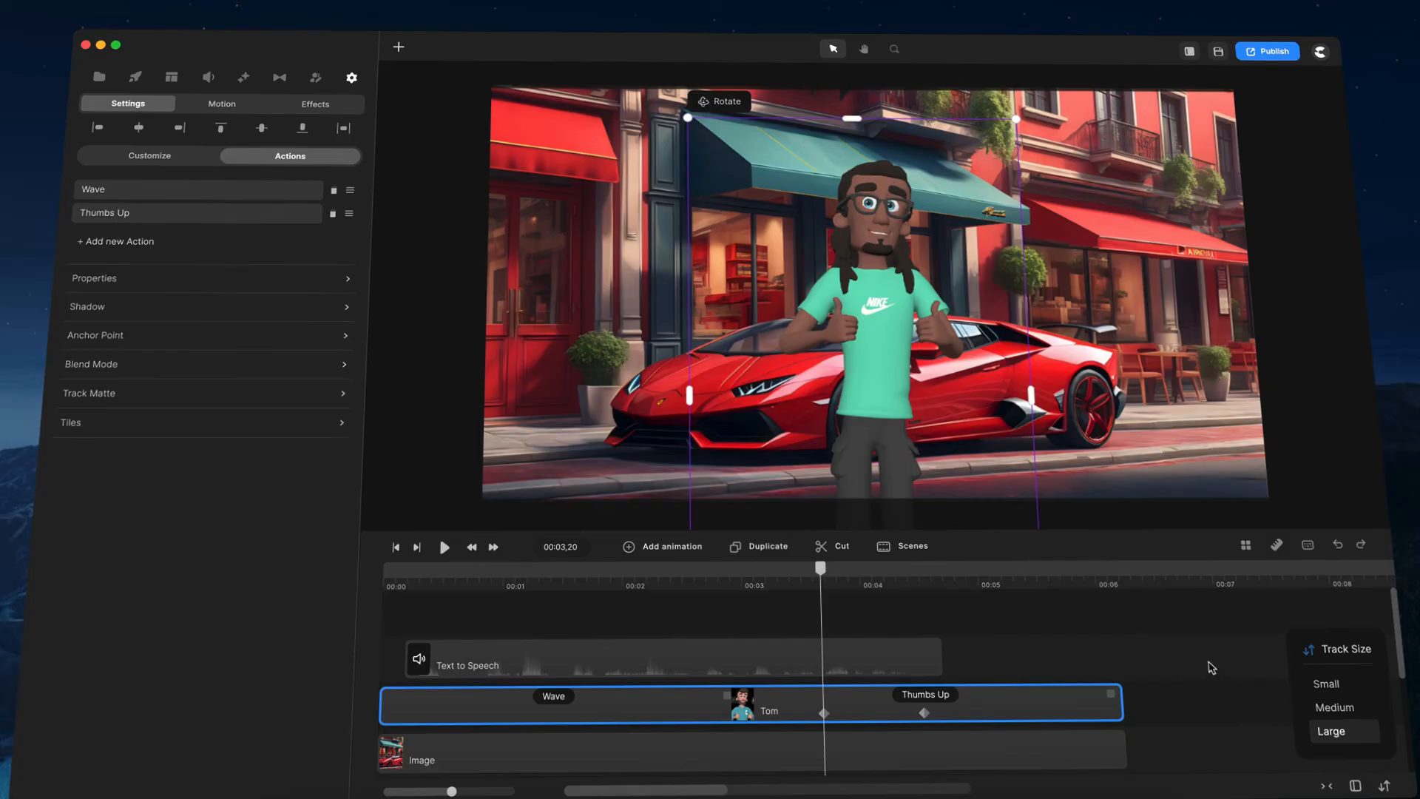
{"action": "left_click", "coordinate": [1119, 655]}
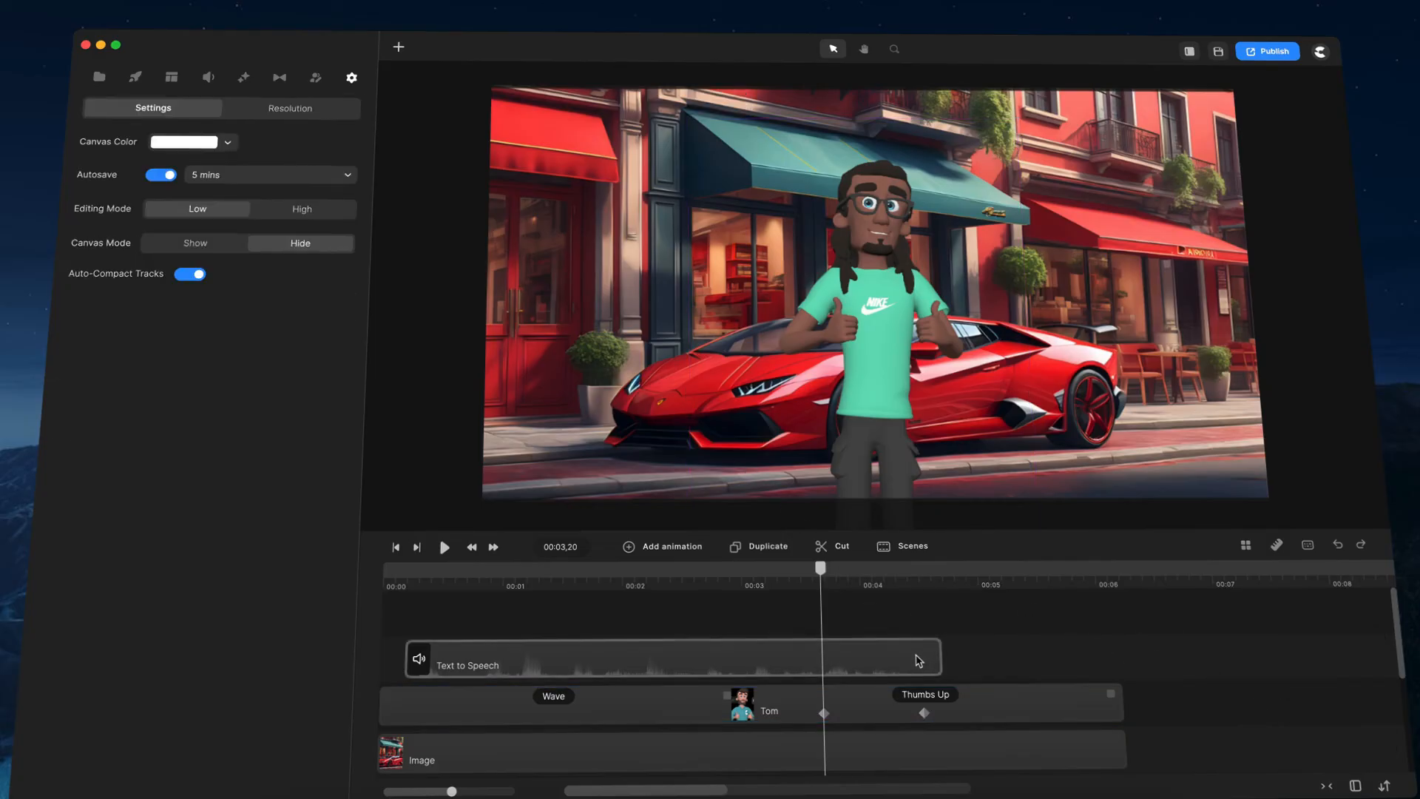
Step: Add three default text layers to the project
{"action": "scroll", "coordinate": [1024, 687], "scroll_direction": "down", "scroll_amount": 2}
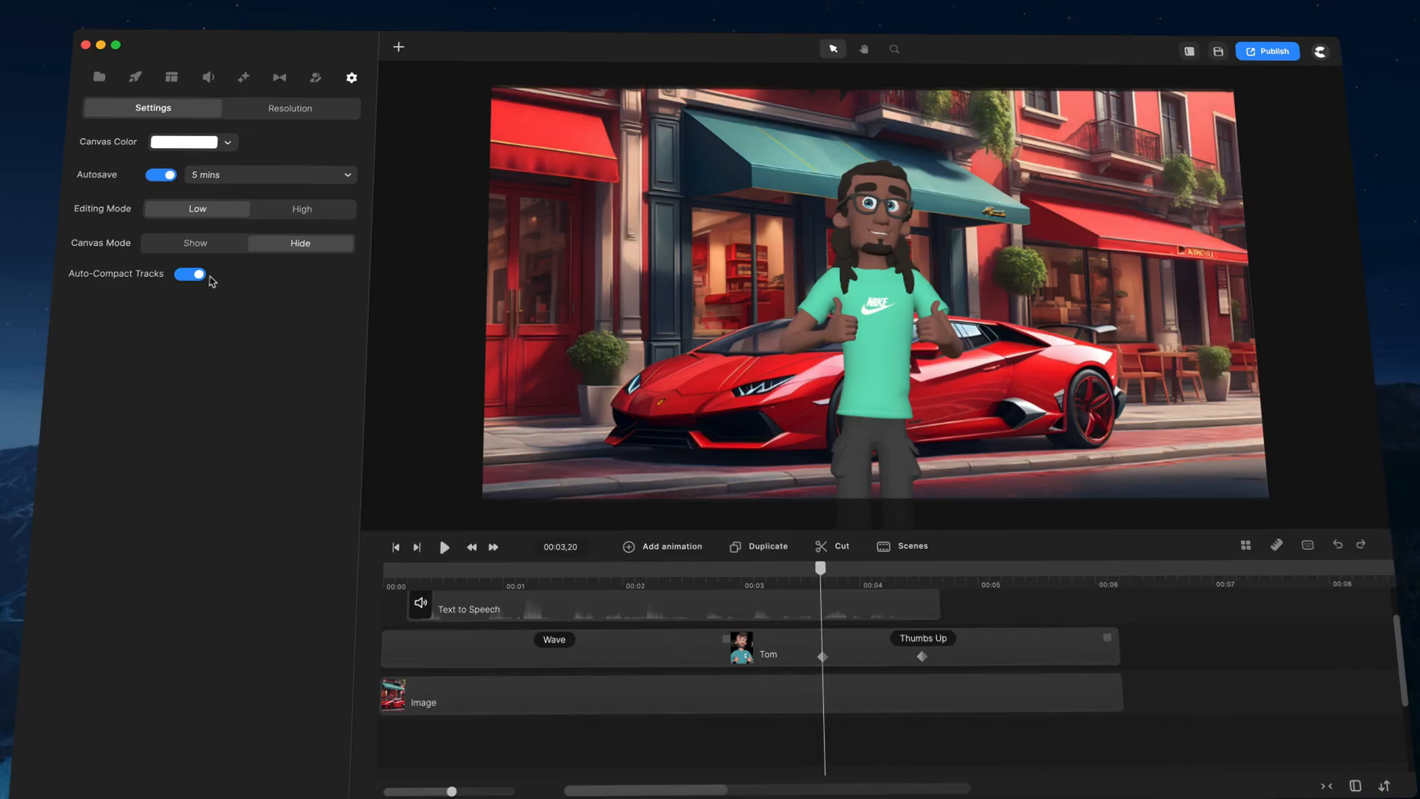
{"action": "scroll", "coordinate": [1013, 651], "scroll_direction": "up", "scroll_amount": 2}
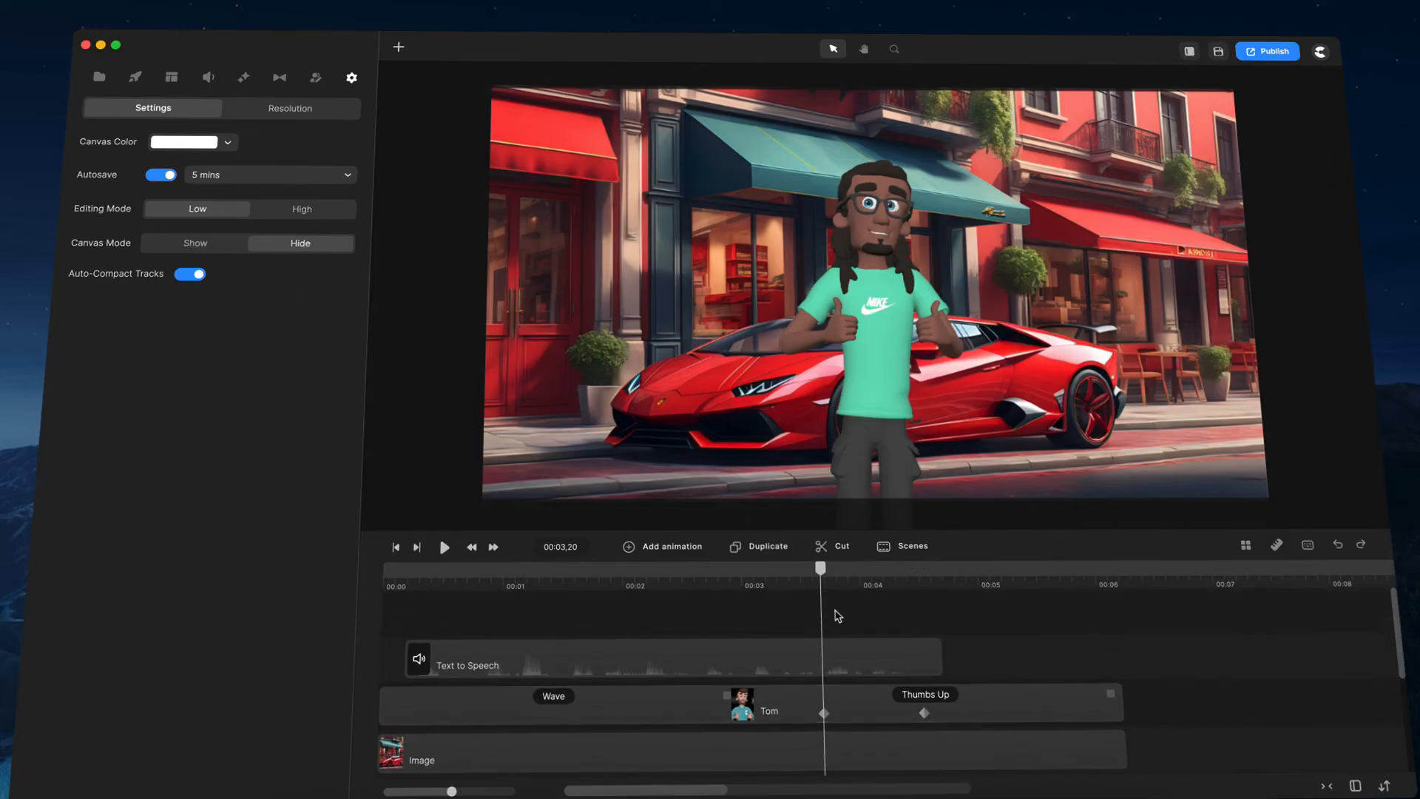
{"action": "key", "text": "t"}
{"action": "key", "text": "t"}
{"action": "key", "text": "t"}
Step: Delete all three text layers from the timeline
{"action": "scroll", "coordinate": [765, 616], "scroll_direction": "down", "scroll_amount": 2}
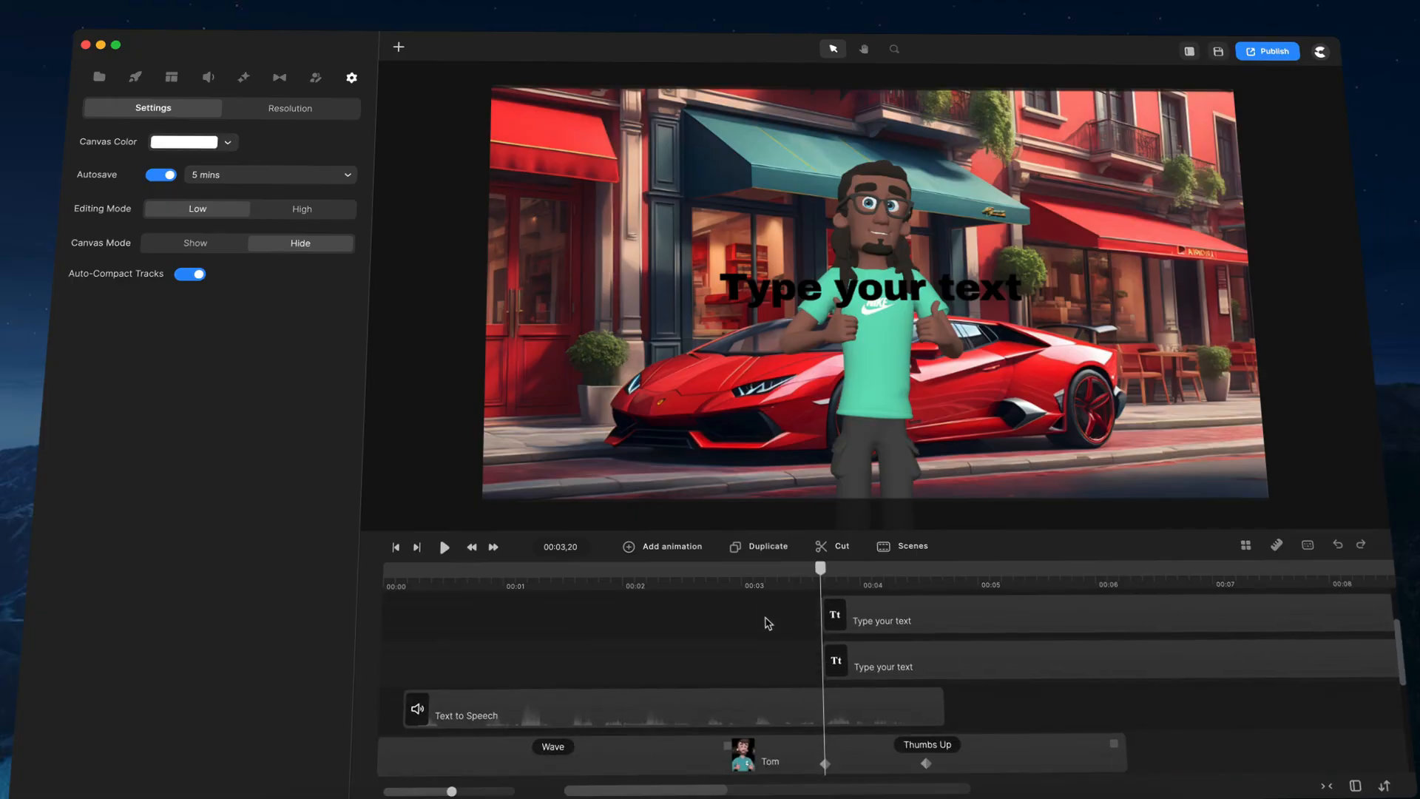
{"action": "scroll", "coordinate": [765, 617], "scroll_direction": "up", "scroll_amount": 2}
{"action": "right_click", "coordinate": [848, 649]}
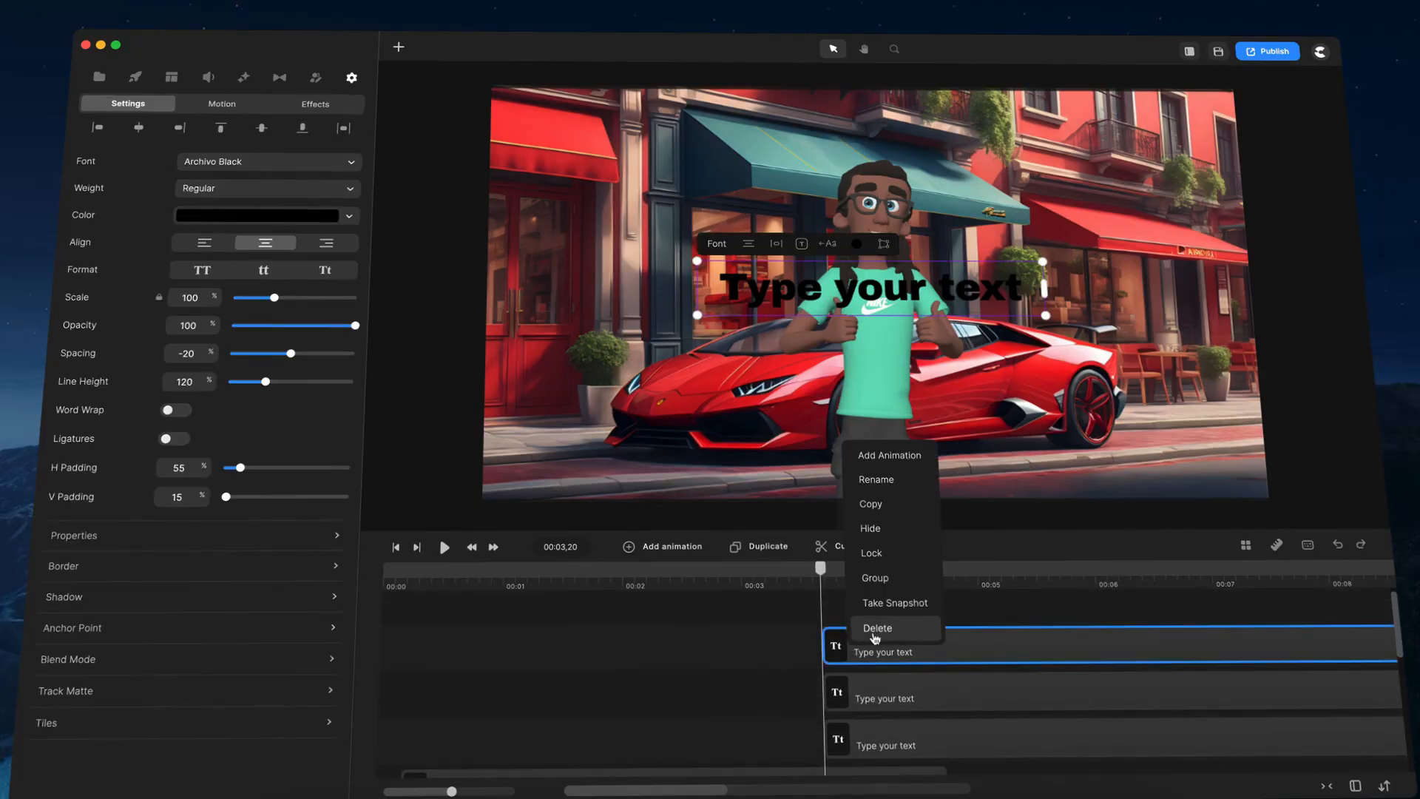
{"action": "left_click", "coordinate": [877, 628]}
{"action": "scroll", "coordinate": [783, 629], "scroll_direction": "up", "scroll_amount": 1}
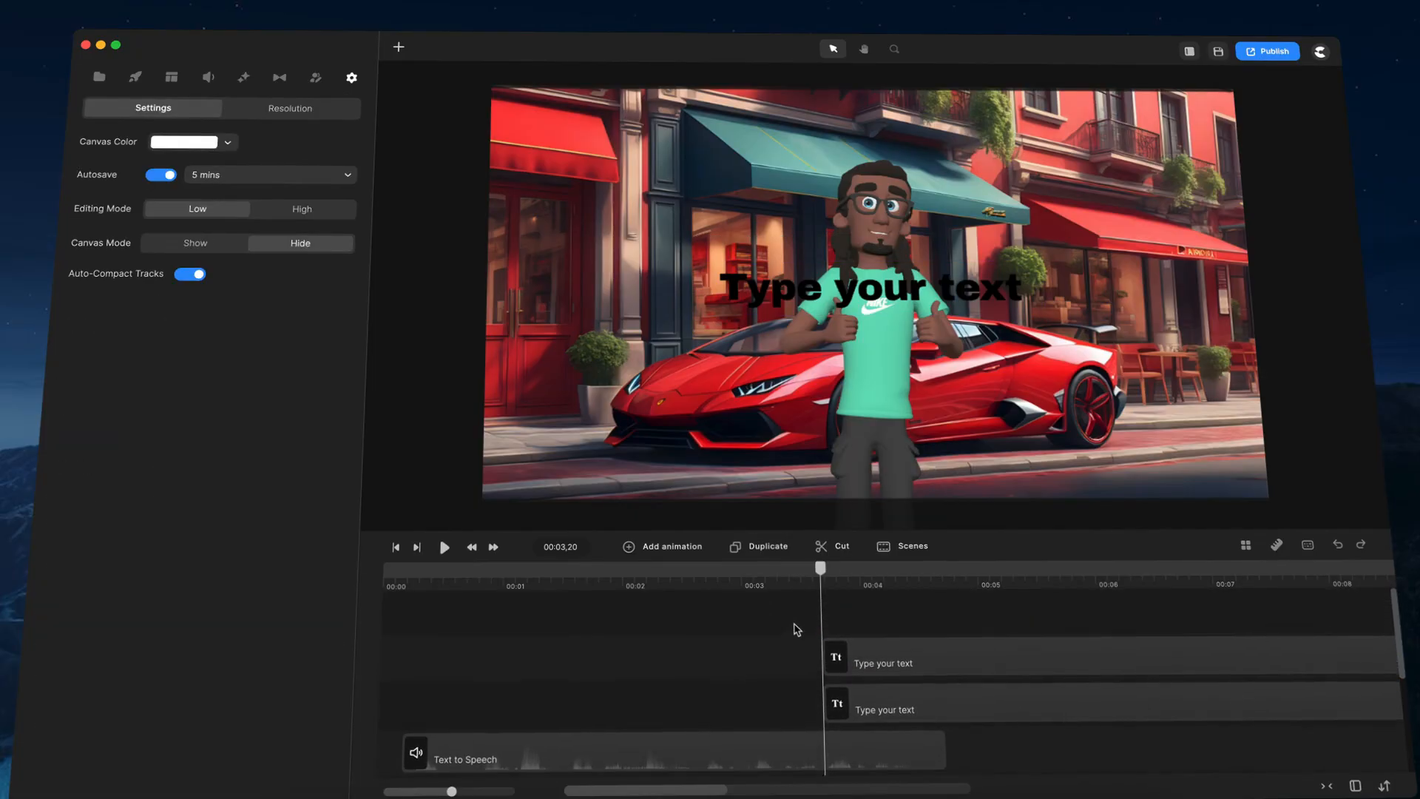
{"action": "right_click", "coordinate": [861, 648]}
{"action": "left_click", "coordinate": [889, 628]}
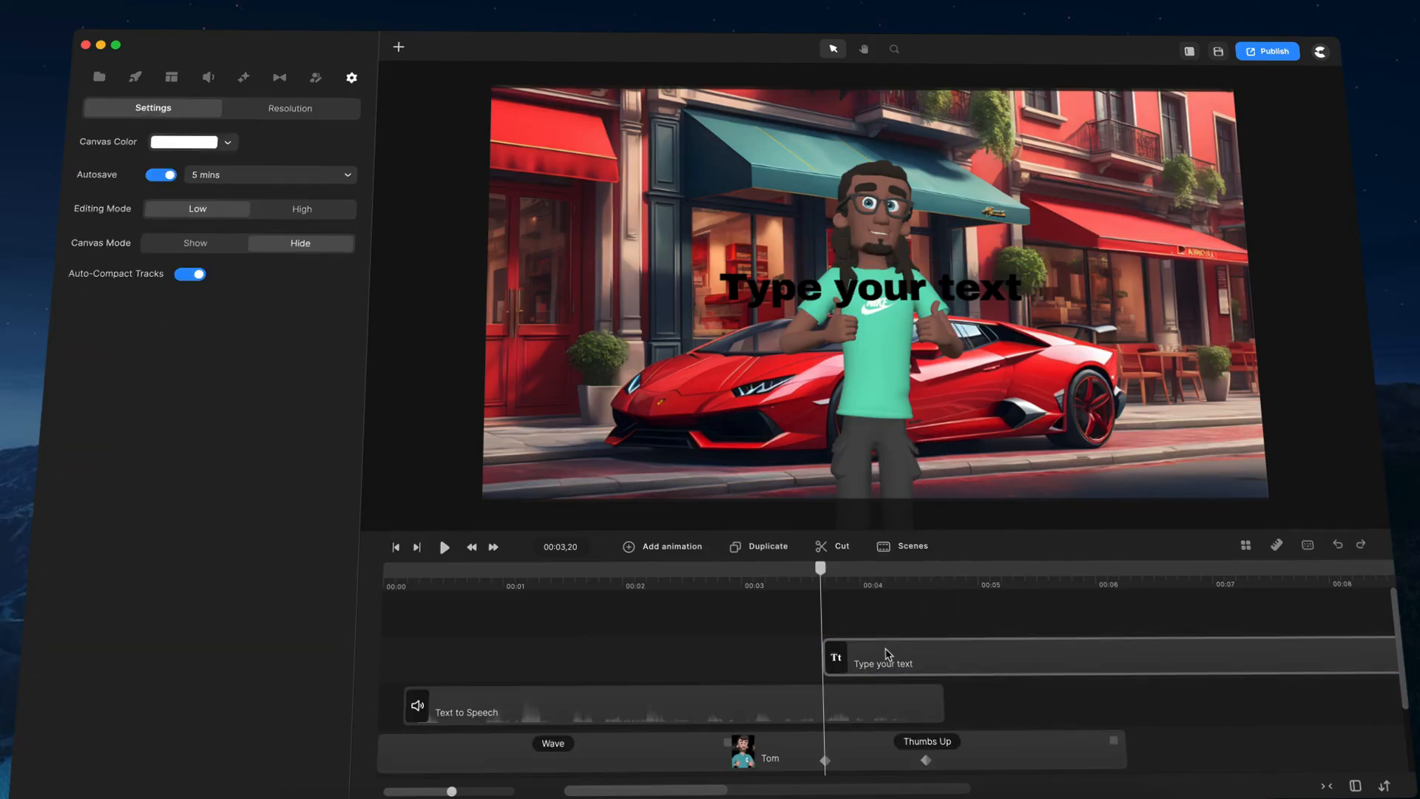
{"action": "right_click", "coordinate": [887, 654]}
{"action": "left_click", "coordinate": [891, 629]}
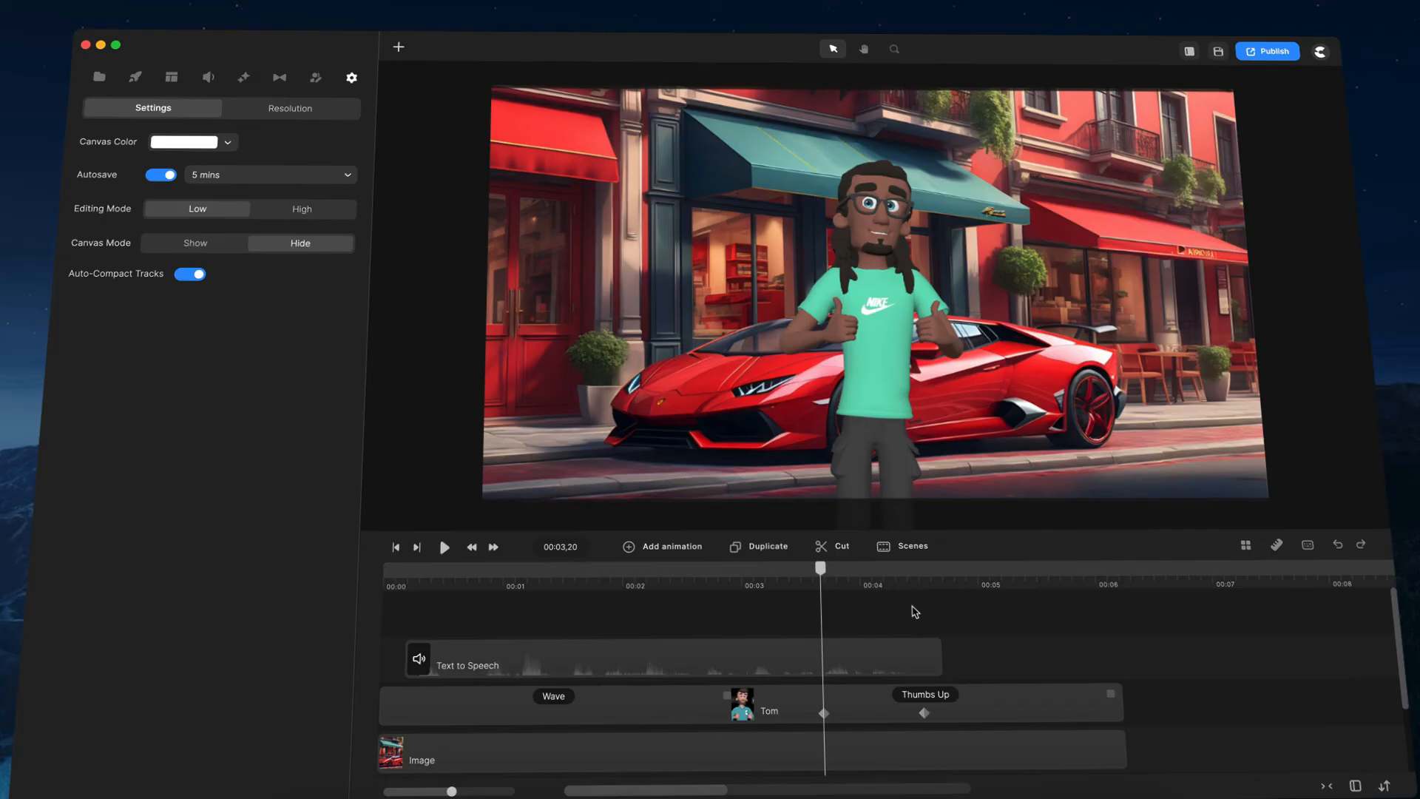
Step: Open the scenes library and add the Promo 8 scene from the Amazing Social Media Pack
{"action": "left_click", "coordinate": [899, 552]}
{"action": "left_click", "coordinate": [973, 499]}
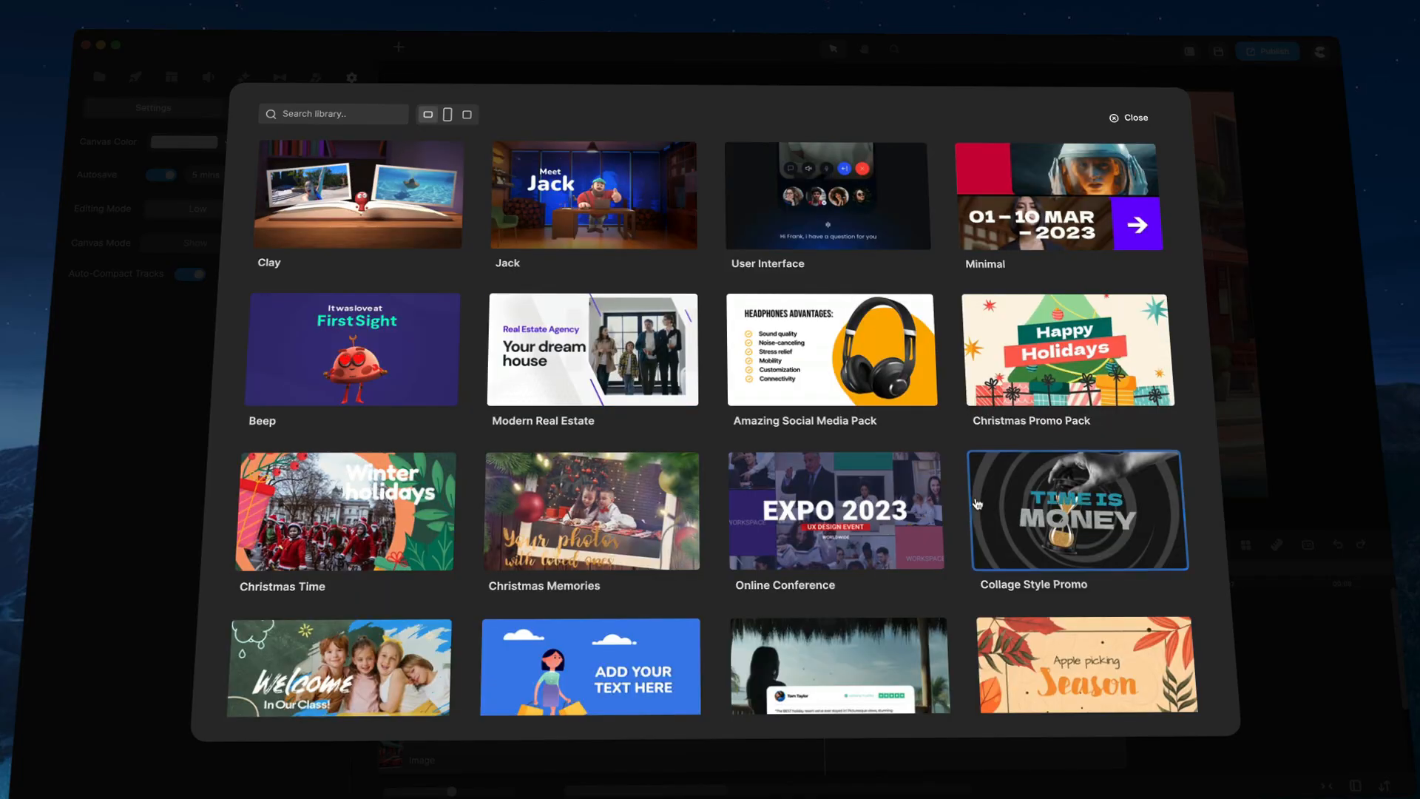
{"action": "scroll", "coordinate": [503, 255], "scroll_direction": "down", "scroll_amount": 2}
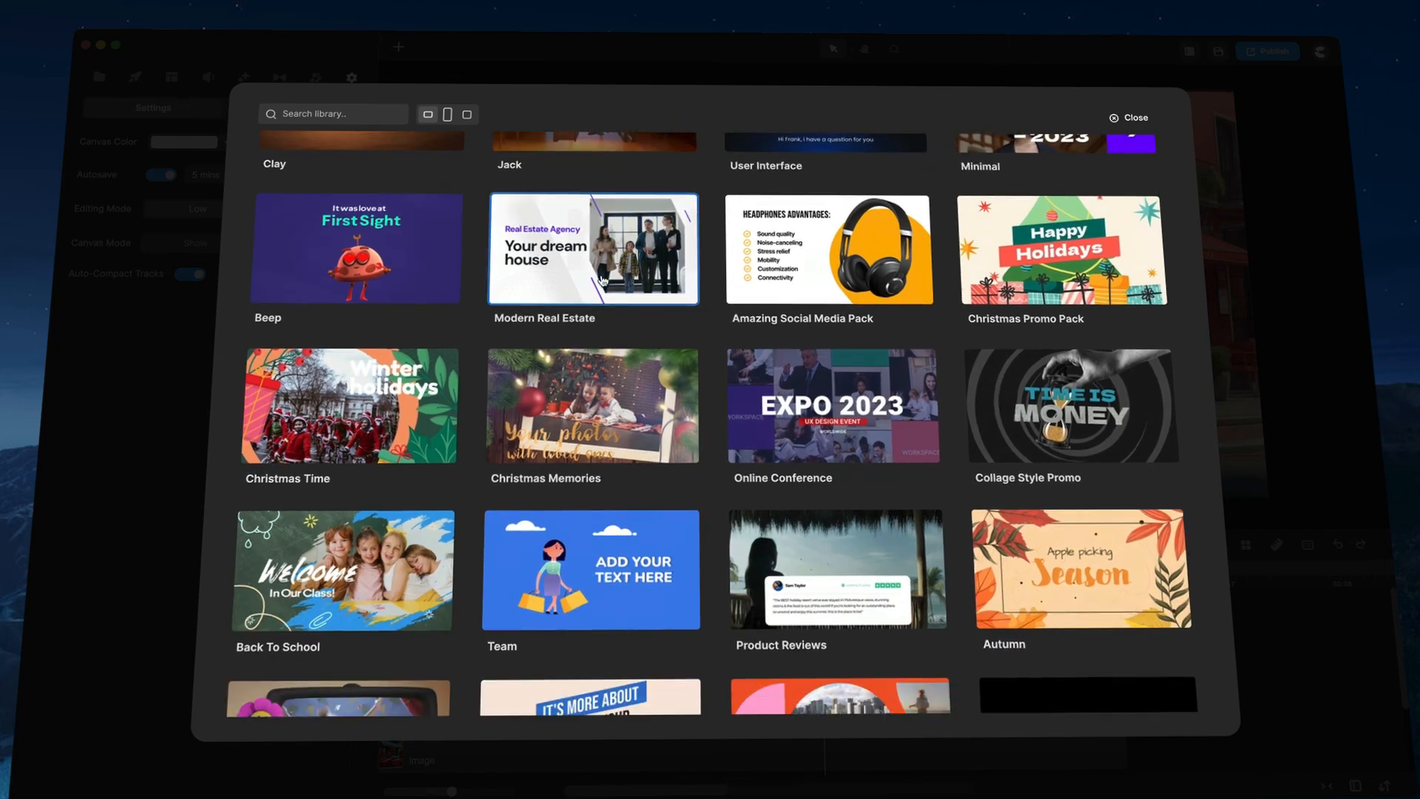
{"action": "scroll", "coordinate": [866, 297], "scroll_direction": "up", "scroll_amount": 2}
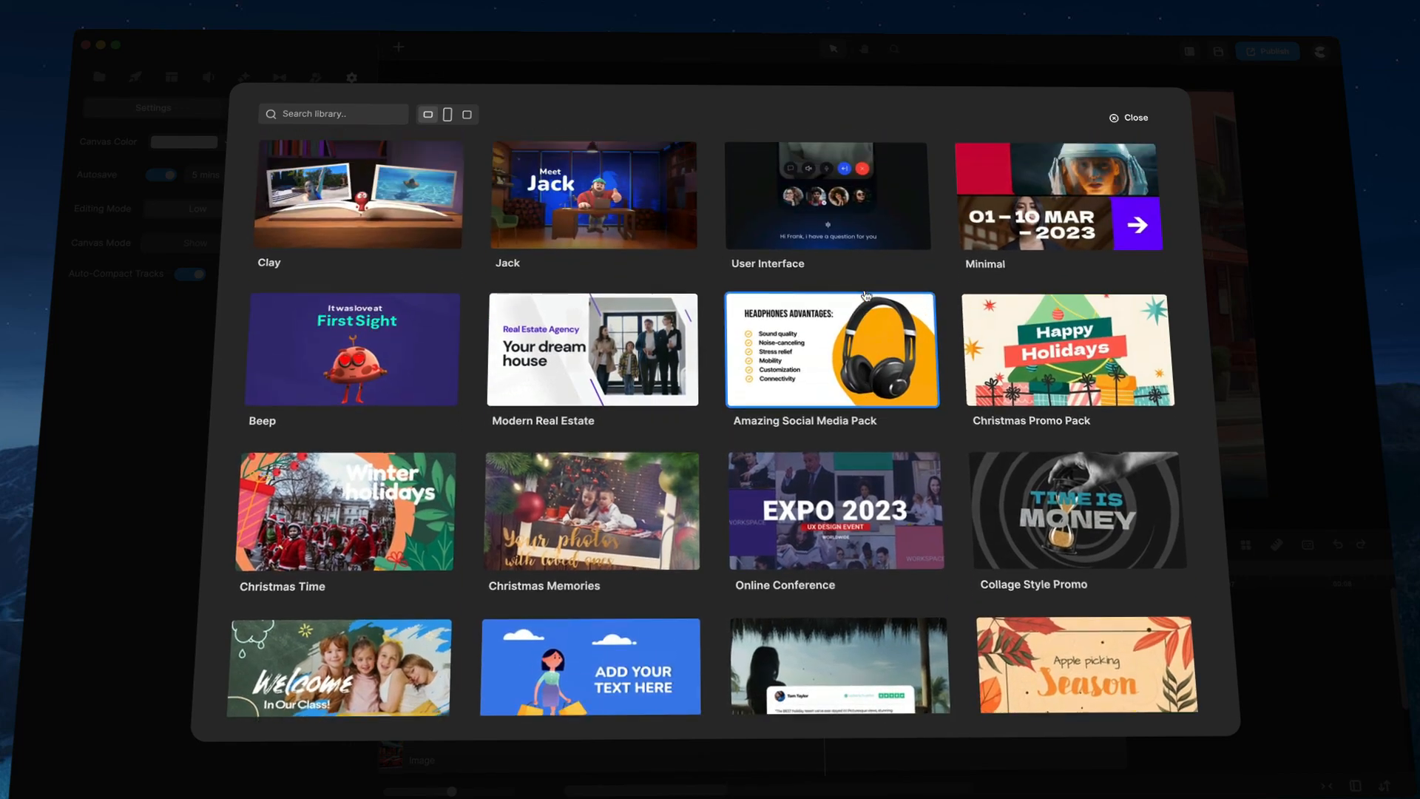
{"action": "left_click", "coordinate": [893, 345]}
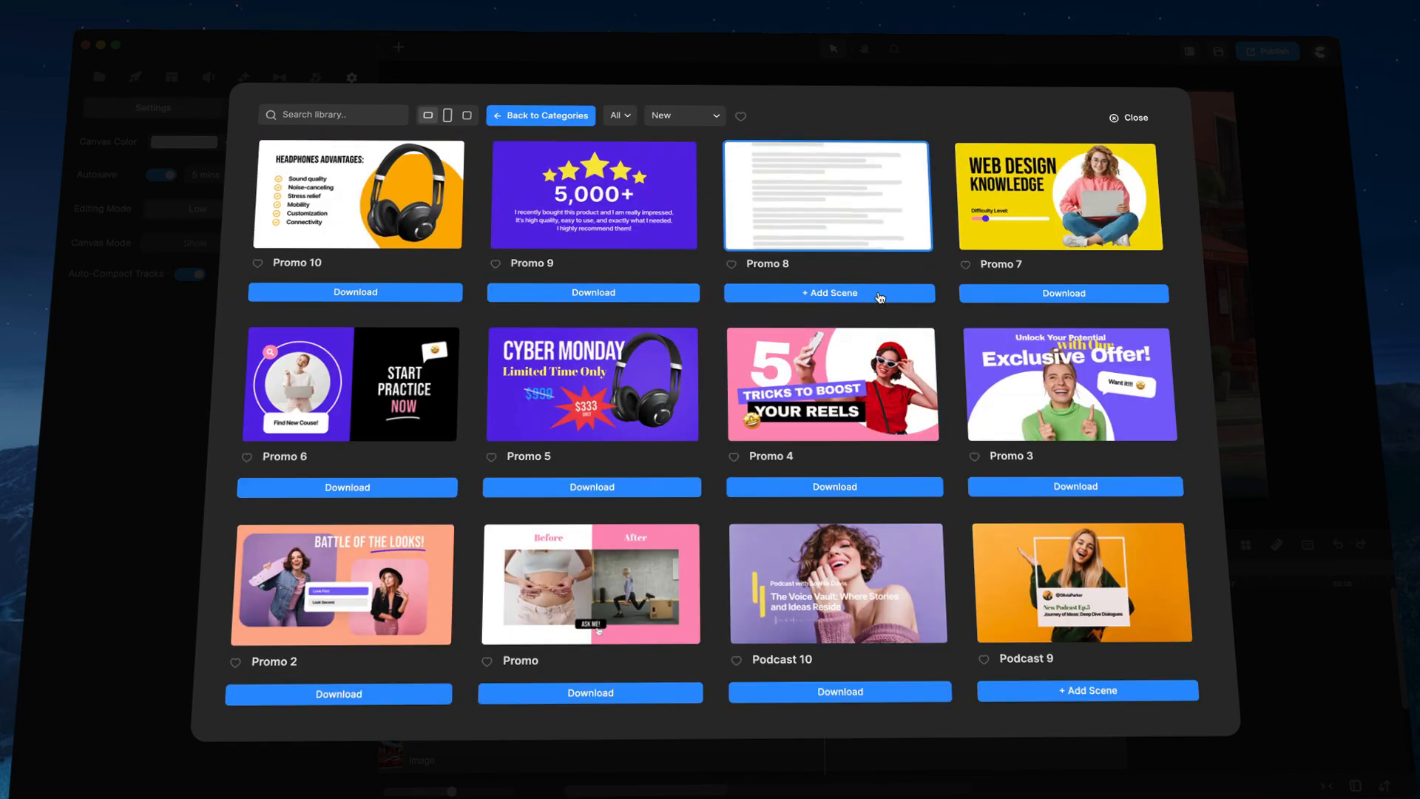
{"action": "left_click", "coordinate": [891, 296]}
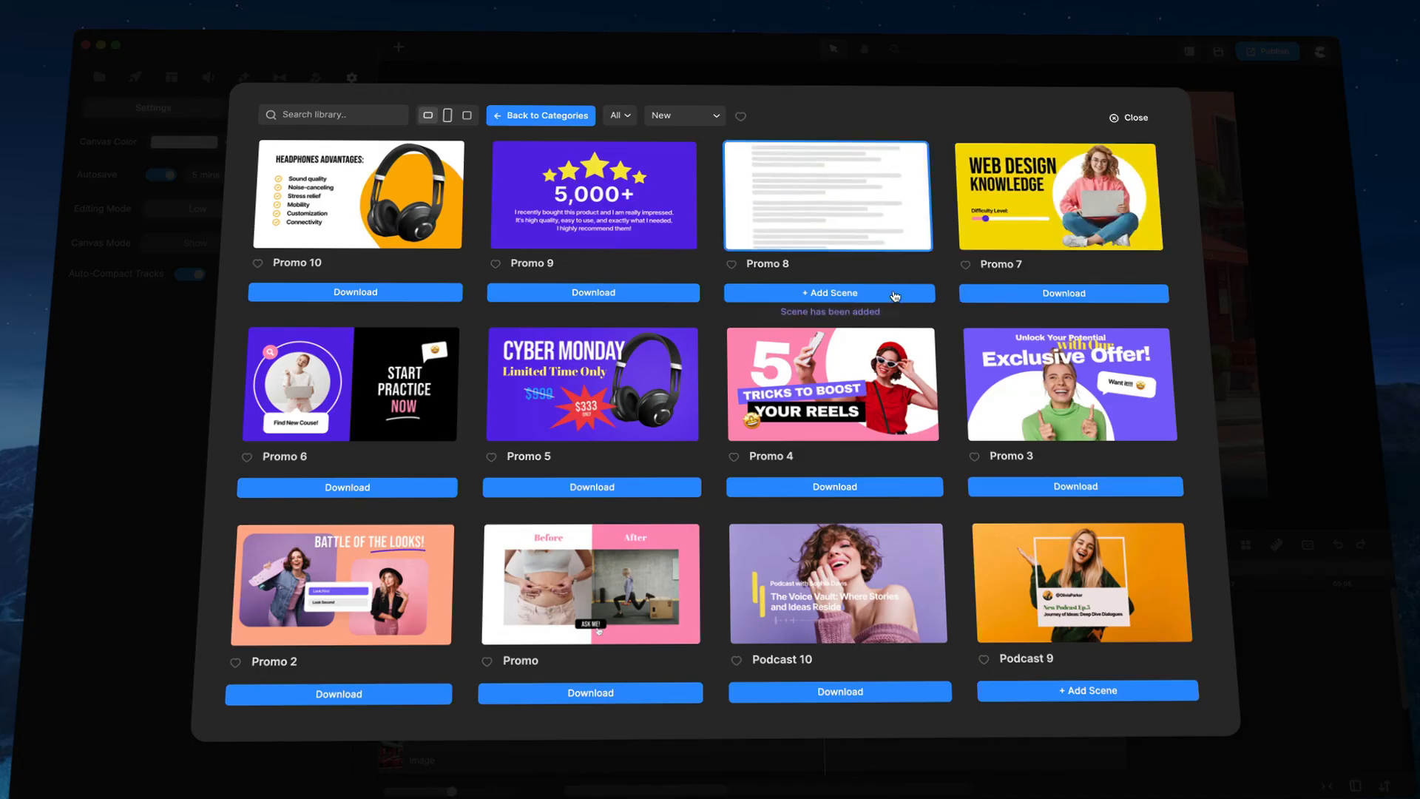
Step: Download and add the Promo 7 scene, then close the scenes library
{"action": "scroll", "coordinate": [665, 348], "scroll_direction": "down", "scroll_amount": 3}
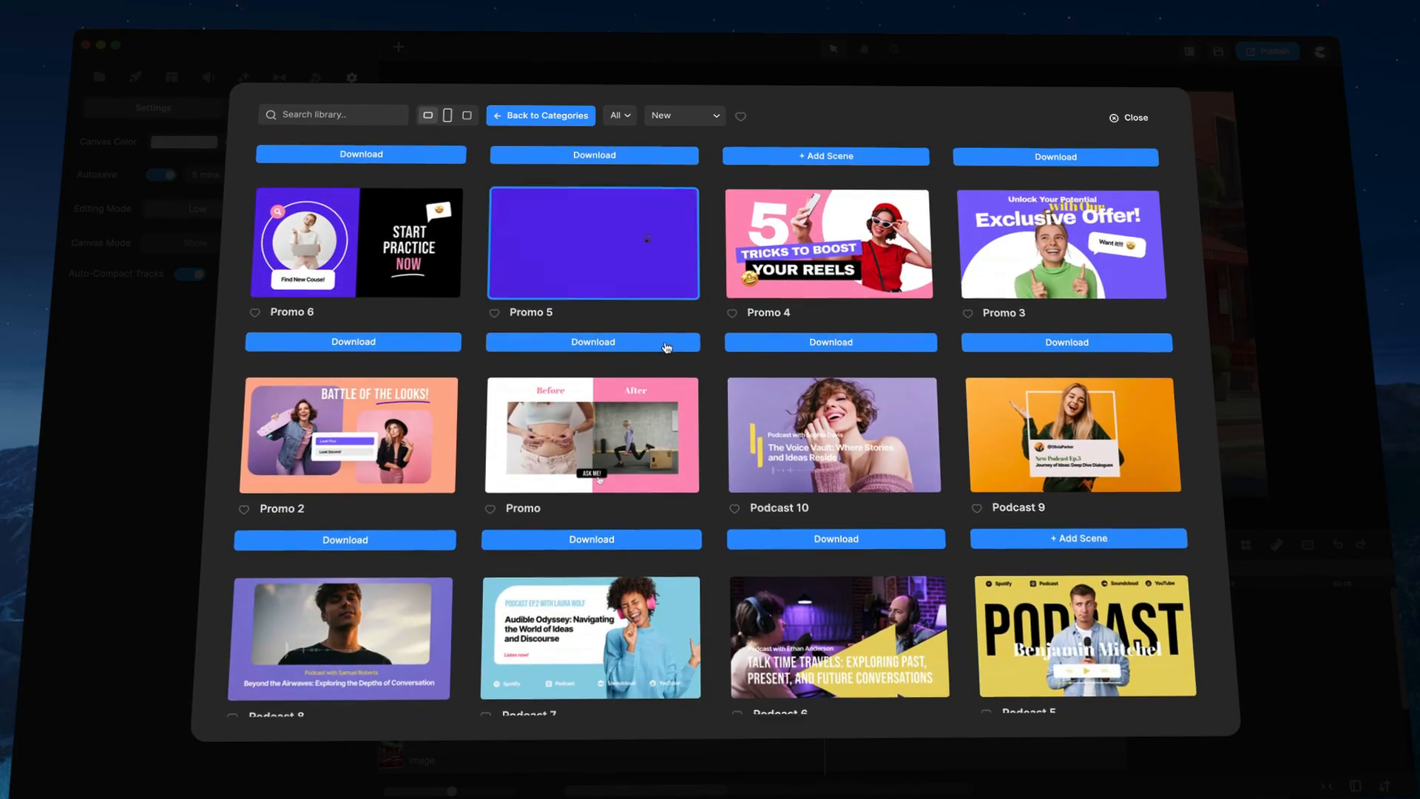
{"action": "scroll", "coordinate": [673, 344], "scroll_direction": "up", "scroll_amount": 3}
{"action": "left_click", "coordinate": [1084, 295]}
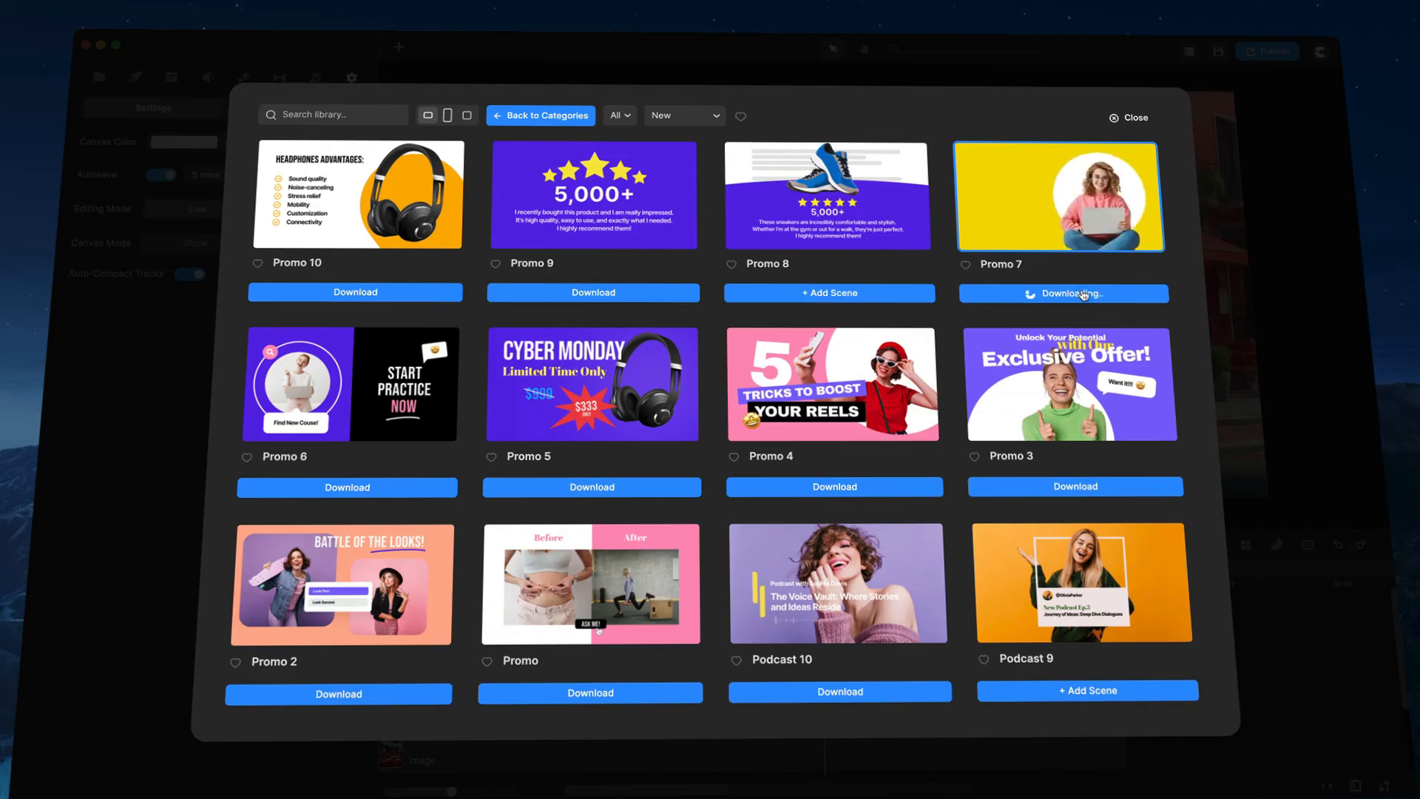
{"action": "left_click", "coordinate": [1067, 297]}
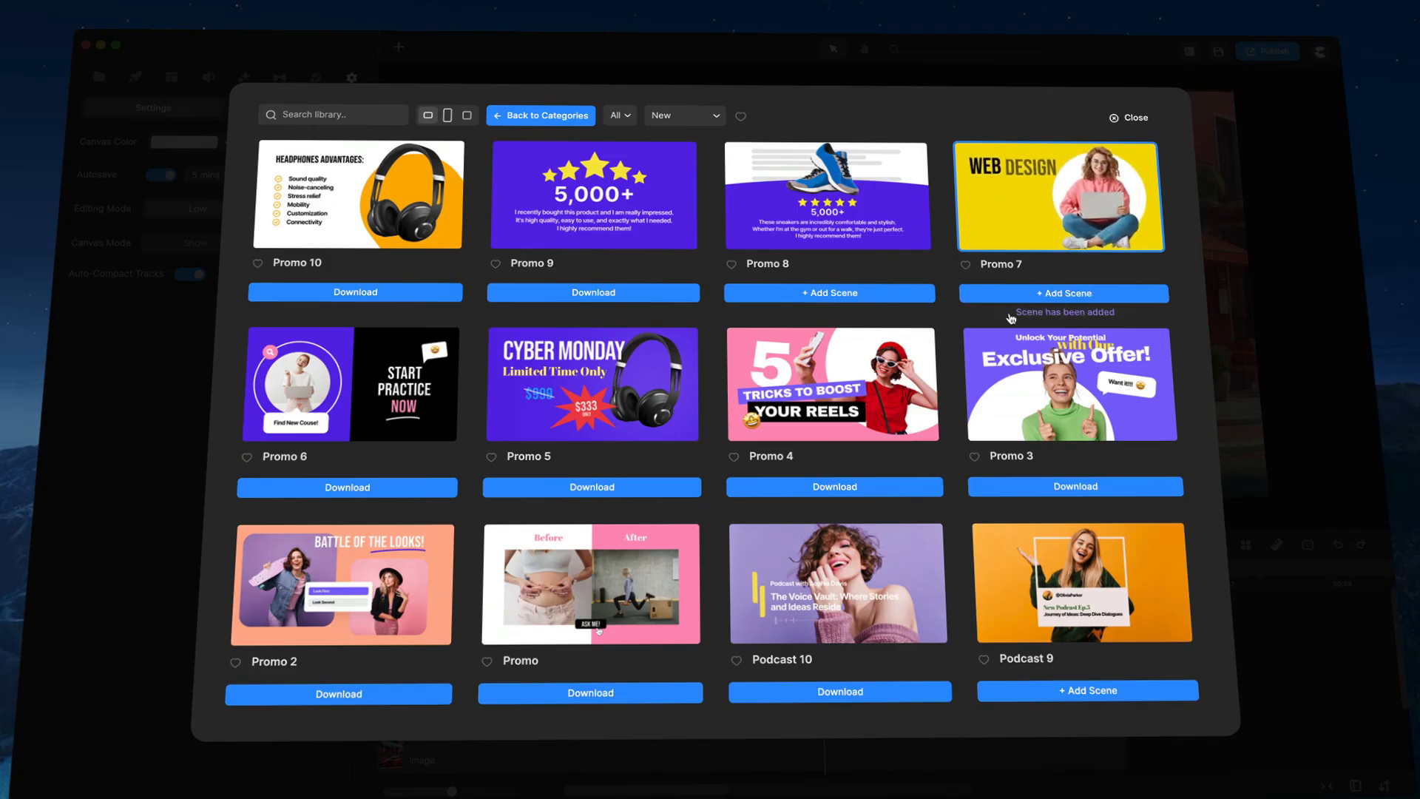
{"action": "left_click", "coordinate": [1126, 119]}
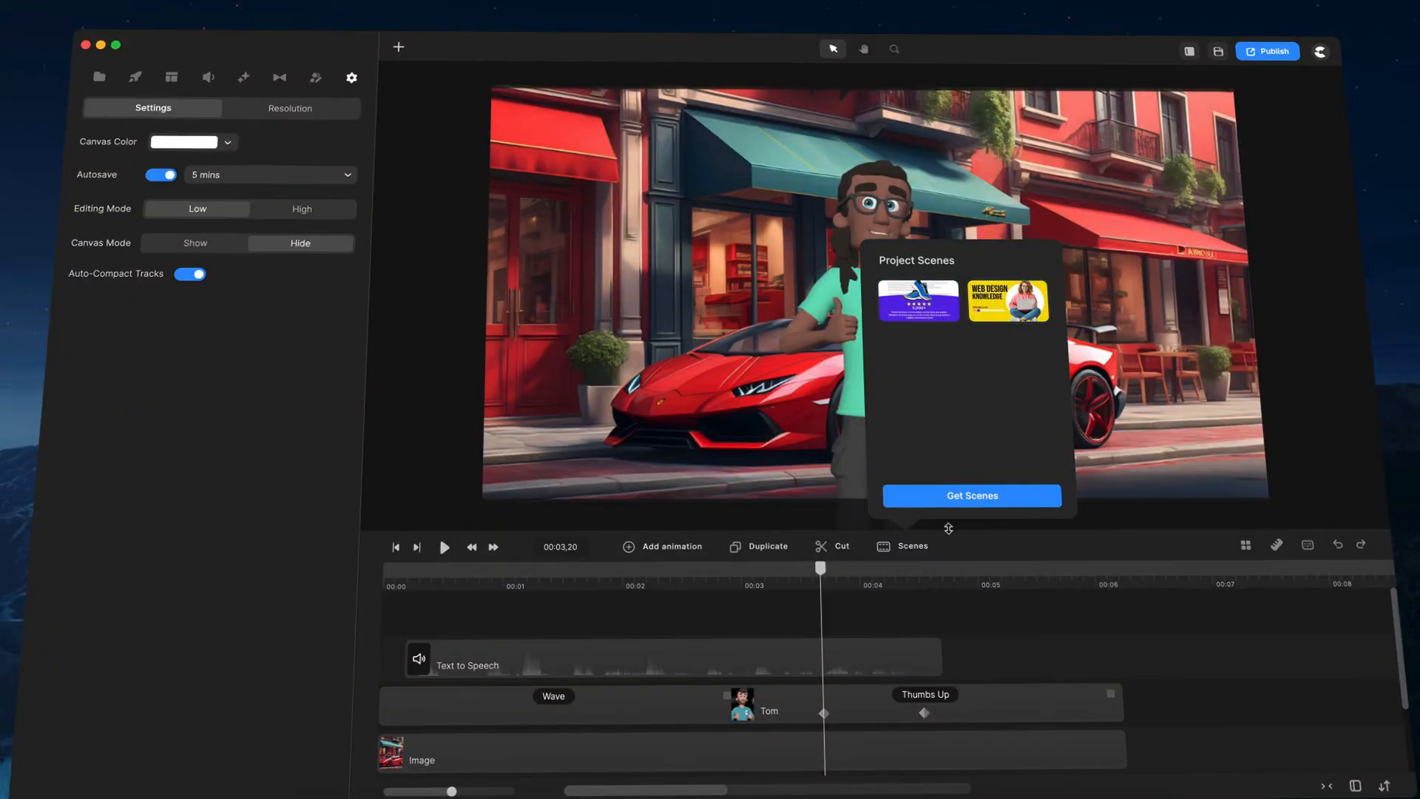
Step: Place both project scenes on the timeline one after another following the speech clip
{"action": "left_click_drag", "start_coordinate": [1006, 287], "coordinate": [983, 664]}
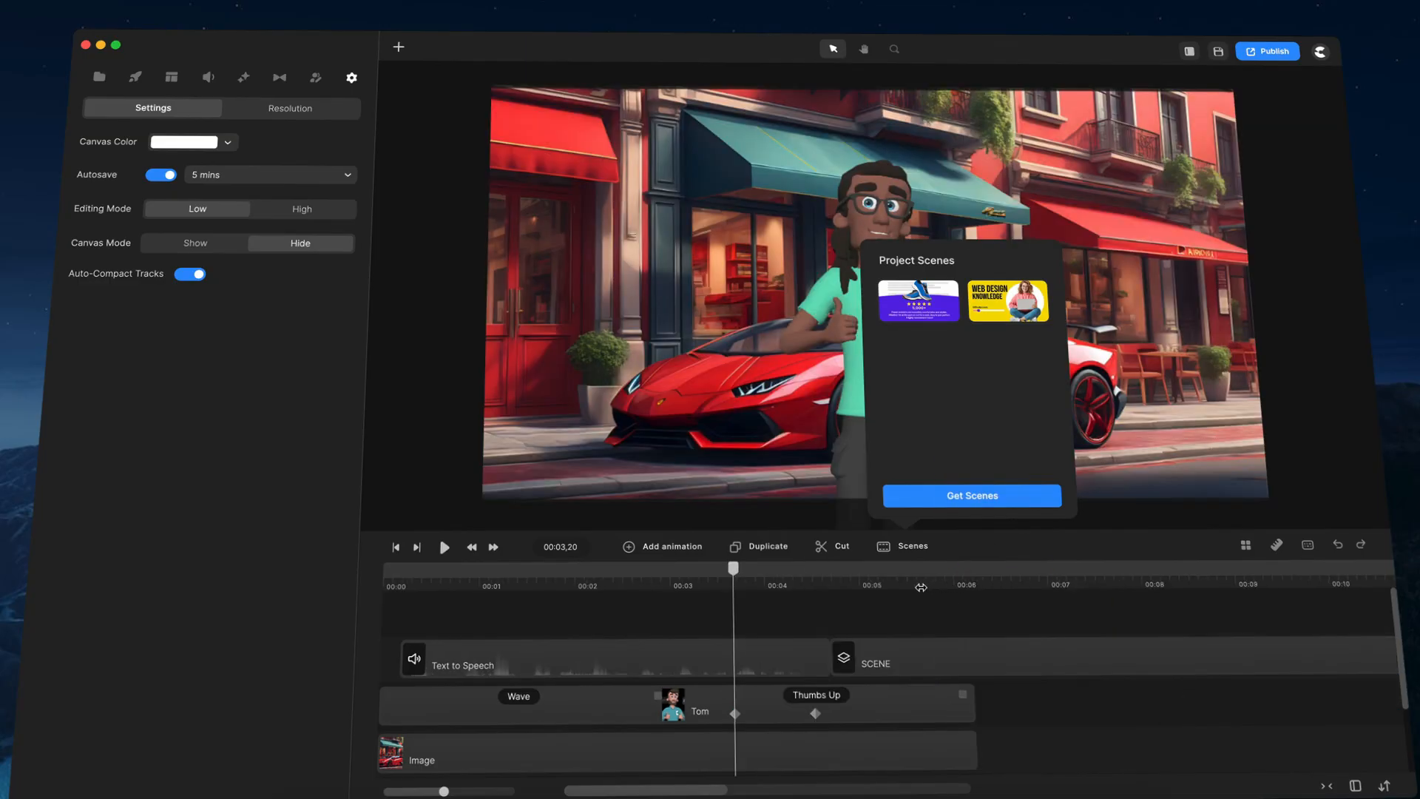
{"action": "left_click_drag", "start_coordinate": [911, 303], "coordinate": [995, 670]}
{"action": "left_click_drag", "start_coordinate": [917, 303], "coordinate": [1003, 662]}
{"action": "left_click_drag", "start_coordinate": [817, 577], "coordinate": [462, 625]}
{"action": "left_click", "coordinate": [936, 620]}
{"action": "left_click", "coordinate": [914, 551]}
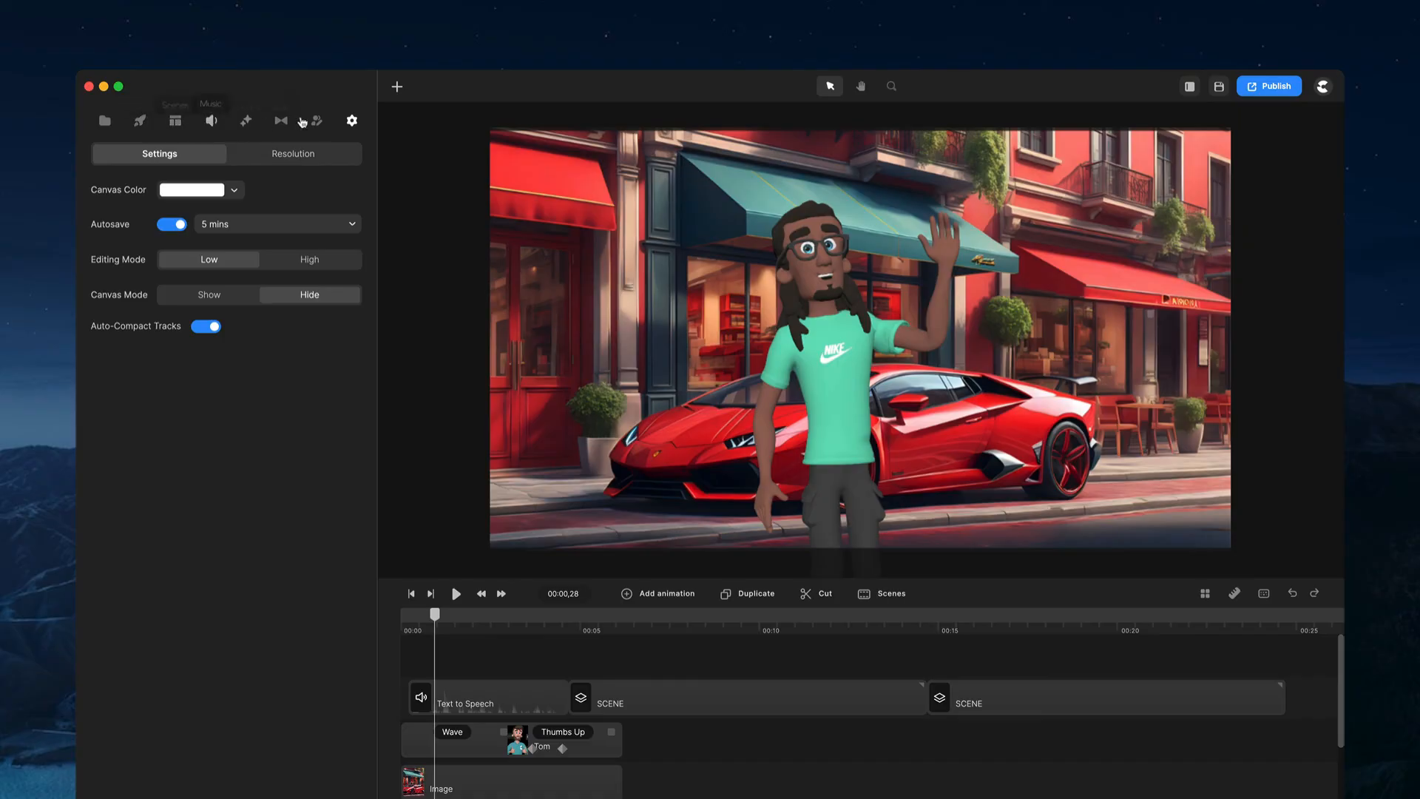
{"action": "left_click", "coordinate": [398, 88]}
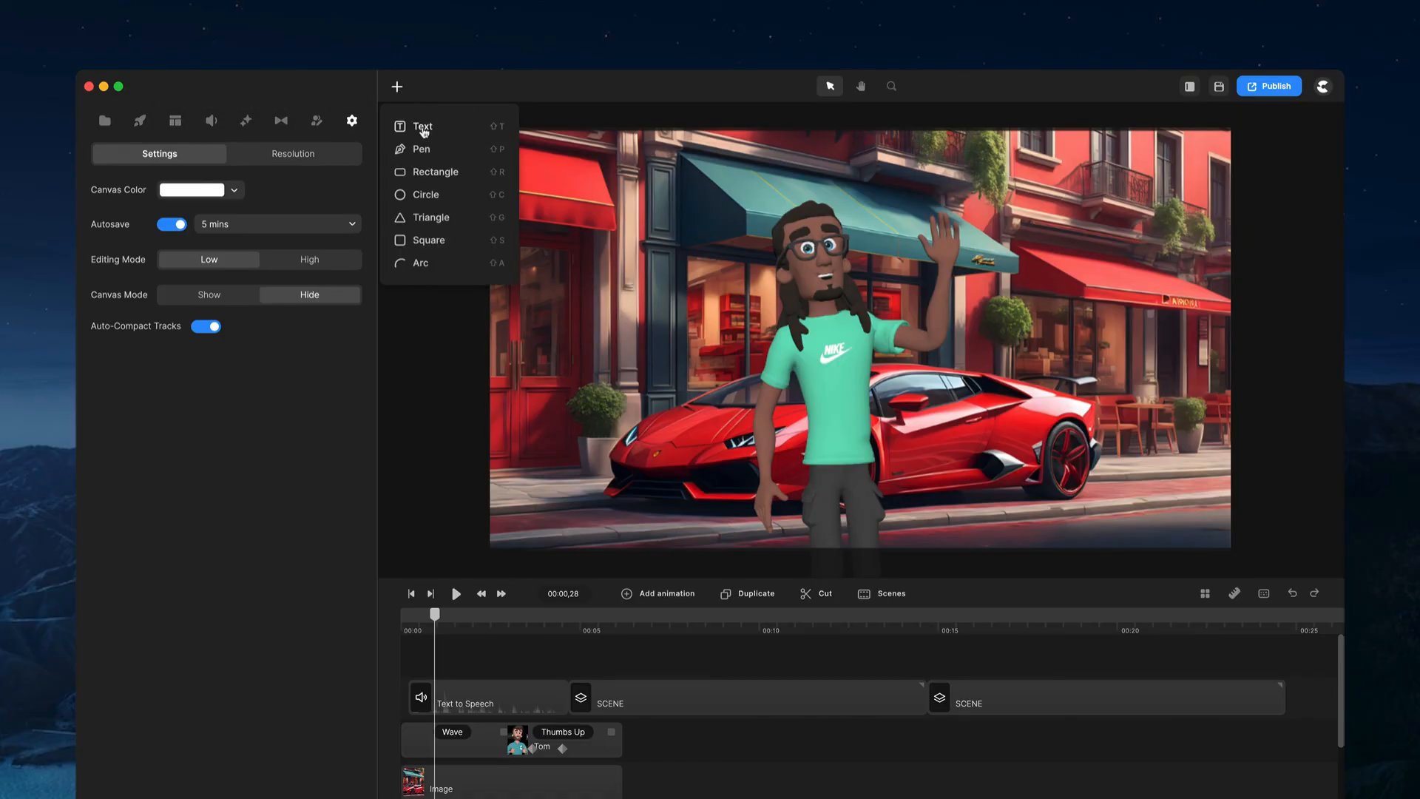
{"action": "left_click_drag", "start_coordinate": [435, 150], "coordinate": [643, 662]}
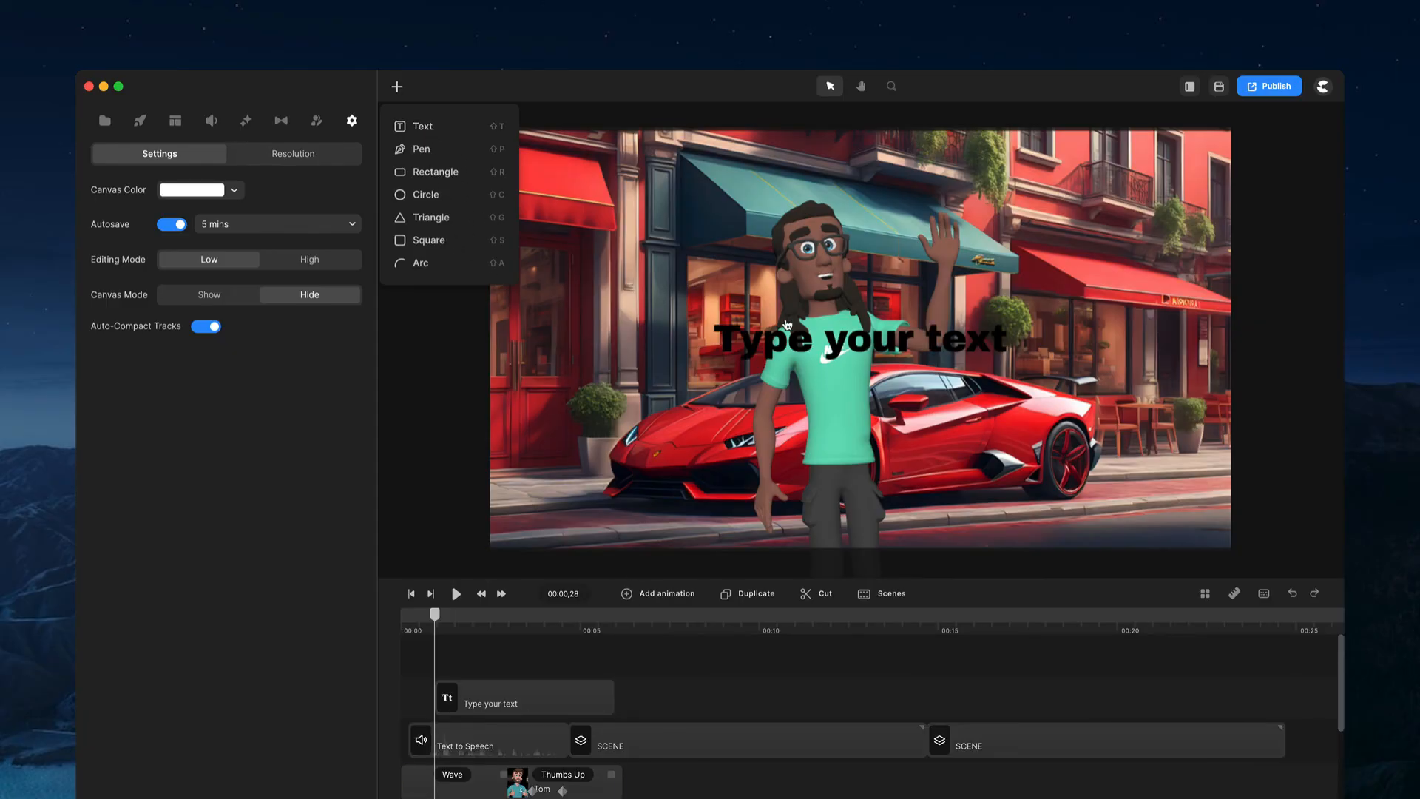
{"action": "left_click", "coordinate": [787, 324]}
{"action": "key", "text": "Delete"}
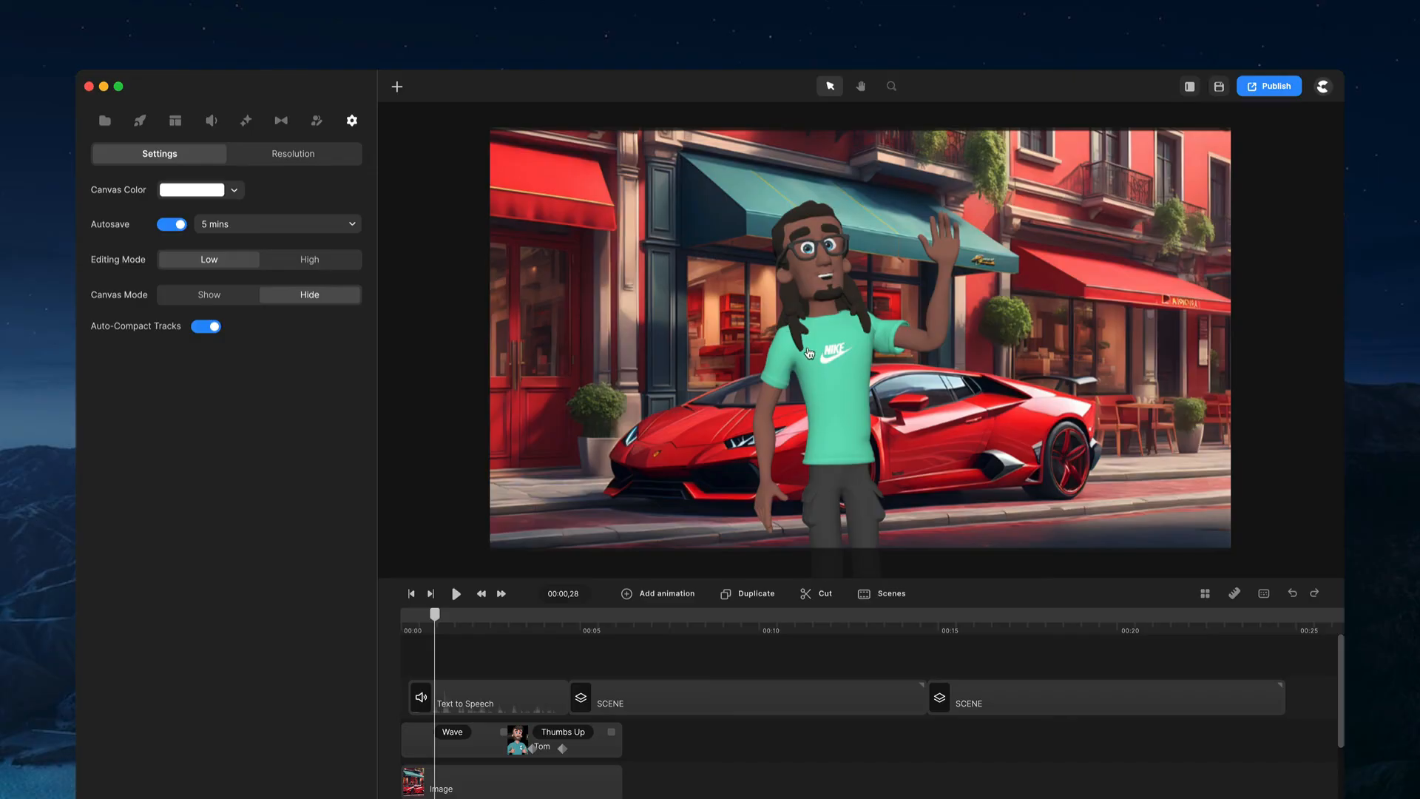
Step: Select the Tom character and open the 3D characters panel
{"action": "left_click", "coordinate": [809, 353]}
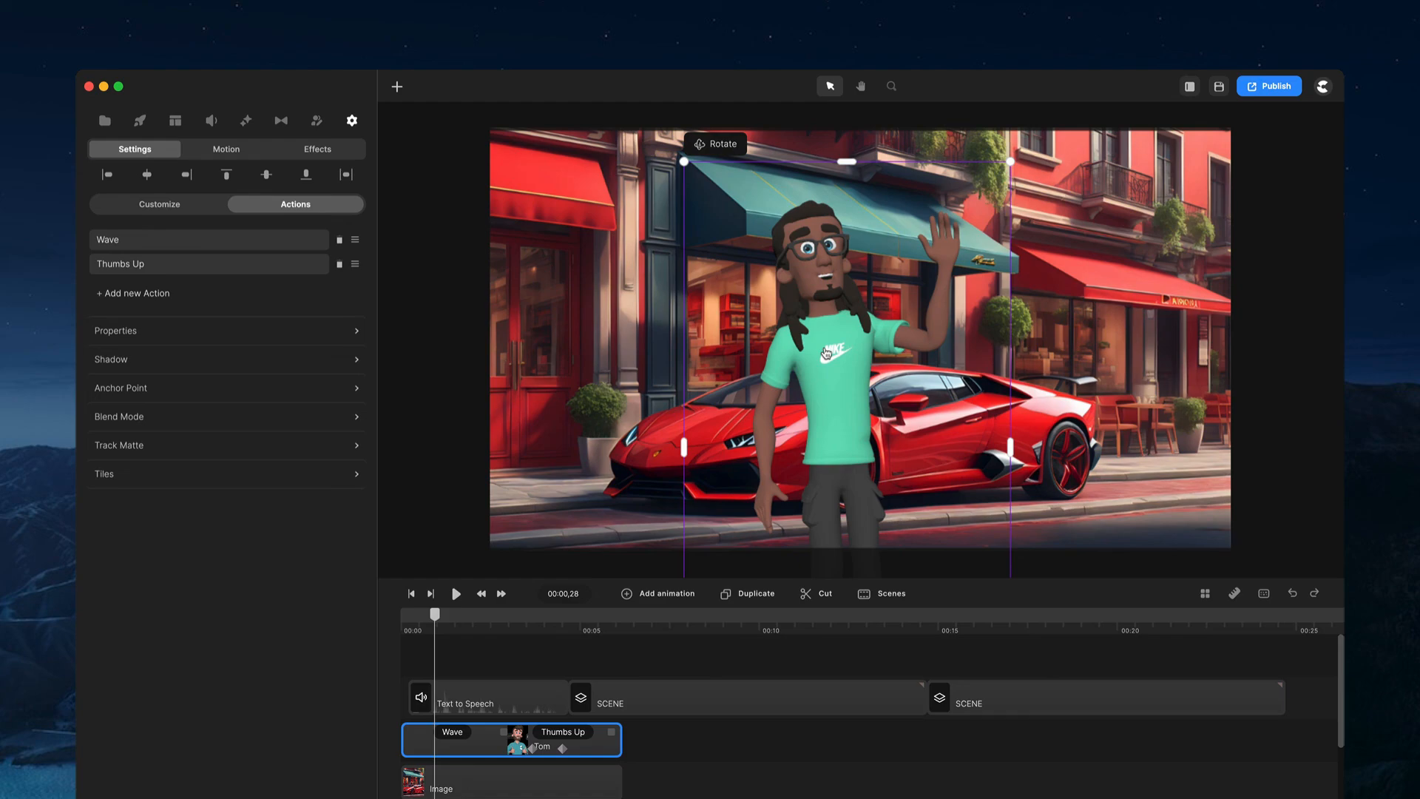
{"action": "left_click", "coordinate": [313, 122]}
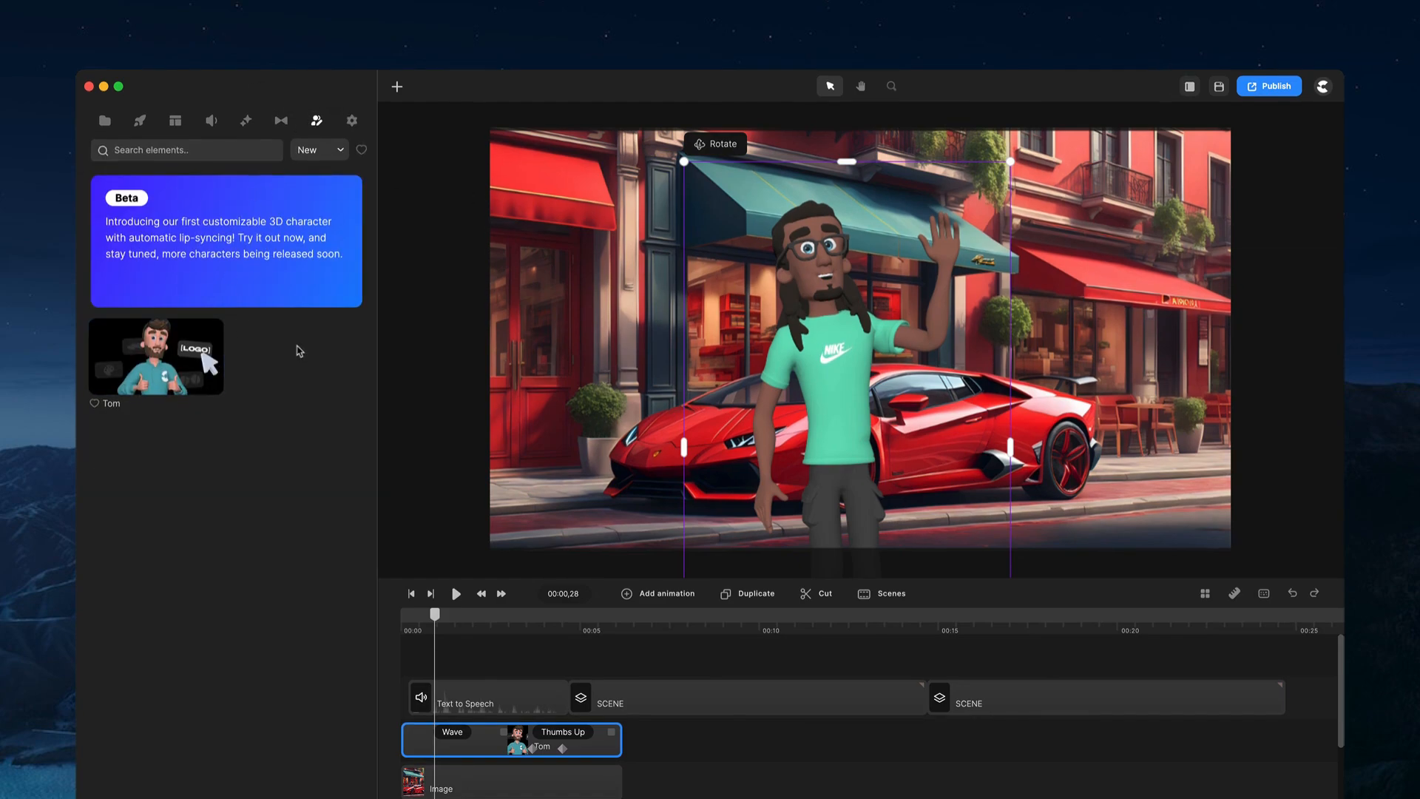